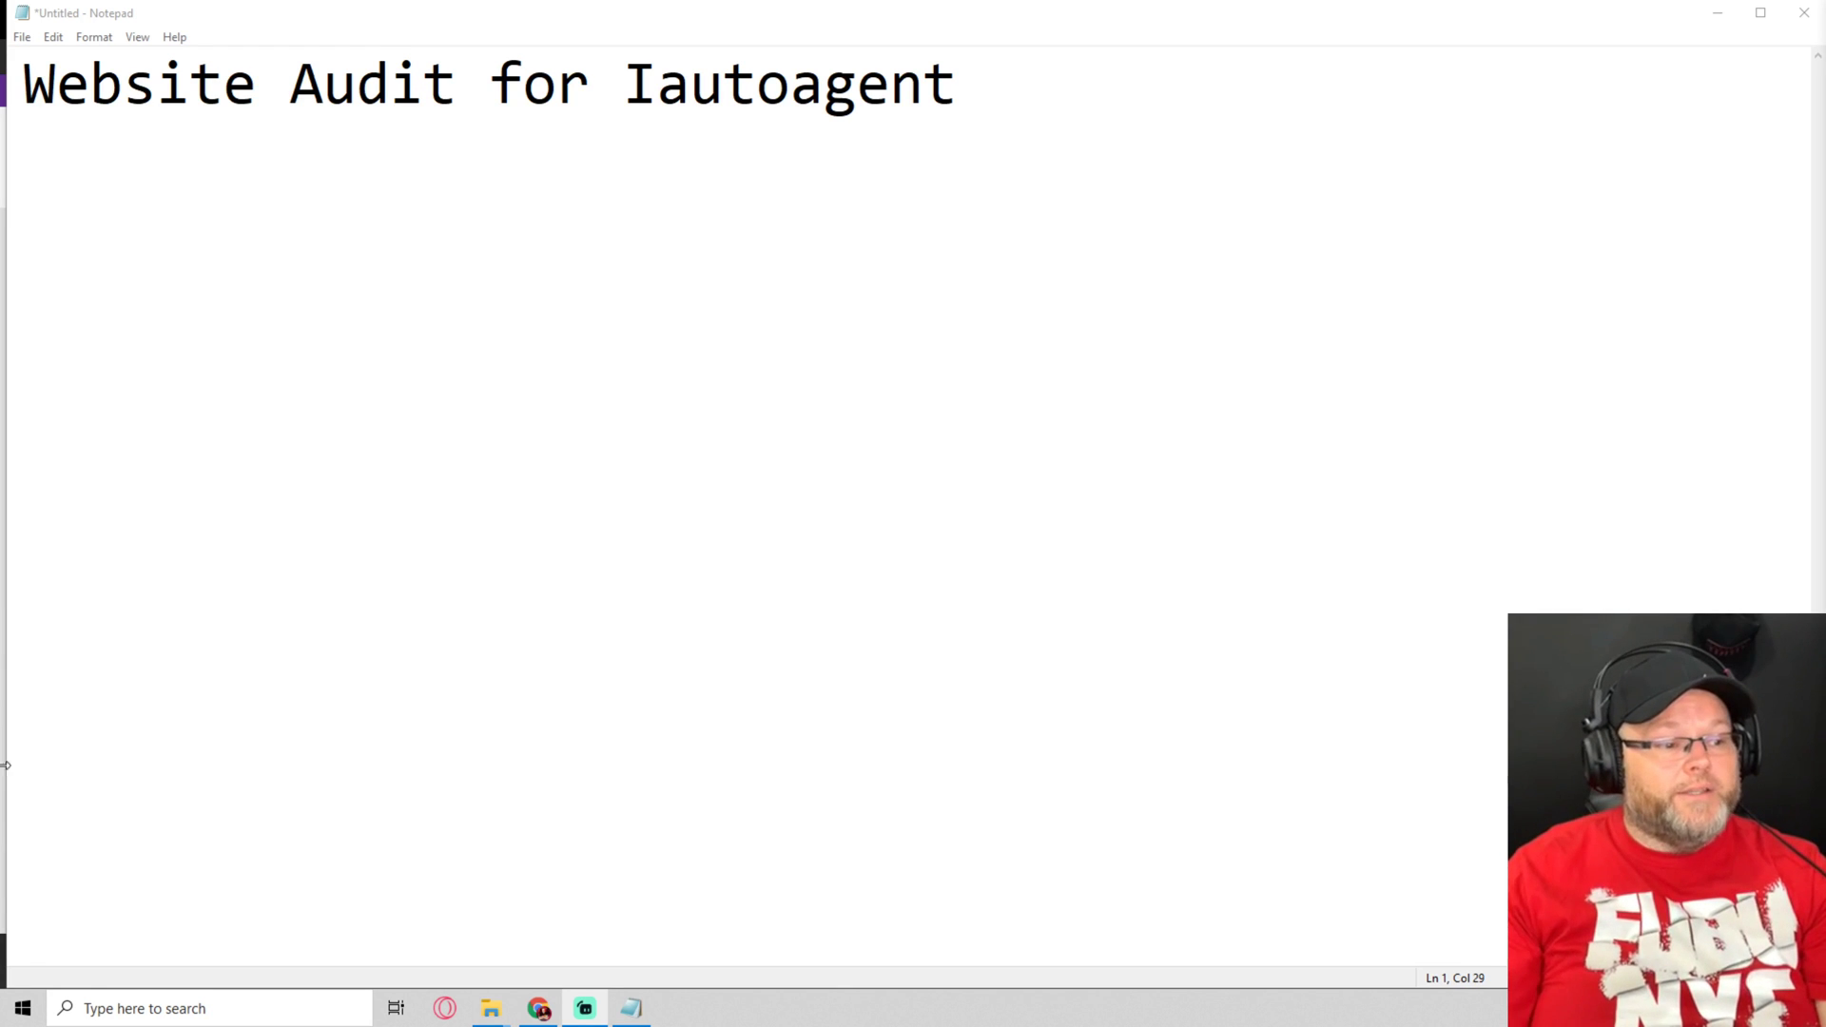
# Launch WebSite Auditor by searching 'au' in the Windows taskbar
pyautogui.click(276, 1008)
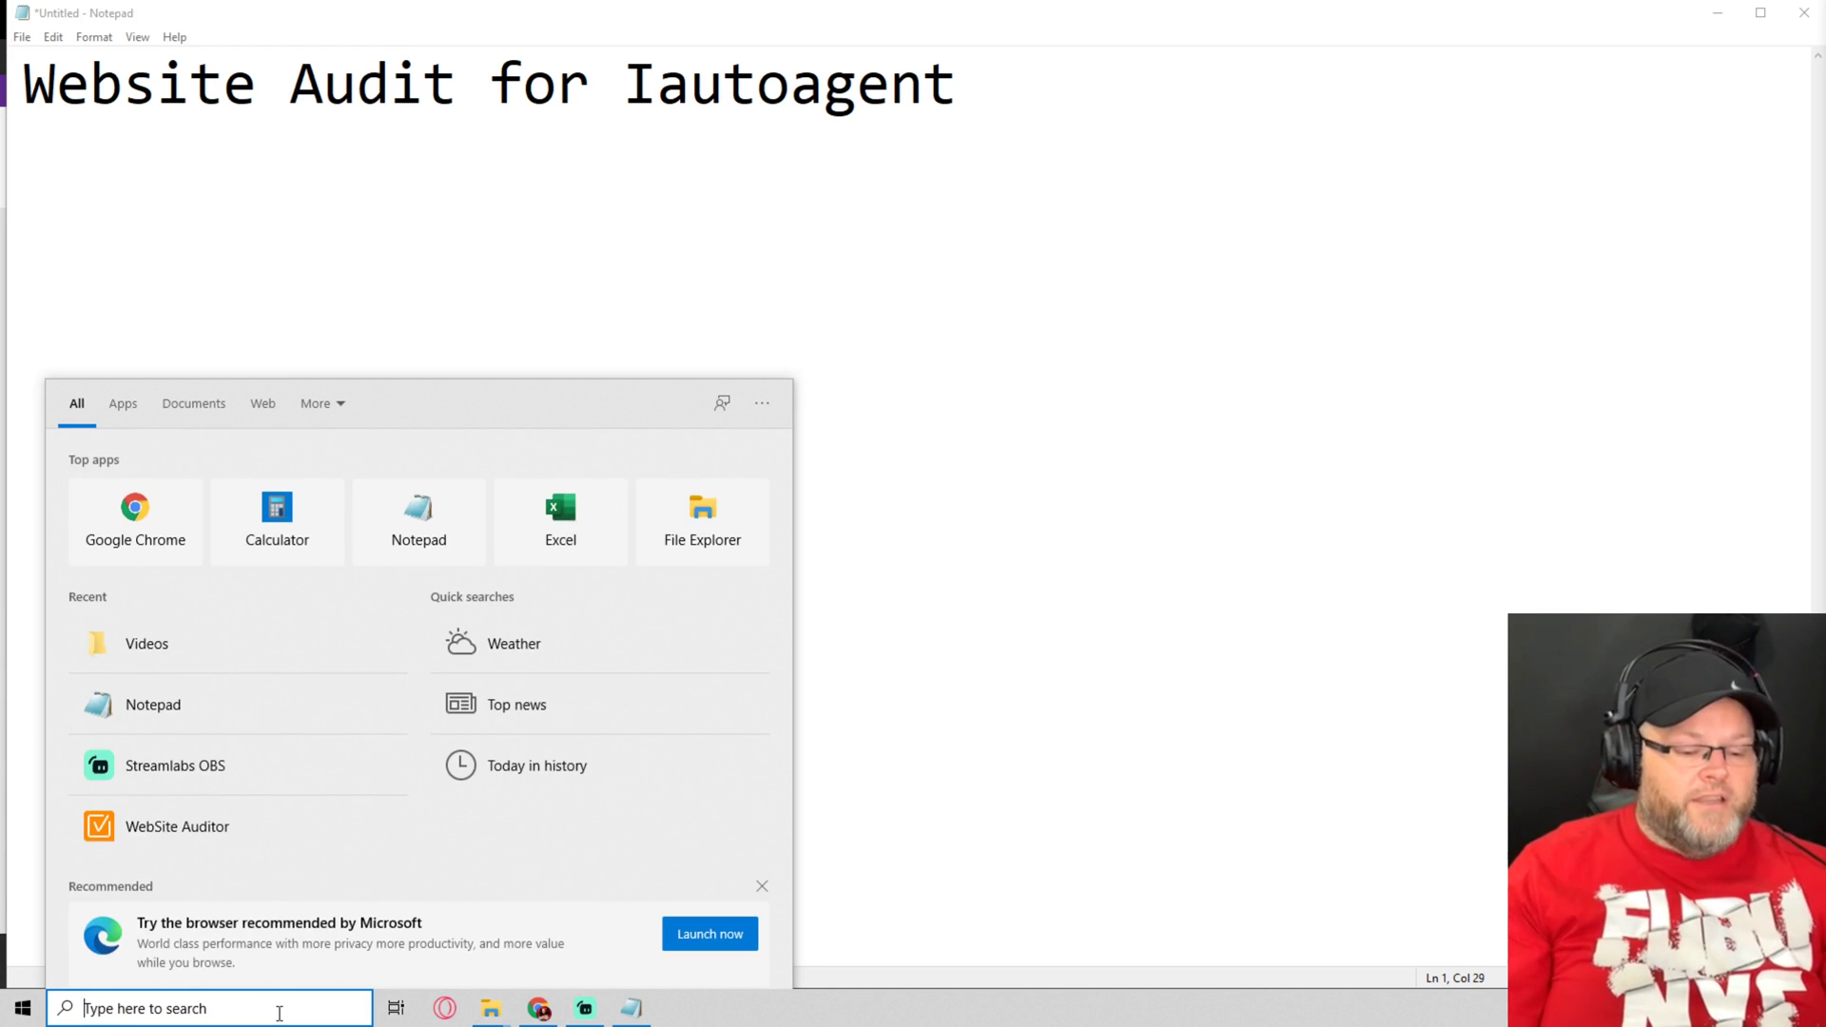
pyautogui.write('au')
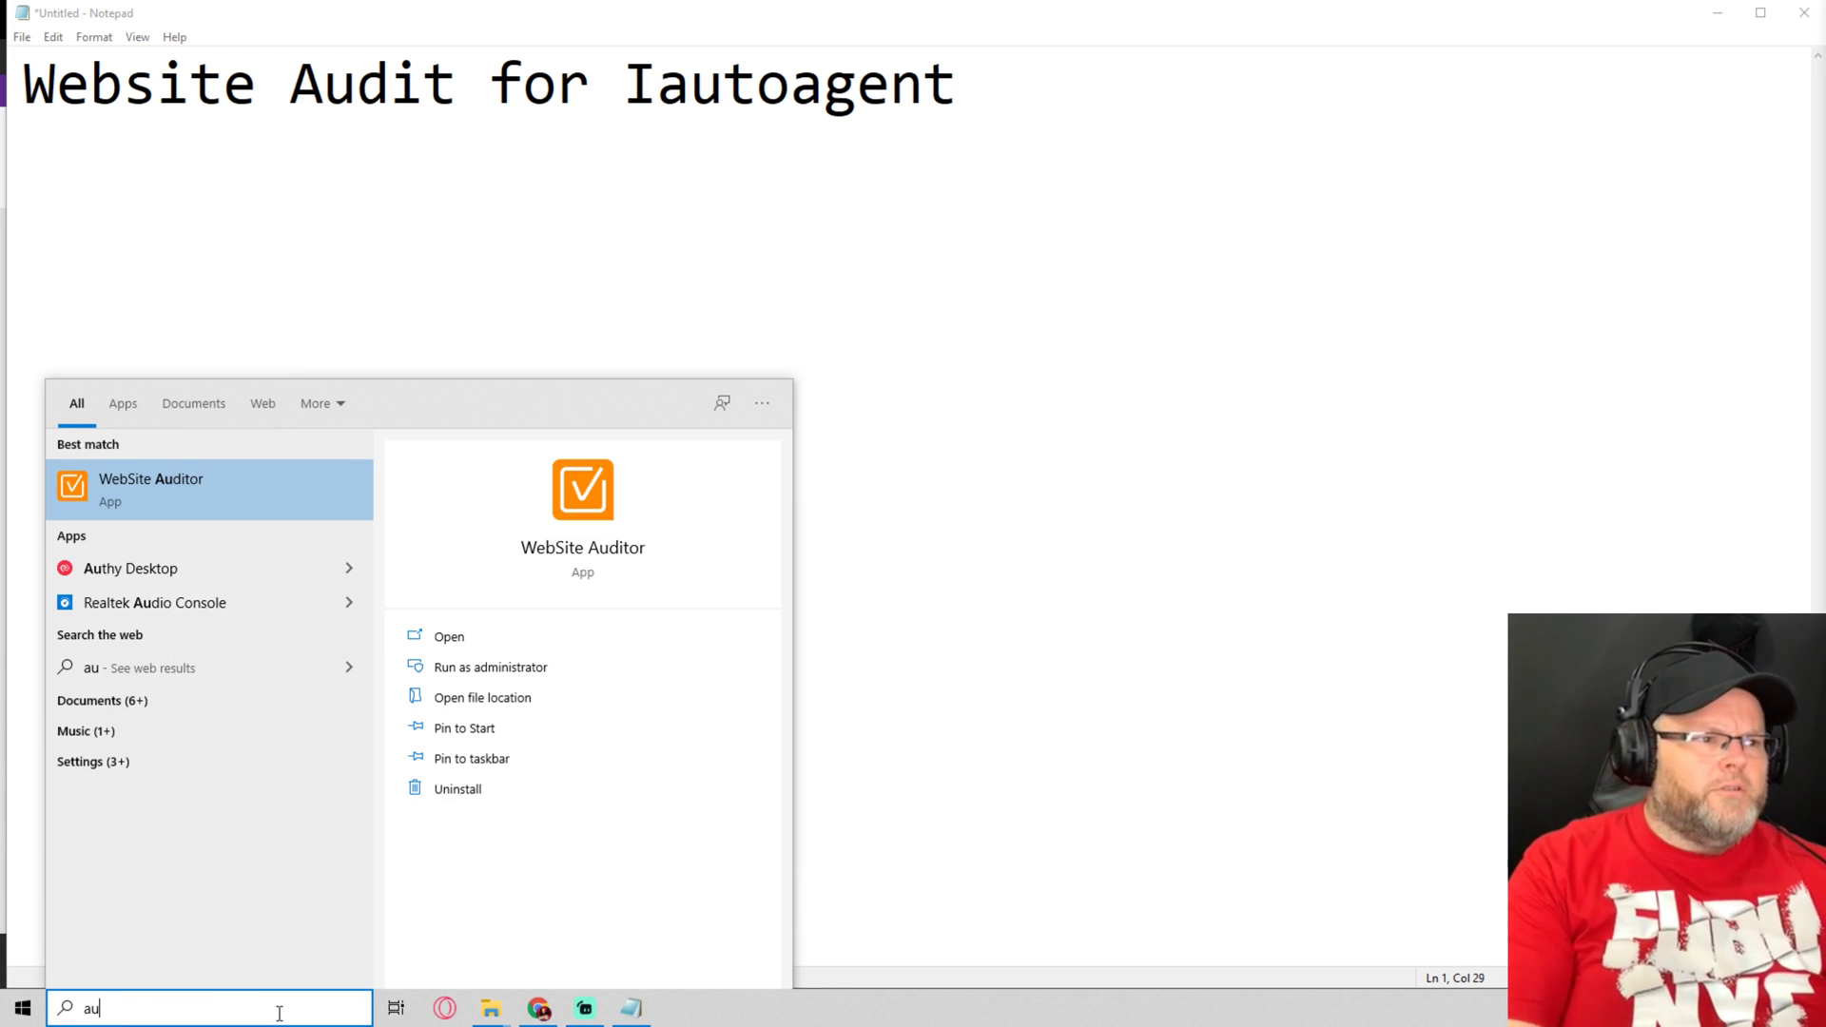
pyautogui.click(234, 489)
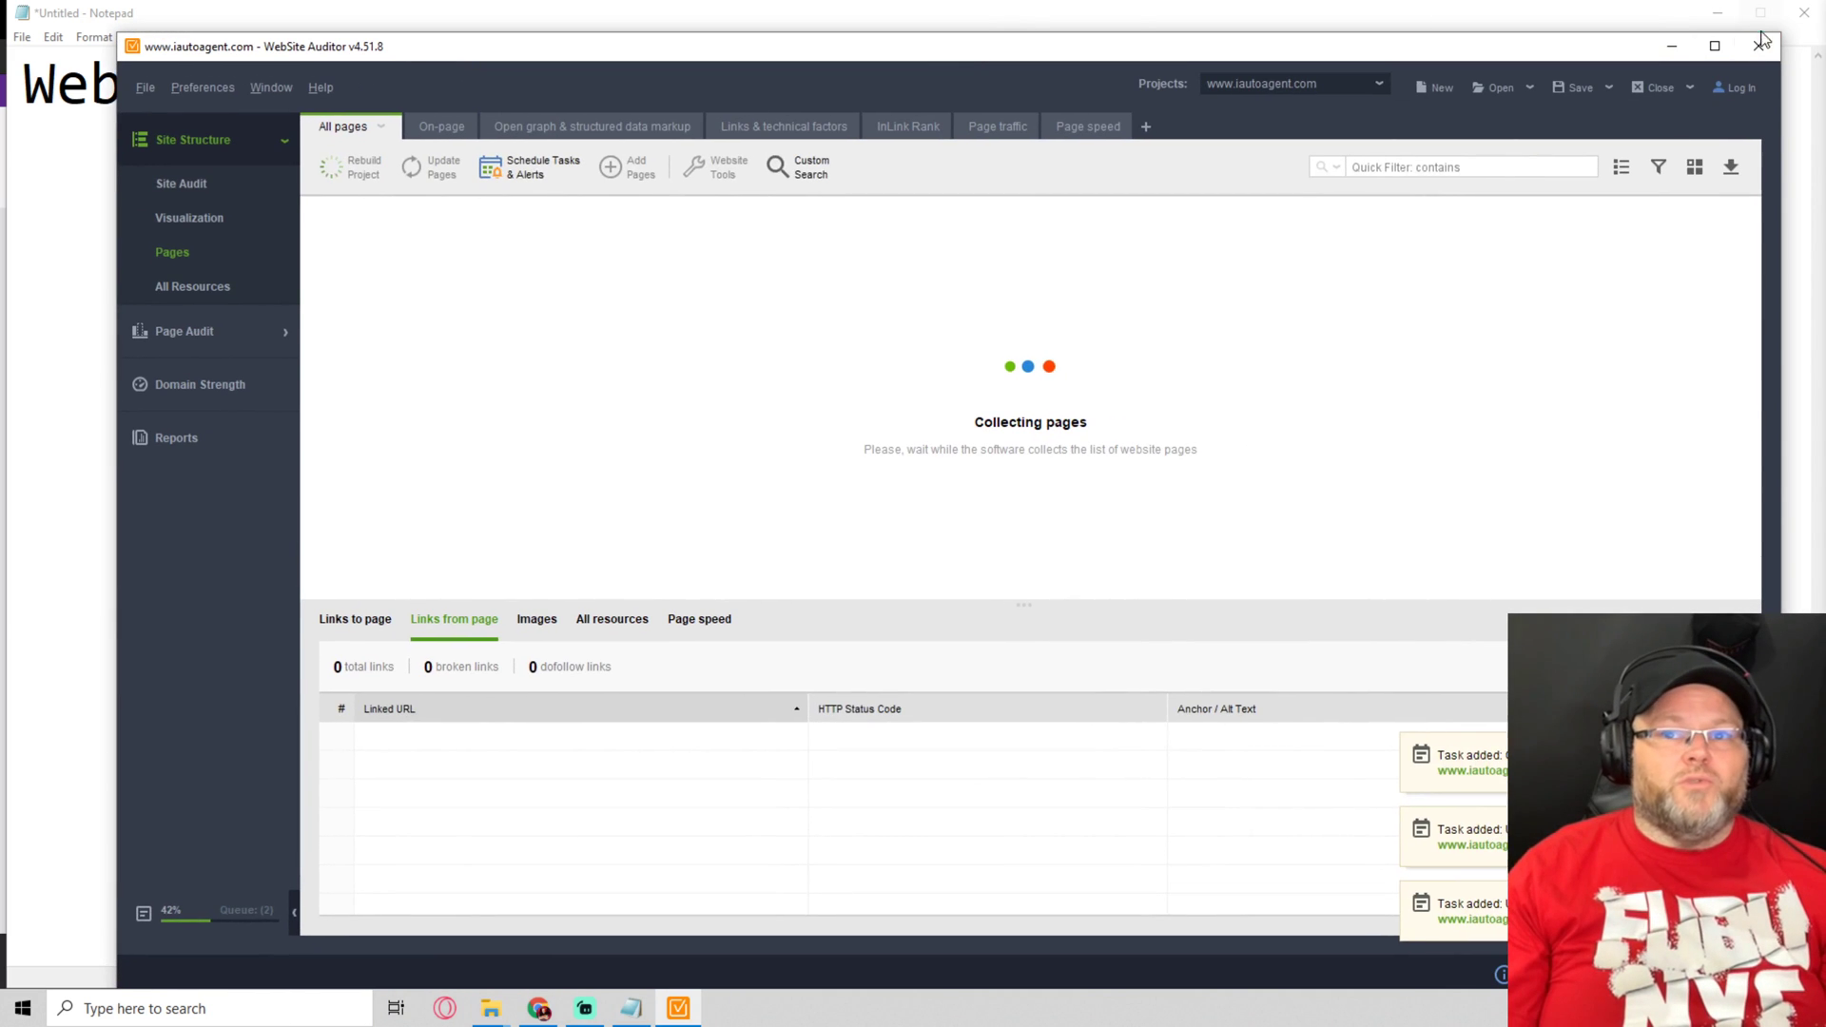
# Maximize and widen the window while the iautoagent.com Pages list loads
pyautogui.doubleClick(1622, 35)
pyautogui.moveTo(1786, 106); pyautogui.dragTo(1818, 107)
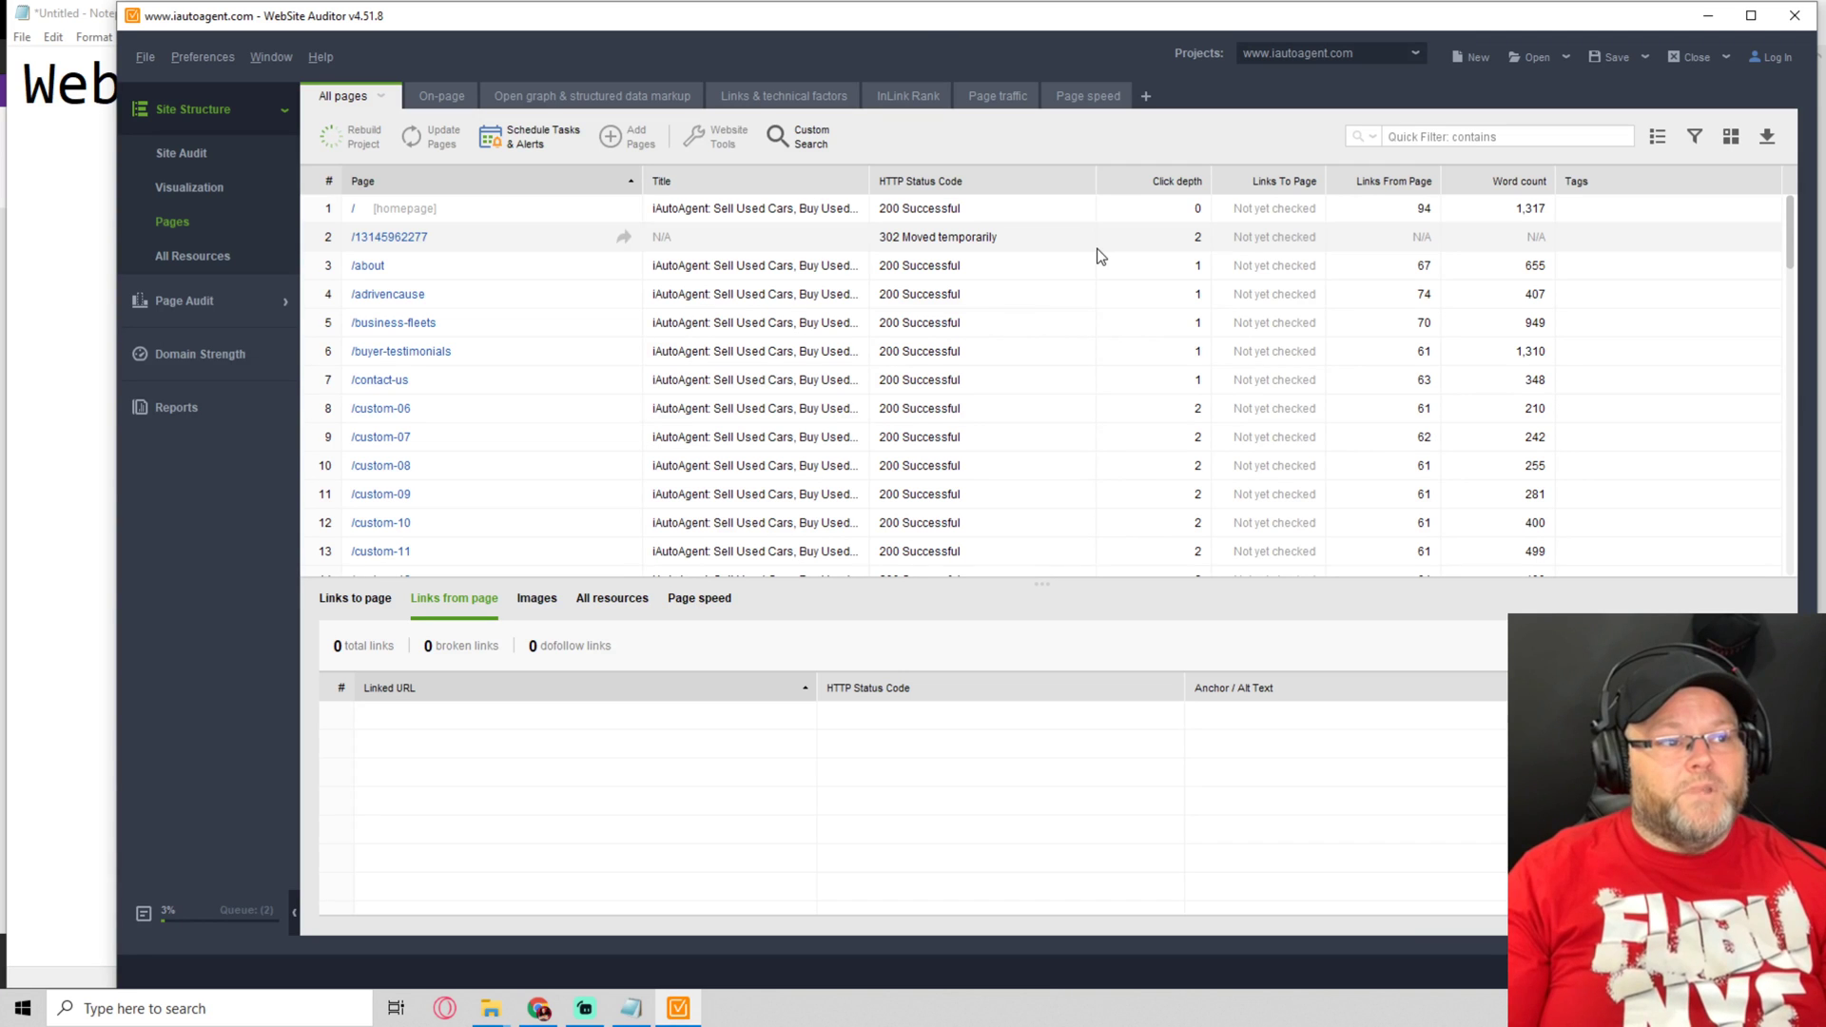
pyautogui.scroll(-11, 920, 298)
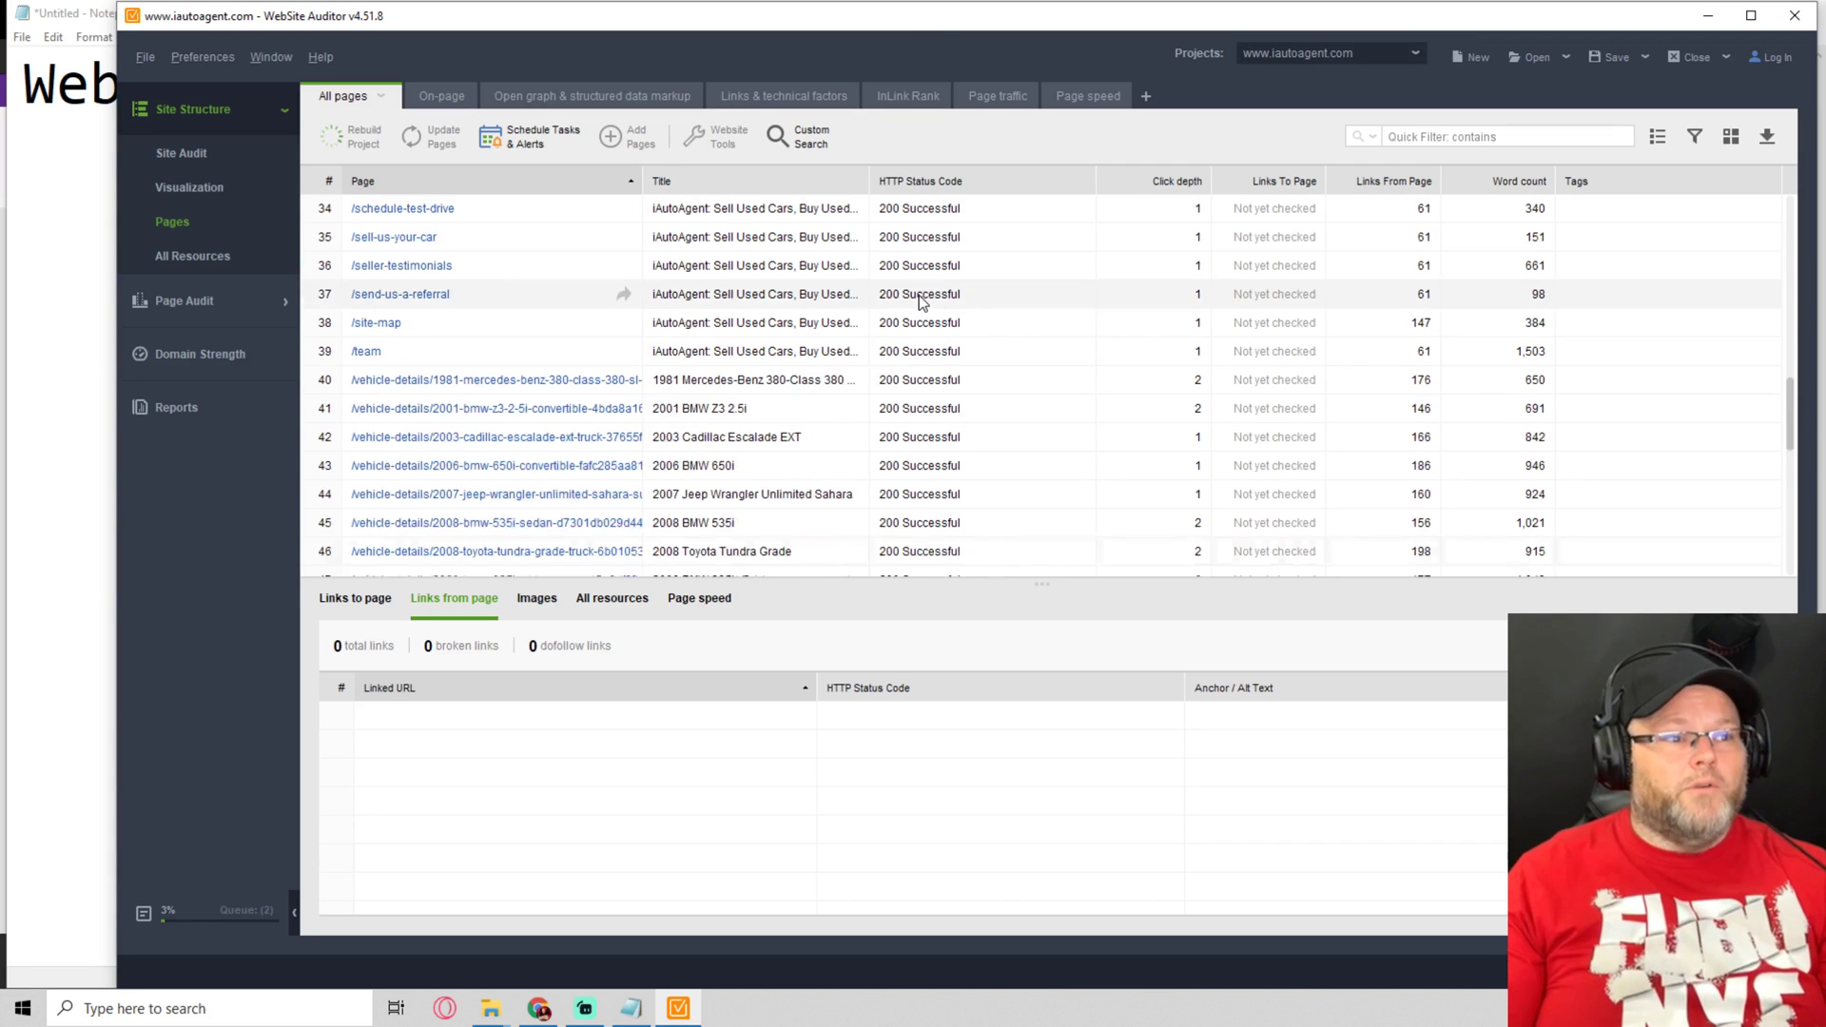
pyautogui.scroll(6, 918, 295)
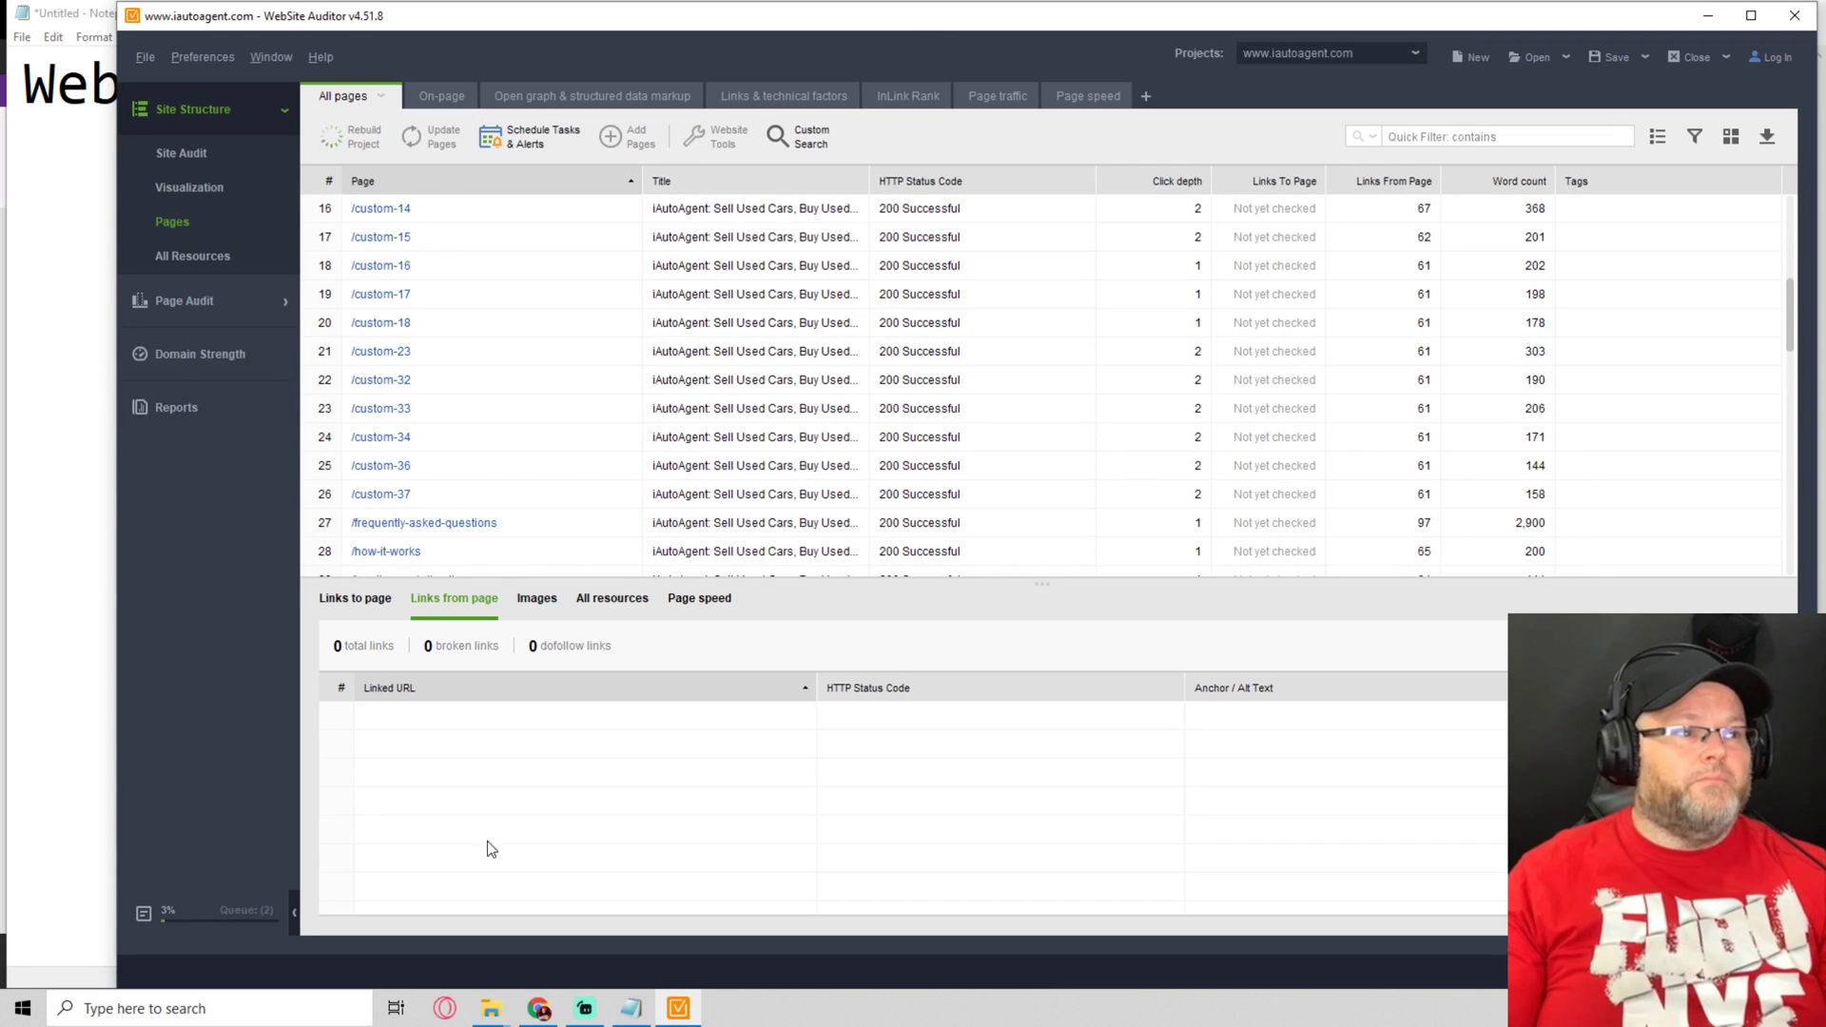
# Switch to Chrome and scroll through the iautoagent.com homepage sections
pyautogui.click(538, 1008)
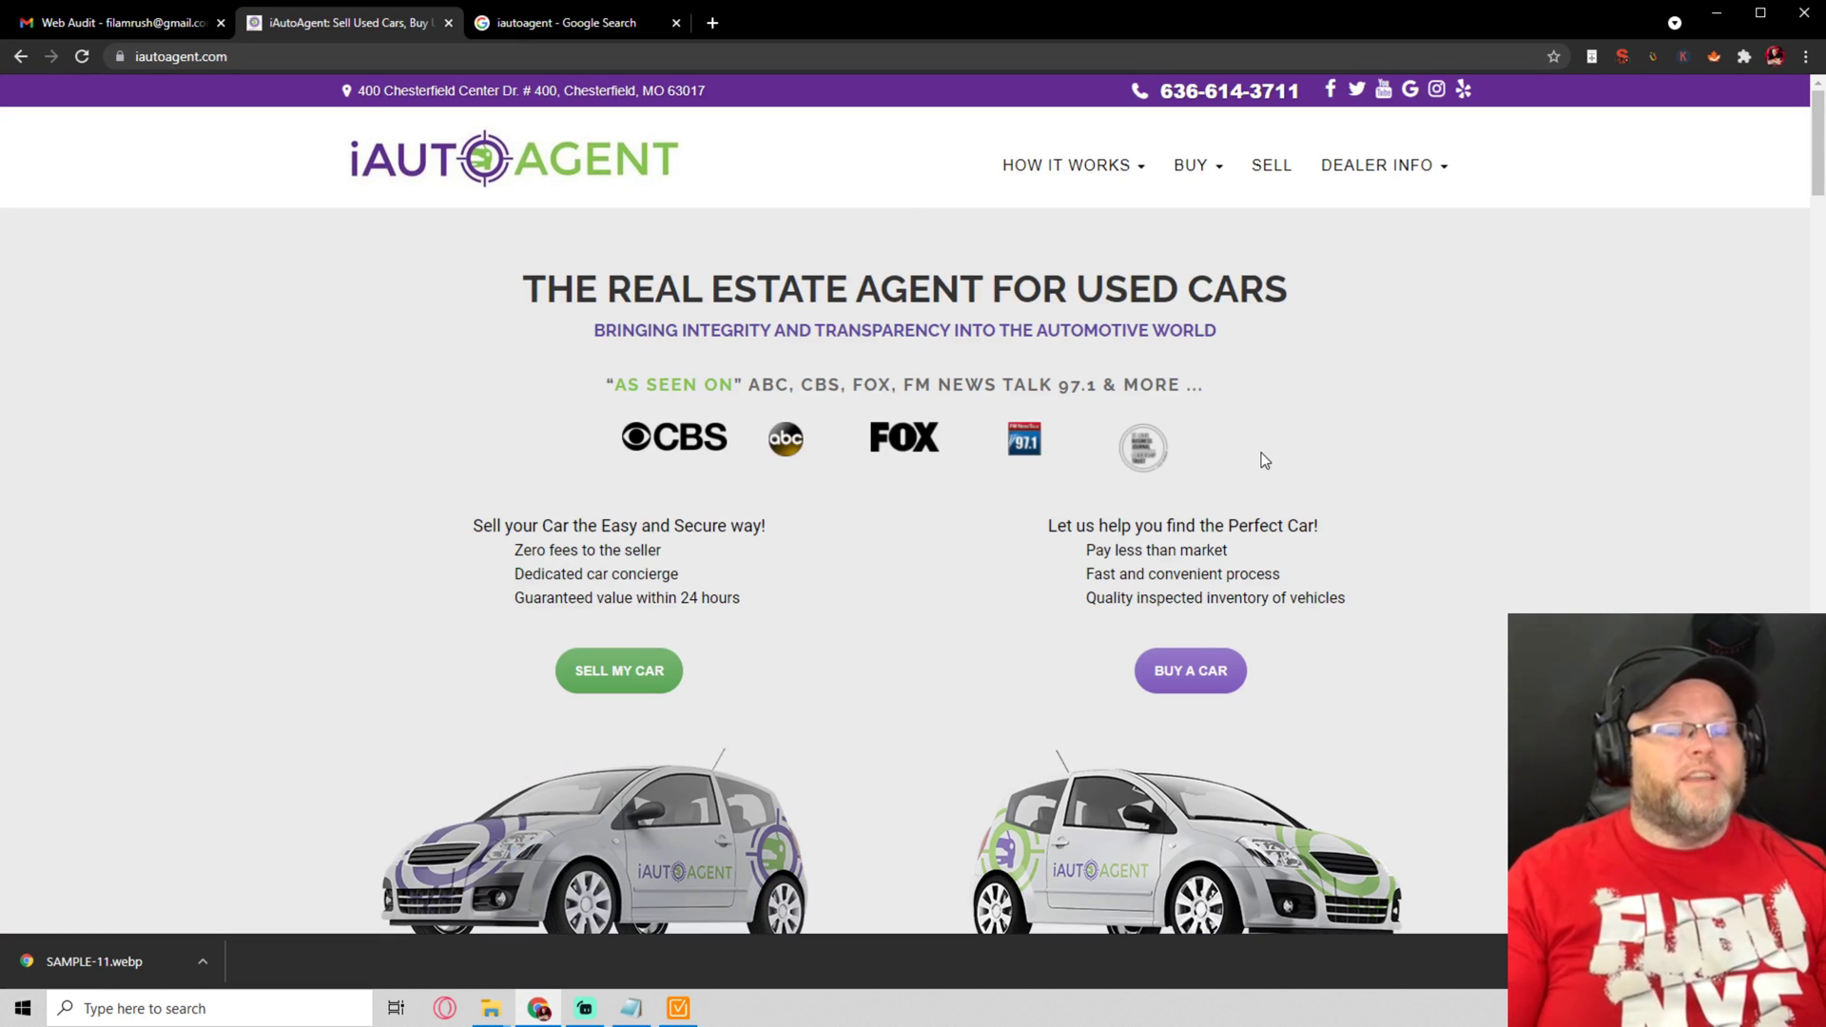
pyautogui.scroll(-5, 1255, 456)
pyautogui.scroll(5, 1236, 452)
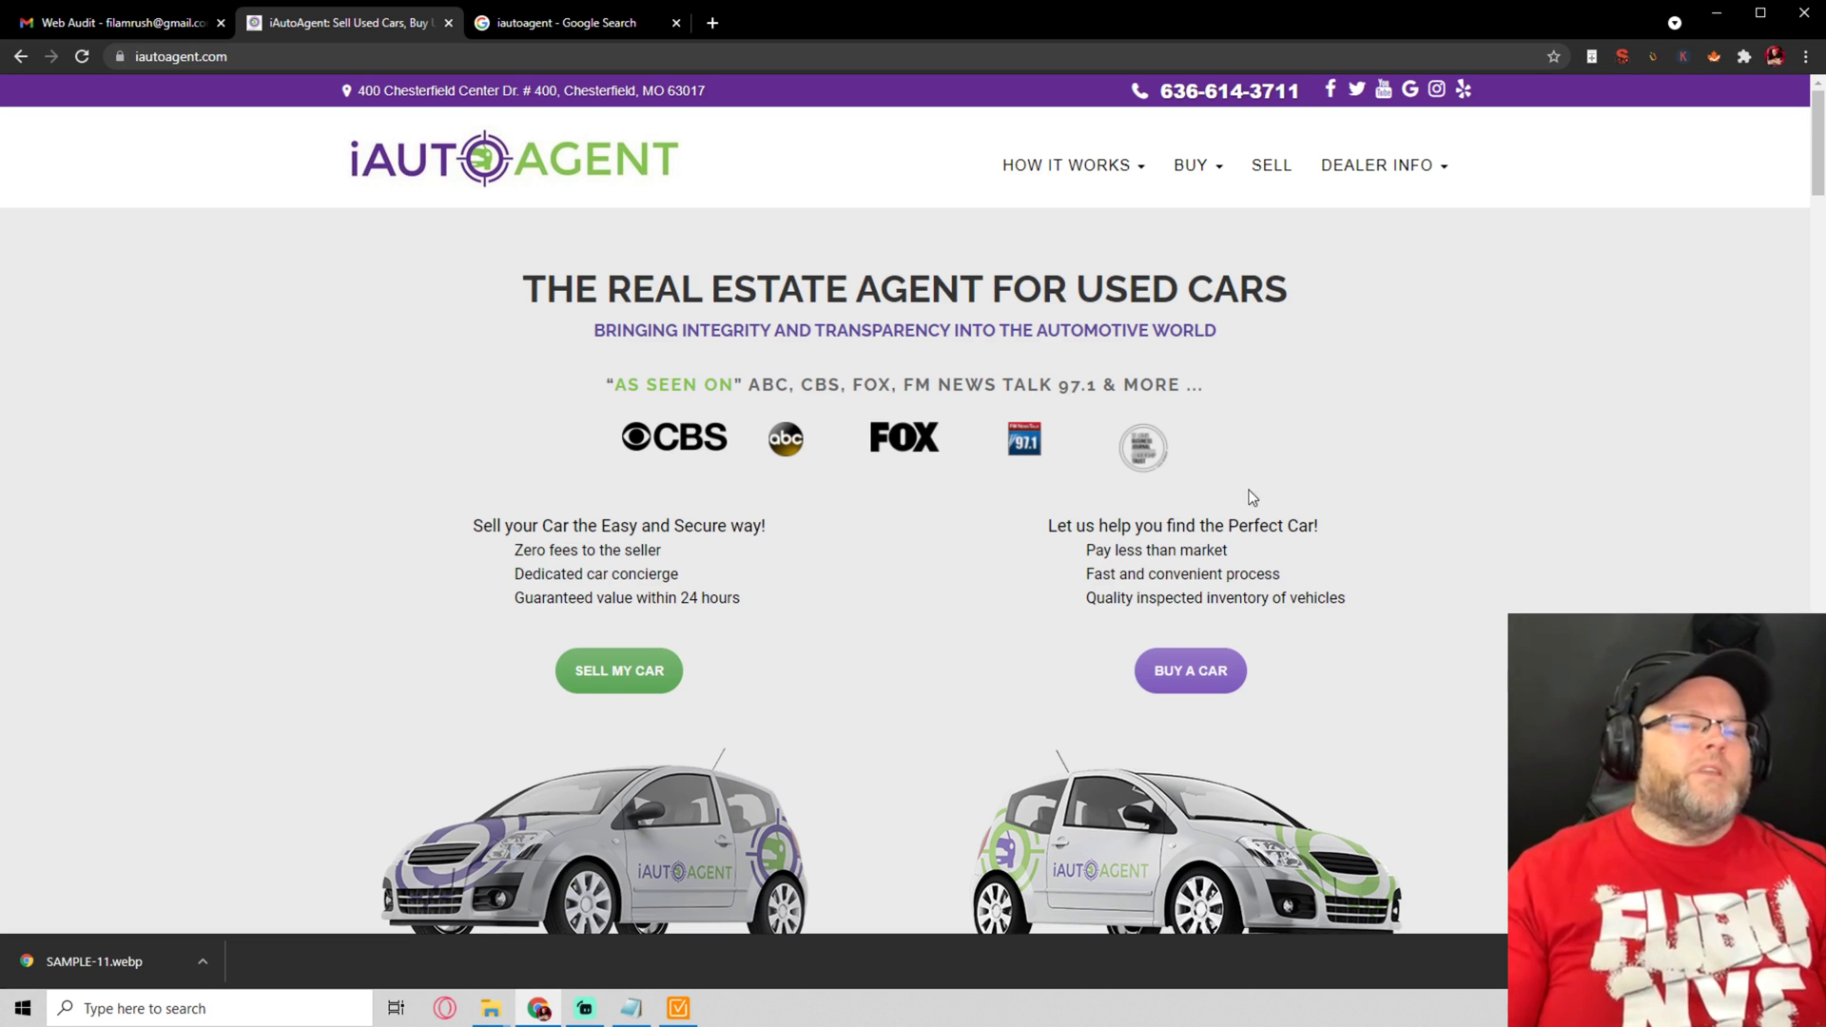
pyautogui.scroll(-7, 1251, 494)
pyautogui.scroll(7, 1246, 496)
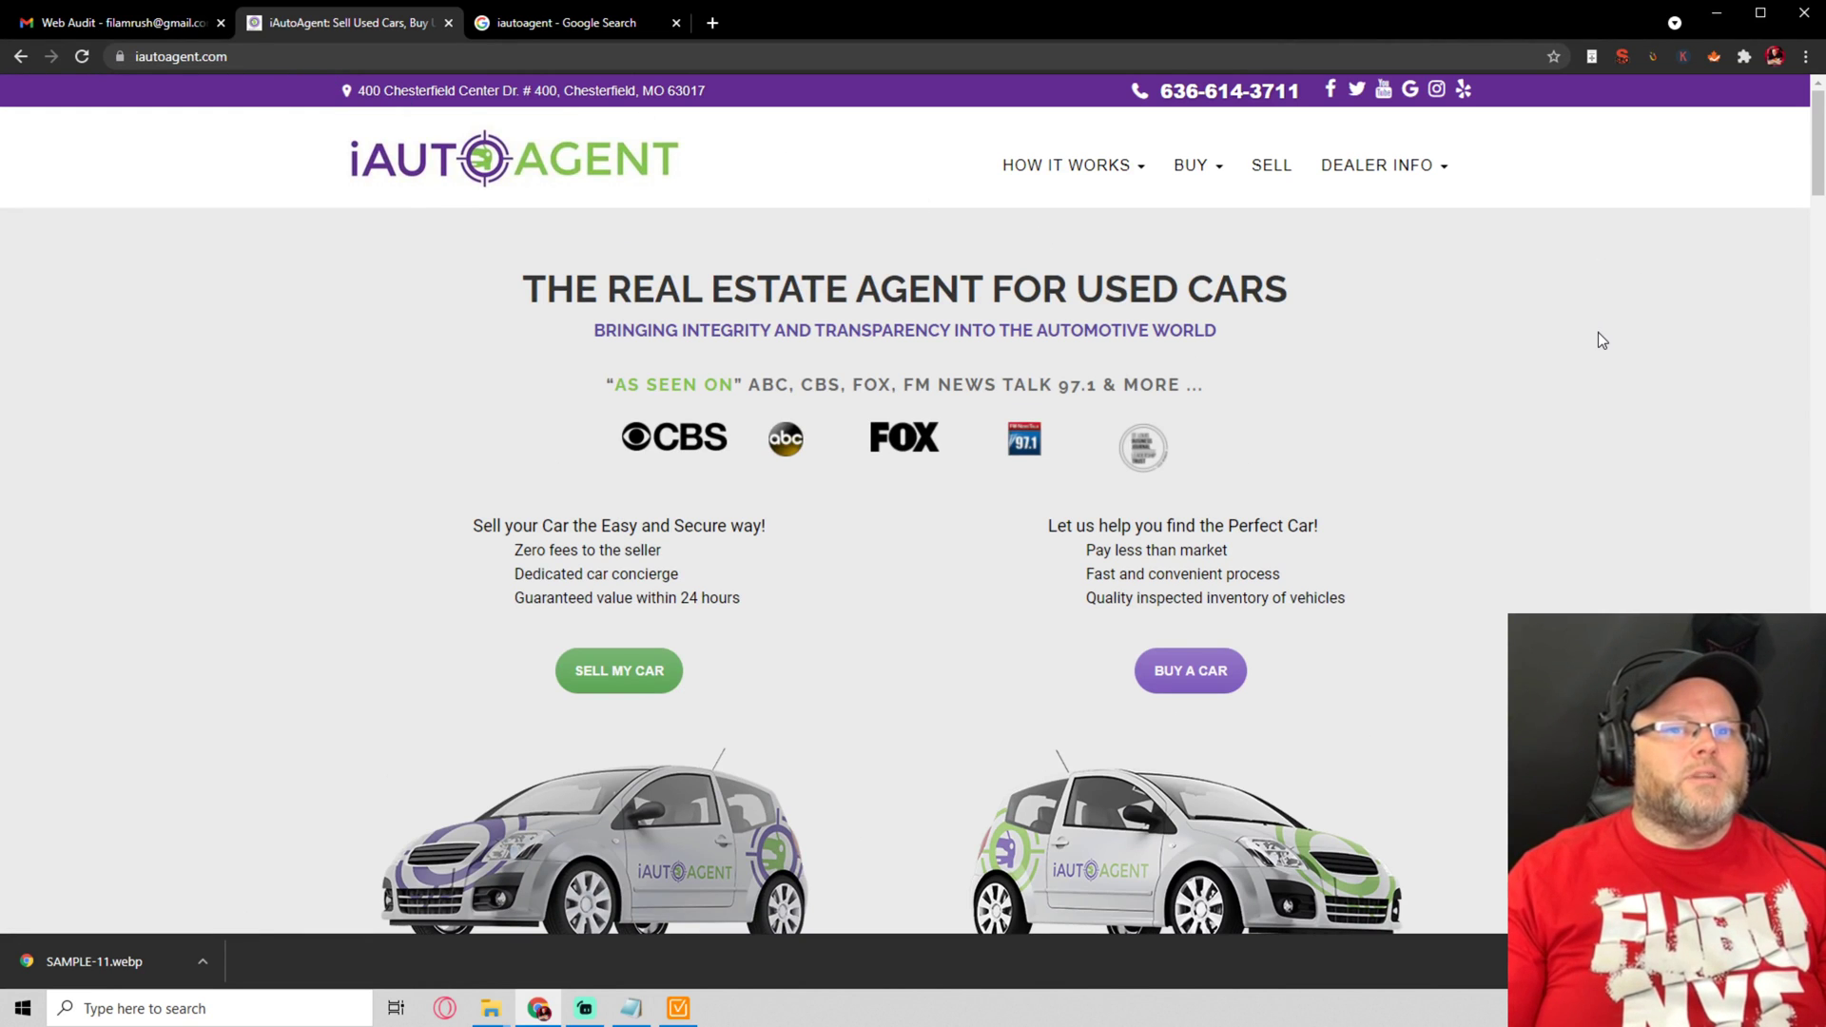
pyautogui.scroll(-5, 1597, 340)
pyautogui.scroll(5, 1597, 339)
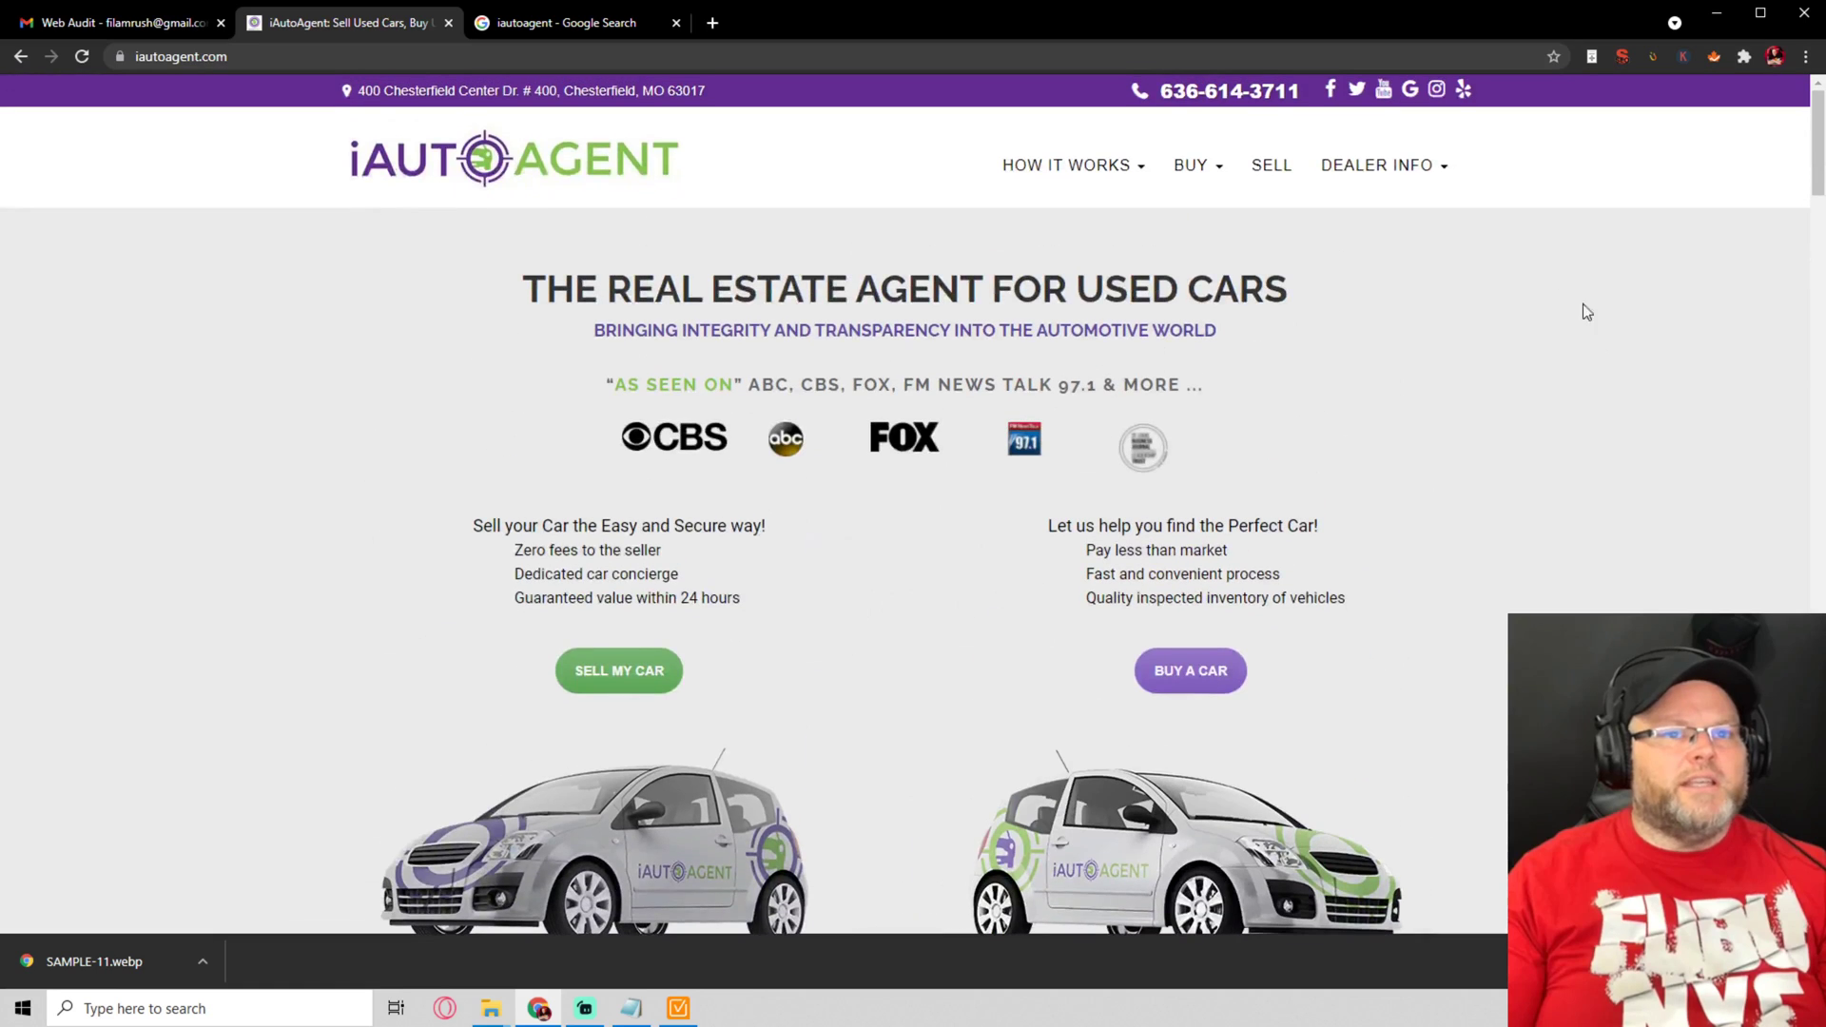
pyautogui.scroll(-1, 331, 164)
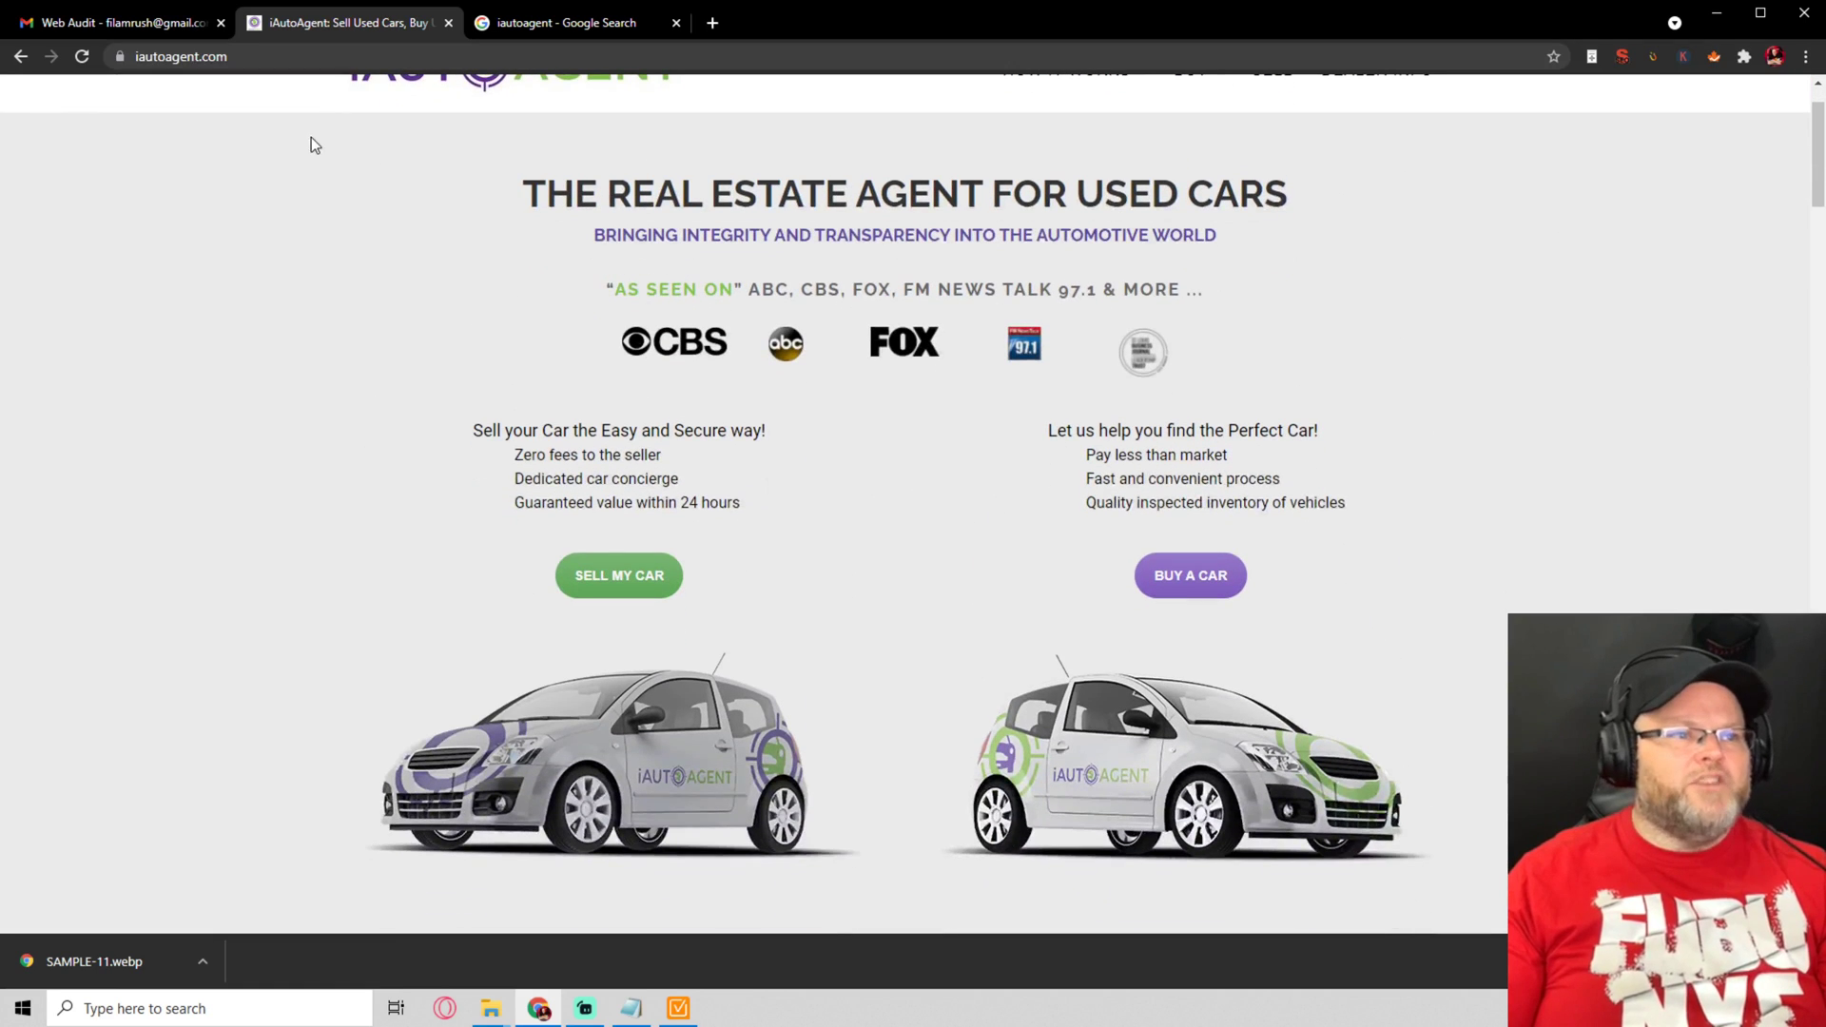
pyautogui.scroll(1, 289, 173)
pyautogui.scroll(-10, 280, 177)
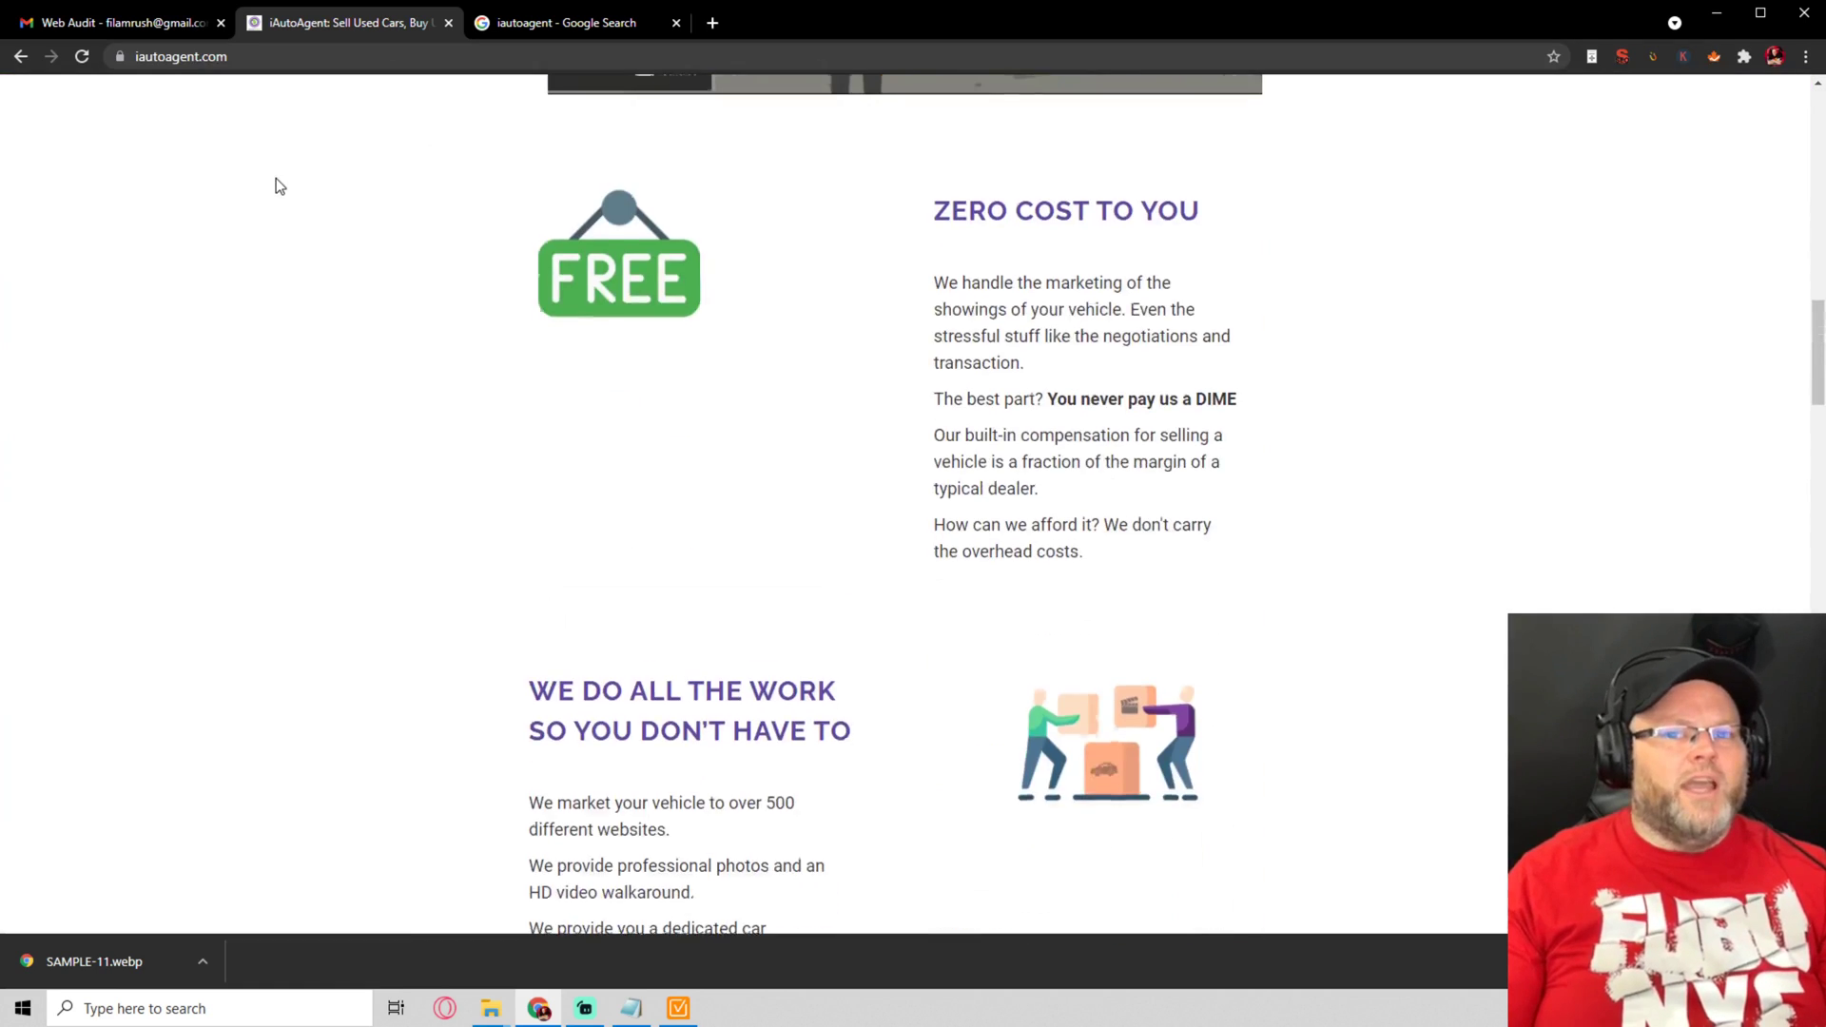
pyautogui.scroll(12, 276, 186)
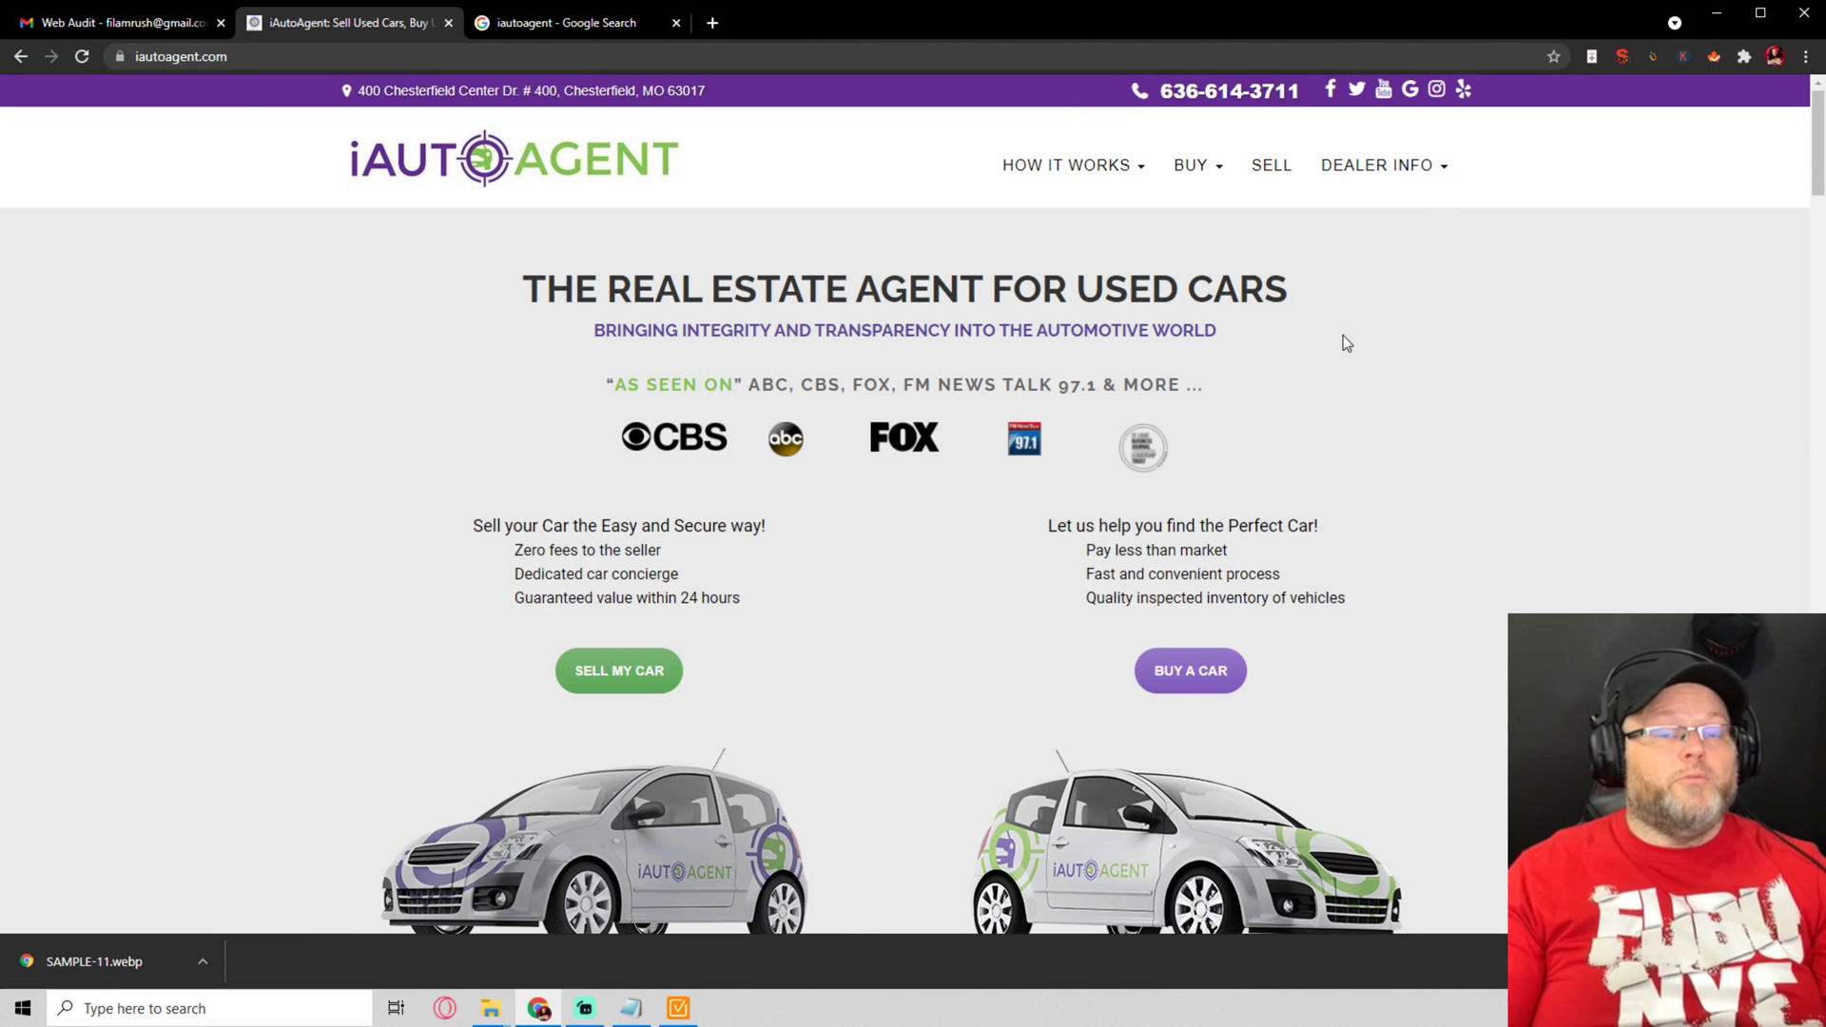
pyautogui.scroll(-15, 1342, 335)
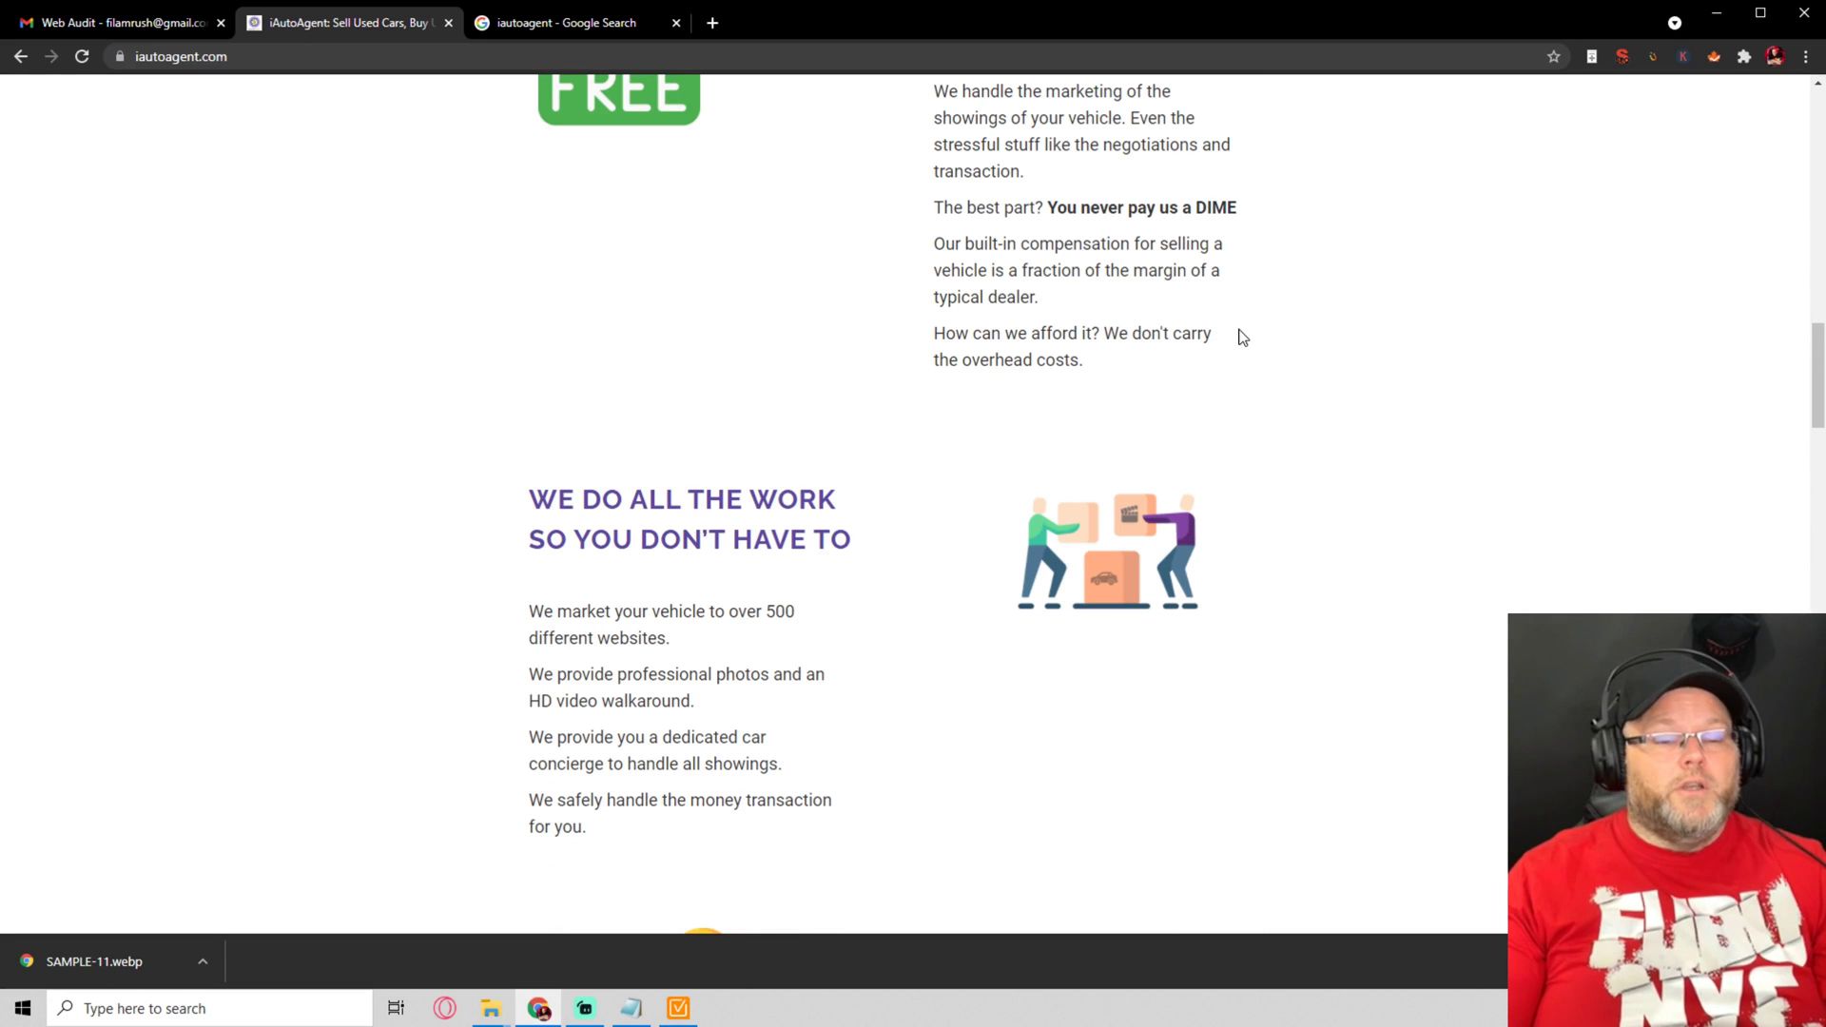
pyautogui.scroll(5, 1198, 324)
pyautogui.scroll(15, 1189, 318)
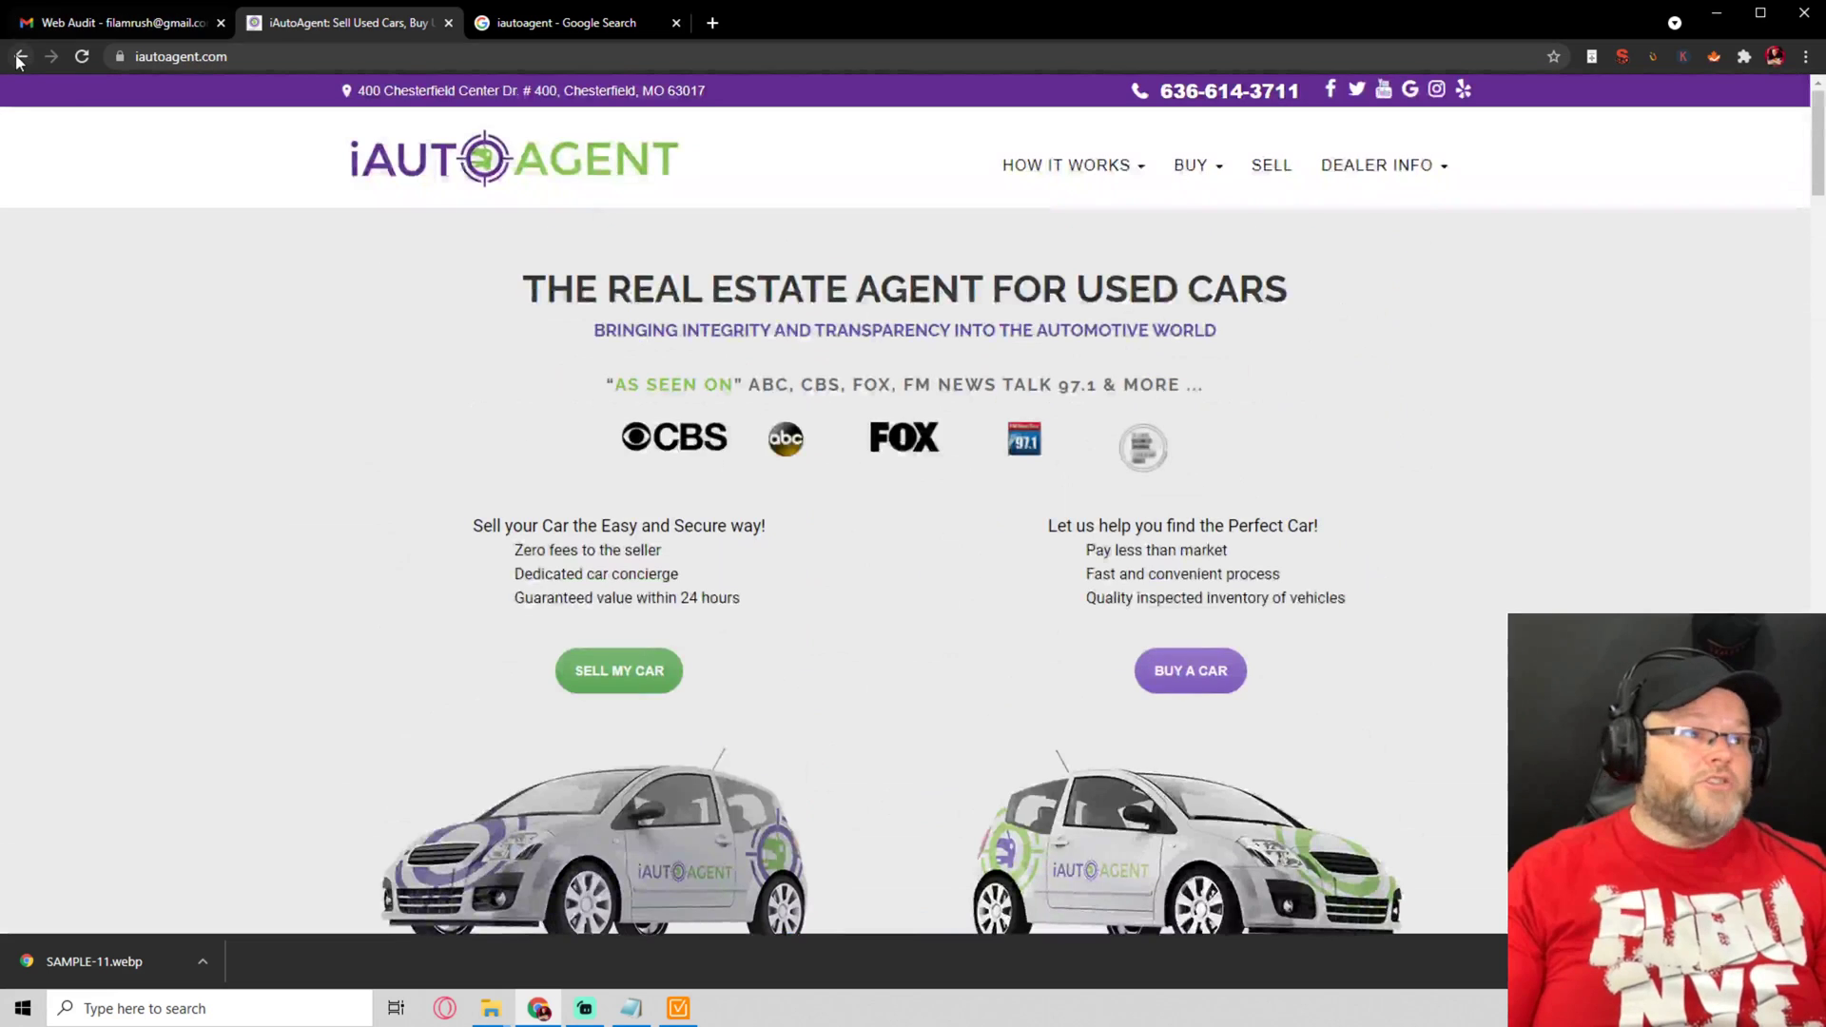
# Reload the iAutoAgent homepage by going back and then forward
pyautogui.click(19, 57)
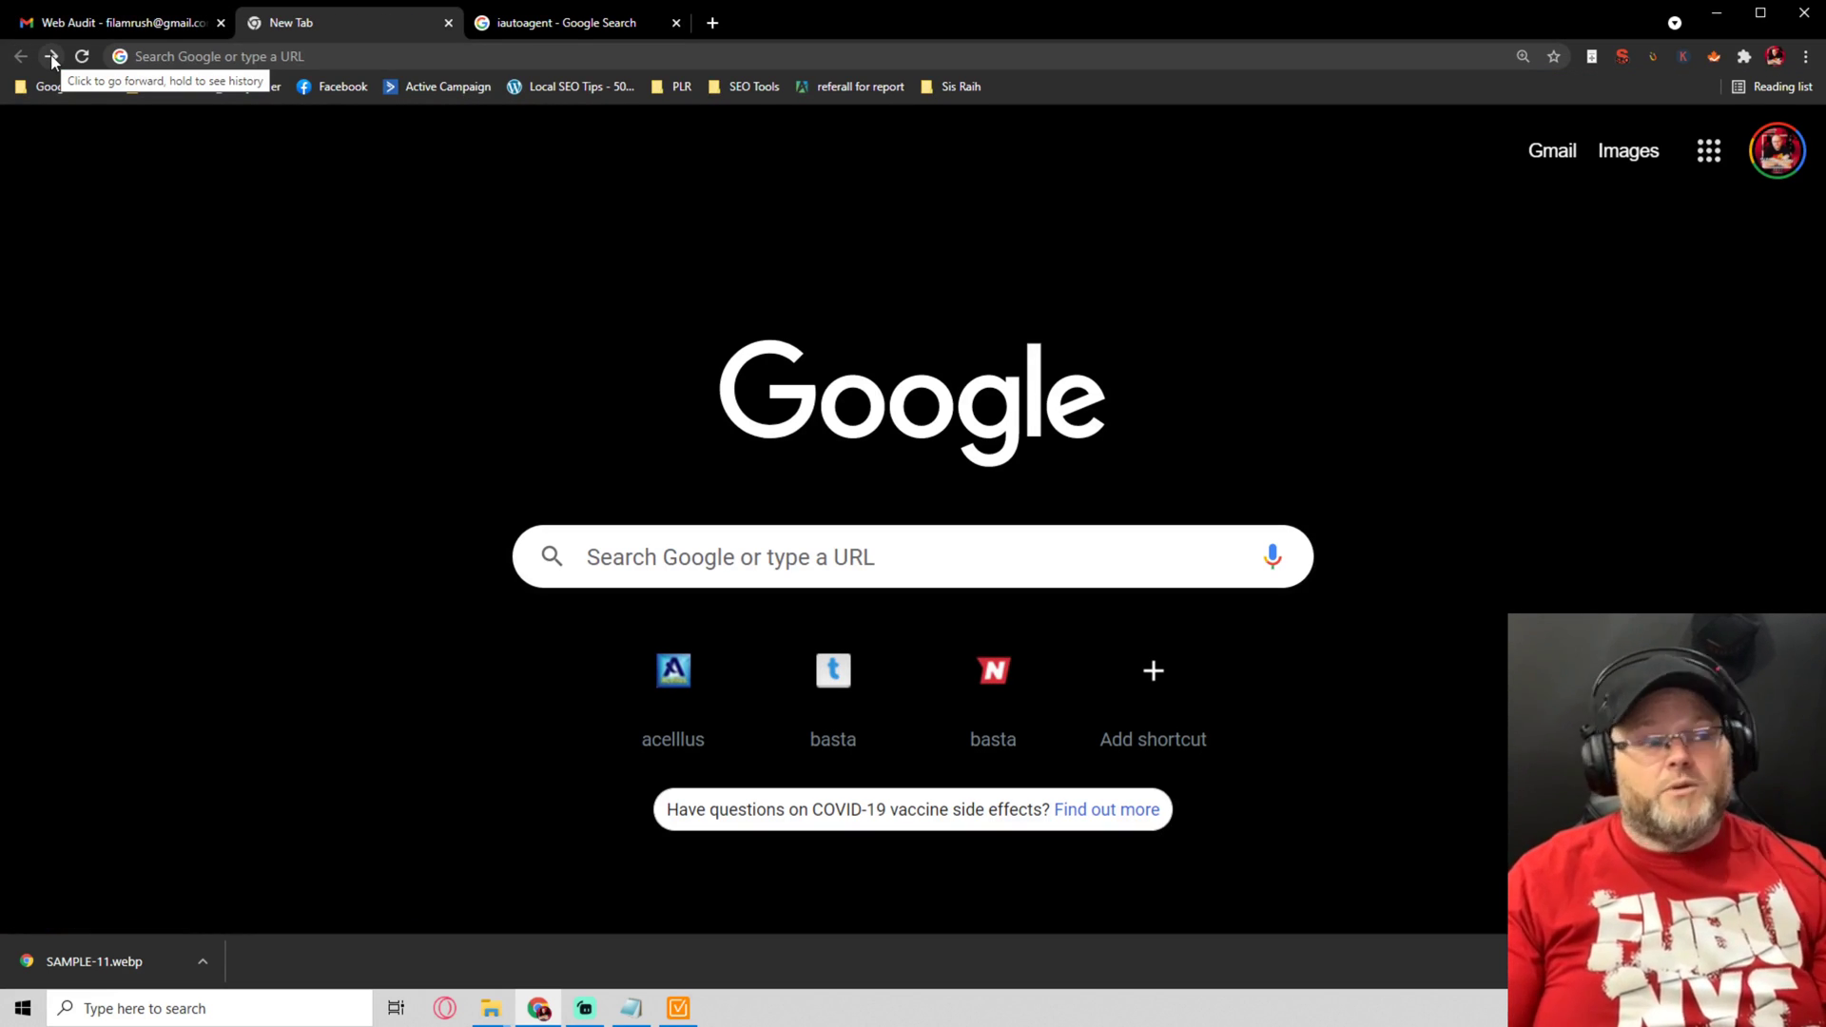
pyautogui.click(51, 57)
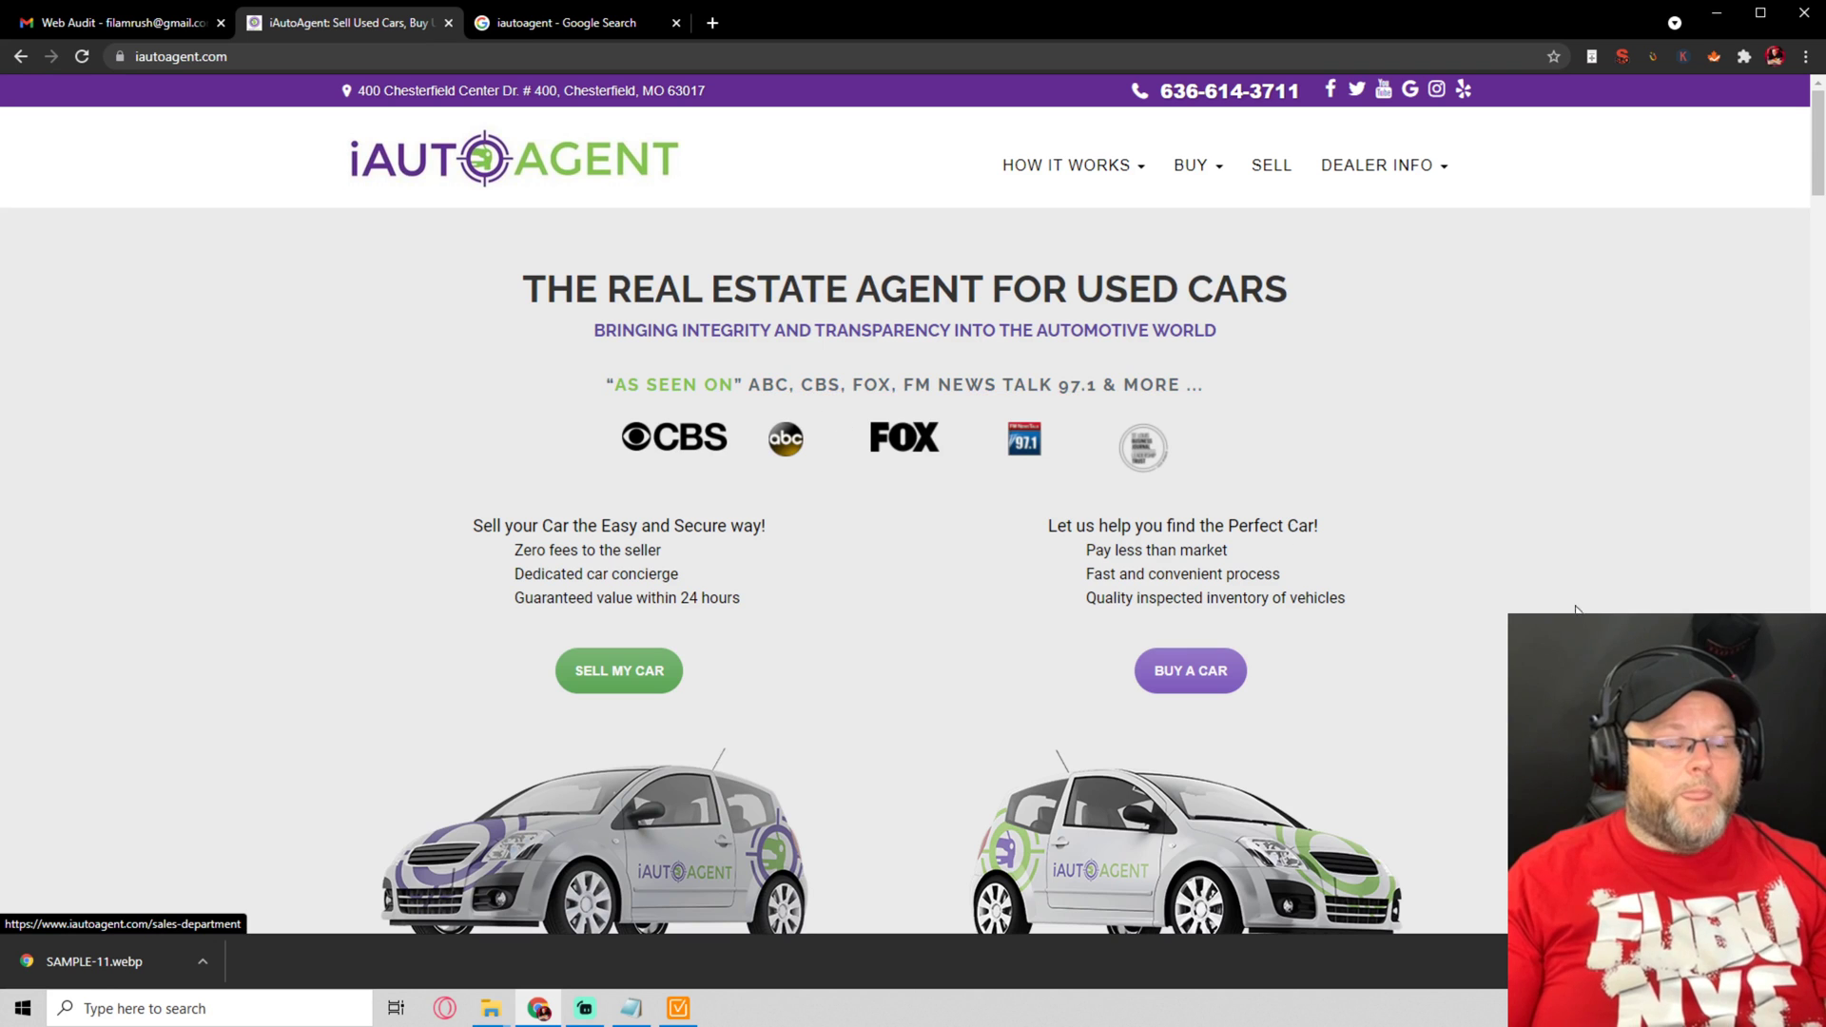
pyautogui.scroll(-3, 976, 596)
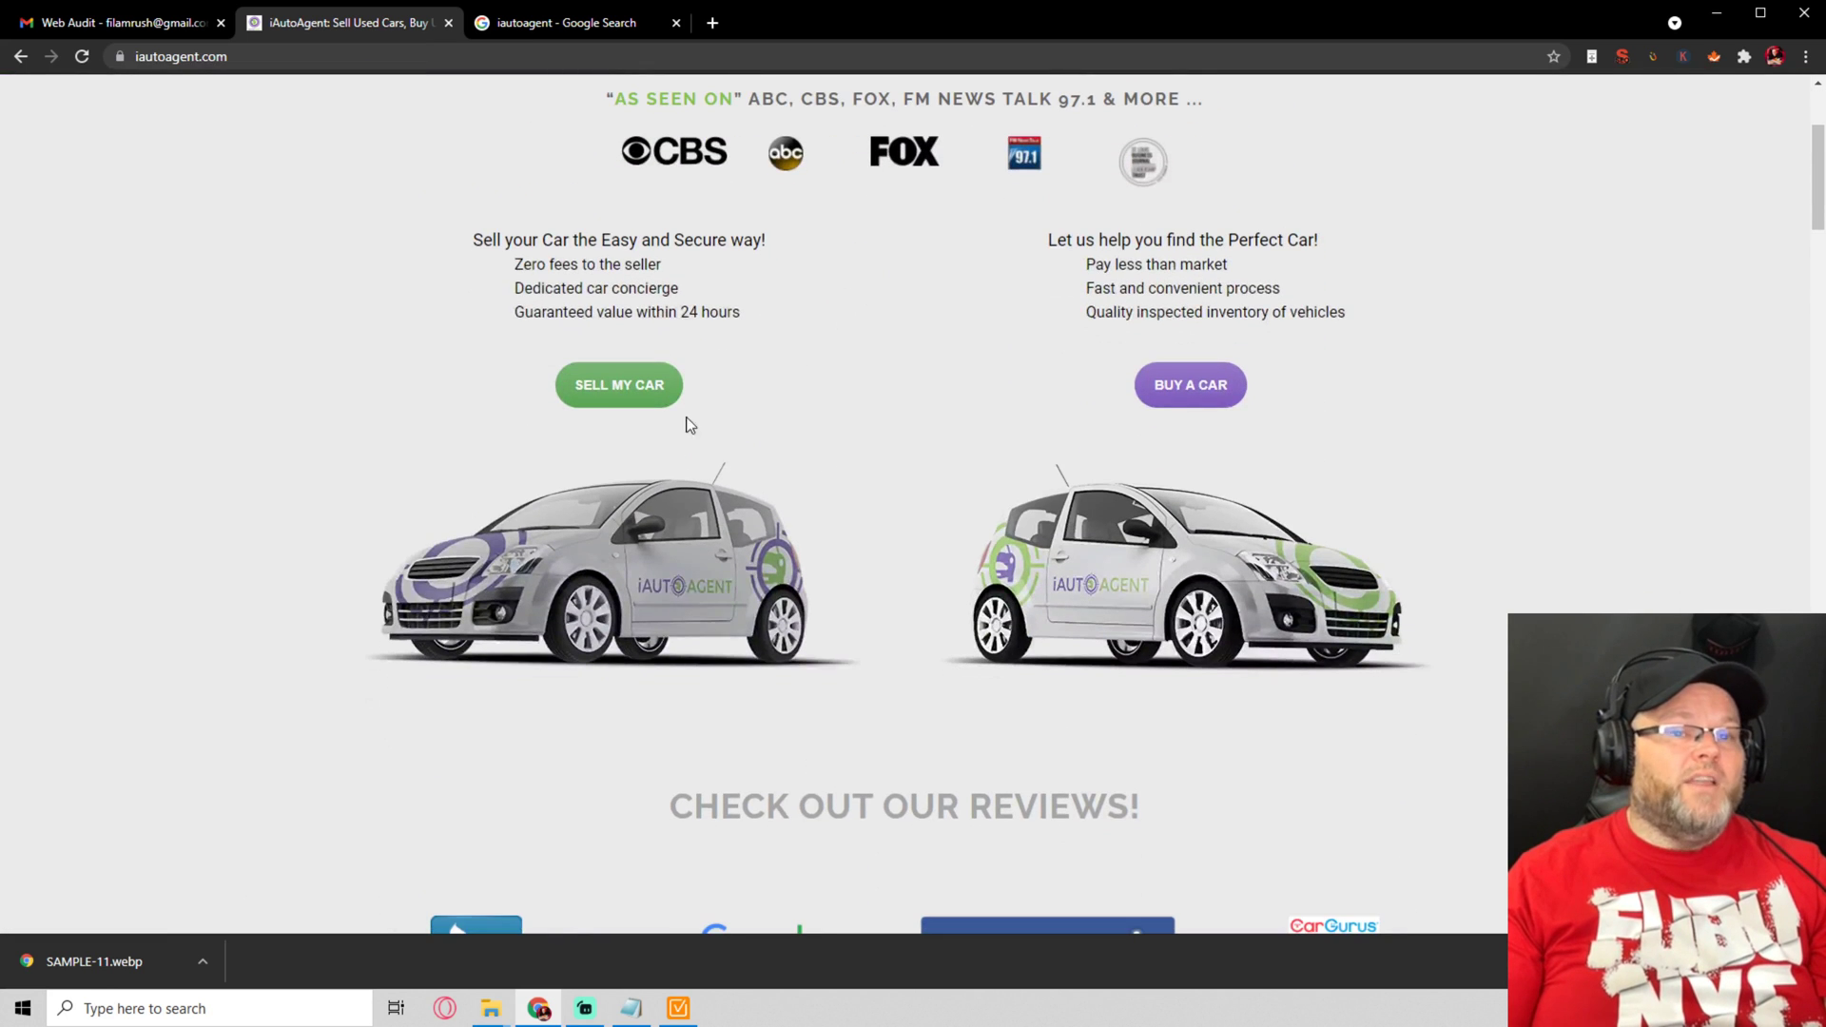
pyautogui.scroll(3, 1012, 568)
# Scroll to the embedded How iAutoAgent Works video and bring up its link options
pyautogui.scroll(-4, 1012, 568)
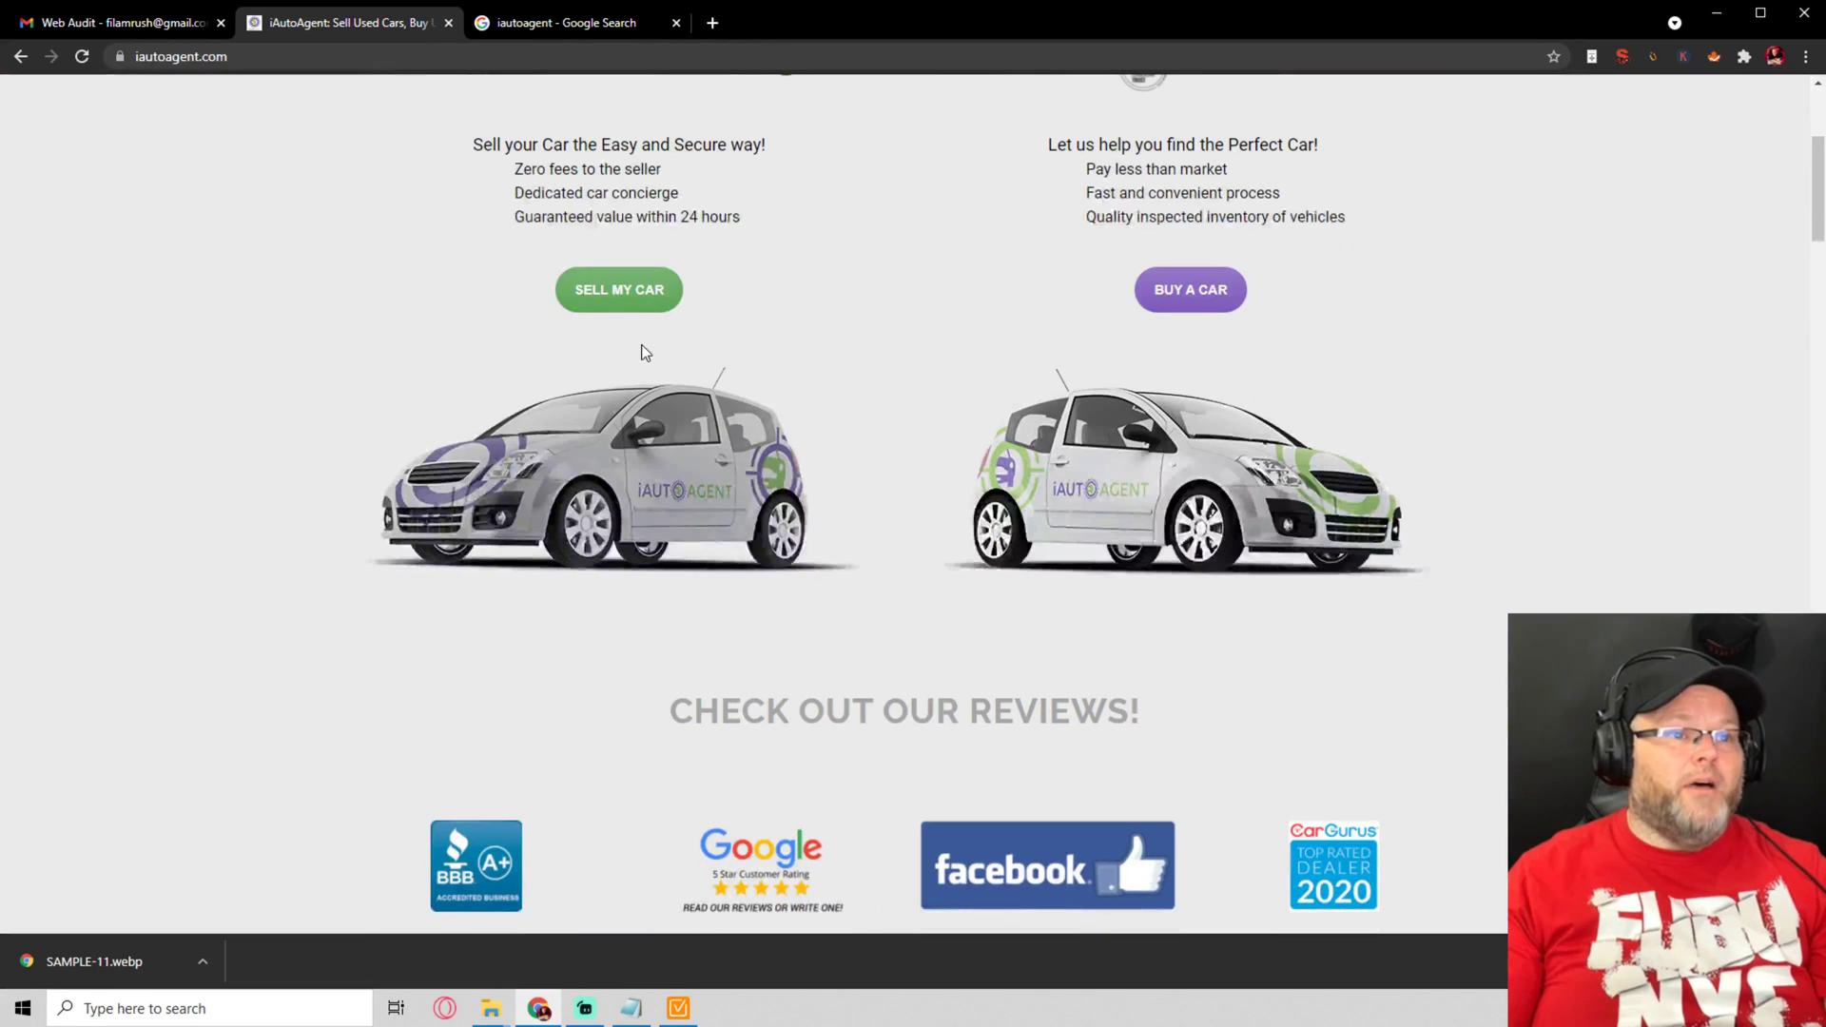
pyautogui.scroll(-1, 1196, 667)
pyautogui.scroll(-5, 1194, 672)
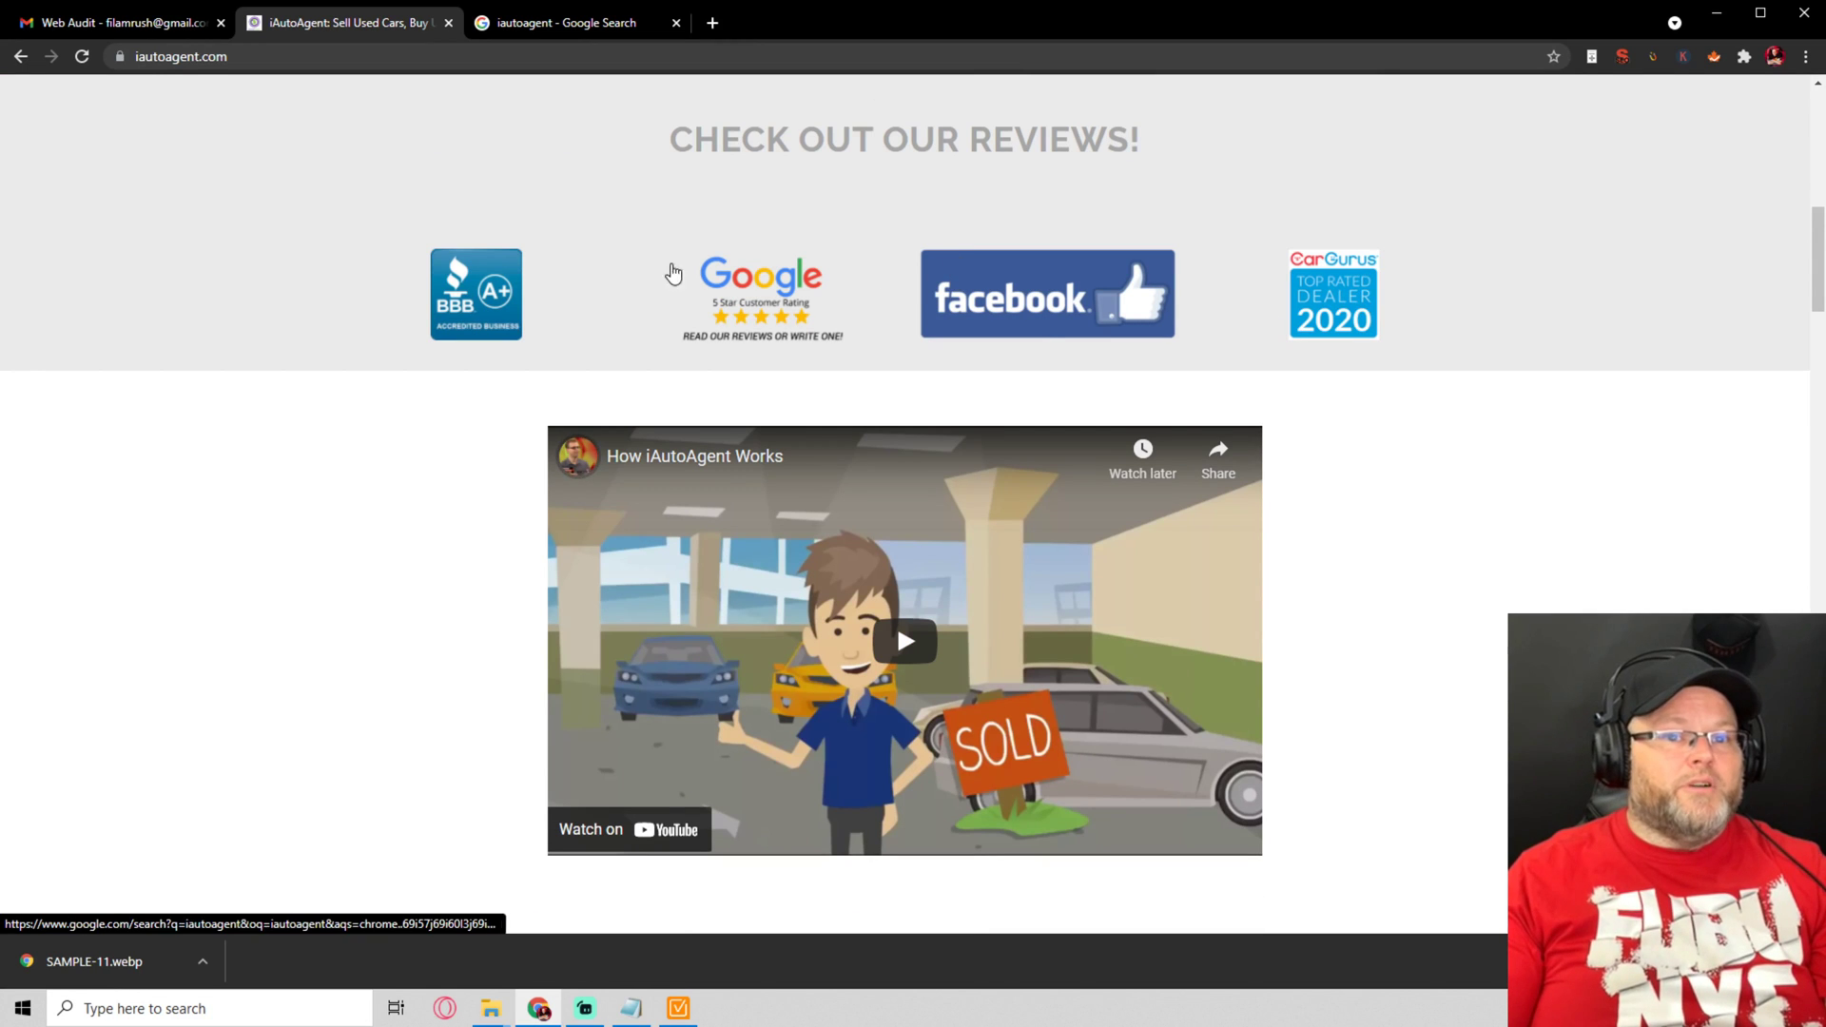
pyautogui.scroll(-3, 456, 314)
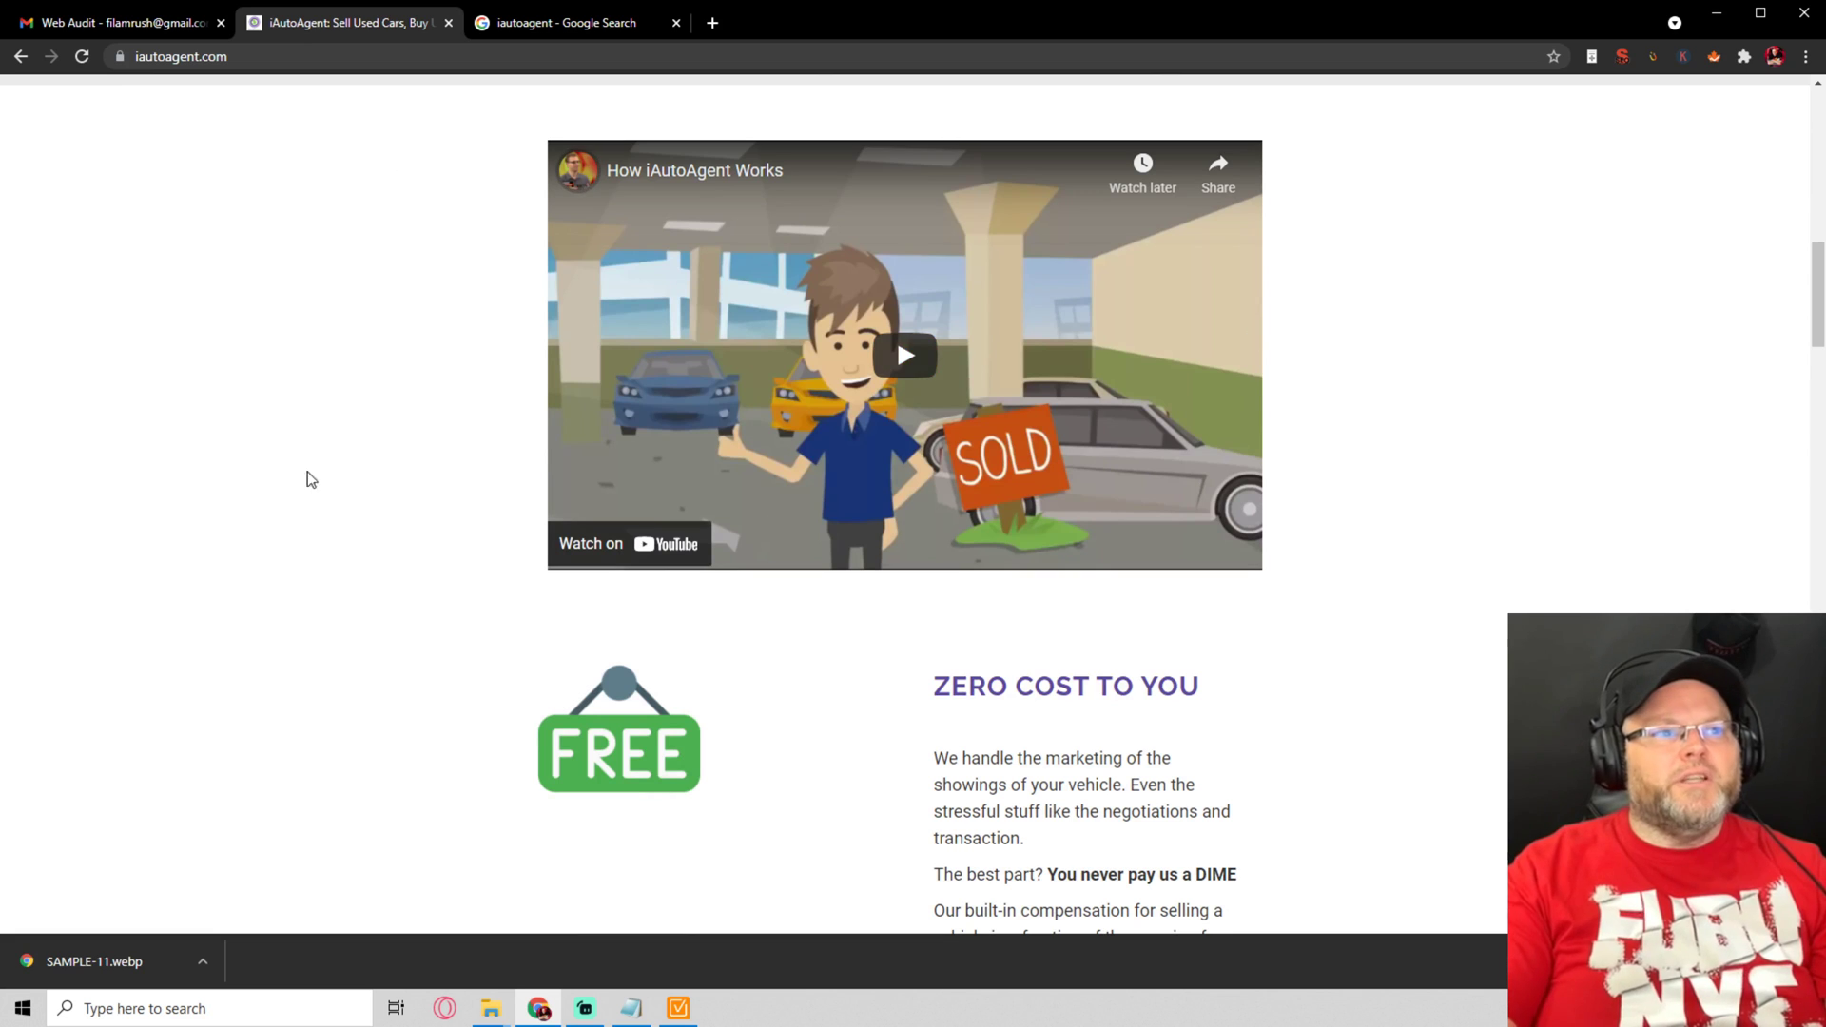
pyautogui.rightClick(663, 179)
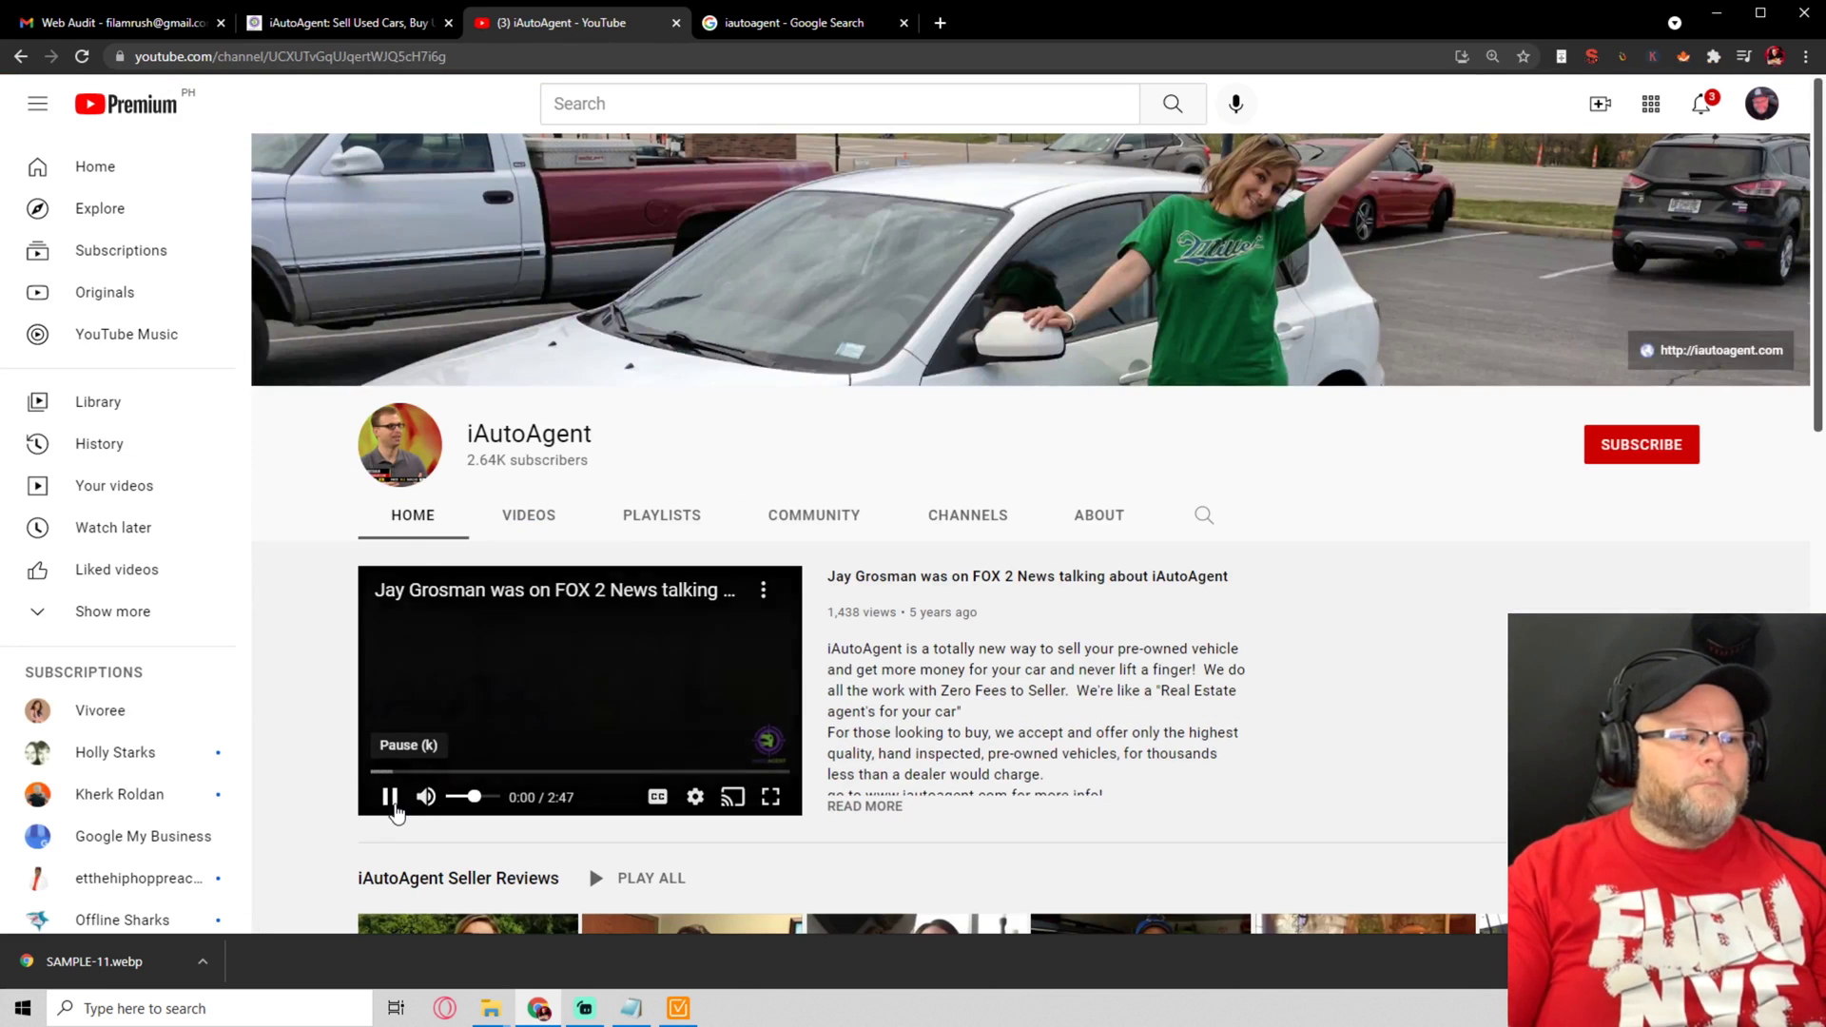
# View the iAutoAgent YouTube channel's About page
pyautogui.click(1100, 516)
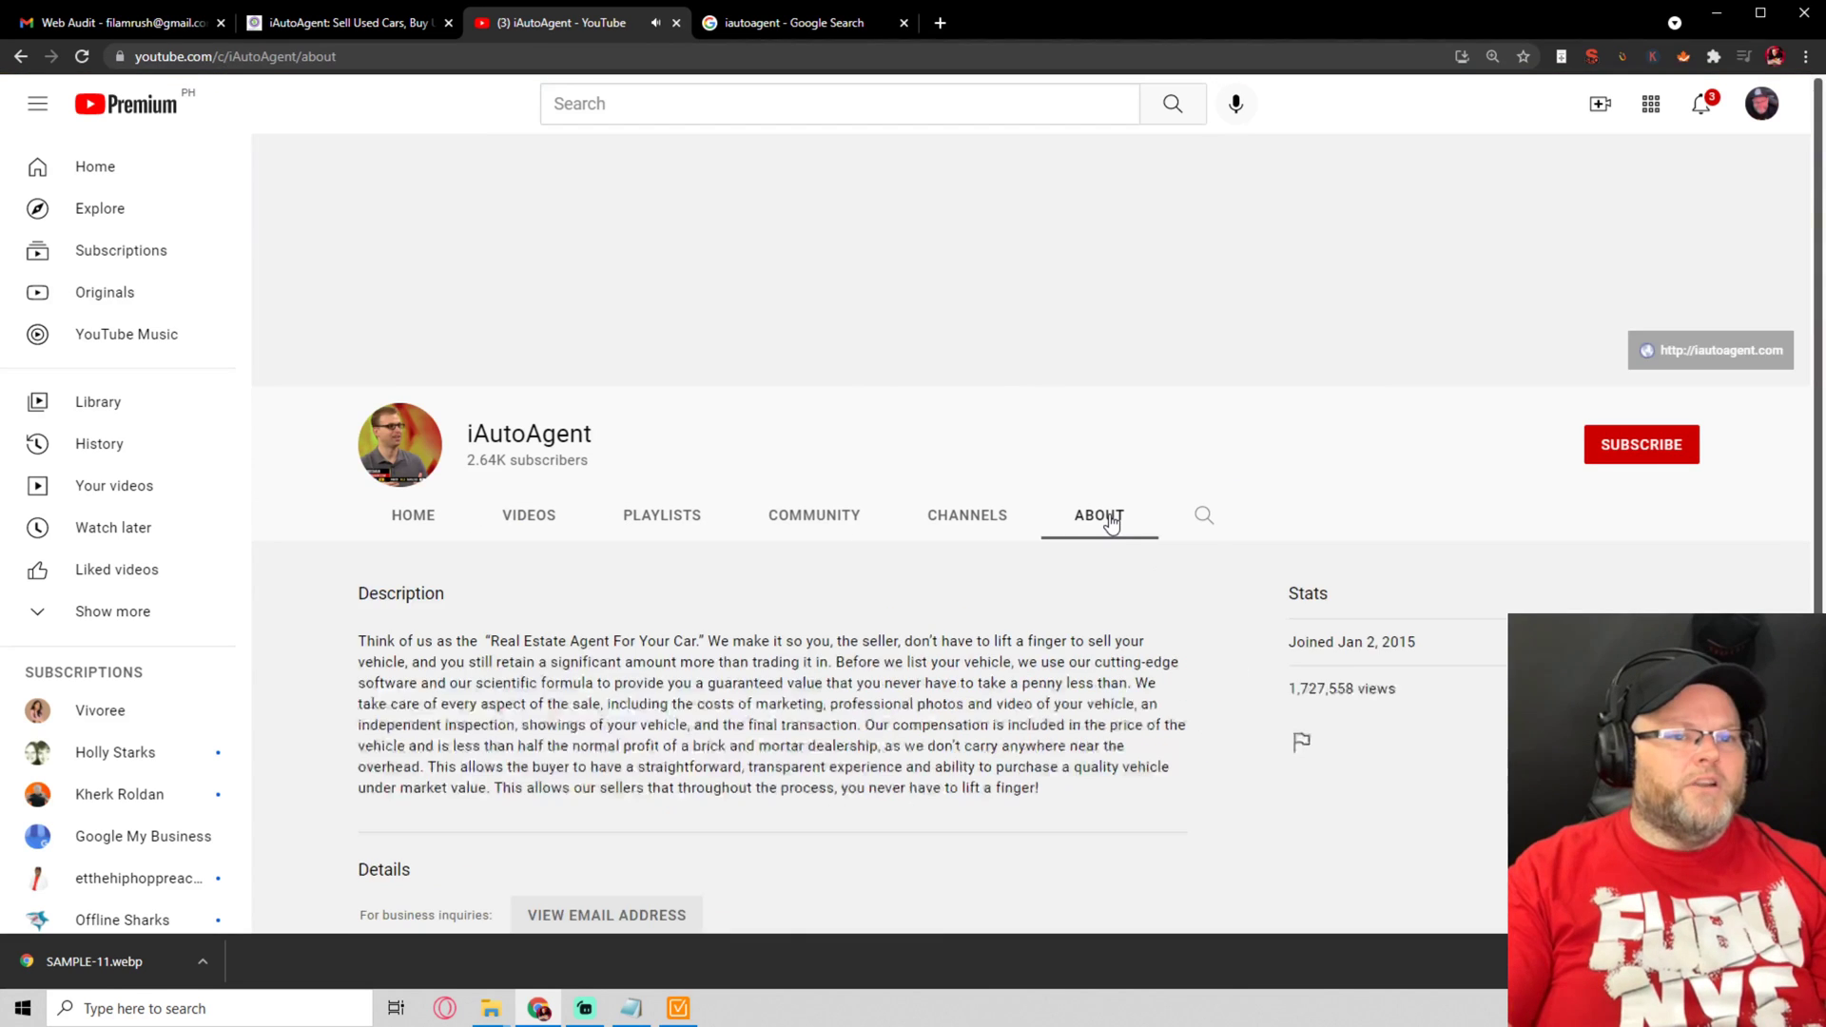
pyautogui.scroll(-4, 1110, 521)
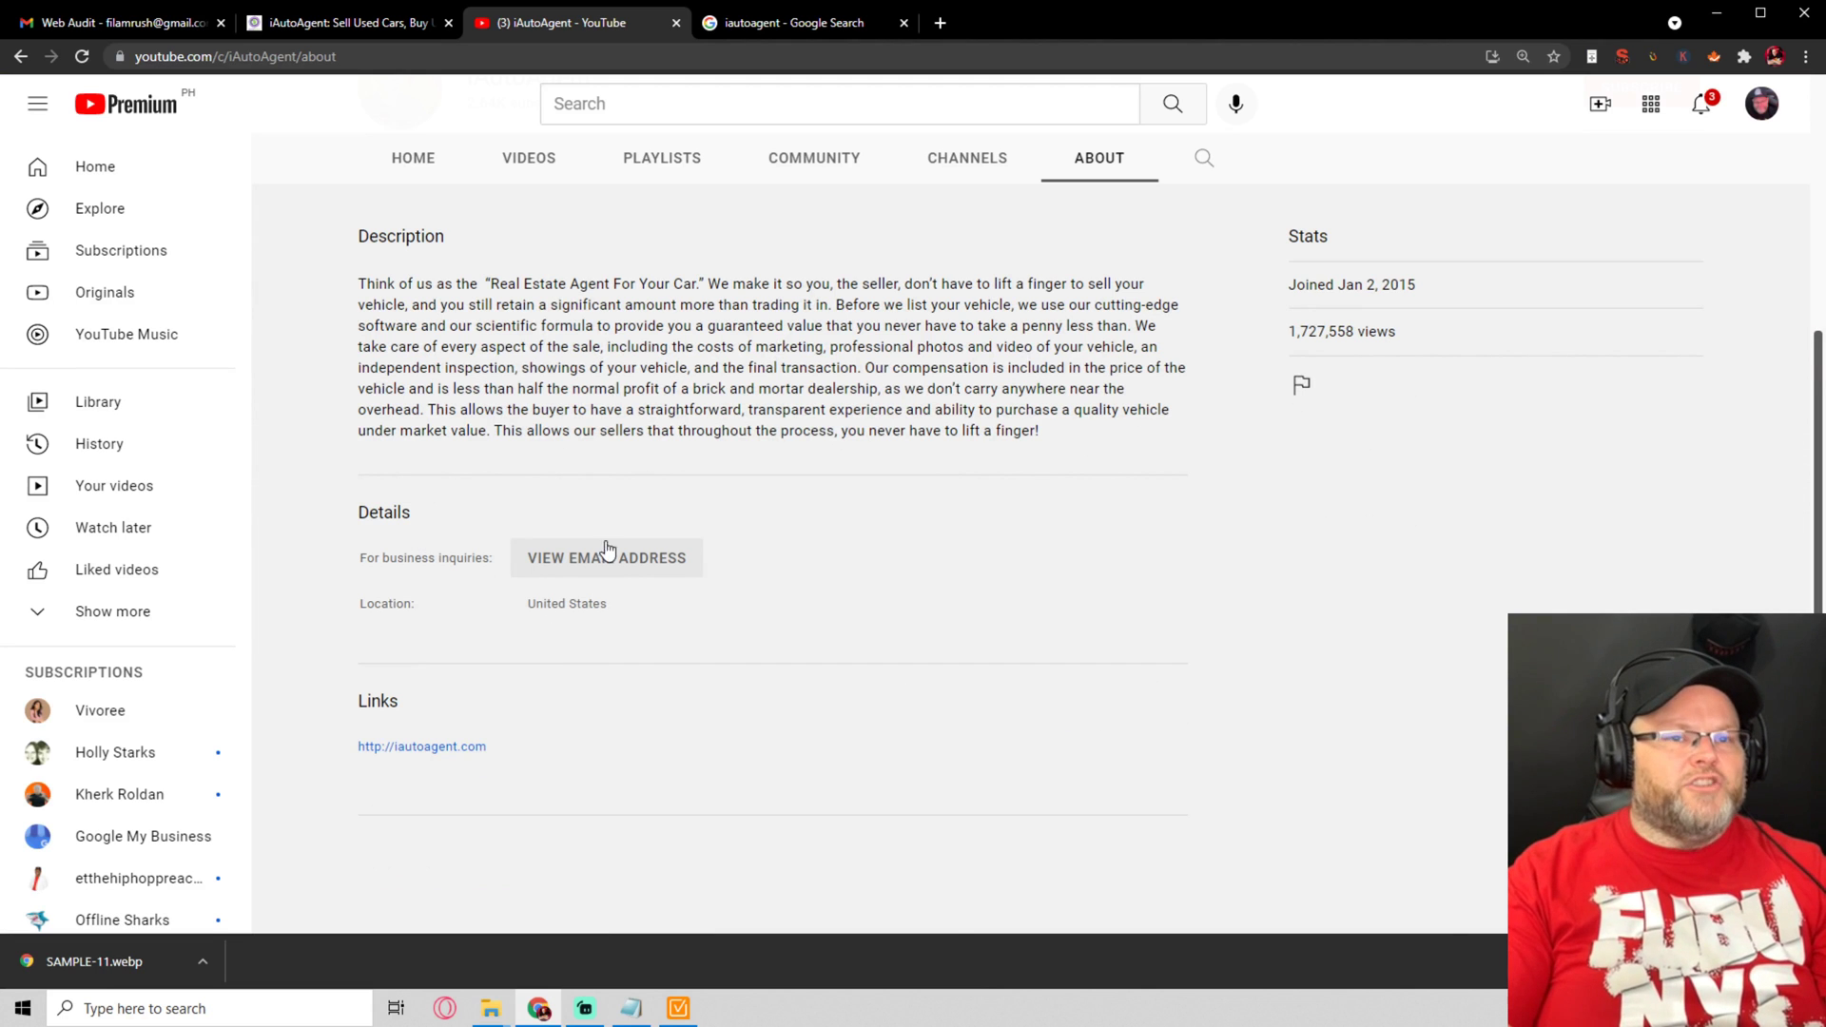
pyautogui.scroll(4, 1305, 635)
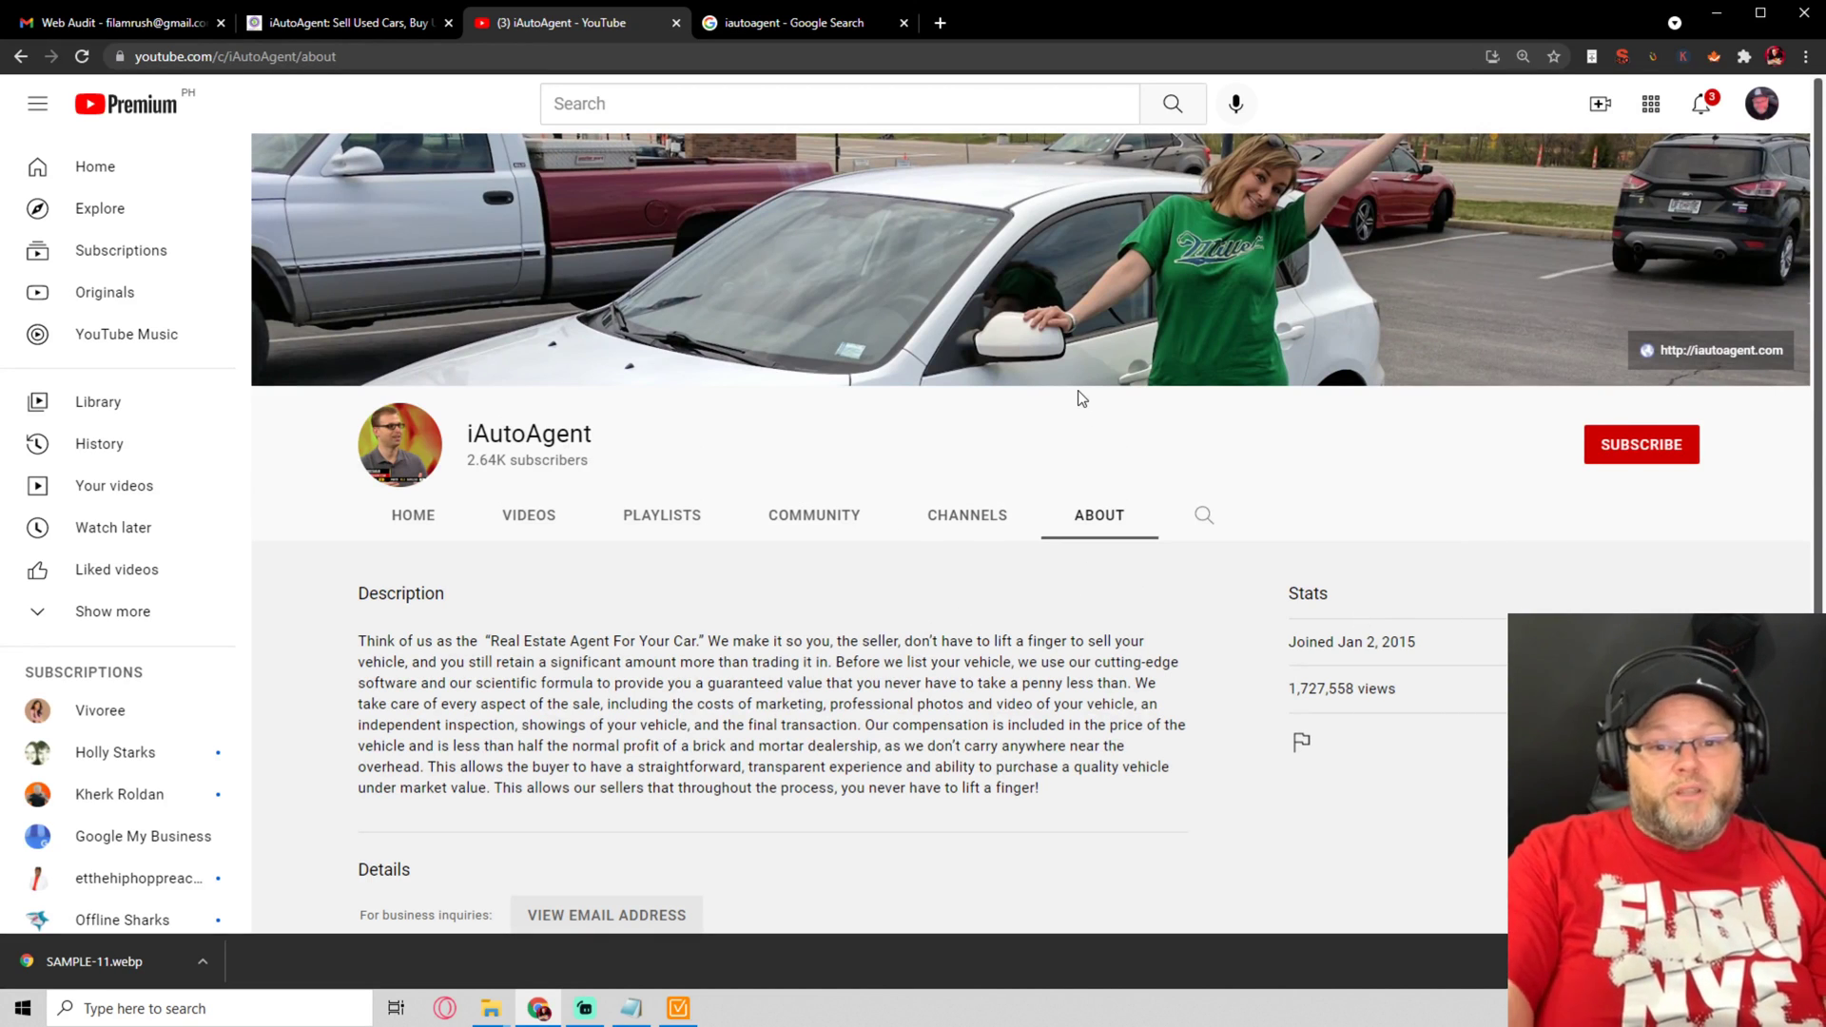
# Open the IAutoAgent News playlist from the channel's Playlists and pause its video
pyautogui.click(418, 518)
pyautogui.click(629, 518)
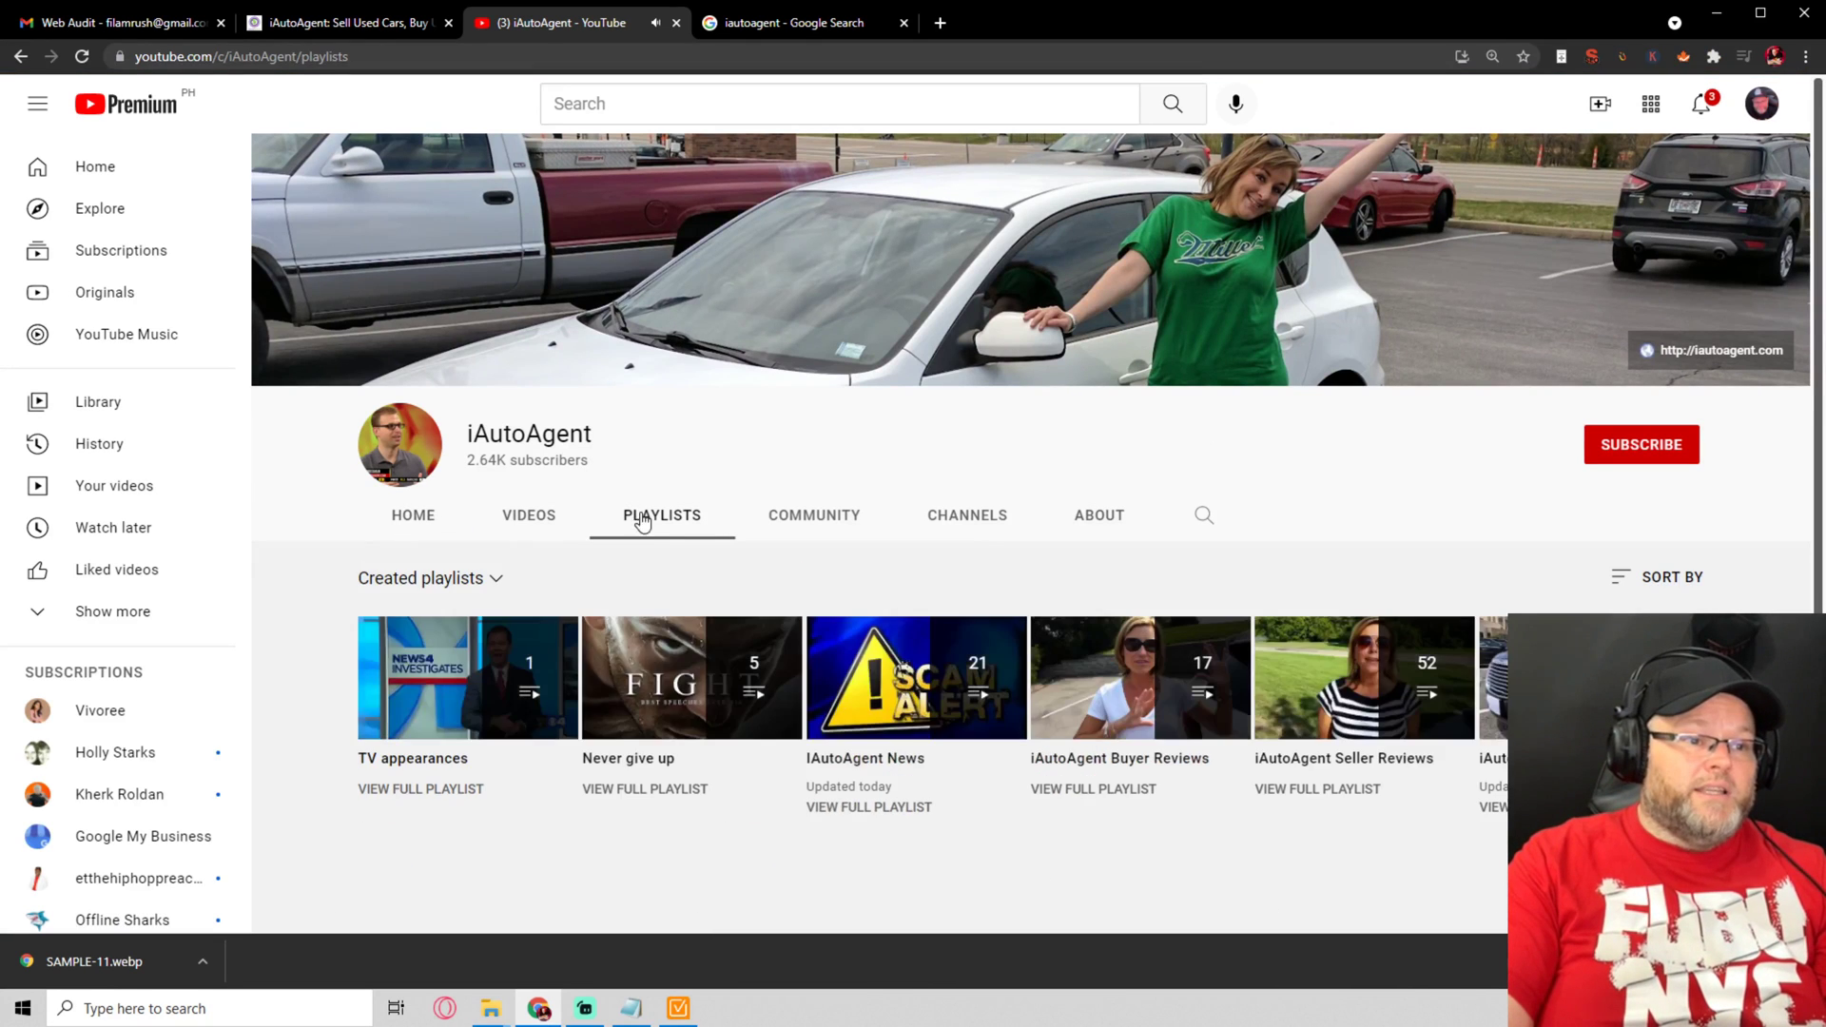
pyautogui.scroll(-3, 642, 515)
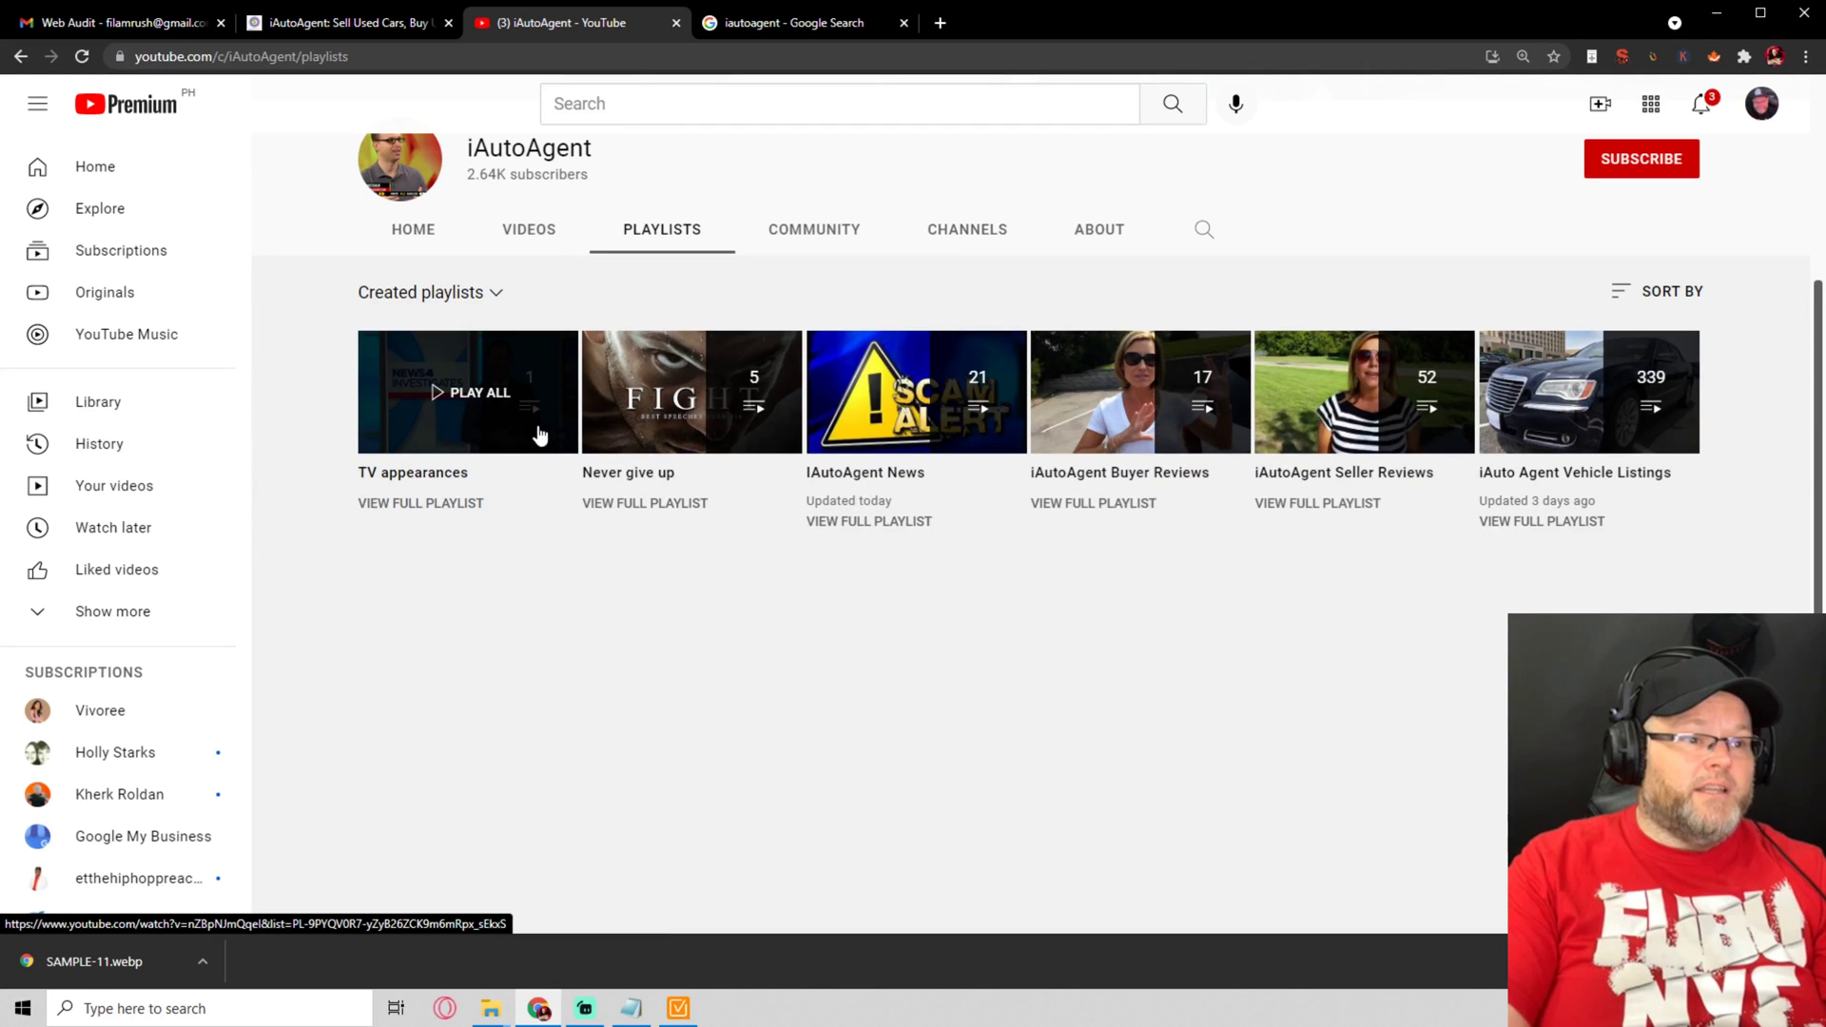
pyautogui.click(876, 420)
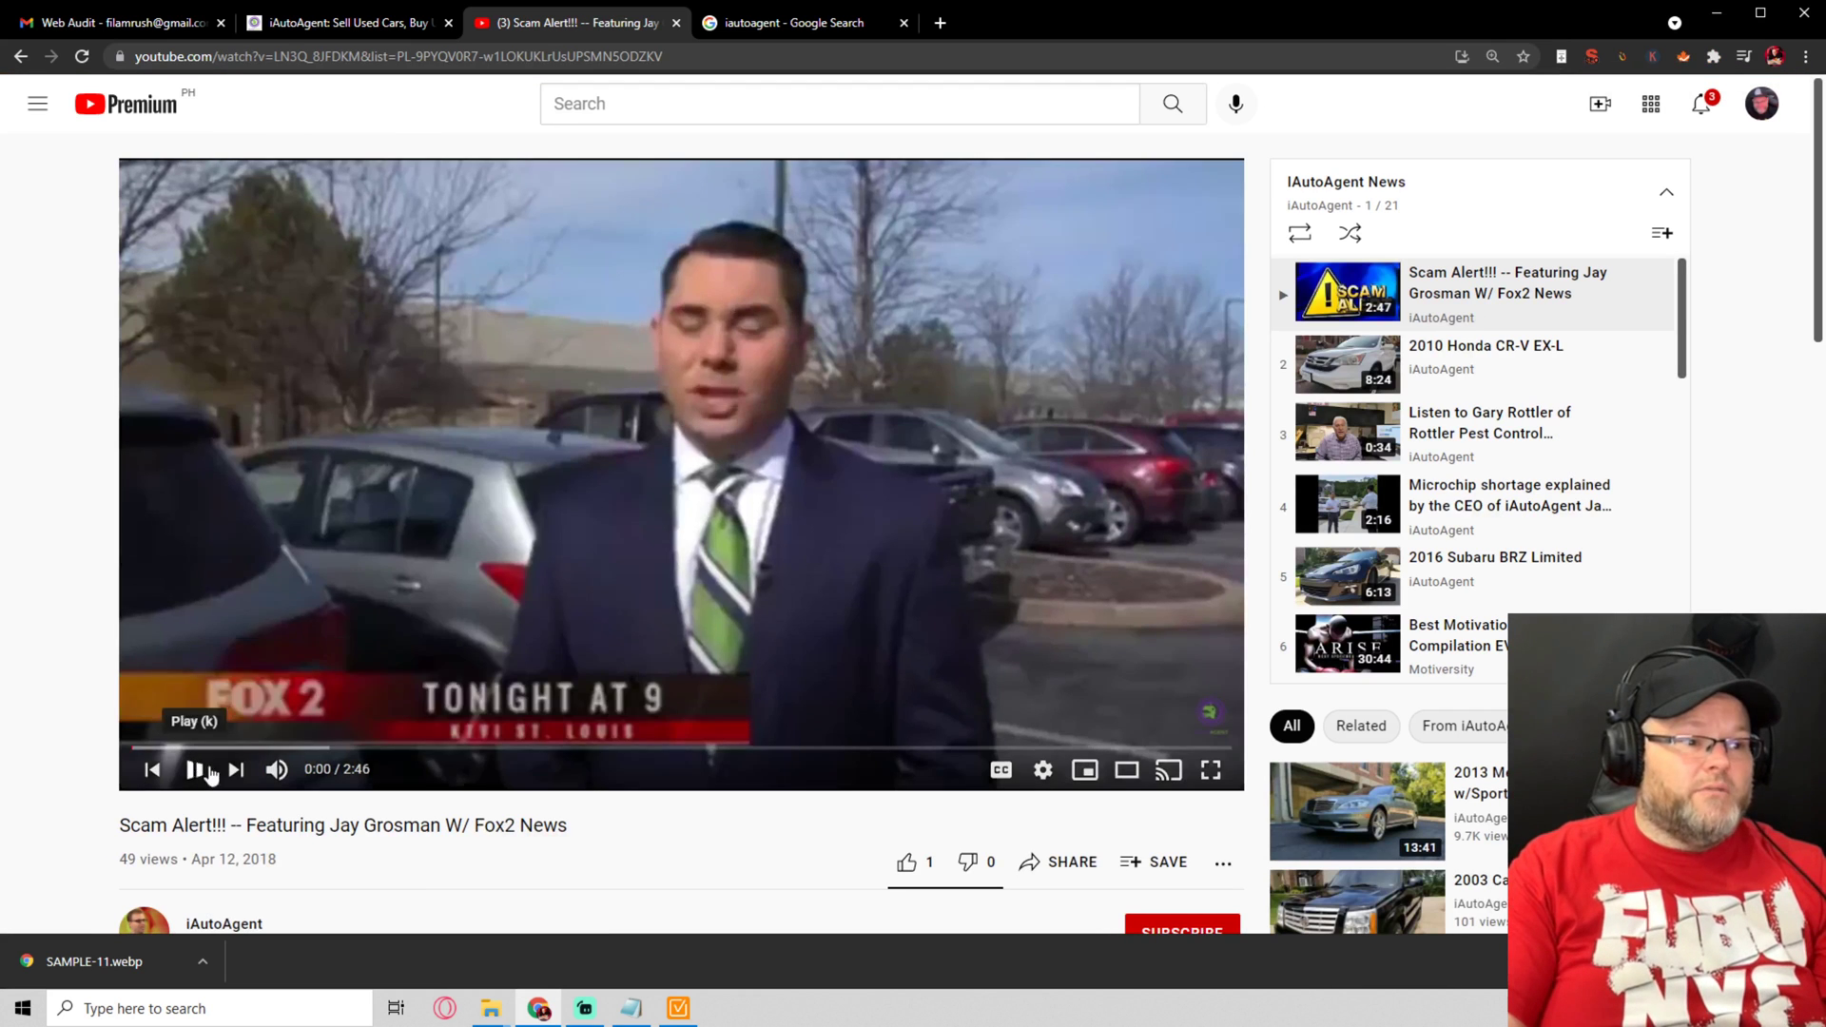
pyautogui.click(215, 775)
pyautogui.scroll(-4, 639, 644)
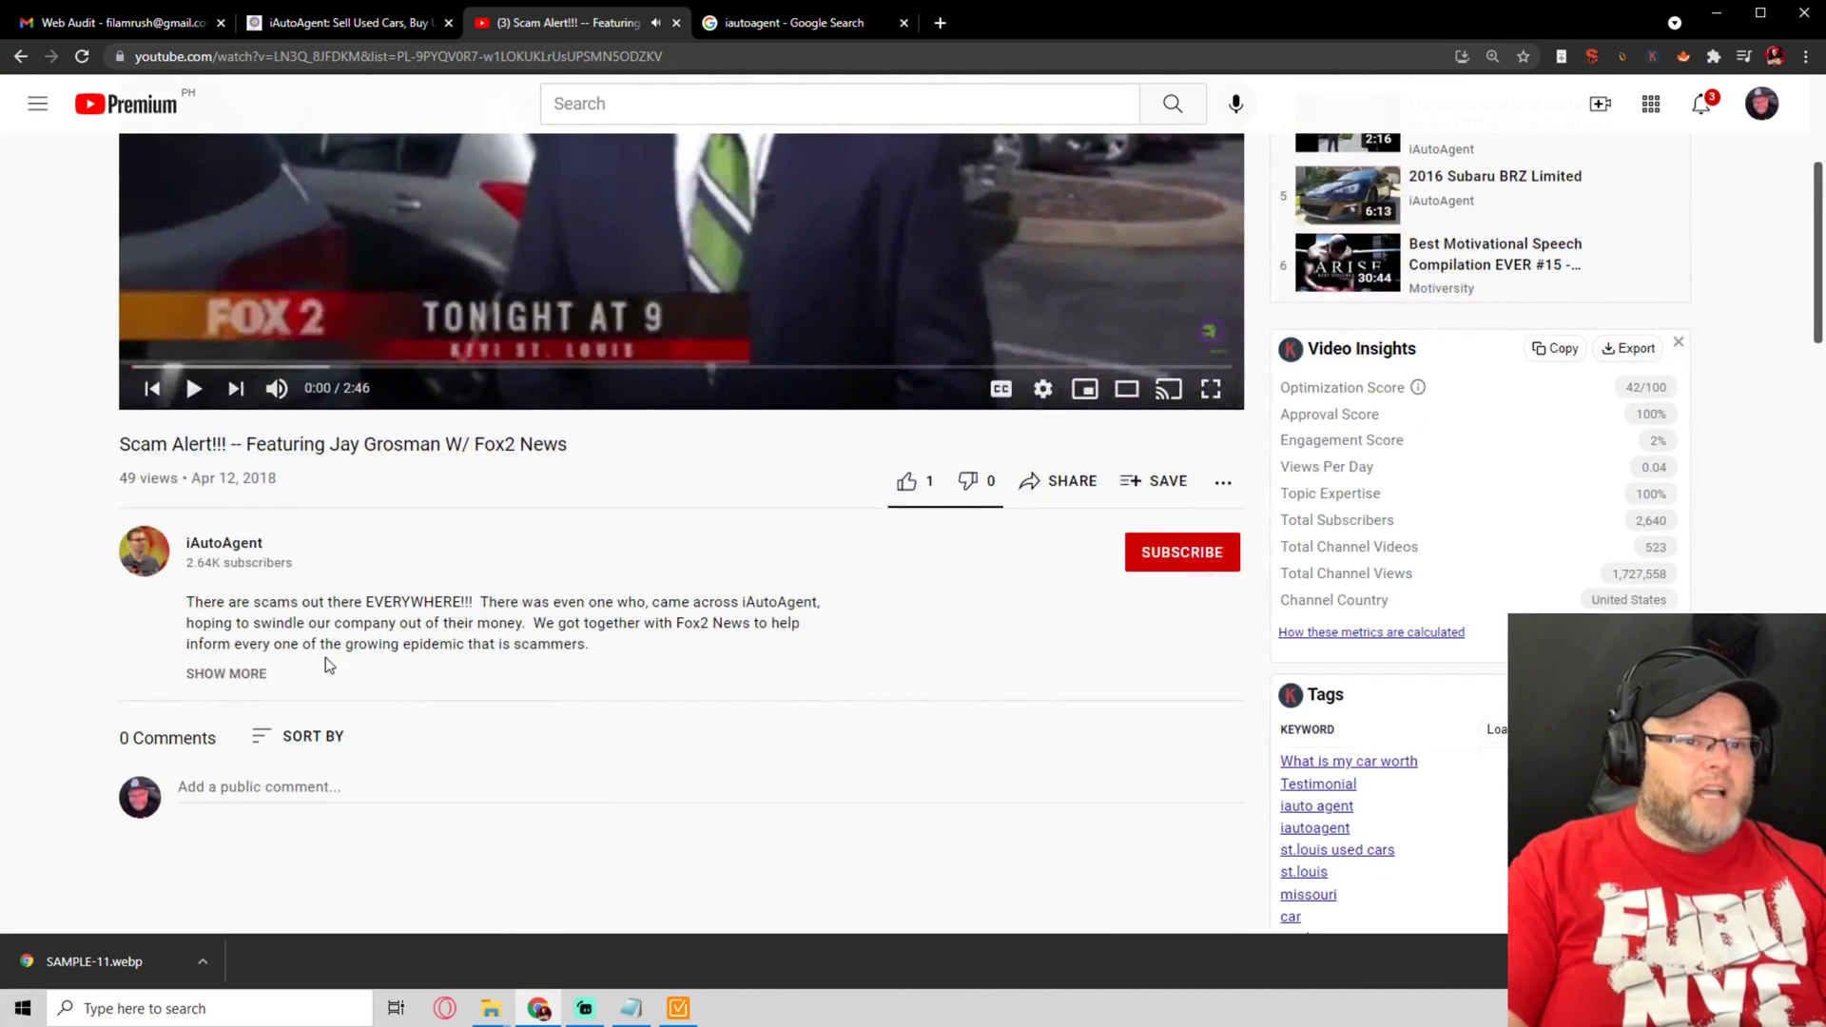
# Return to the channel Home tab and scroll to the Seller Reviews shelf
pyautogui.click(16, 56)
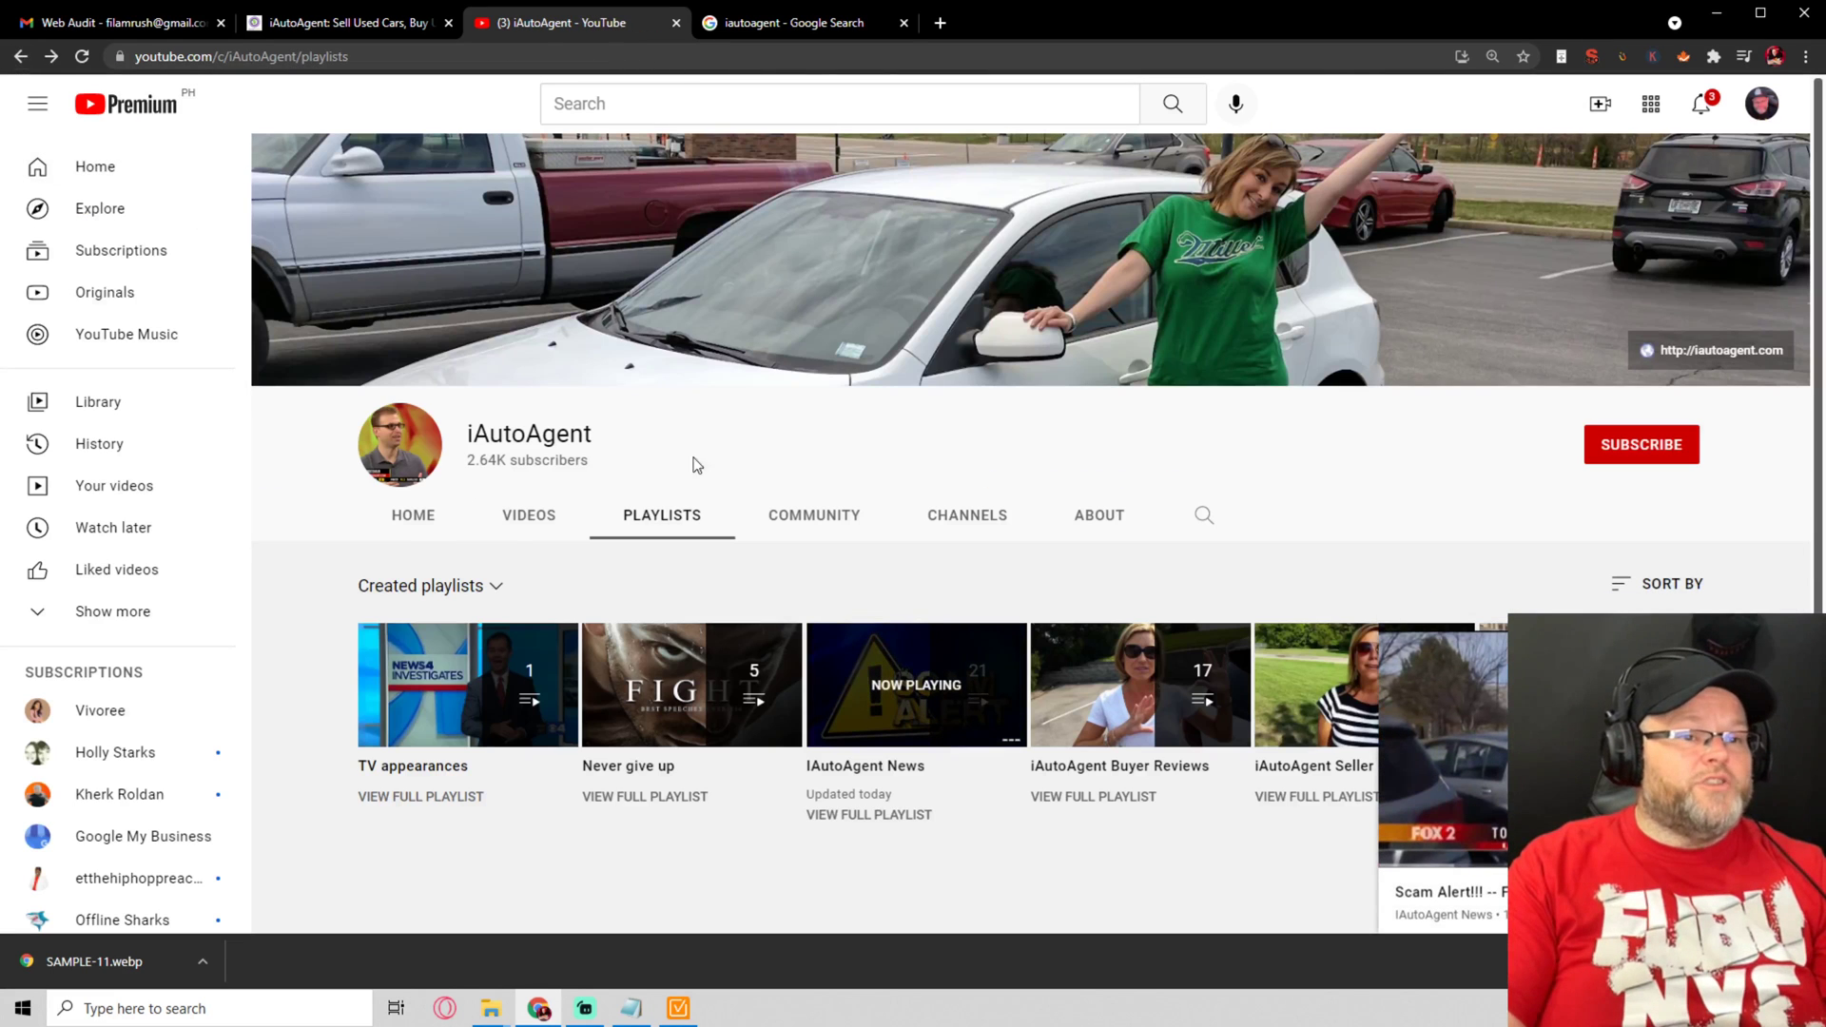
pyautogui.click(434, 530)
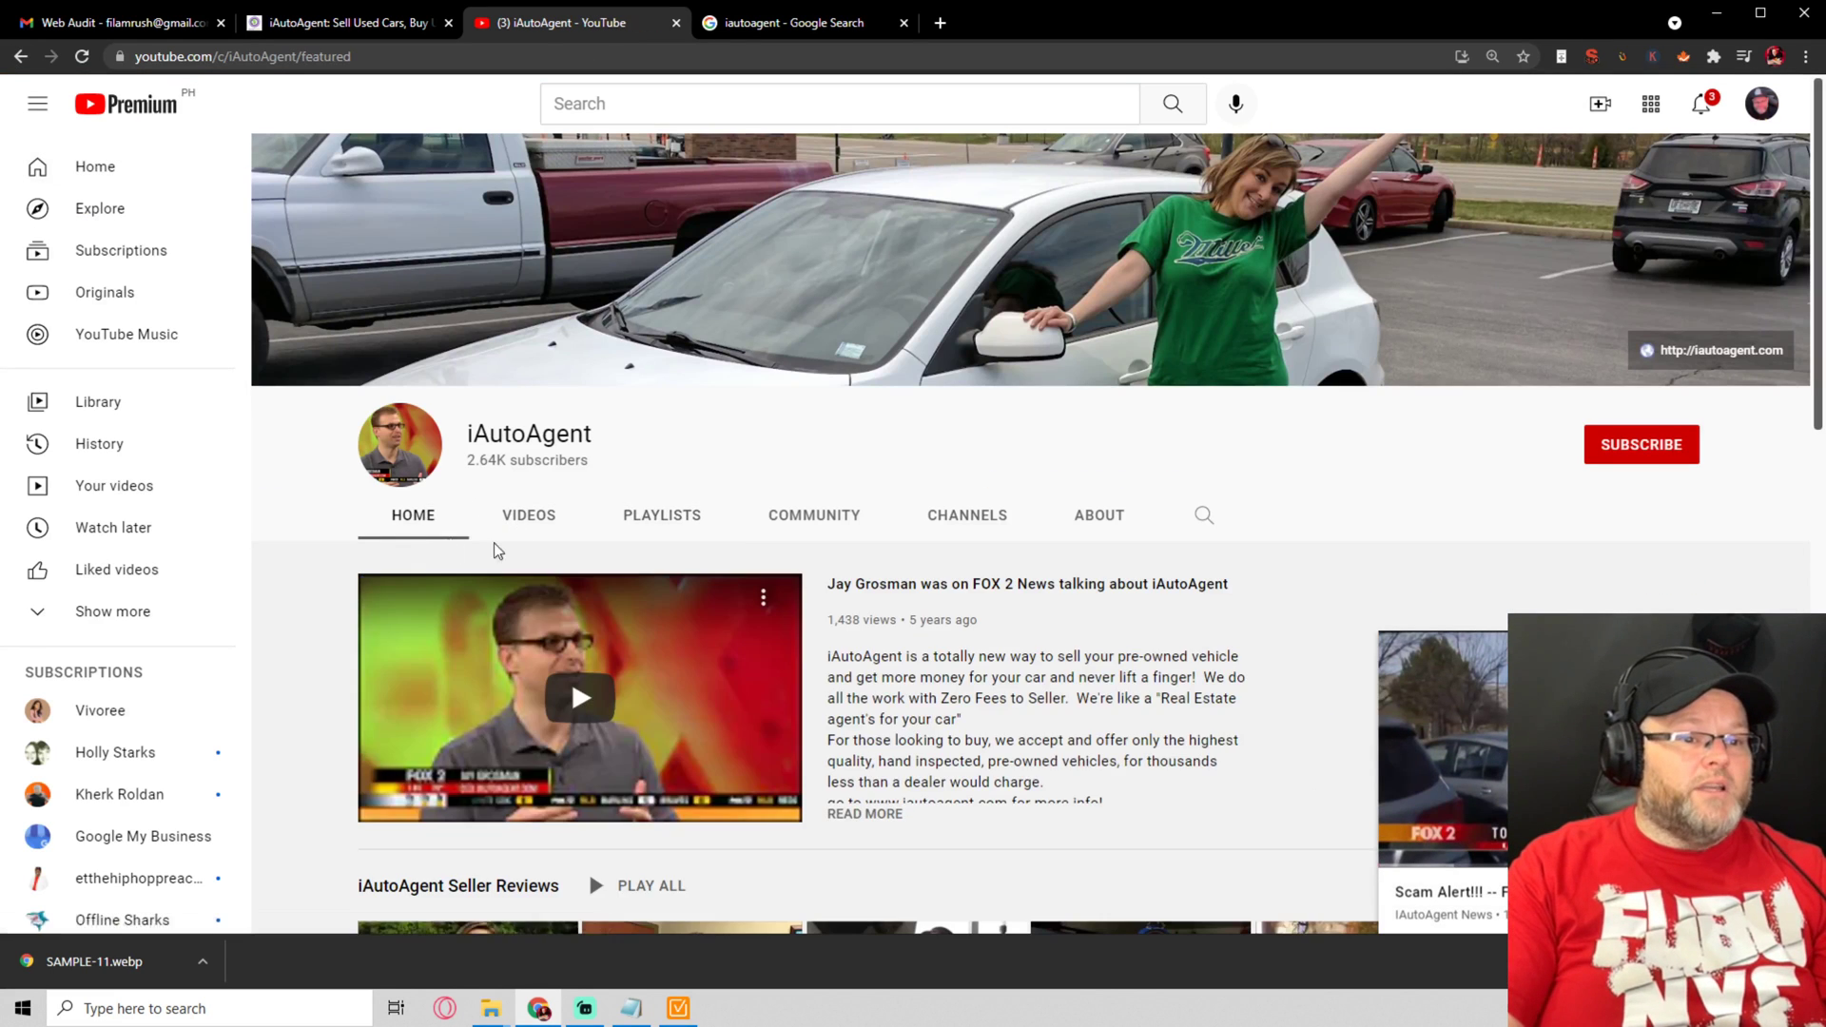
pyautogui.scroll(-5, 491, 540)
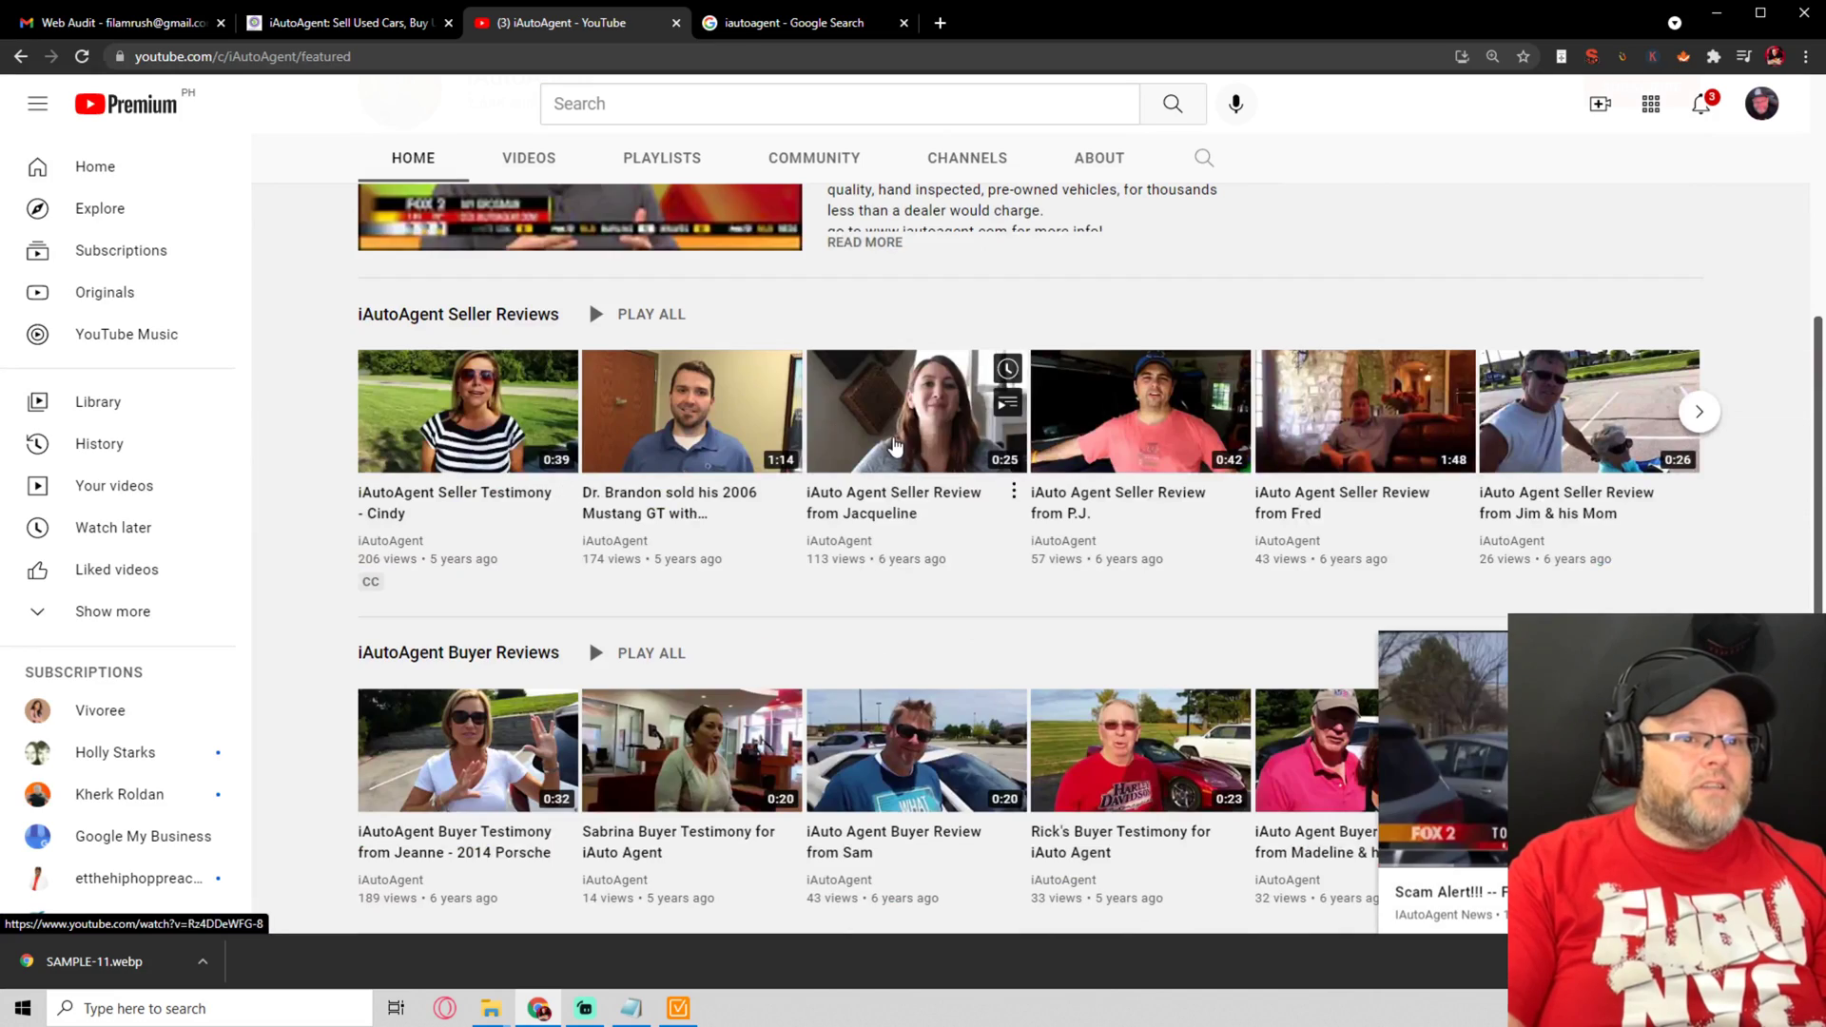
pyautogui.click(908, 411)
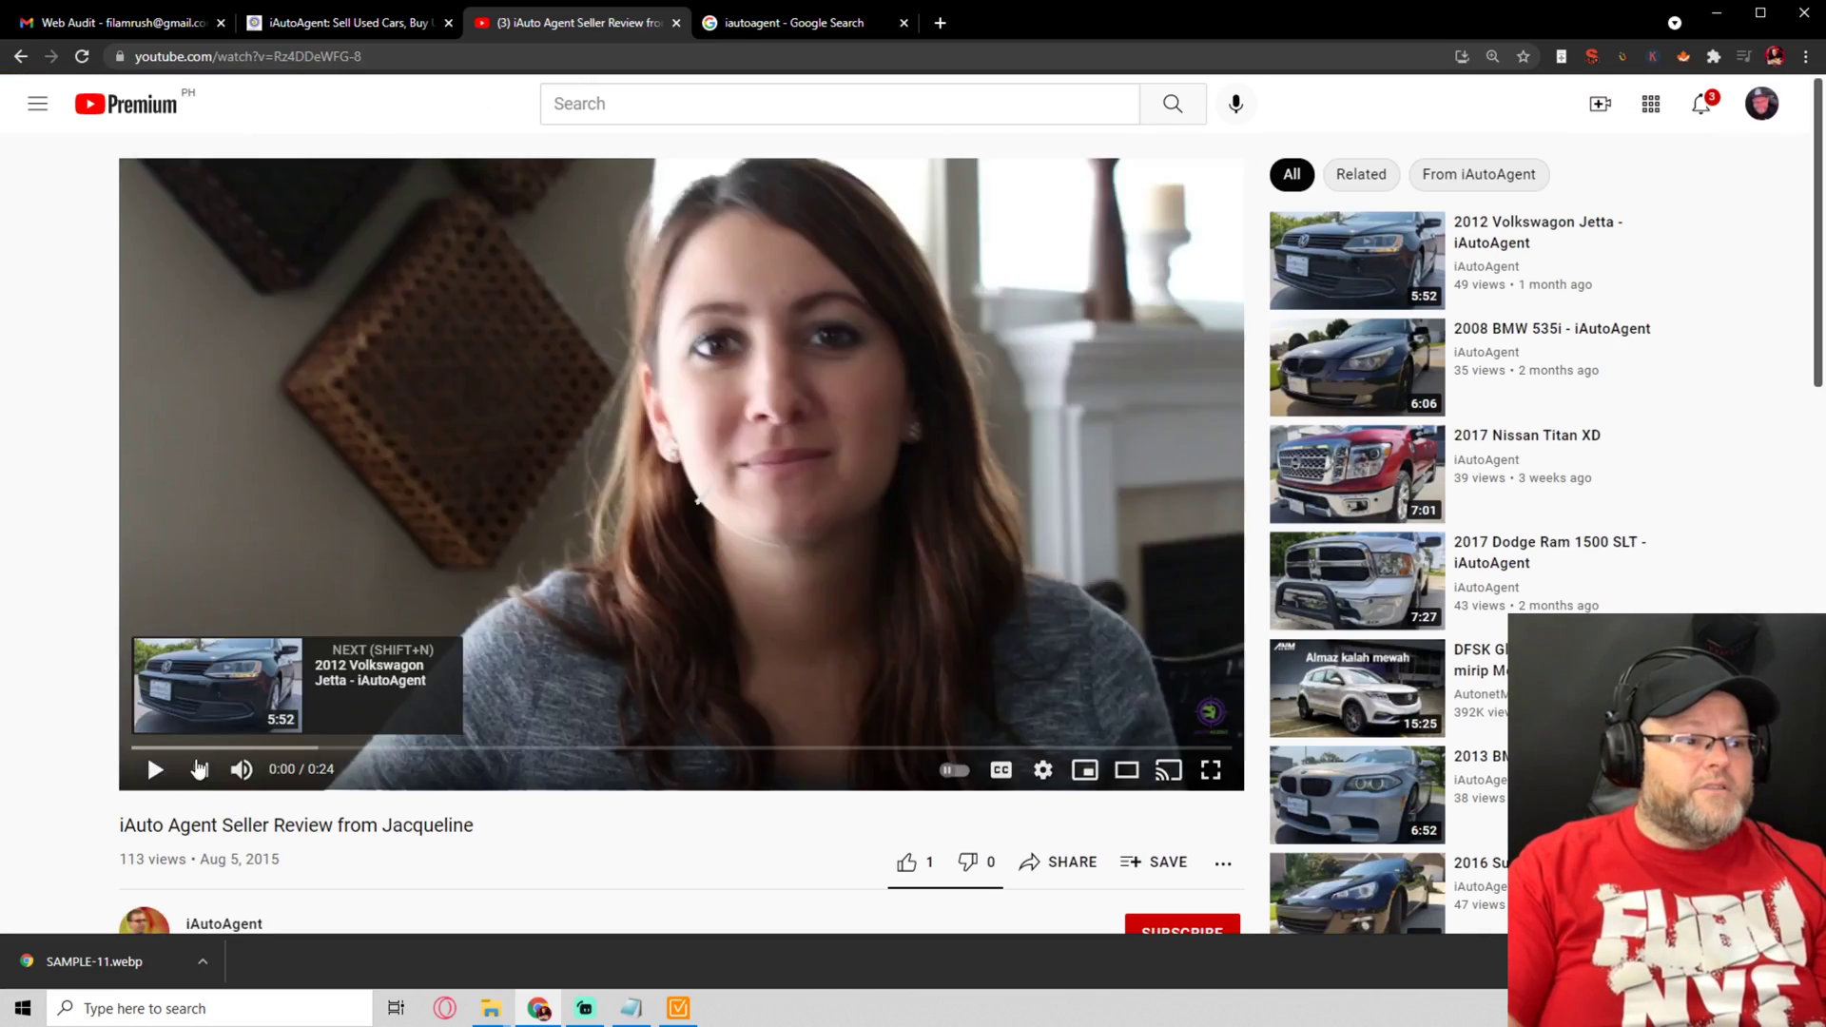
pyautogui.scroll(-5, 209, 760)
pyautogui.click(228, 584)
pyautogui.scroll(-4, 577, 635)
pyautogui.scroll(-7, 357, 542)
pyautogui.scroll(2, 849, 633)
pyautogui.scroll(10, 850, 632)
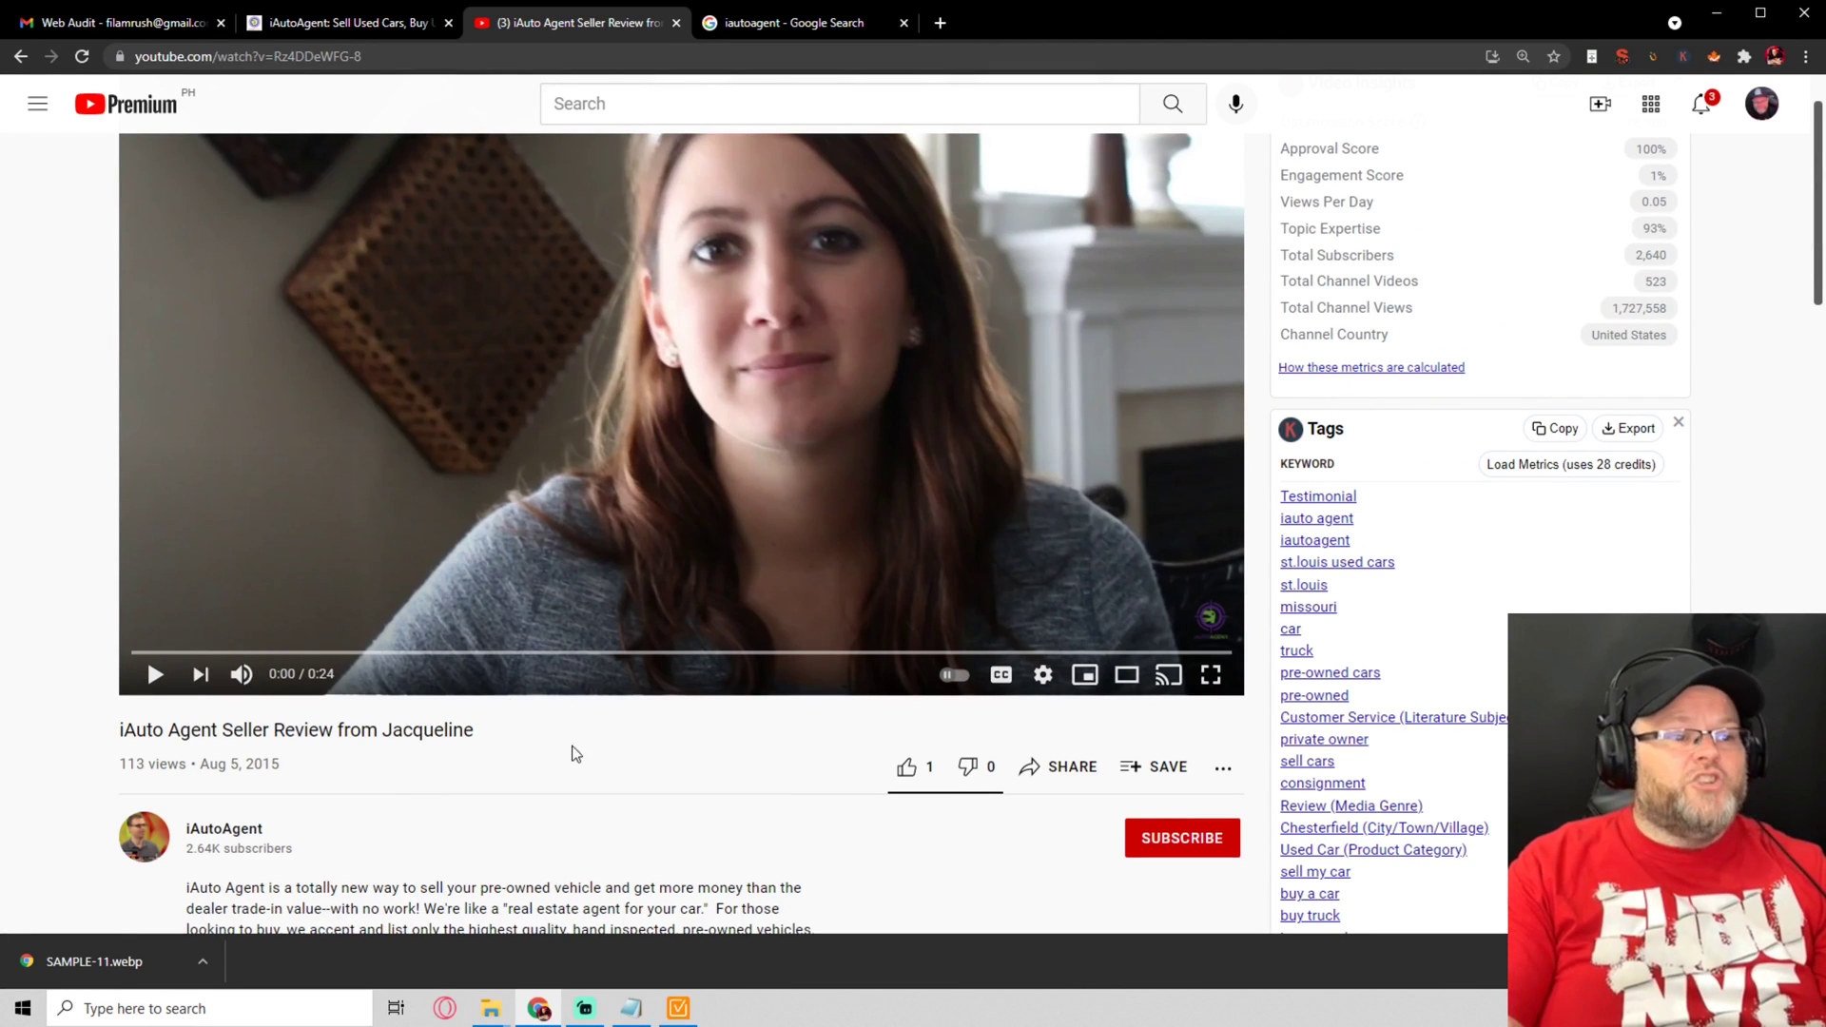
pyautogui.scroll(-6, 684, 758)
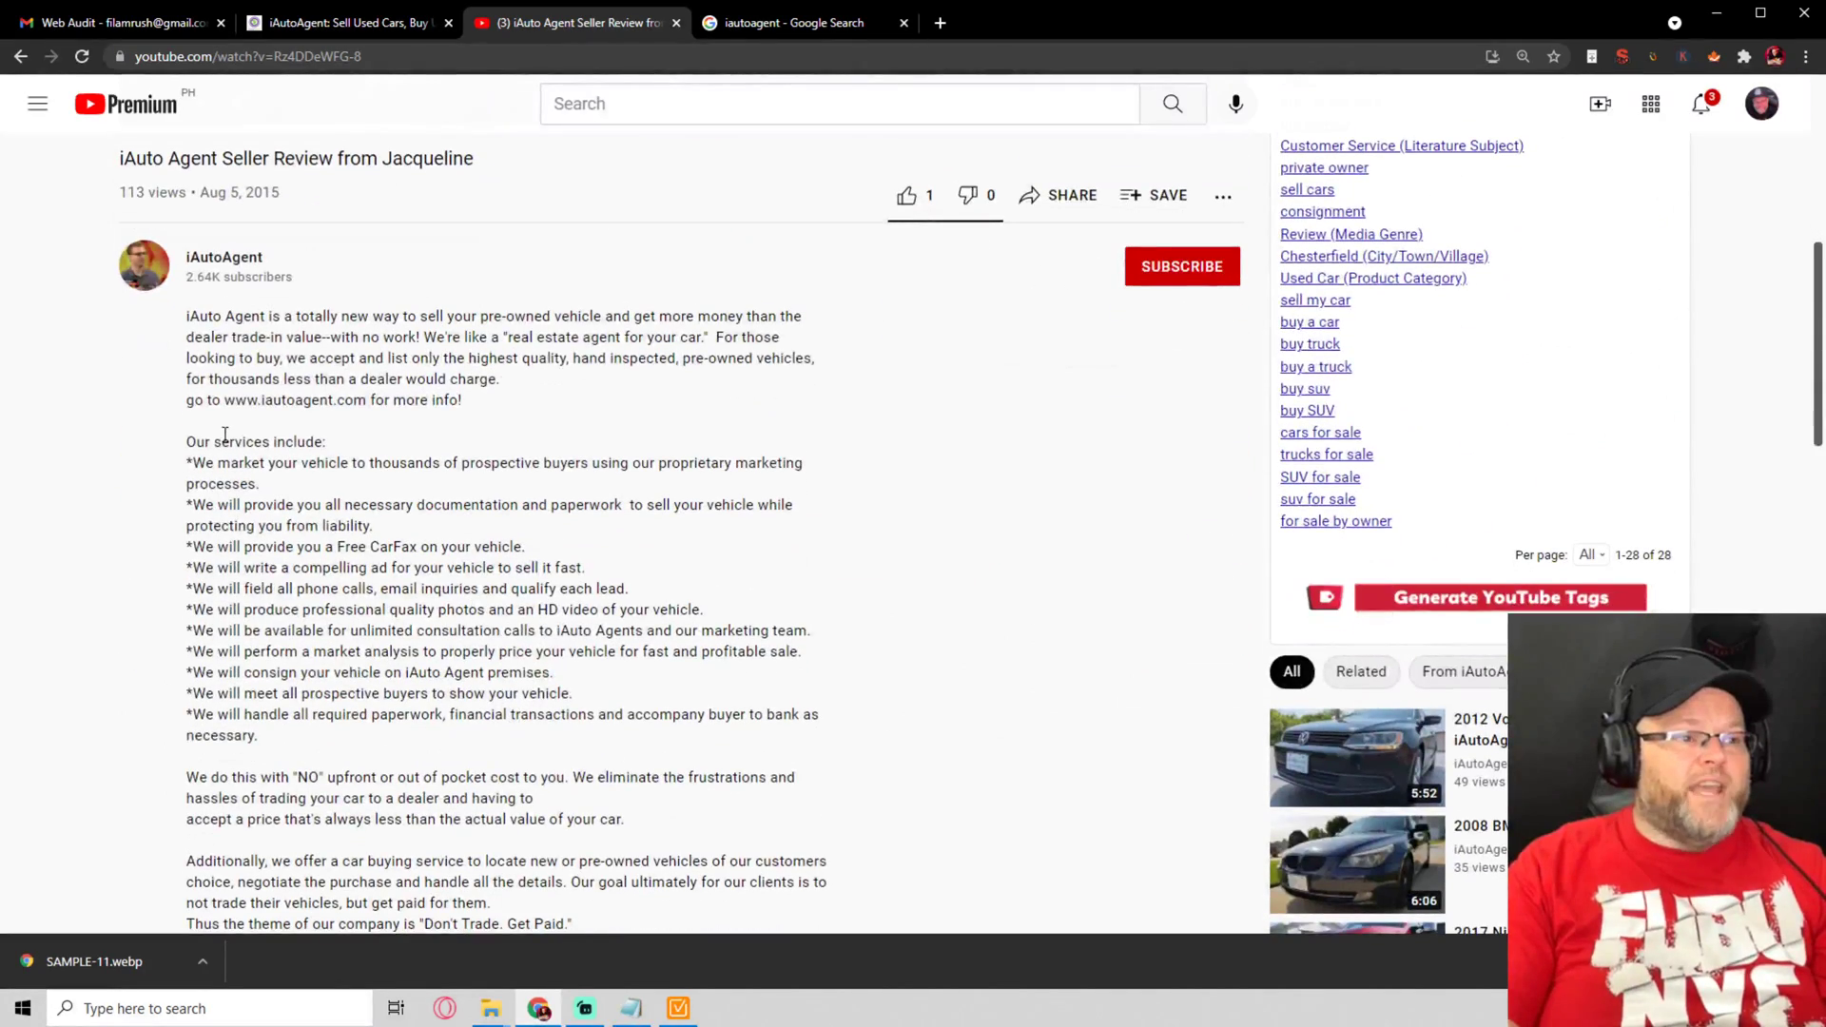
pyautogui.scroll(-4, 547, 513)
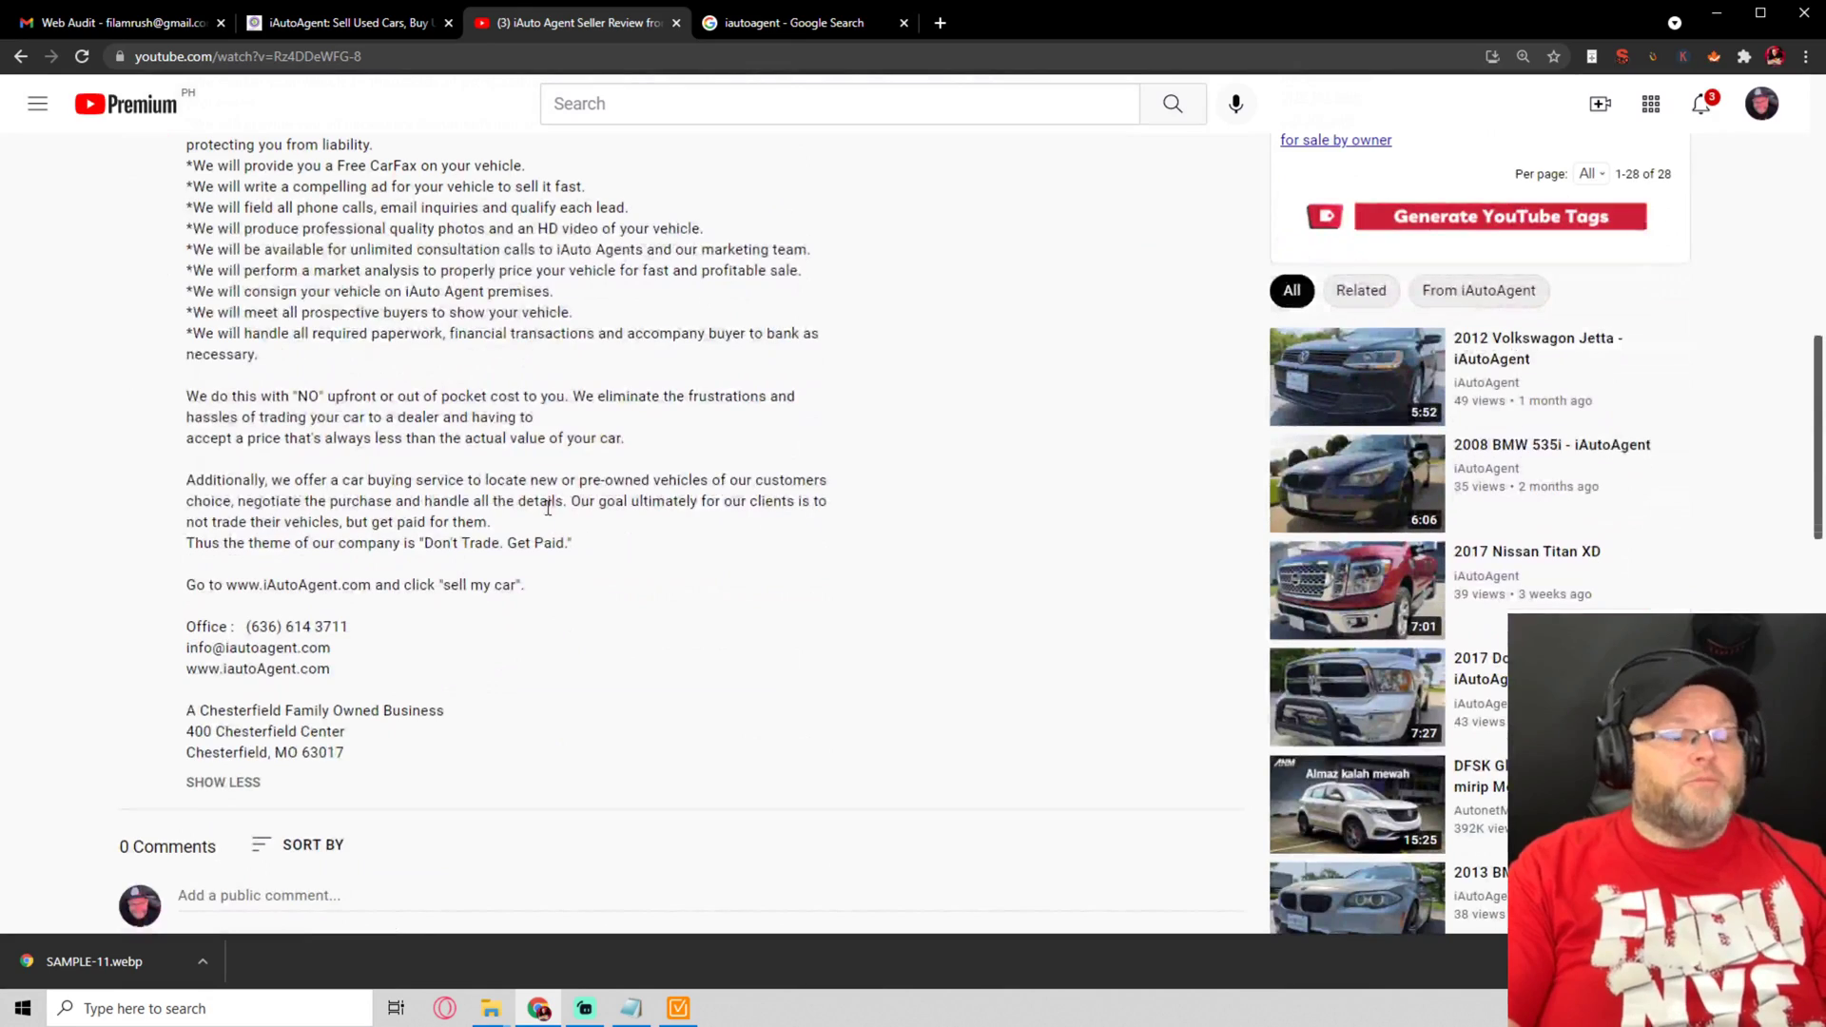
pyautogui.scroll(2, 548, 507)
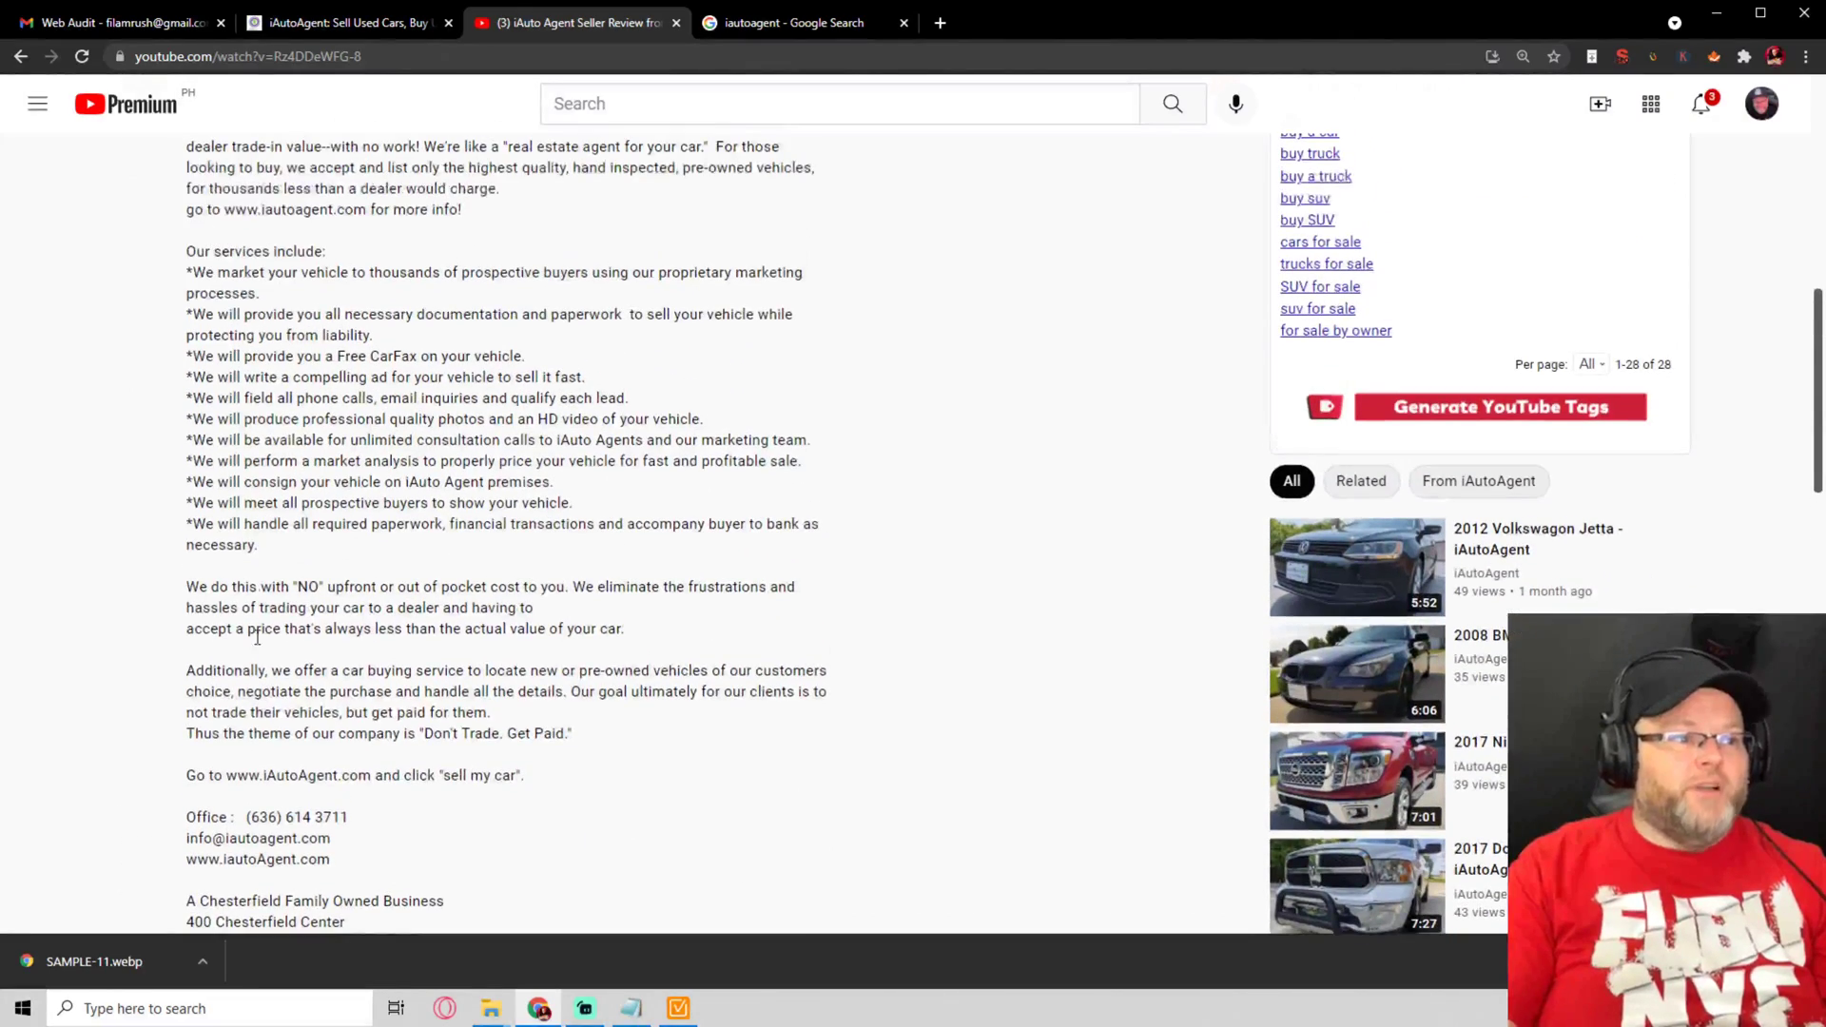
pyautogui.scroll(-3, 264, 648)
pyautogui.scroll(-1, 279, 646)
pyautogui.scroll(6, 289, 639)
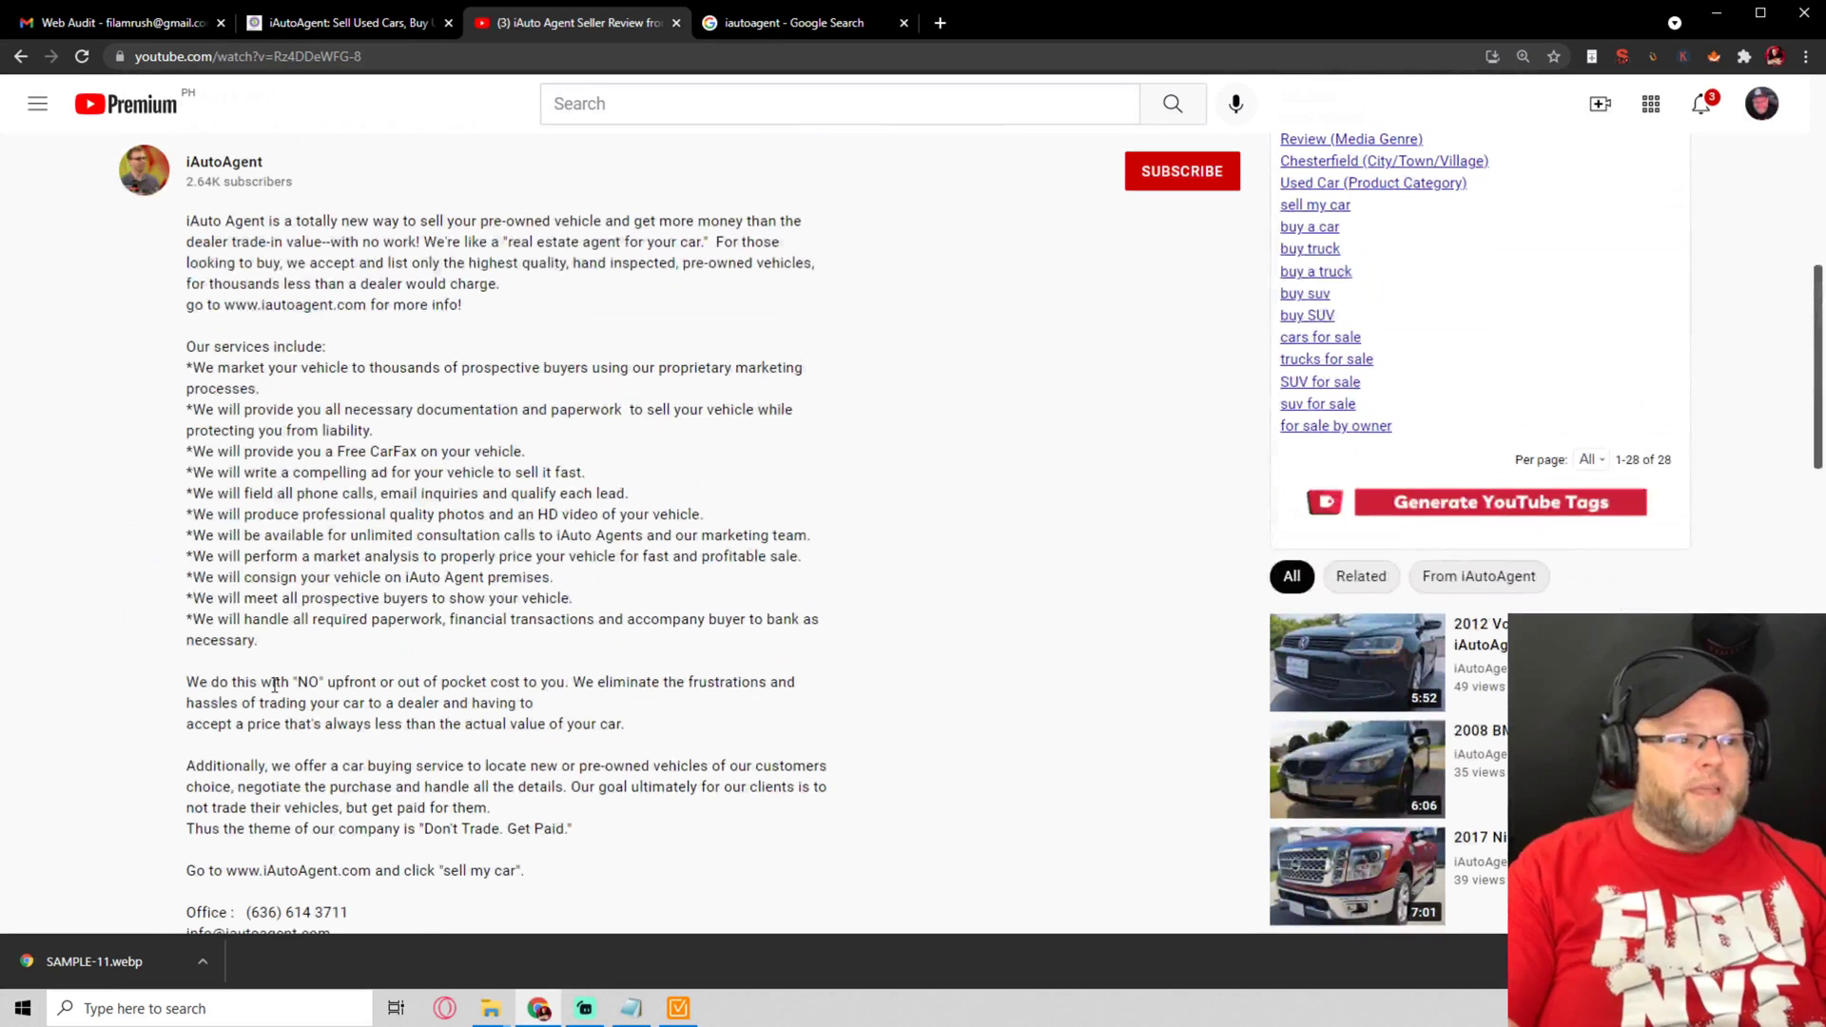
pyautogui.scroll(-6, 274, 685)
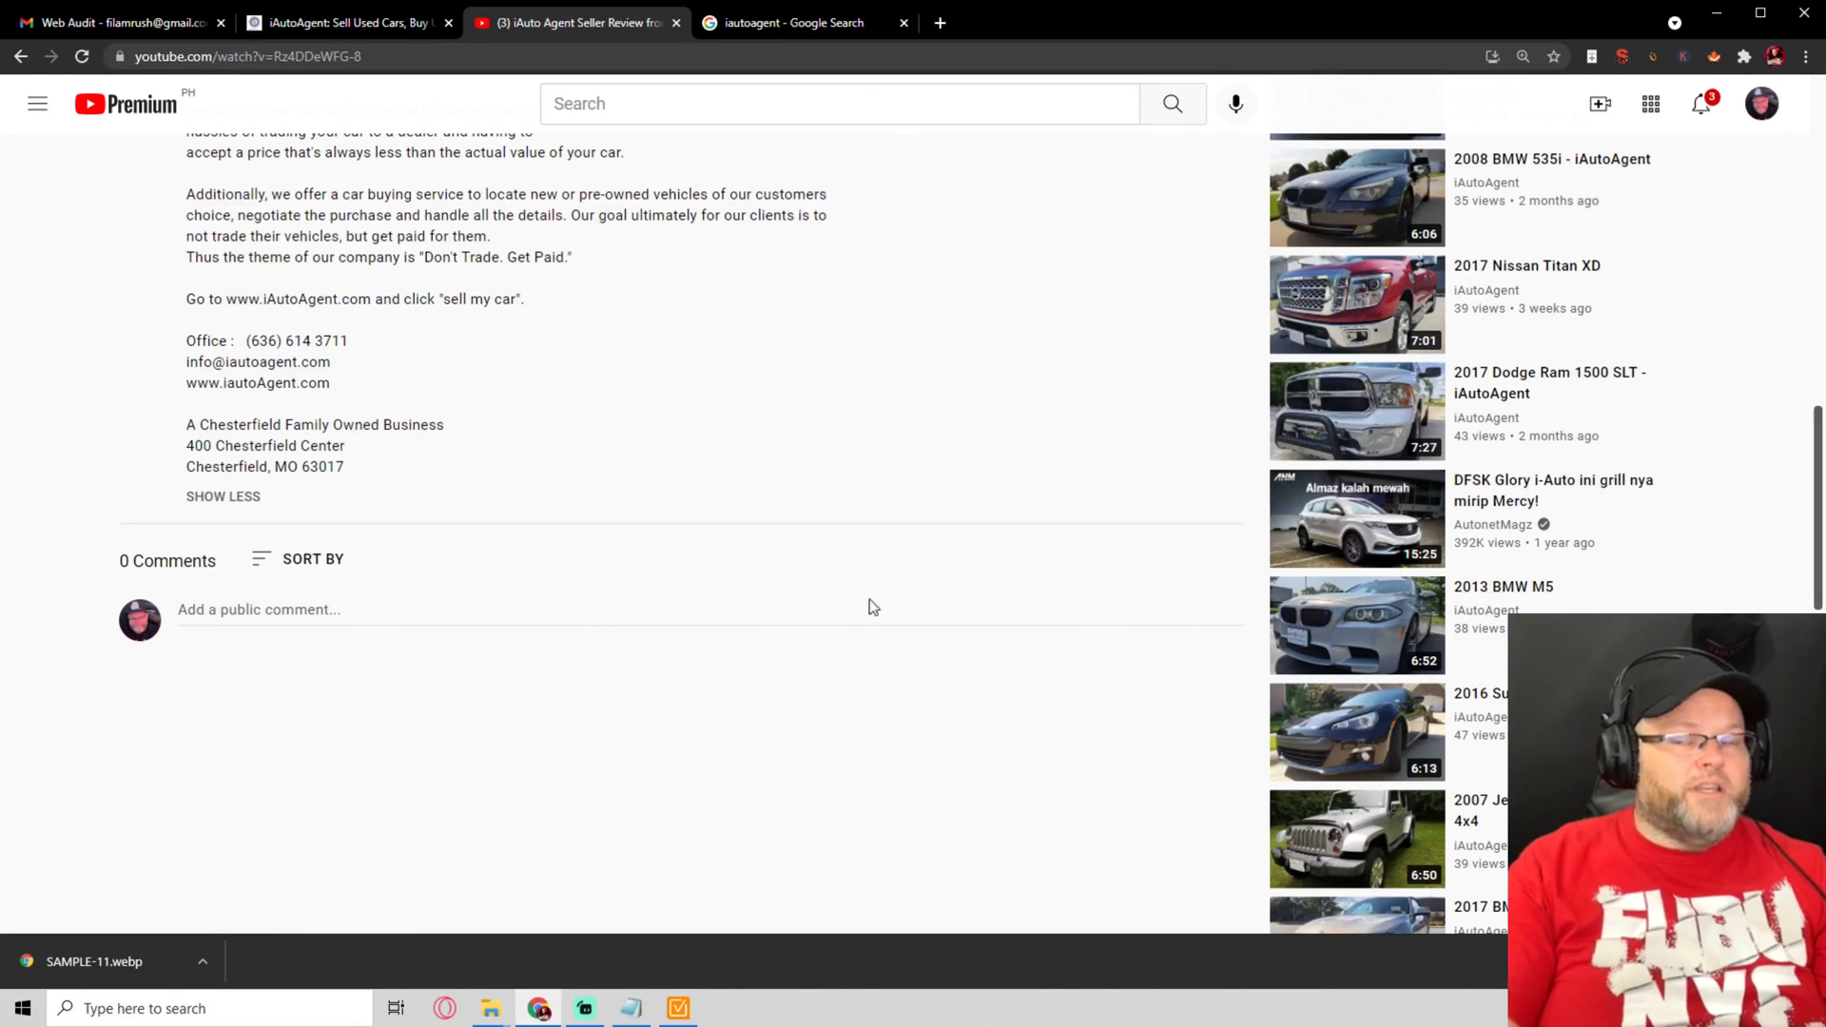
pyautogui.scroll(13, 930, 614)
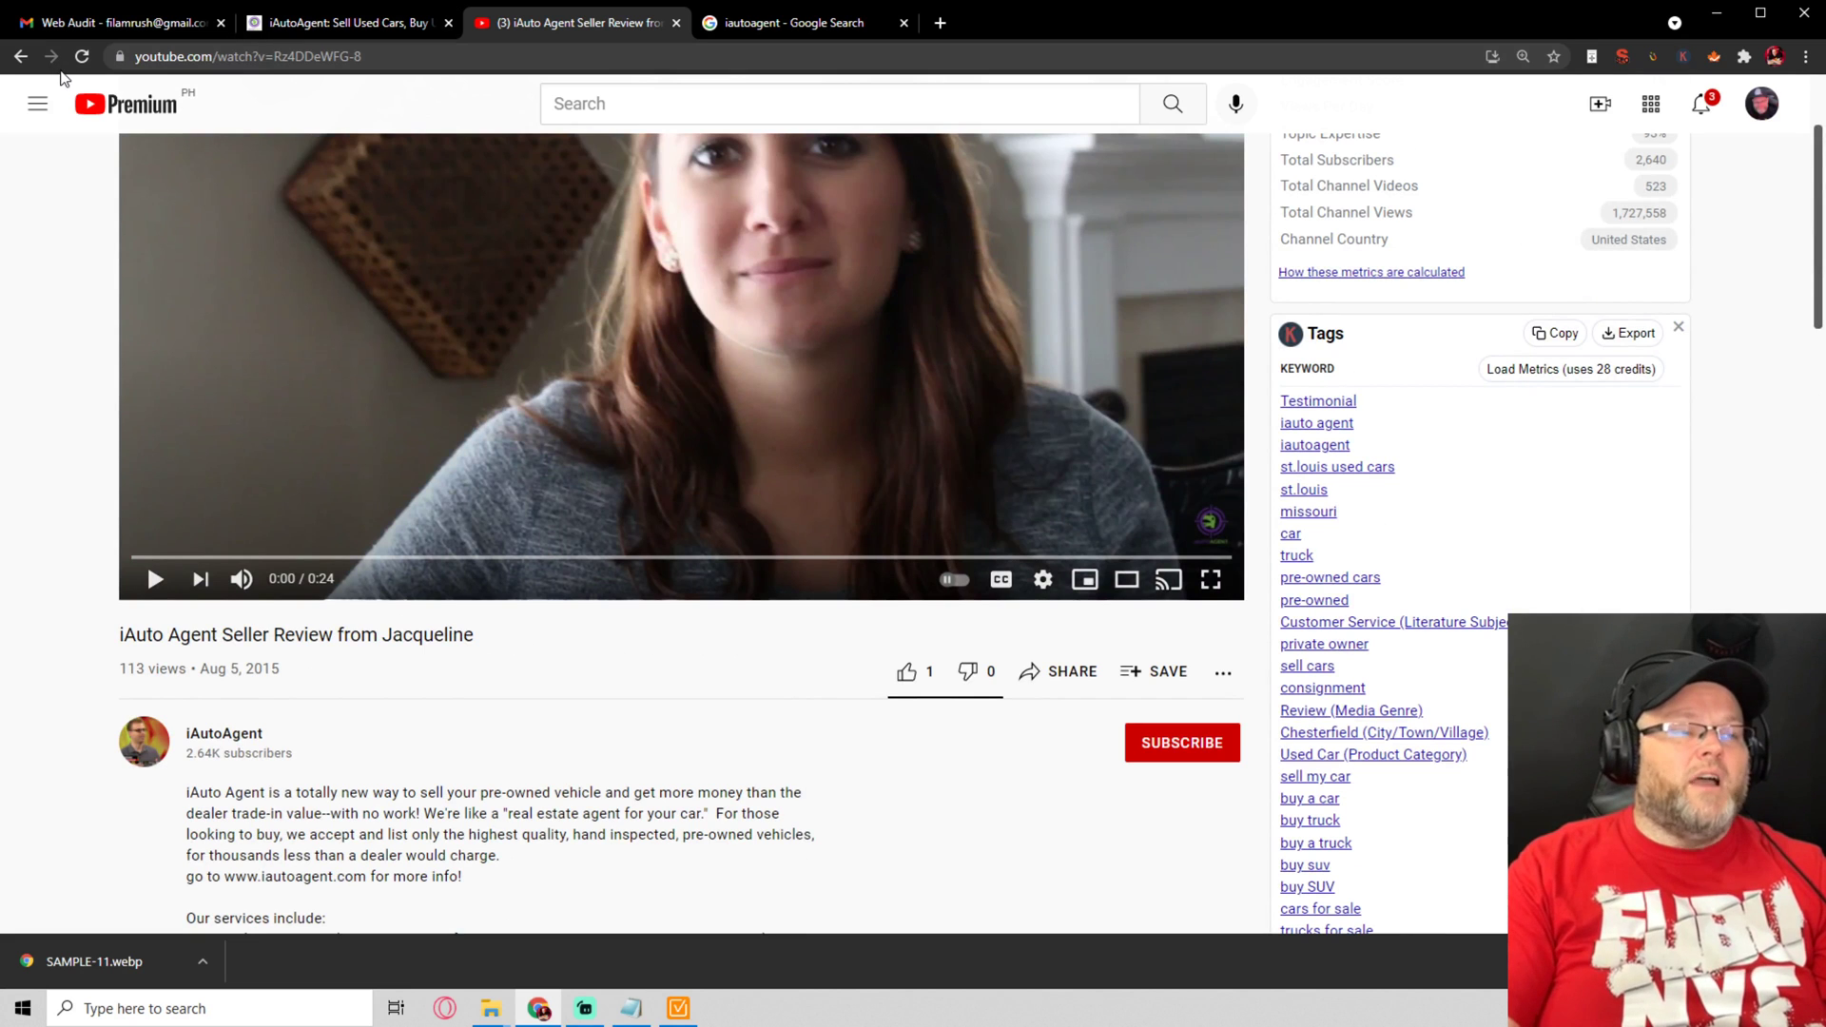
pyautogui.click(20, 56)
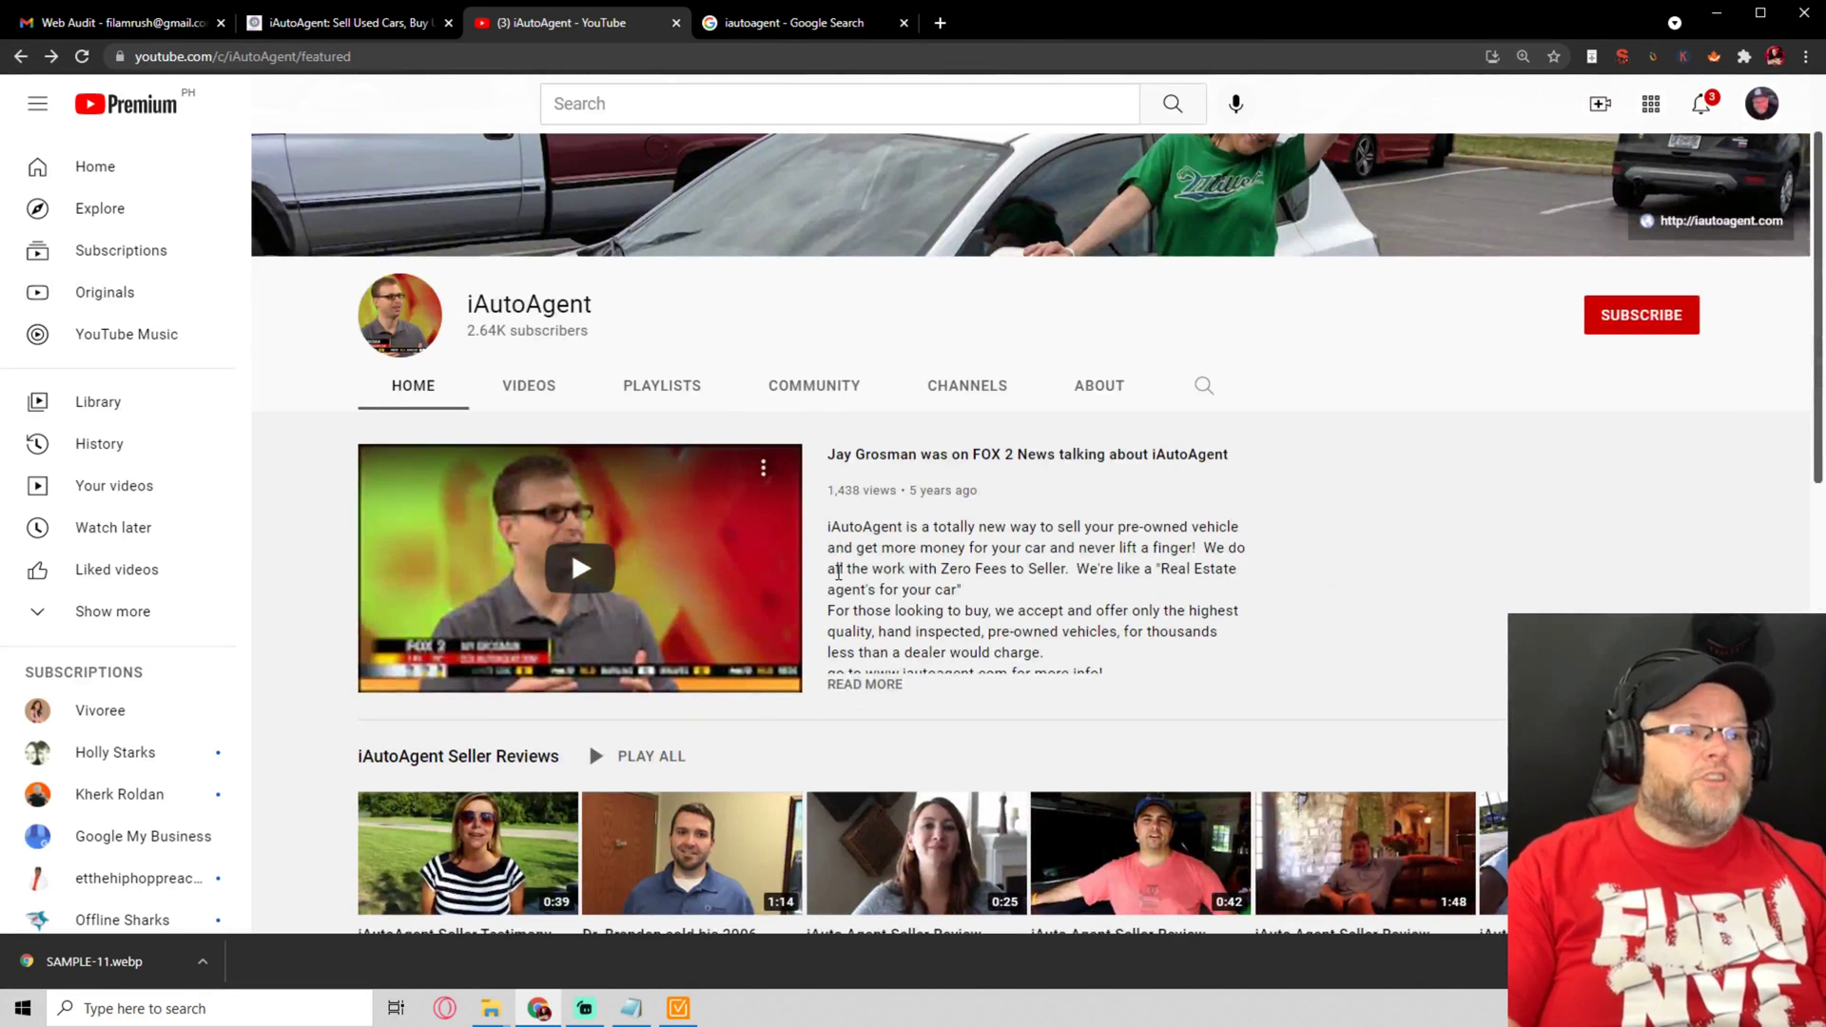
# List the channel's uploaded videos and scroll through the grid
pyautogui.scroll(-5, 842, 580)
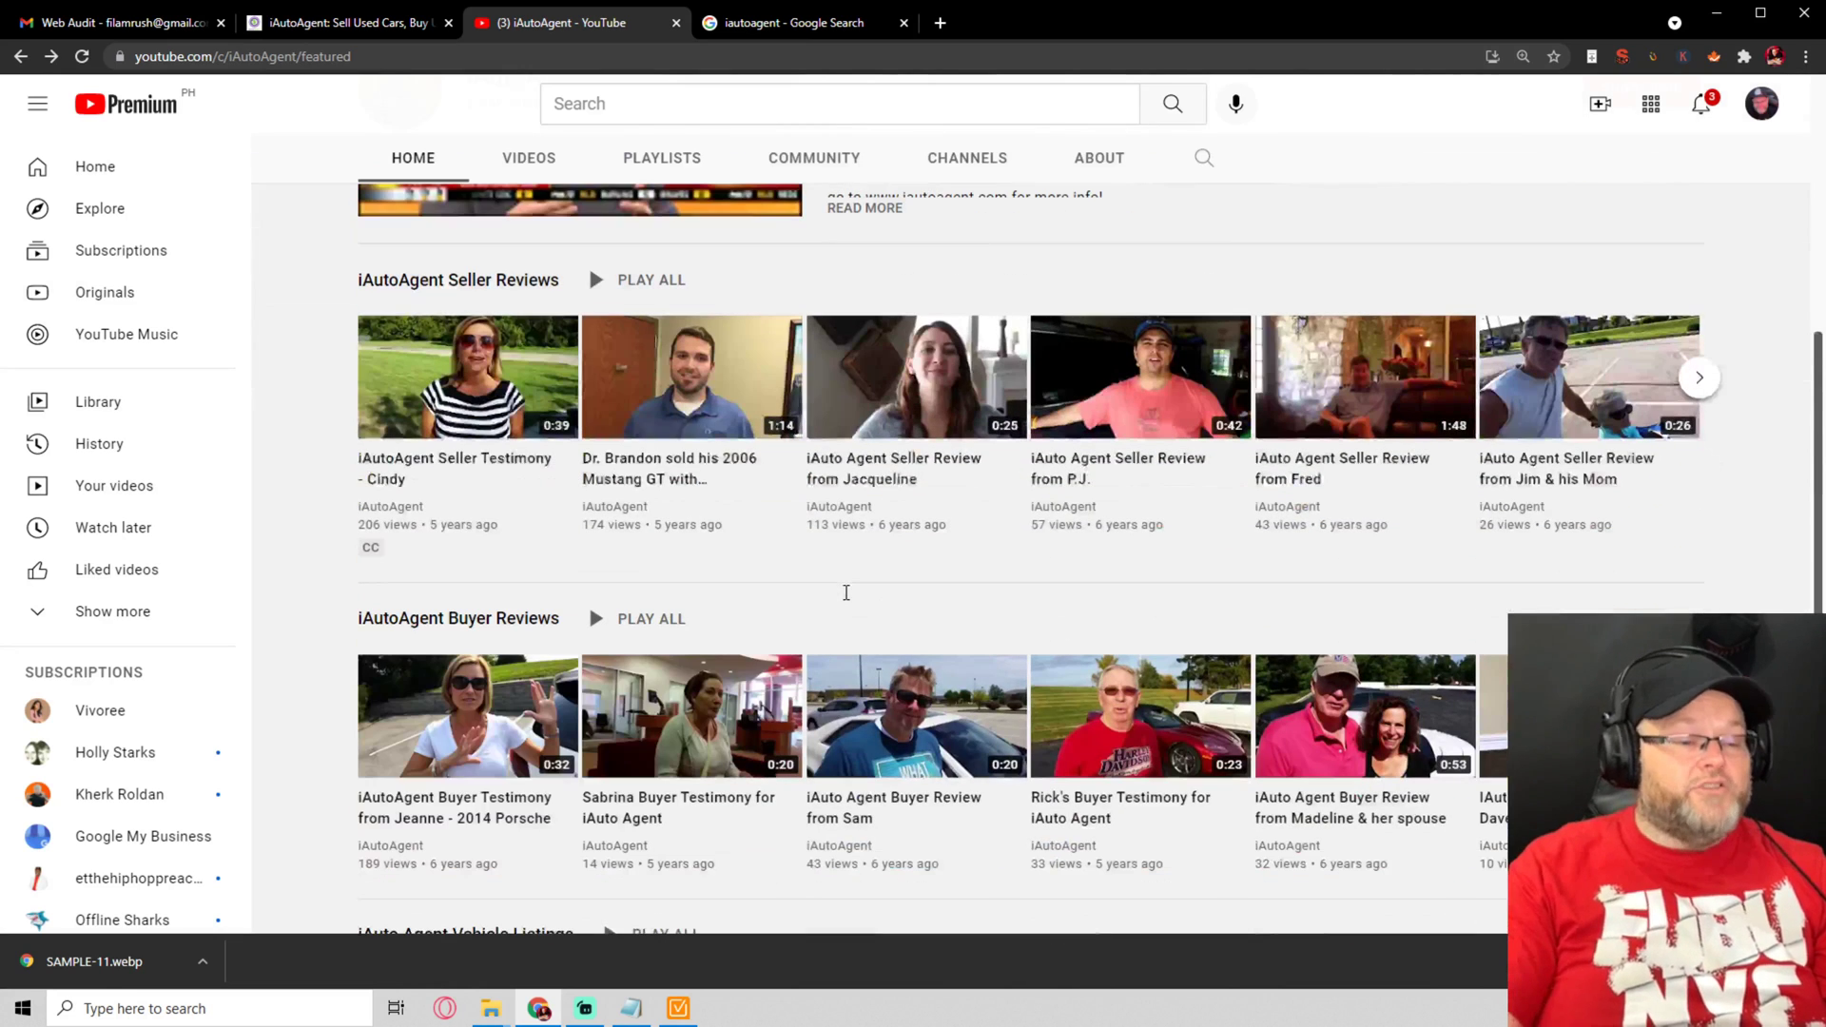
pyautogui.scroll(5, 847, 598)
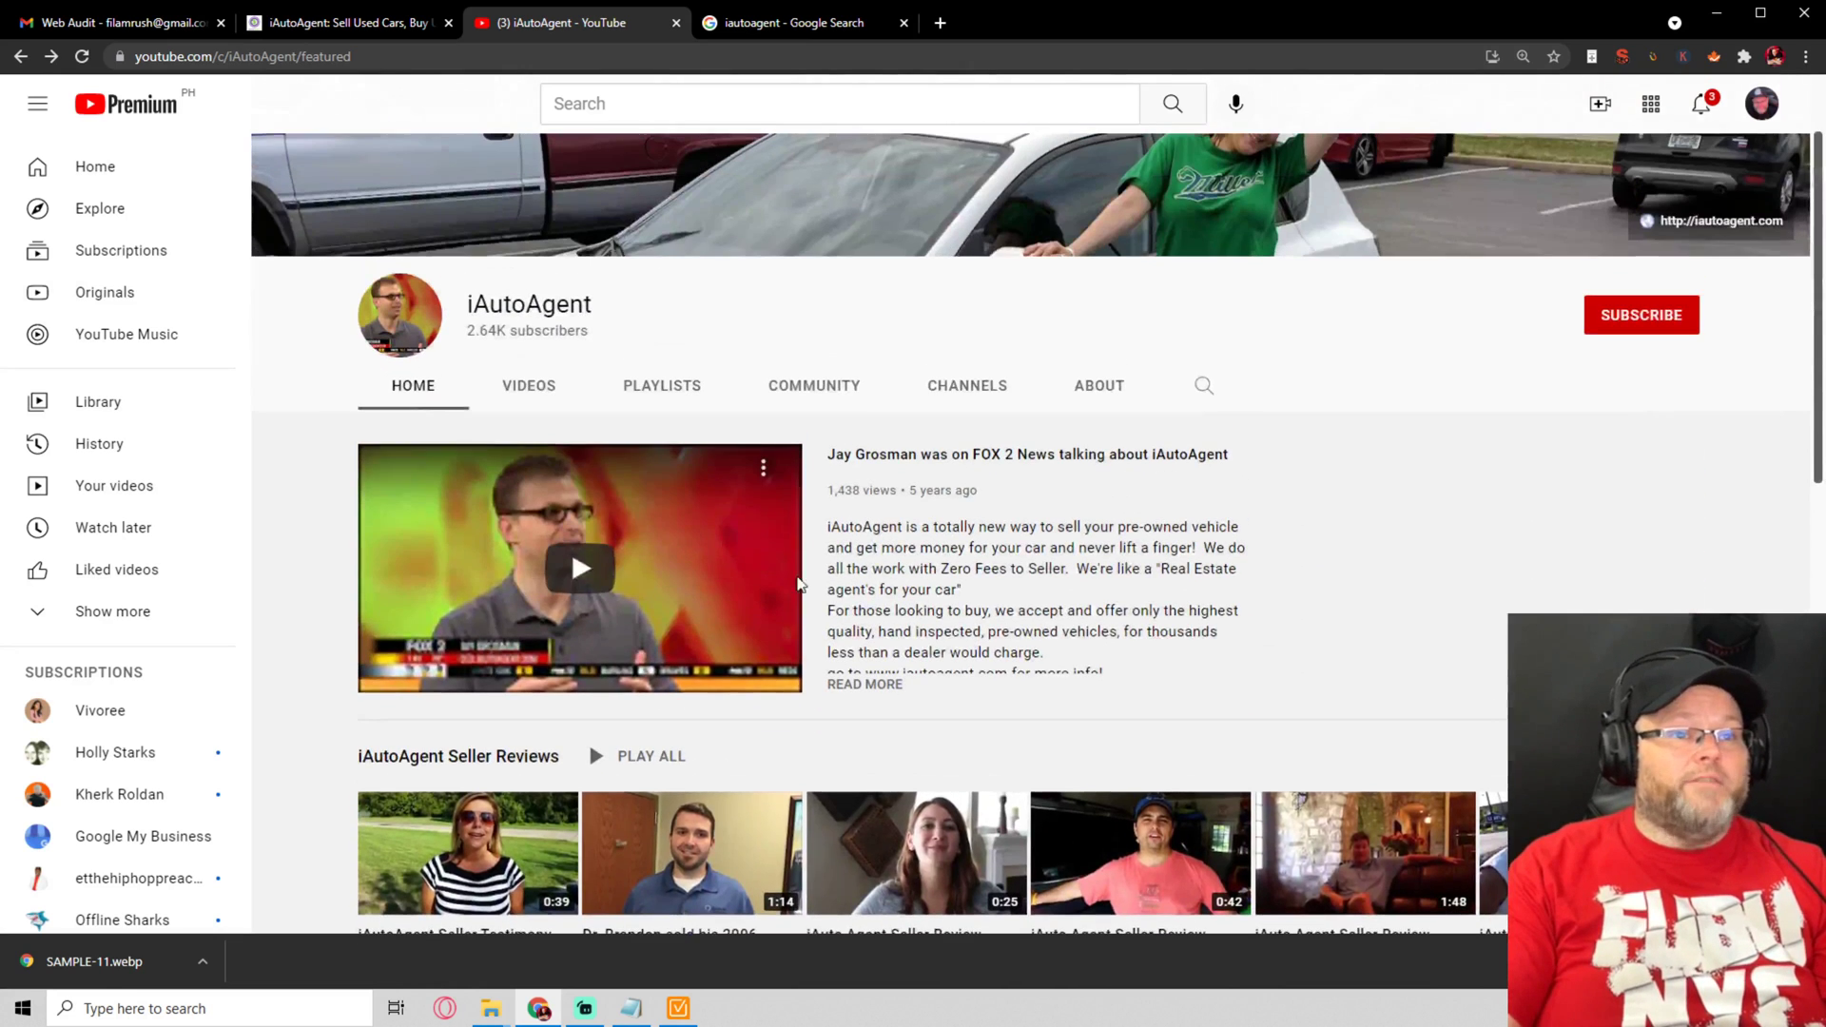
pyautogui.click(538, 393)
pyautogui.scroll(-15, 574, 428)
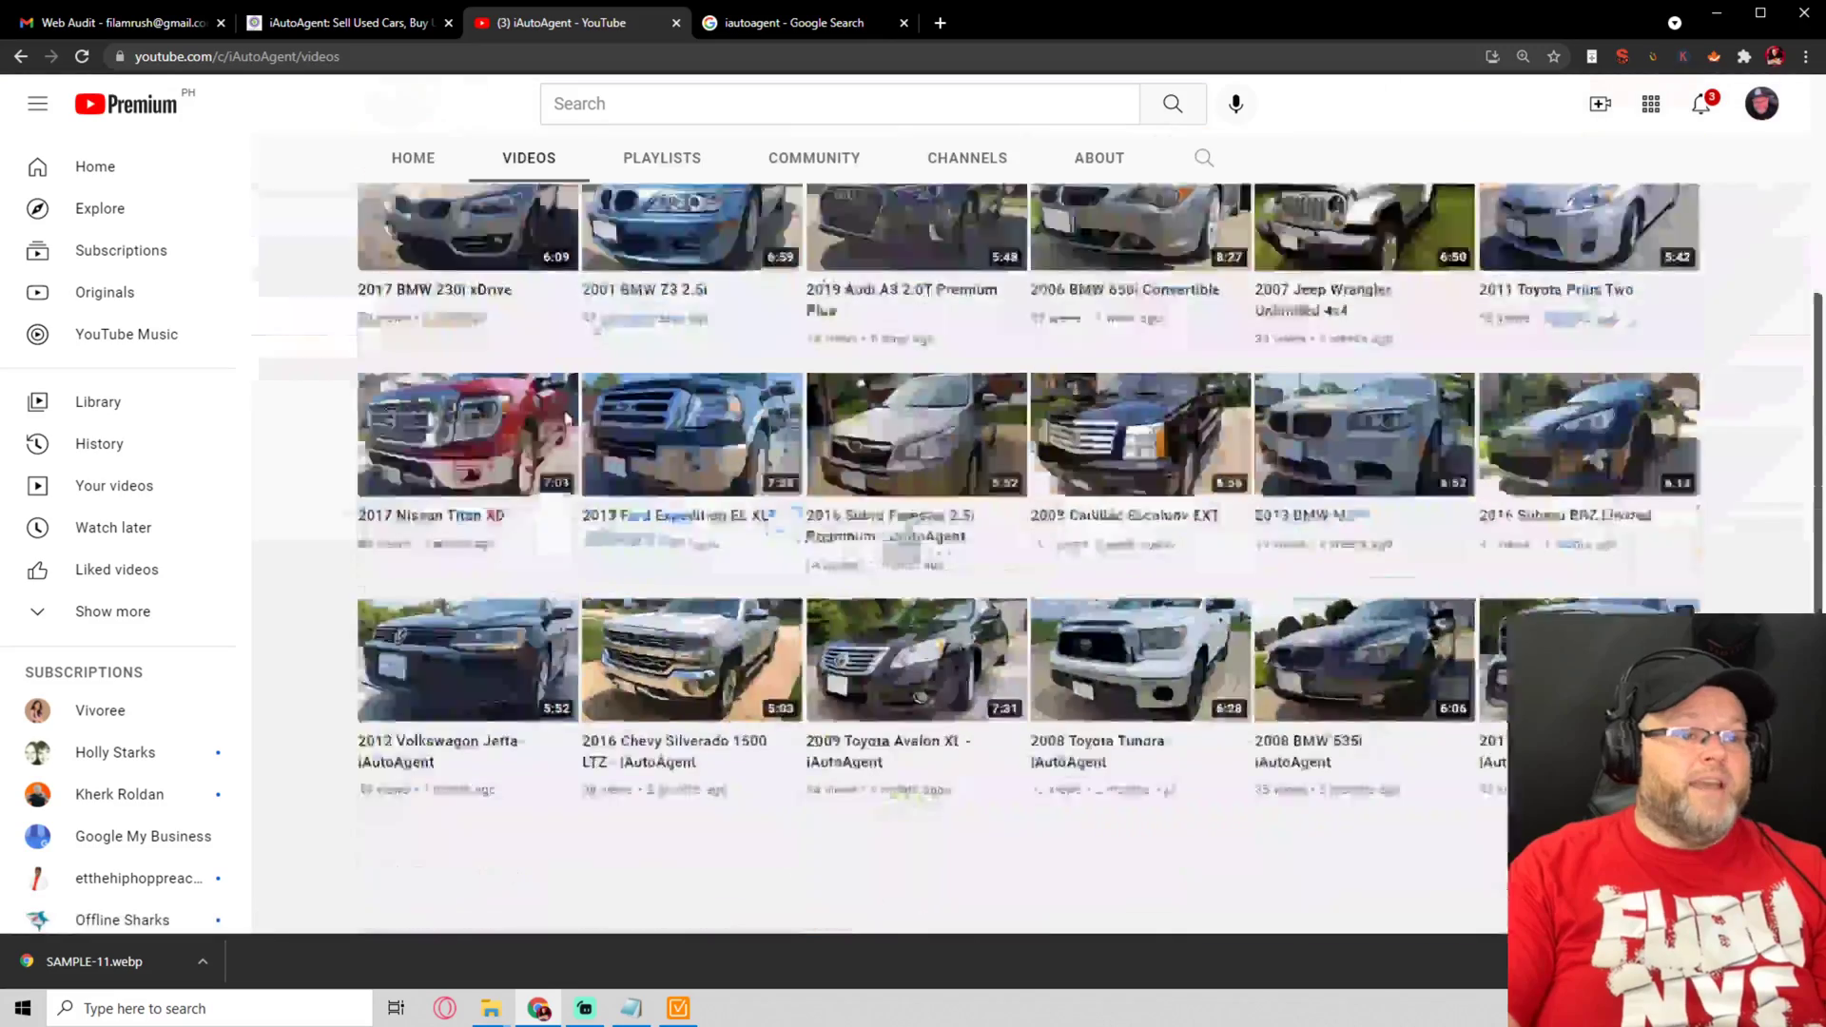
pyautogui.scroll(-5, 573, 428)
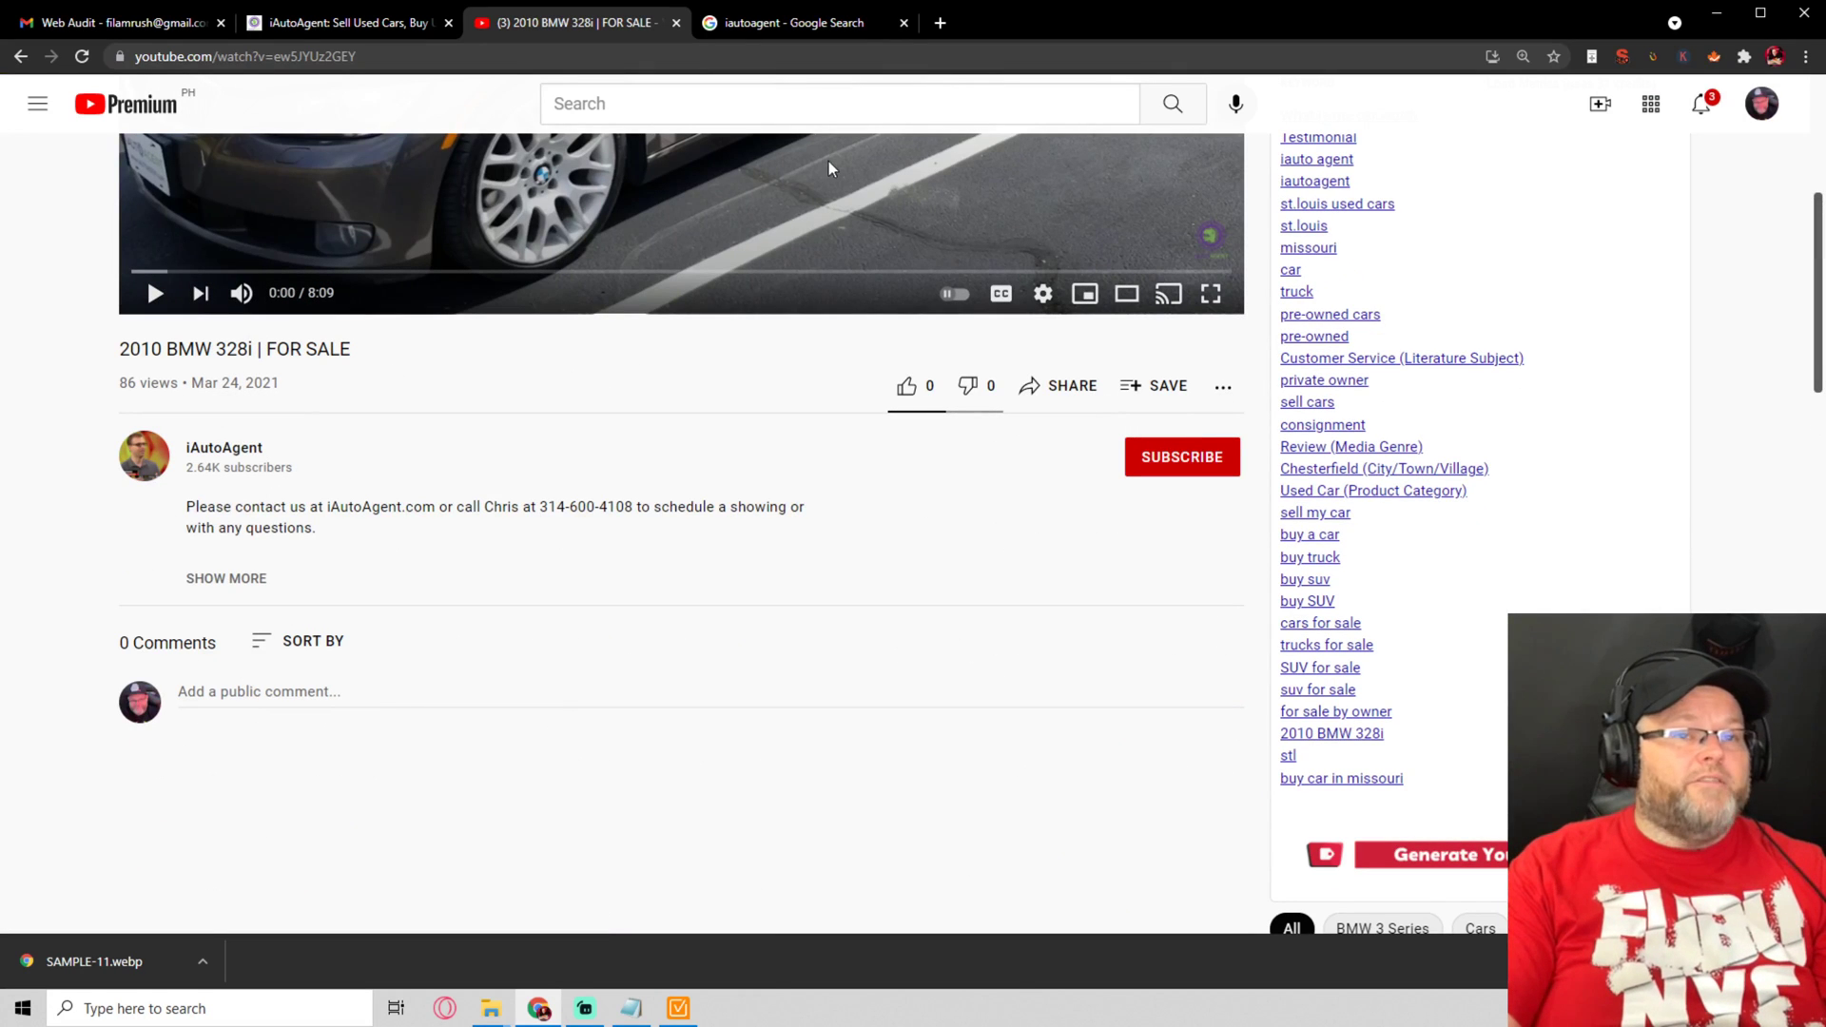
# Expand the 2010 BMW 328i FOR SALE video description showing 99,507 miles
pyautogui.click(769, 23)
pyautogui.click(609, 21)
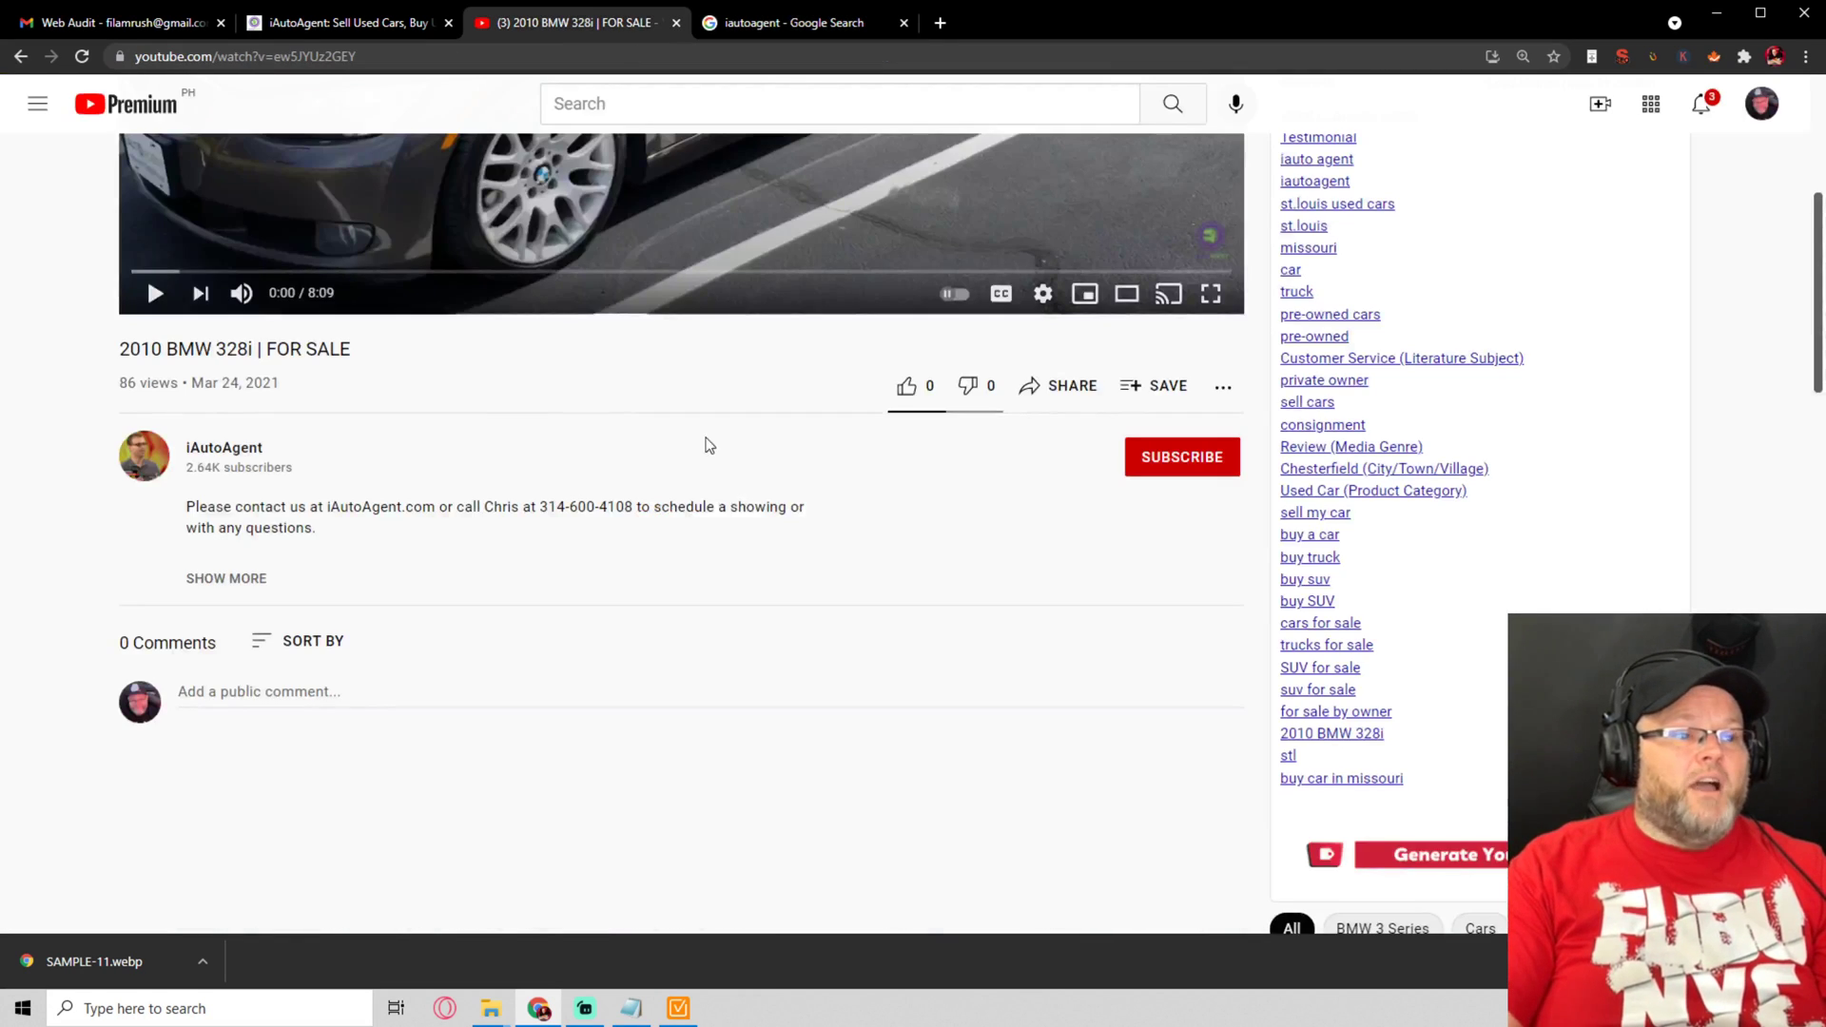
pyautogui.click(238, 580)
pyautogui.scroll(-4, 538, 675)
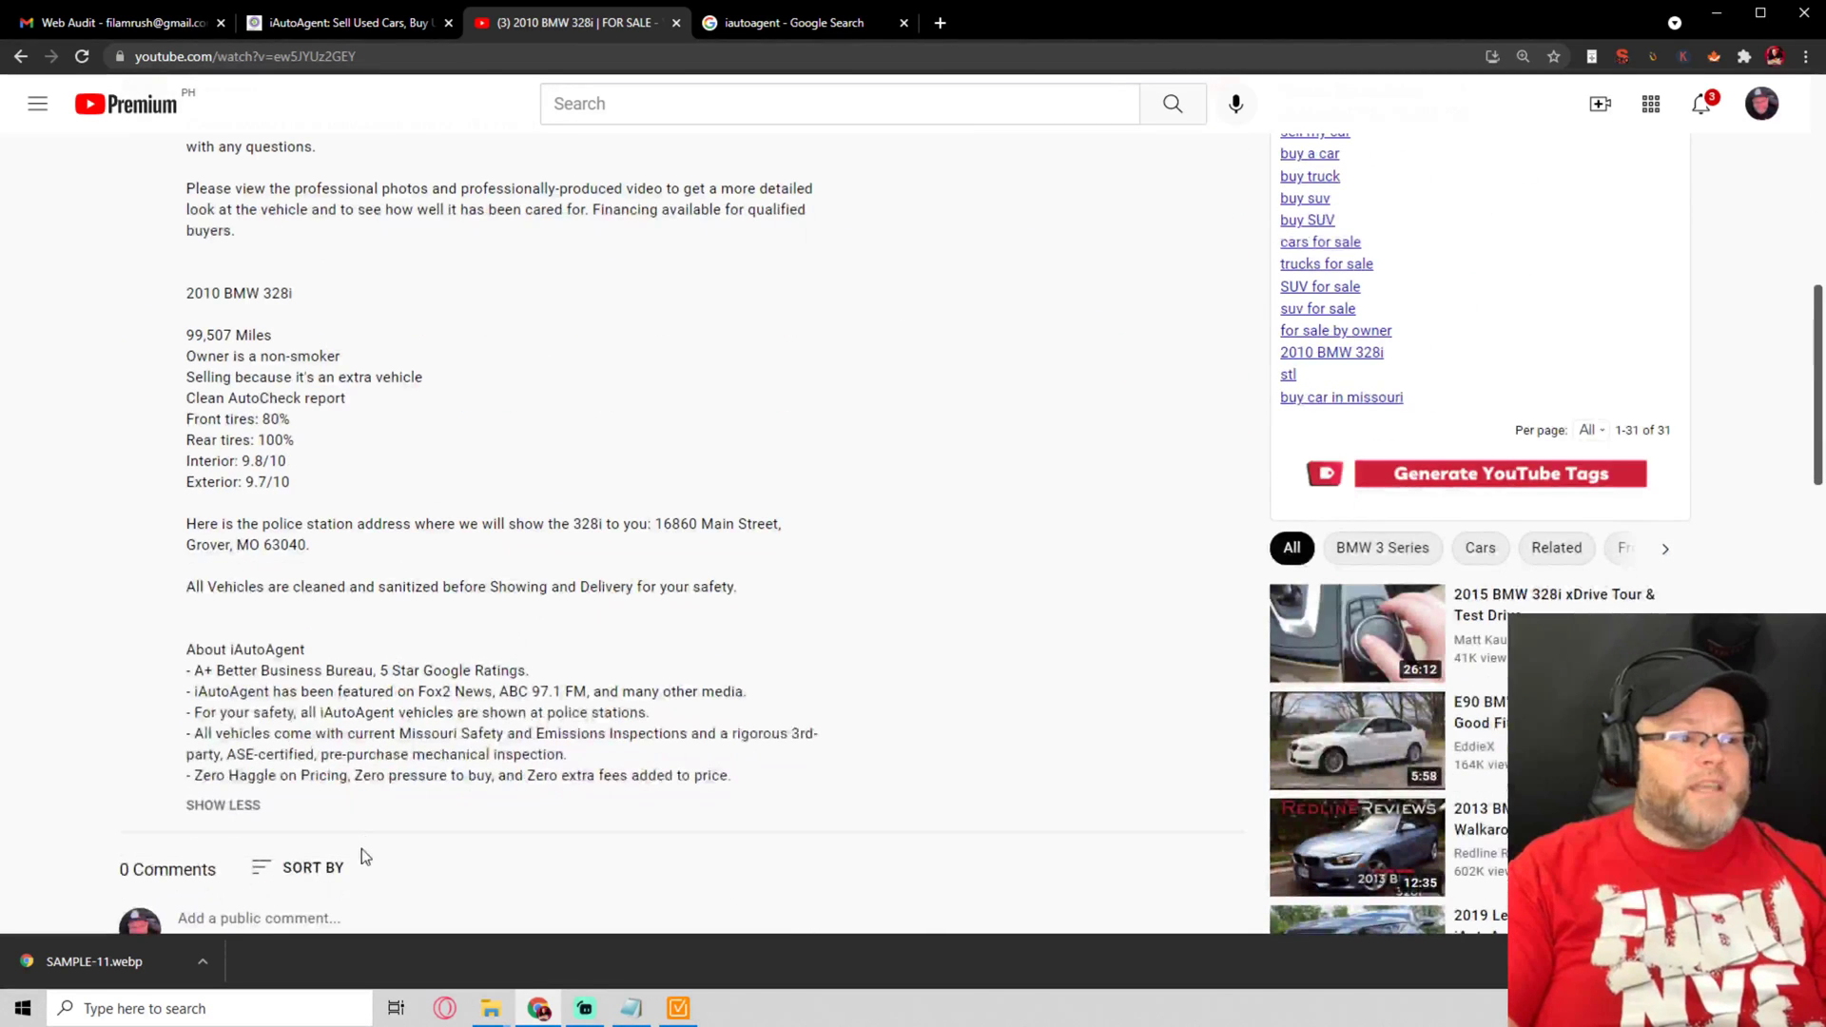
pyautogui.scroll(-5, 369, 818)
pyautogui.scroll(5, 394, 799)
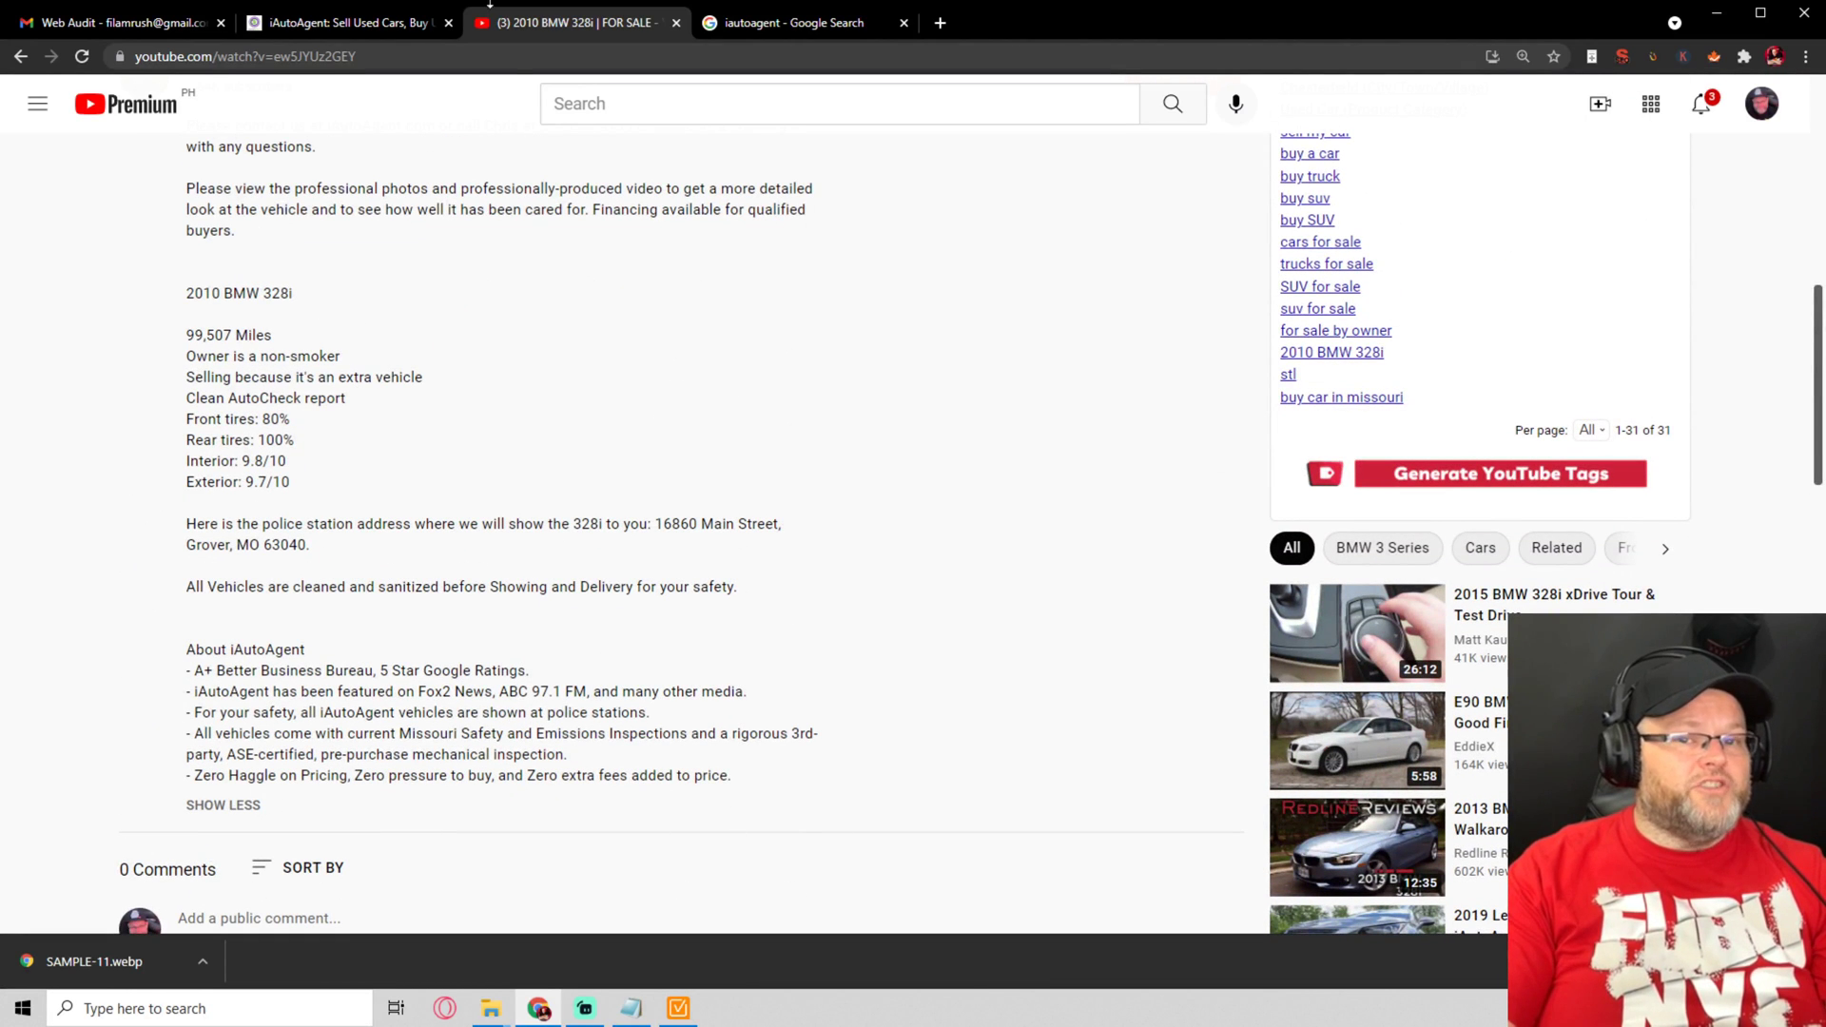
pyautogui.click(675, 24)
pyautogui.click(1531, 404)
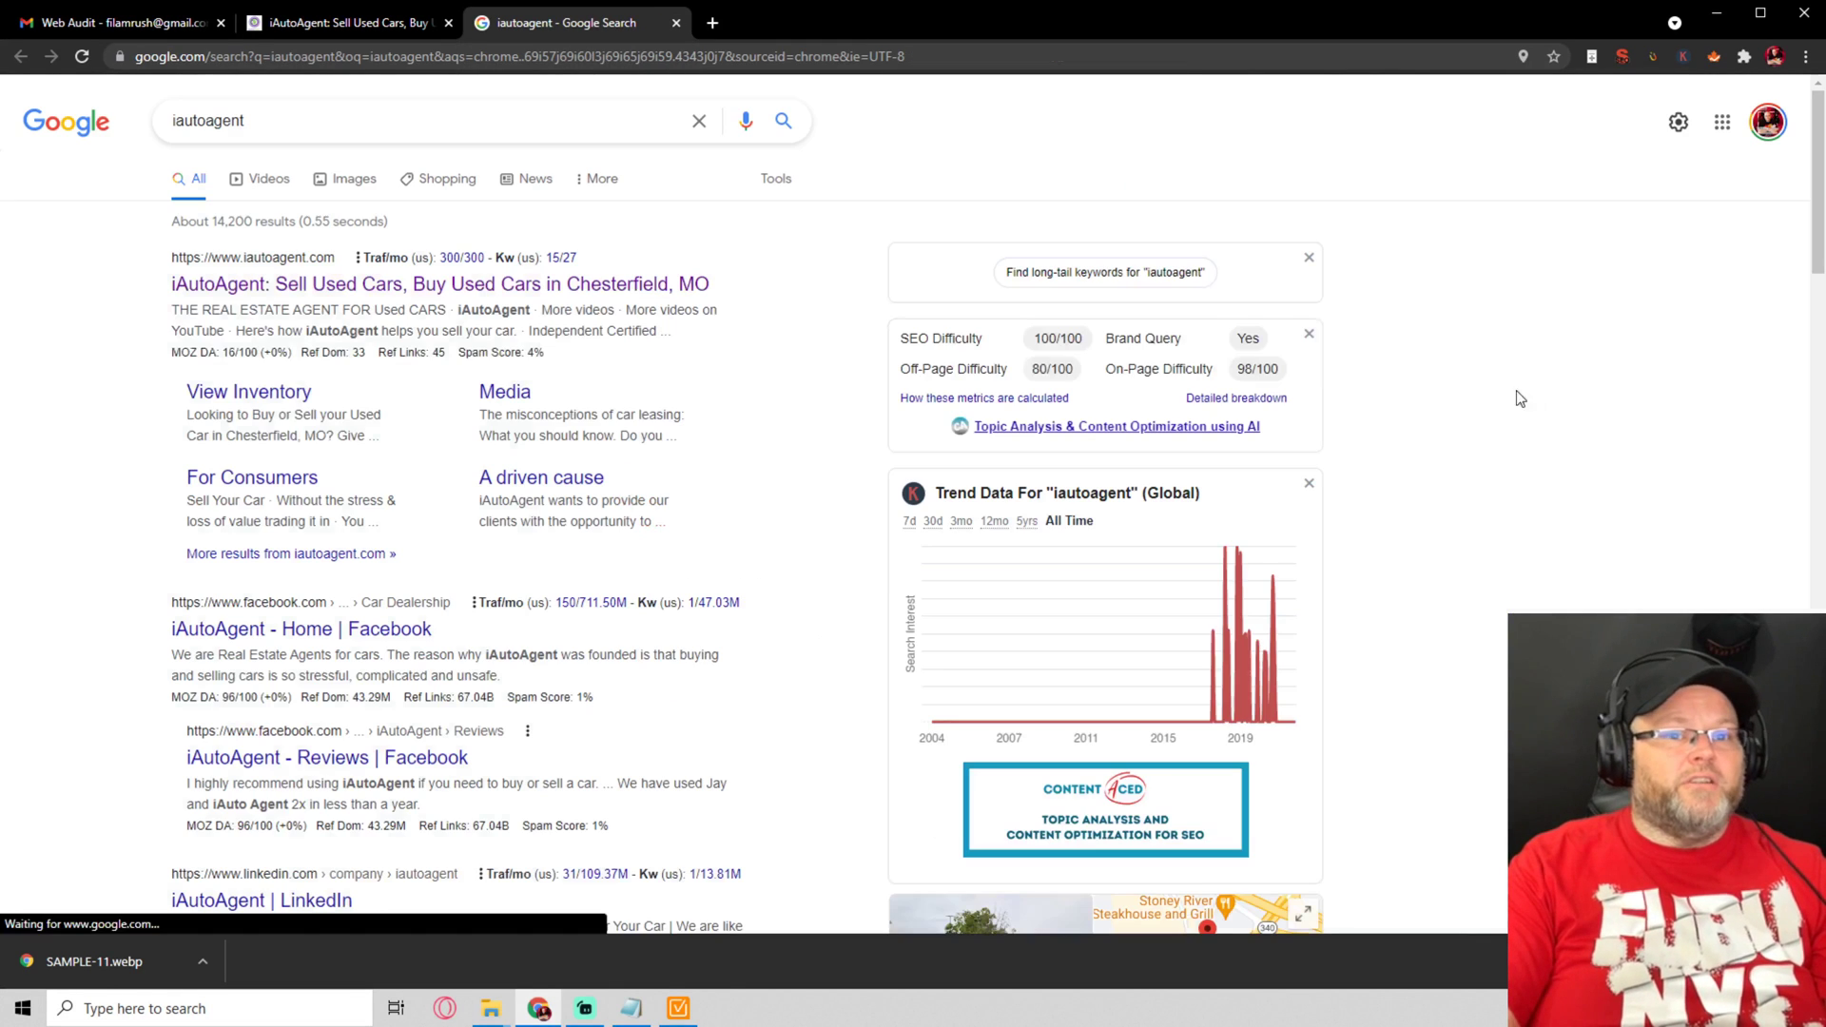
pyautogui.click(678, 1008)
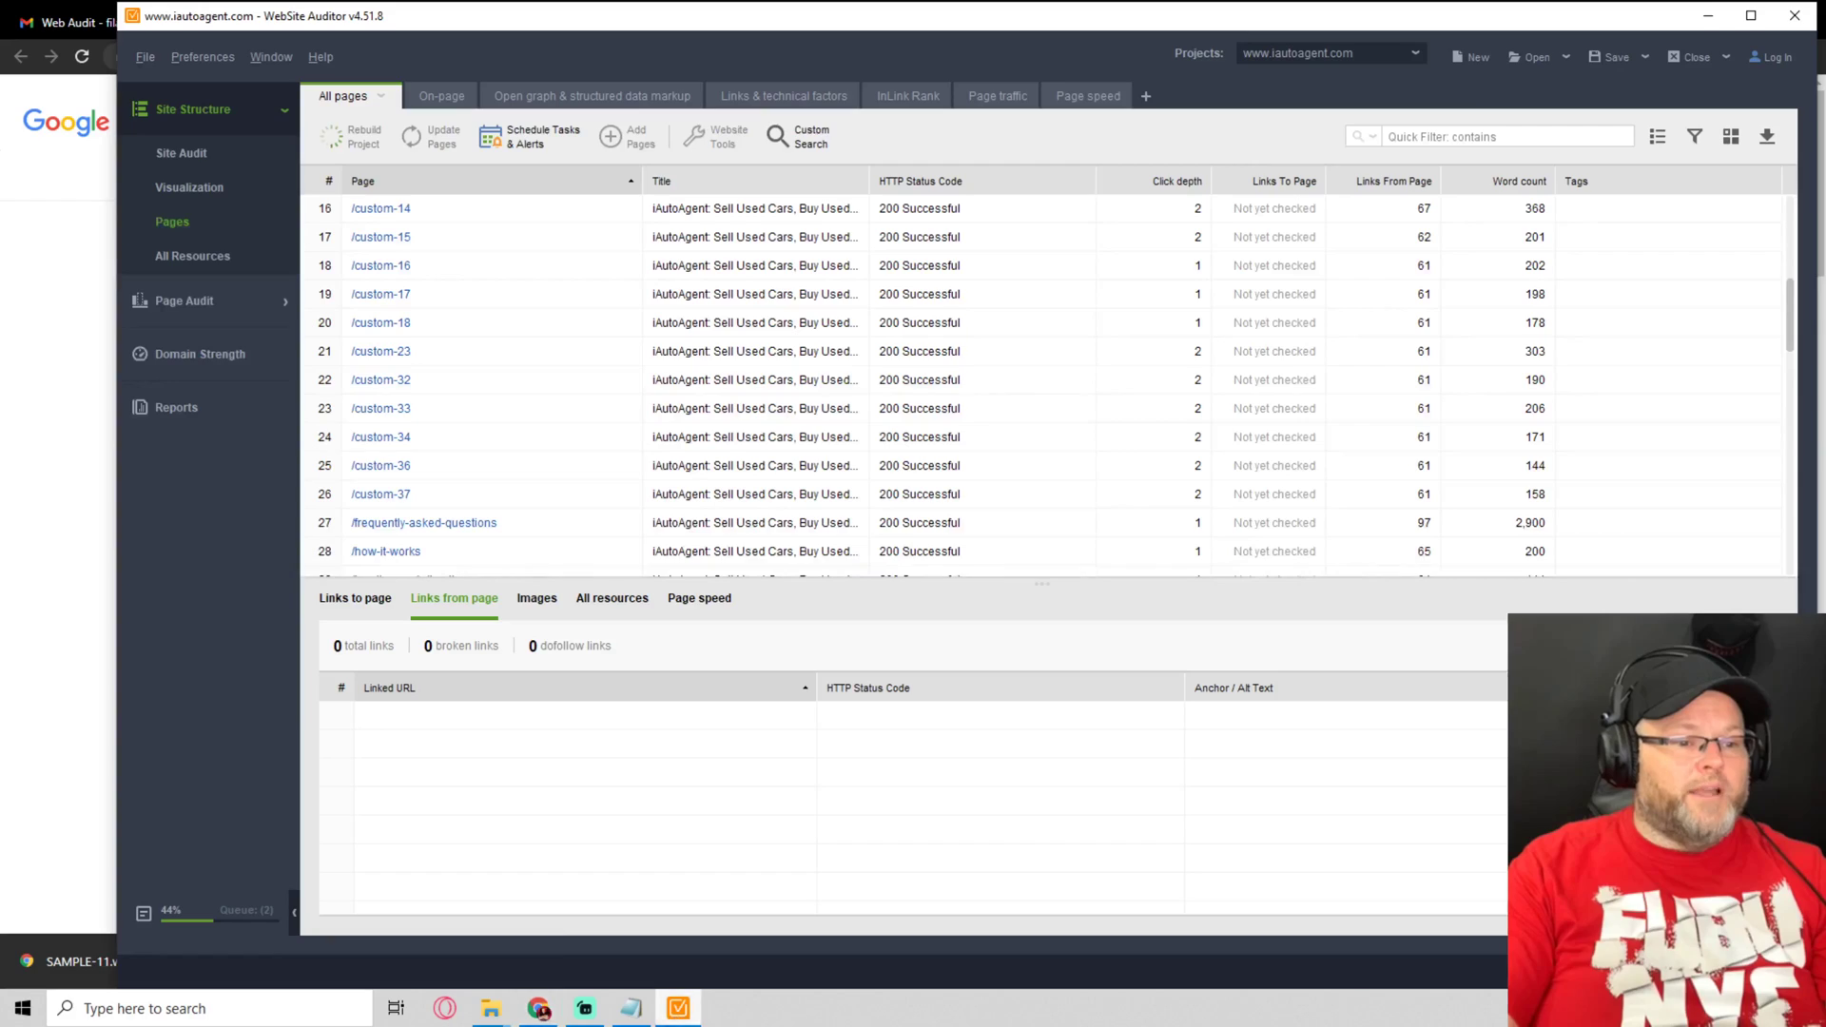
pyautogui.click(540, 1010)
pyautogui.click(342, 23)
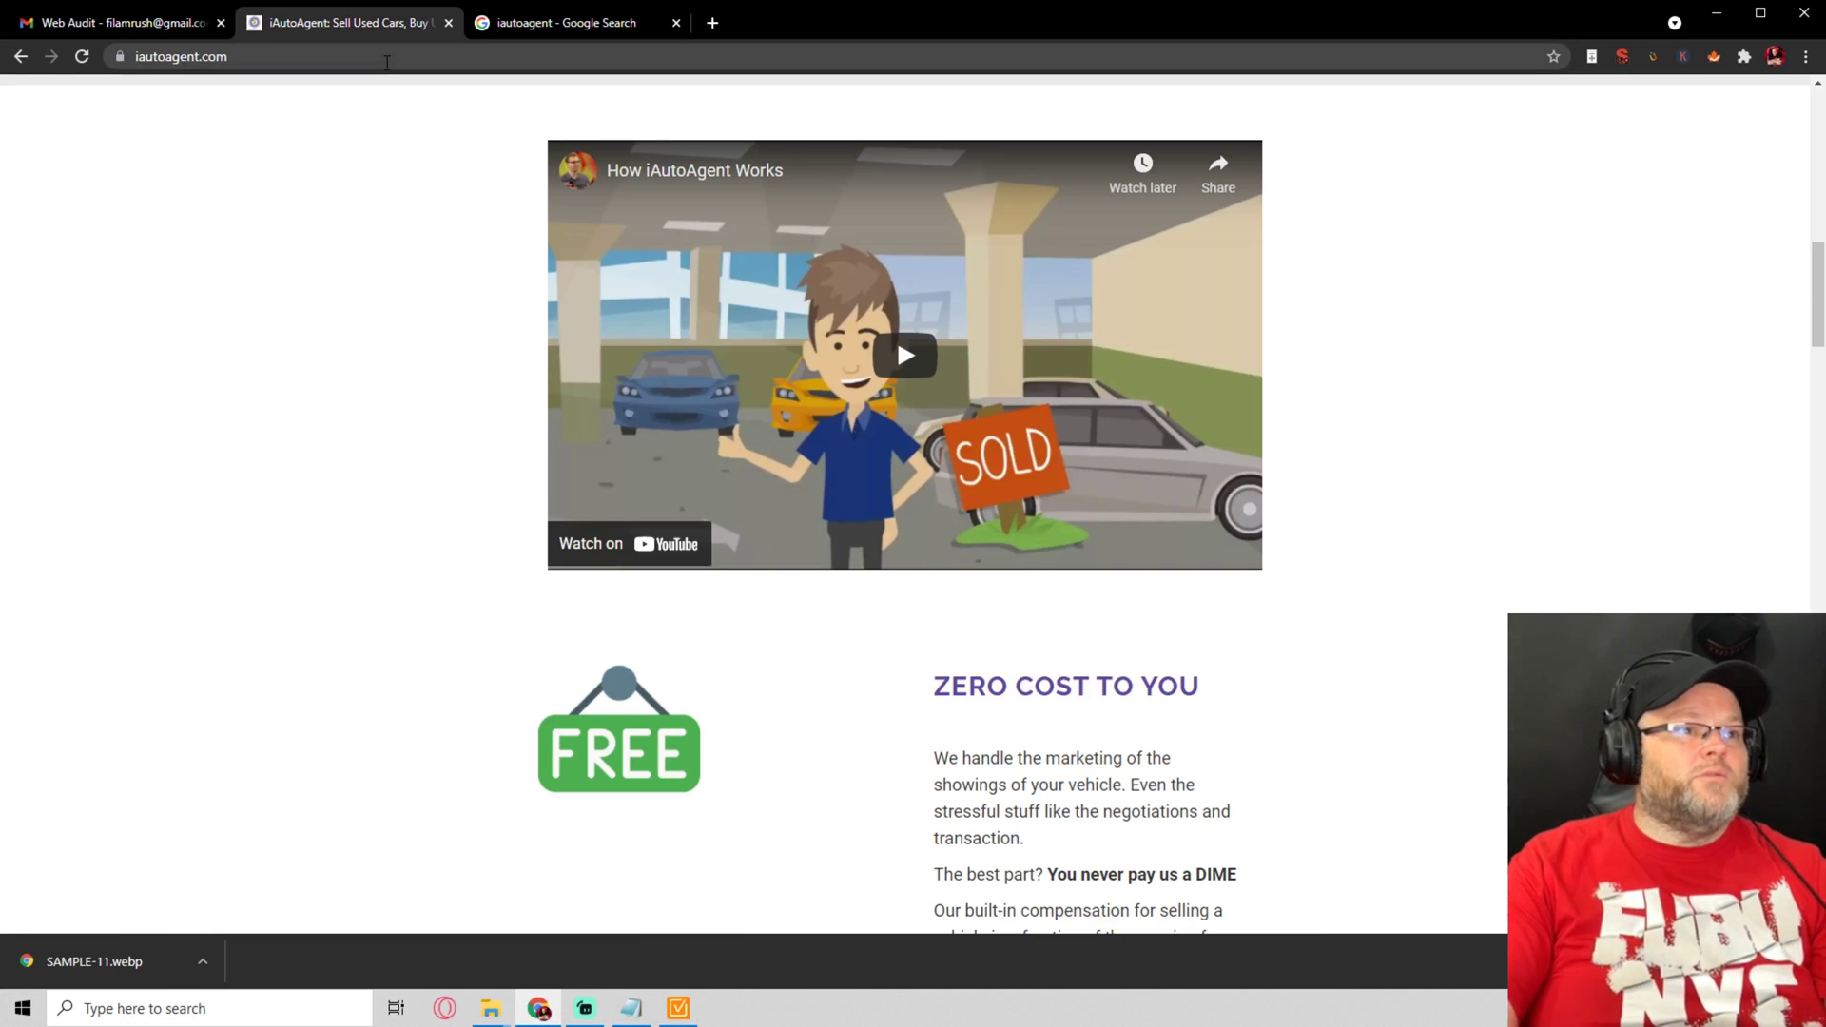
pyautogui.scroll(-3, 879, 512)
pyautogui.scroll(-5, 875, 503)
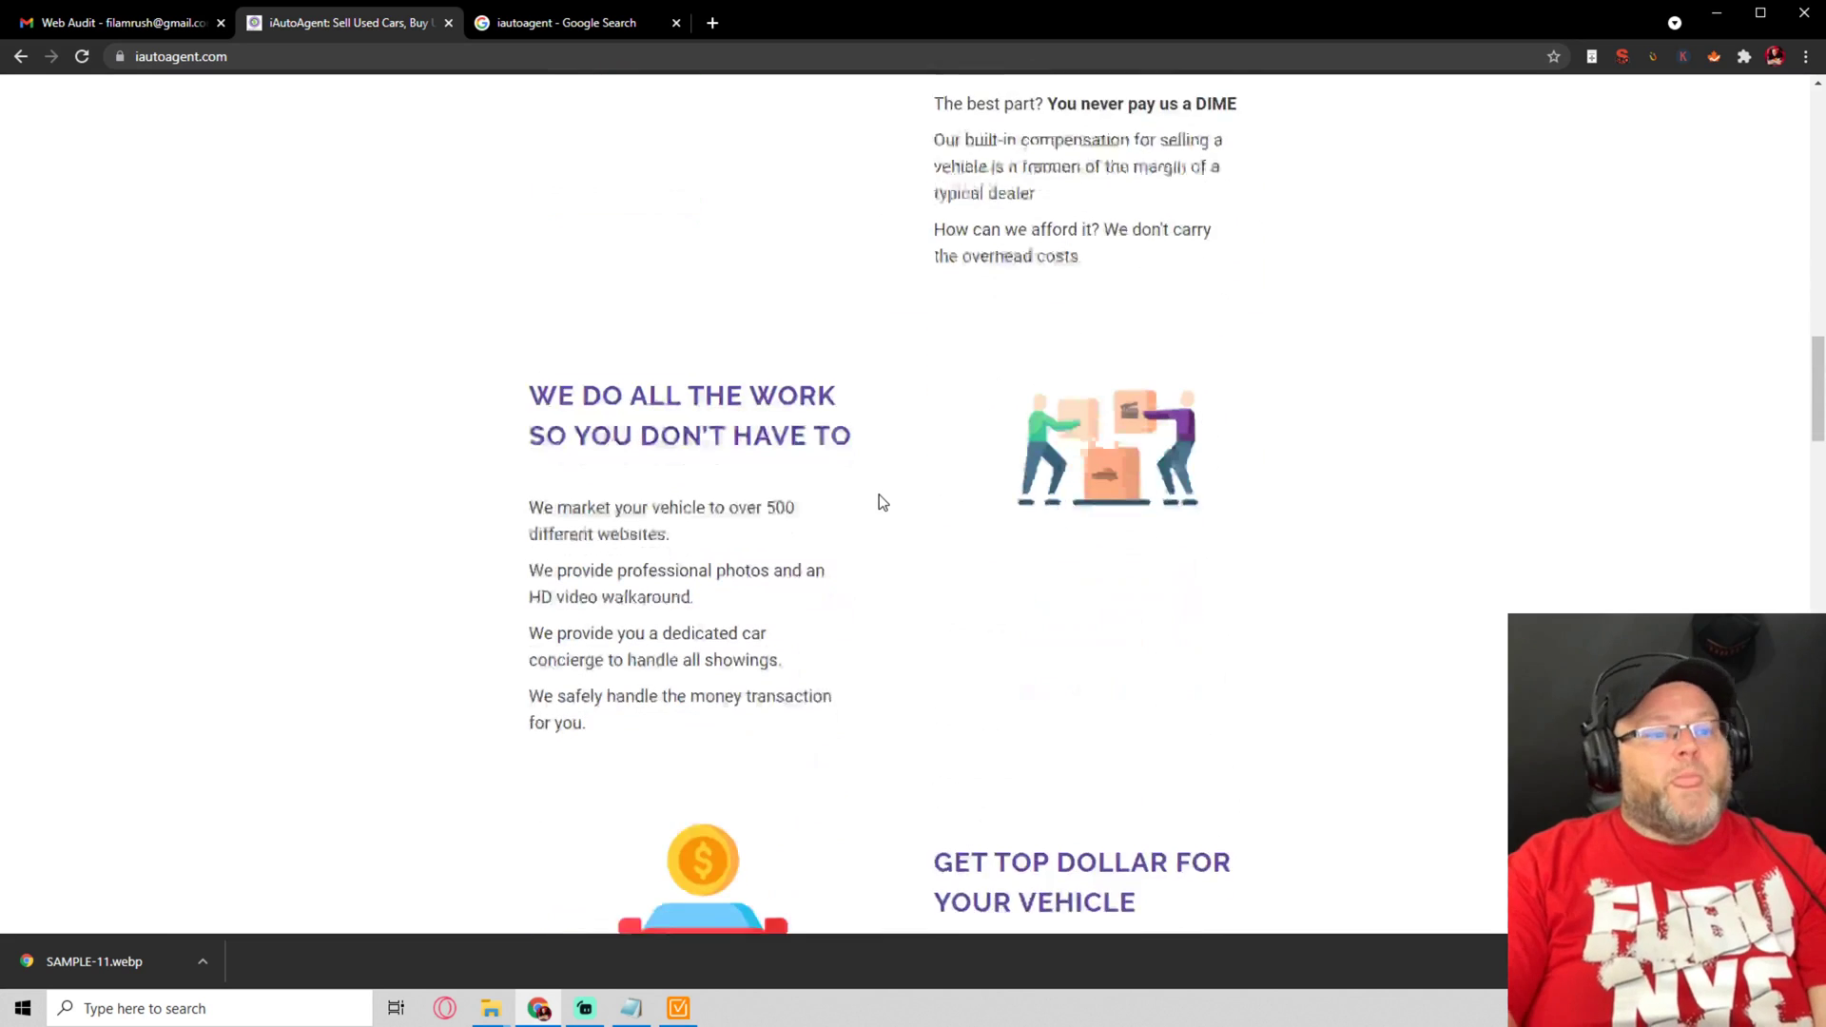
pyautogui.scroll(-8, 868, 386)
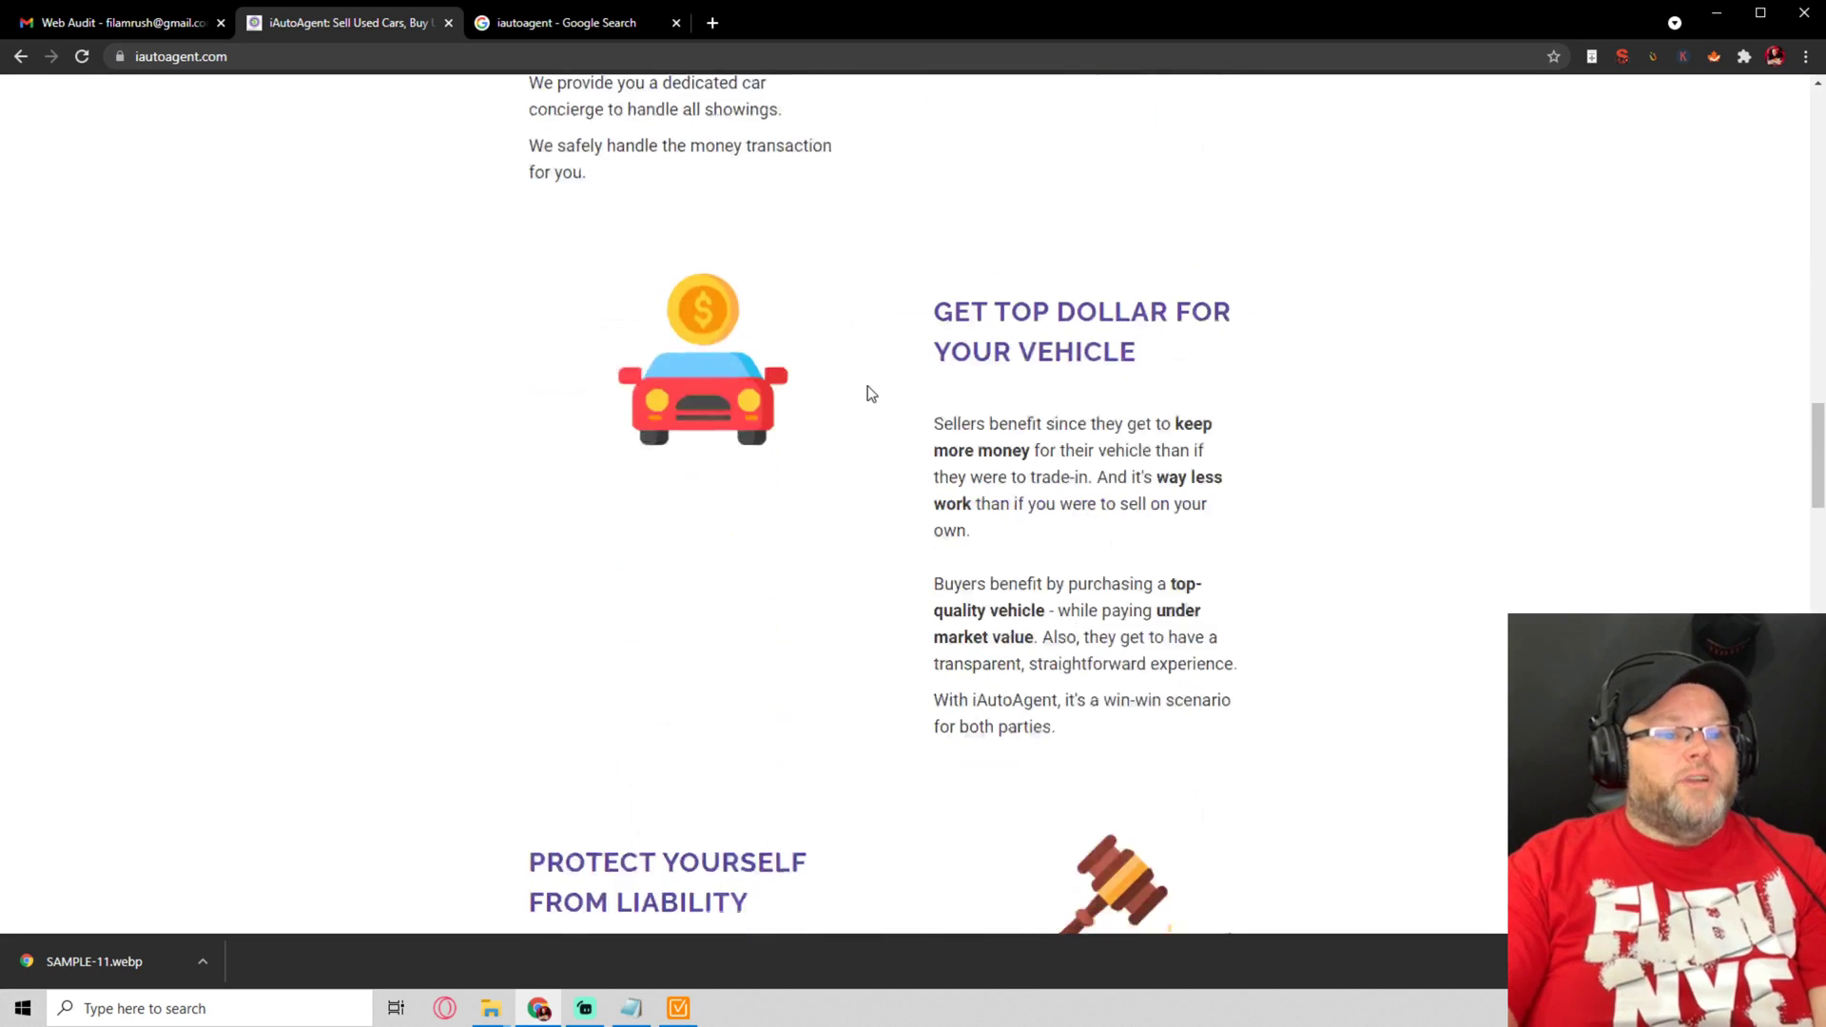
pyautogui.scroll(5, 938, 409)
pyautogui.scroll(5, 951, 390)
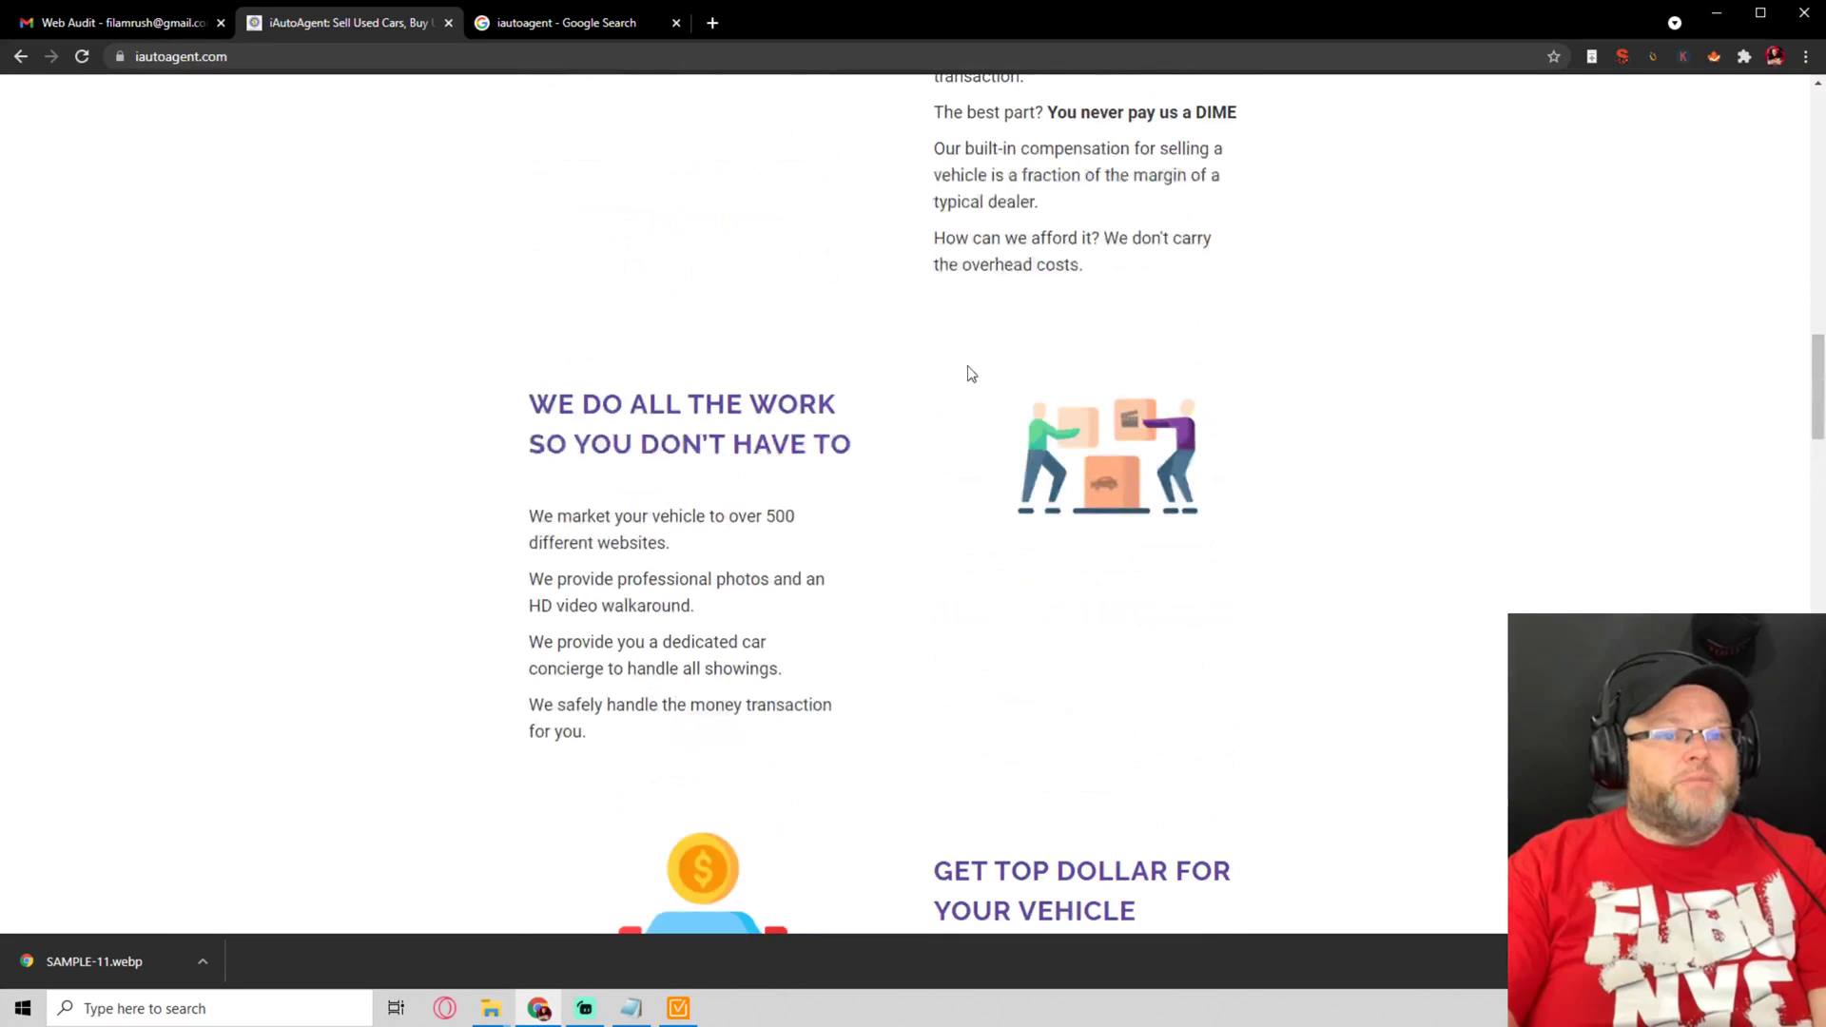
pyautogui.scroll(-4, 913, 666)
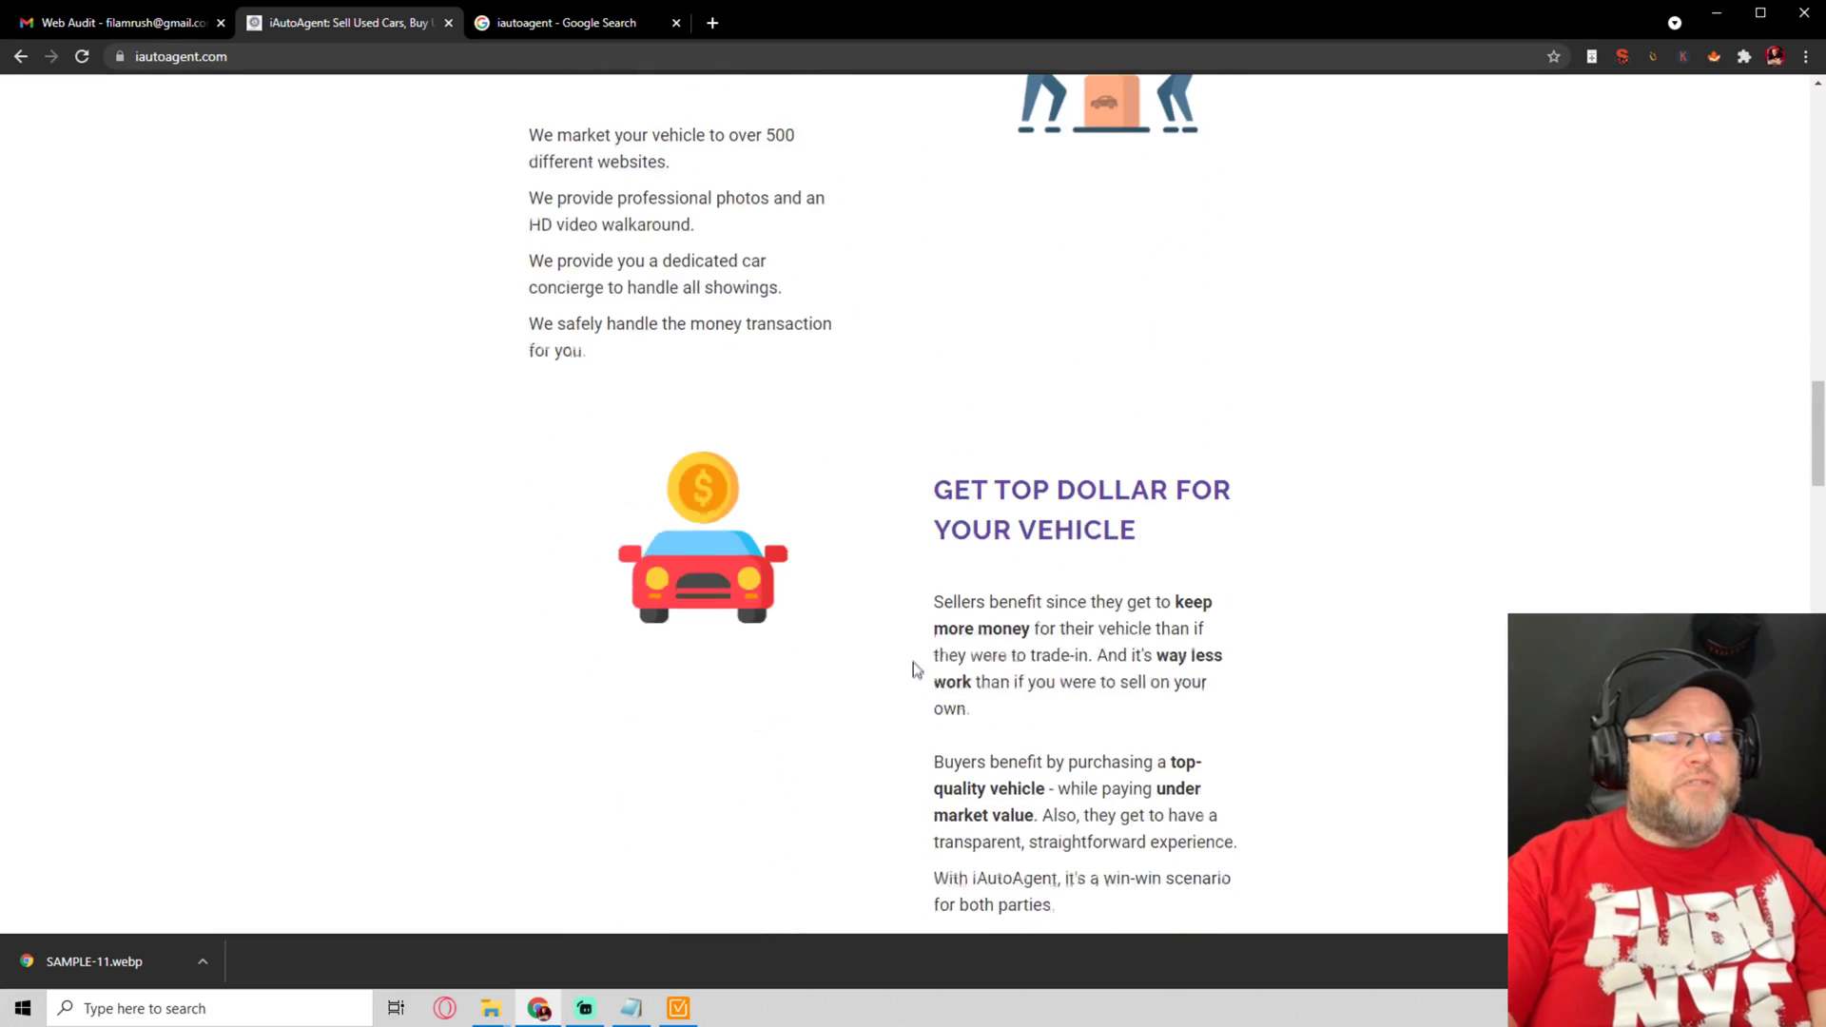
pyautogui.scroll(-9, 894, 634)
pyautogui.scroll(-3, 893, 634)
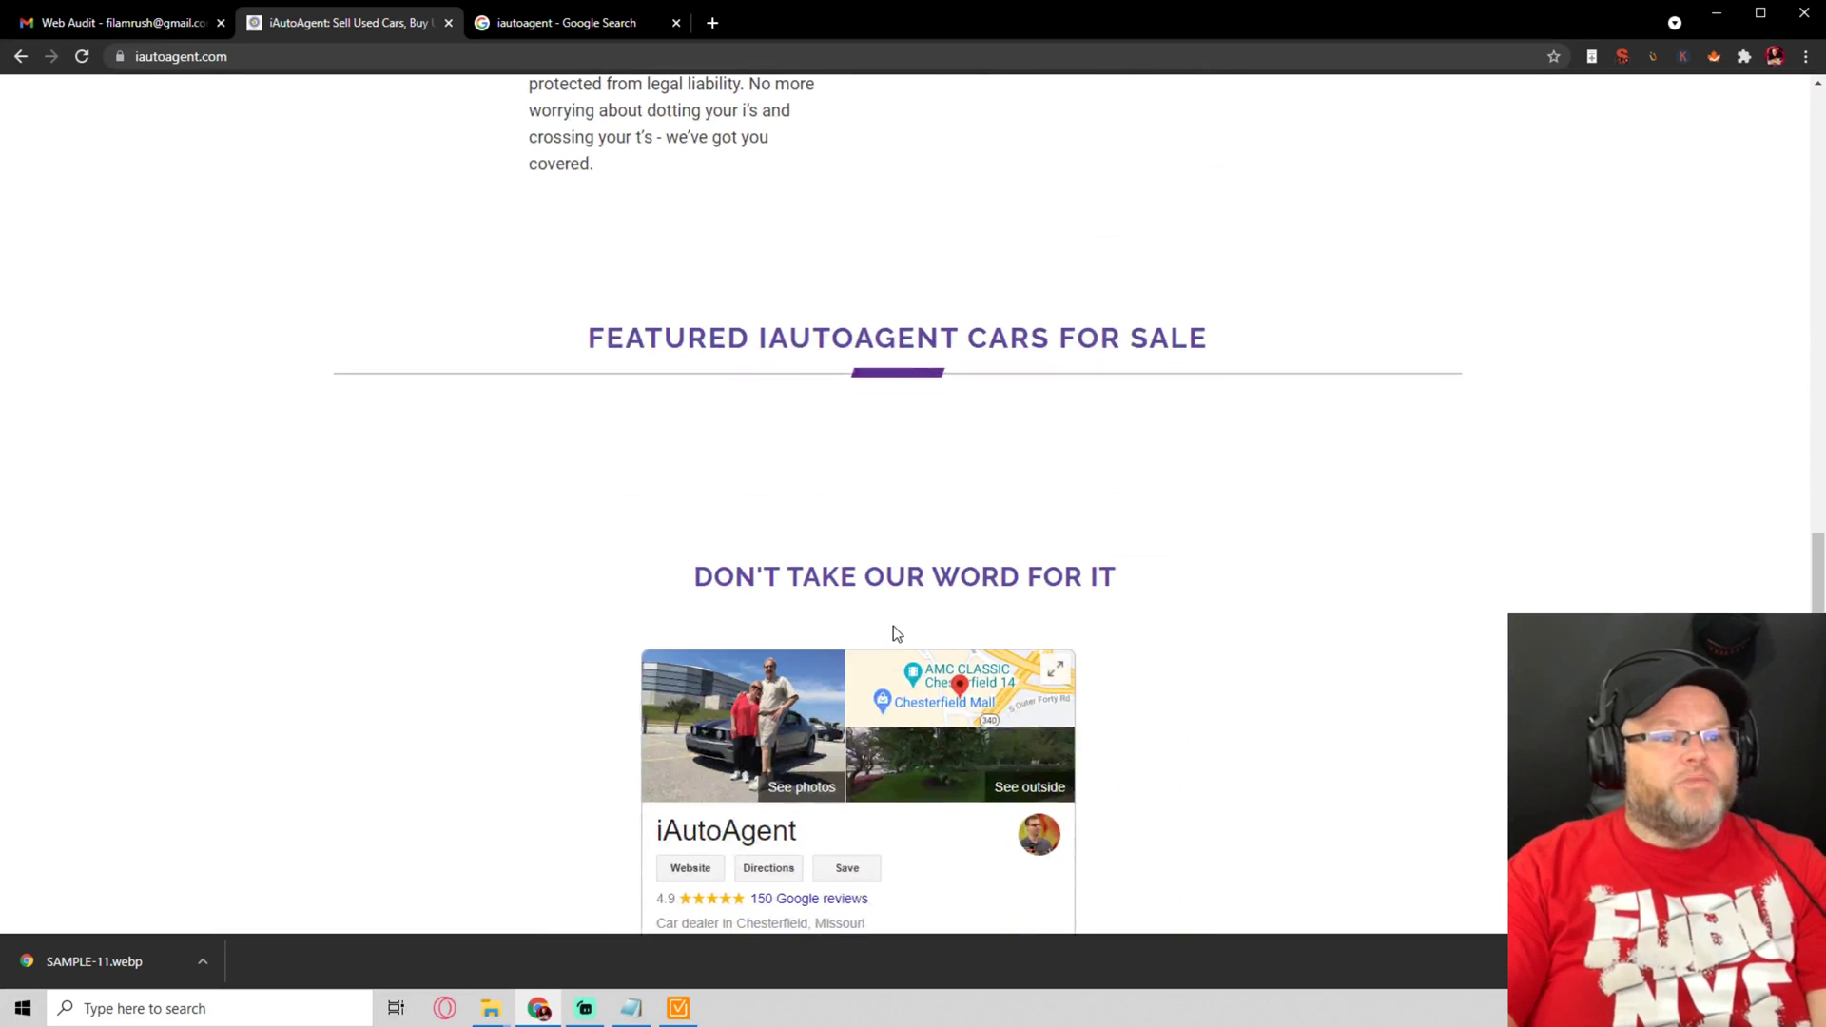
pyautogui.scroll(-4, 893, 633)
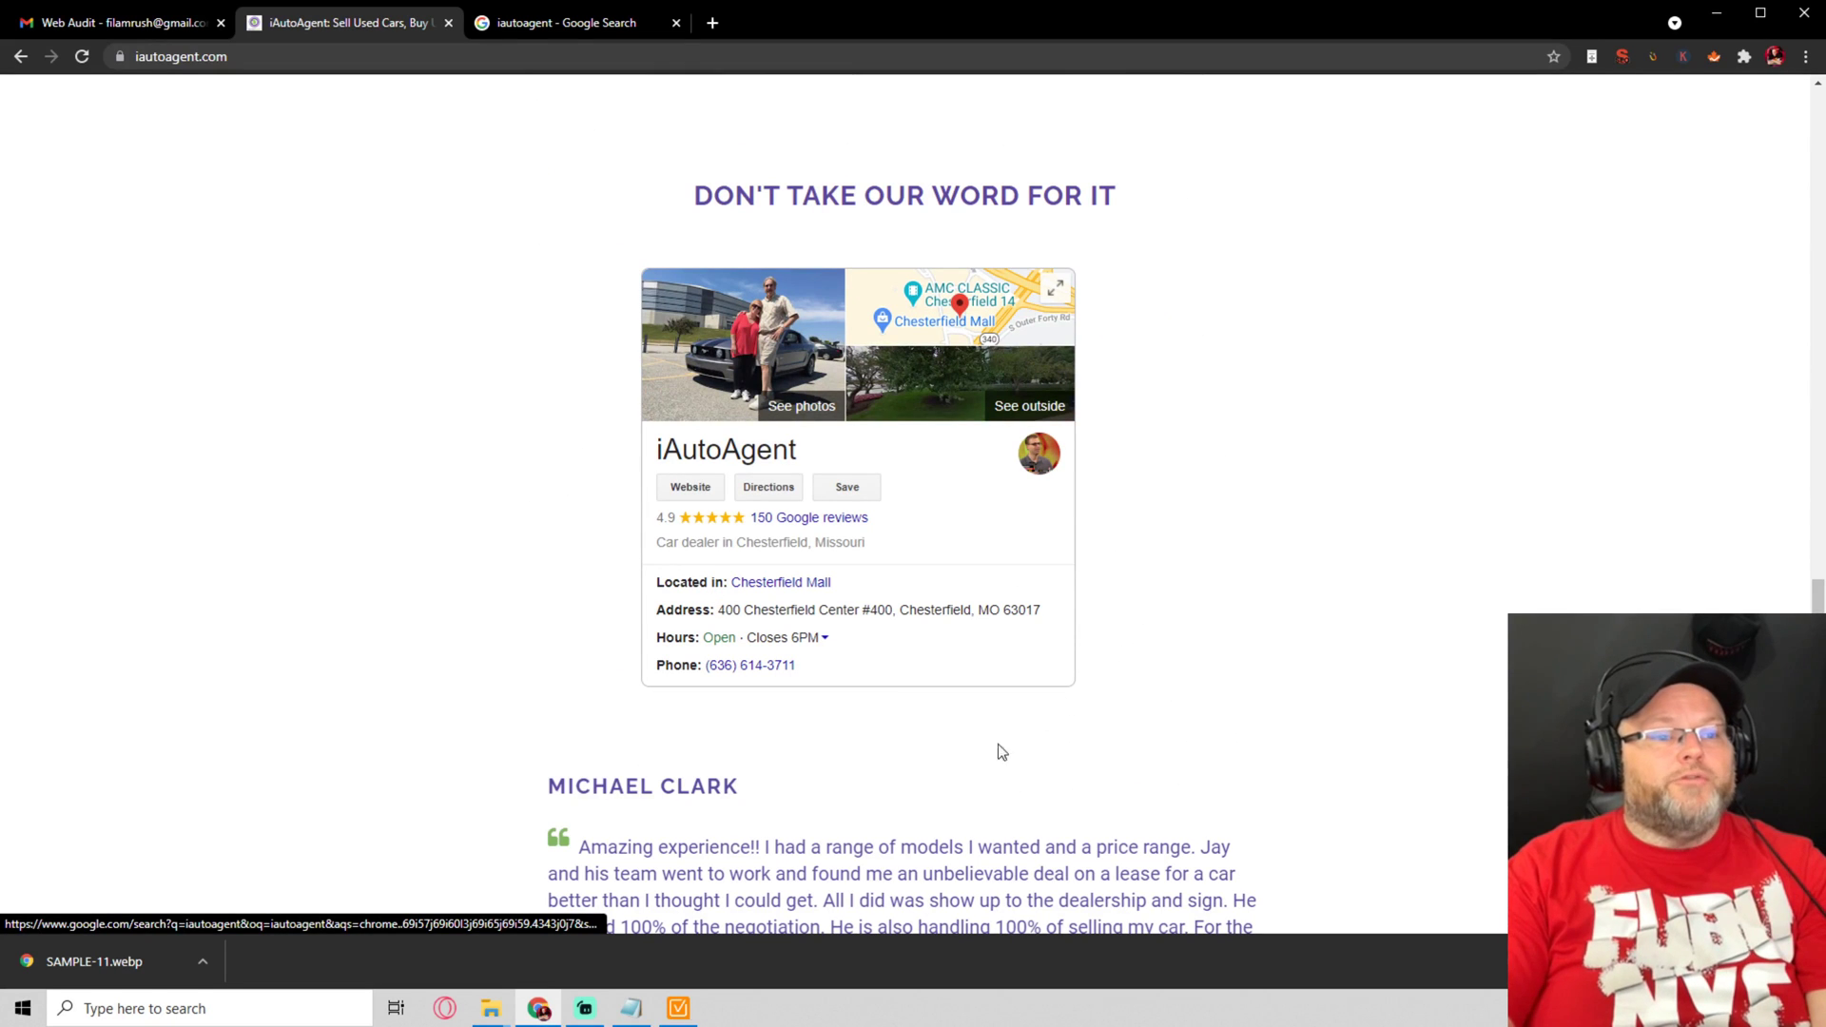
pyautogui.scroll(-4, 1131, 699)
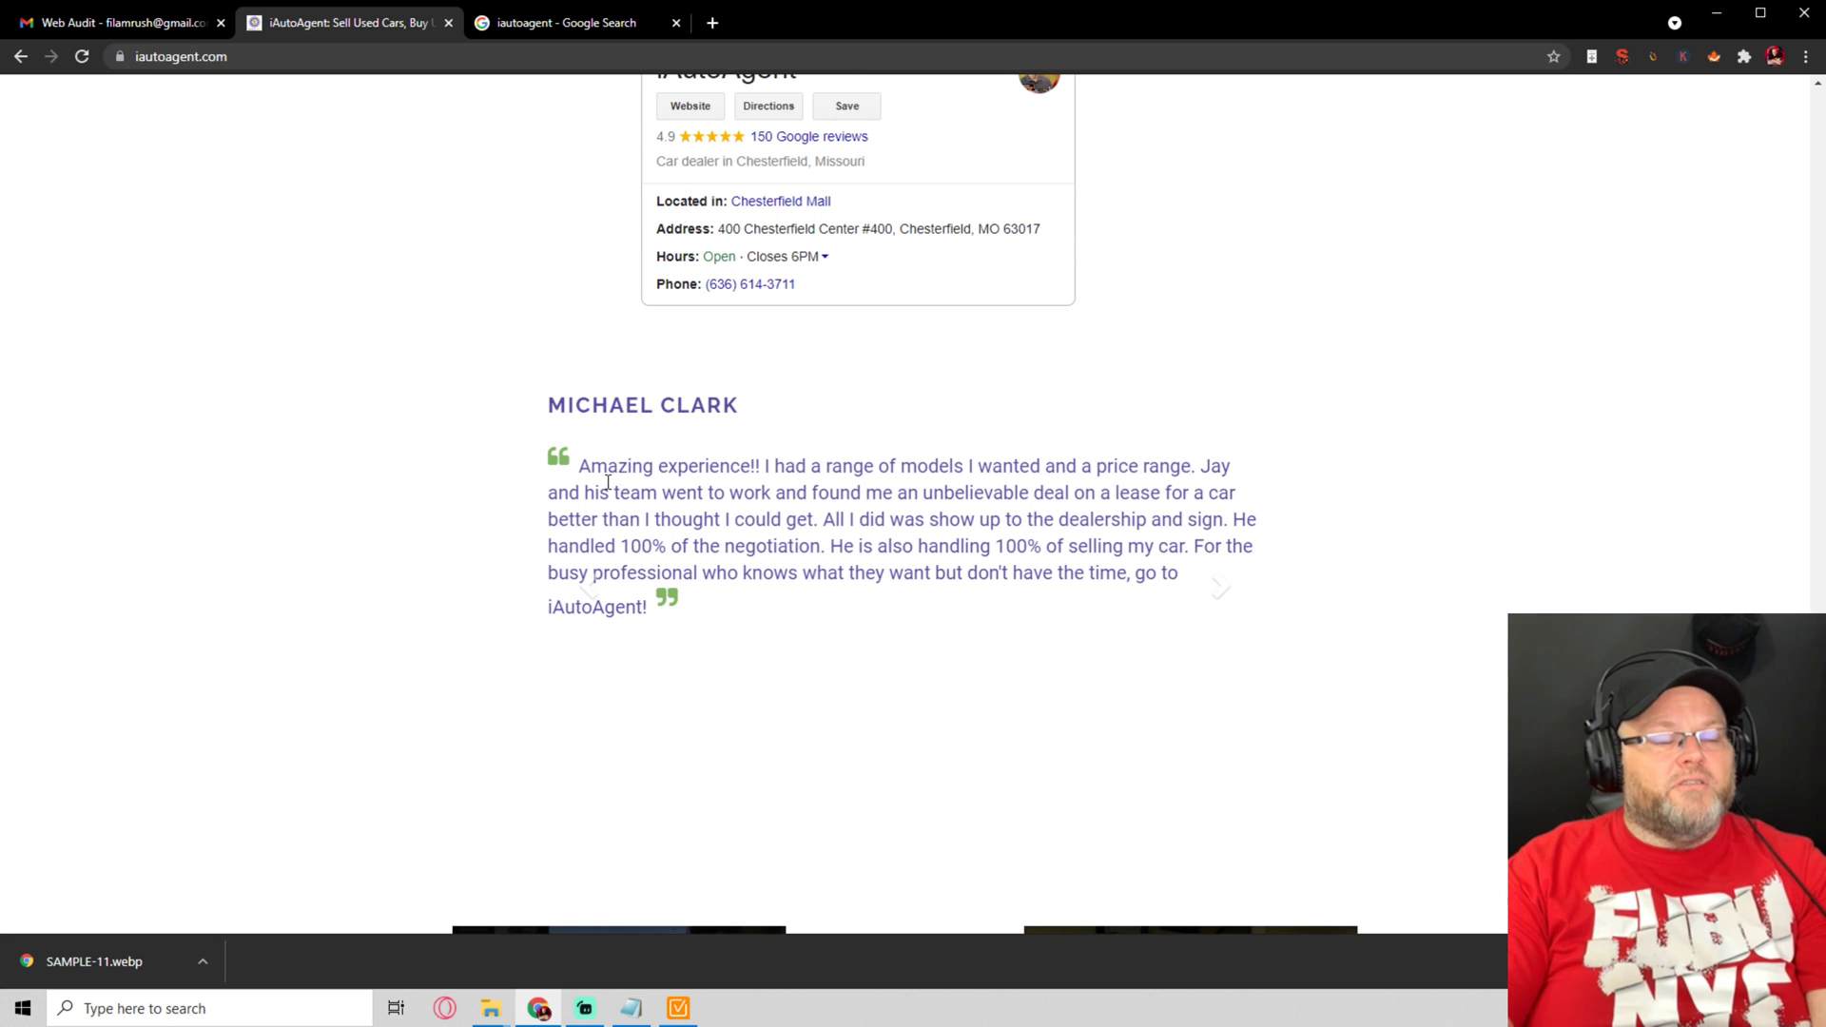
pyautogui.moveTo(612, 491); pyautogui.dragTo(1044, 550)
pyautogui.click(1454, 635)
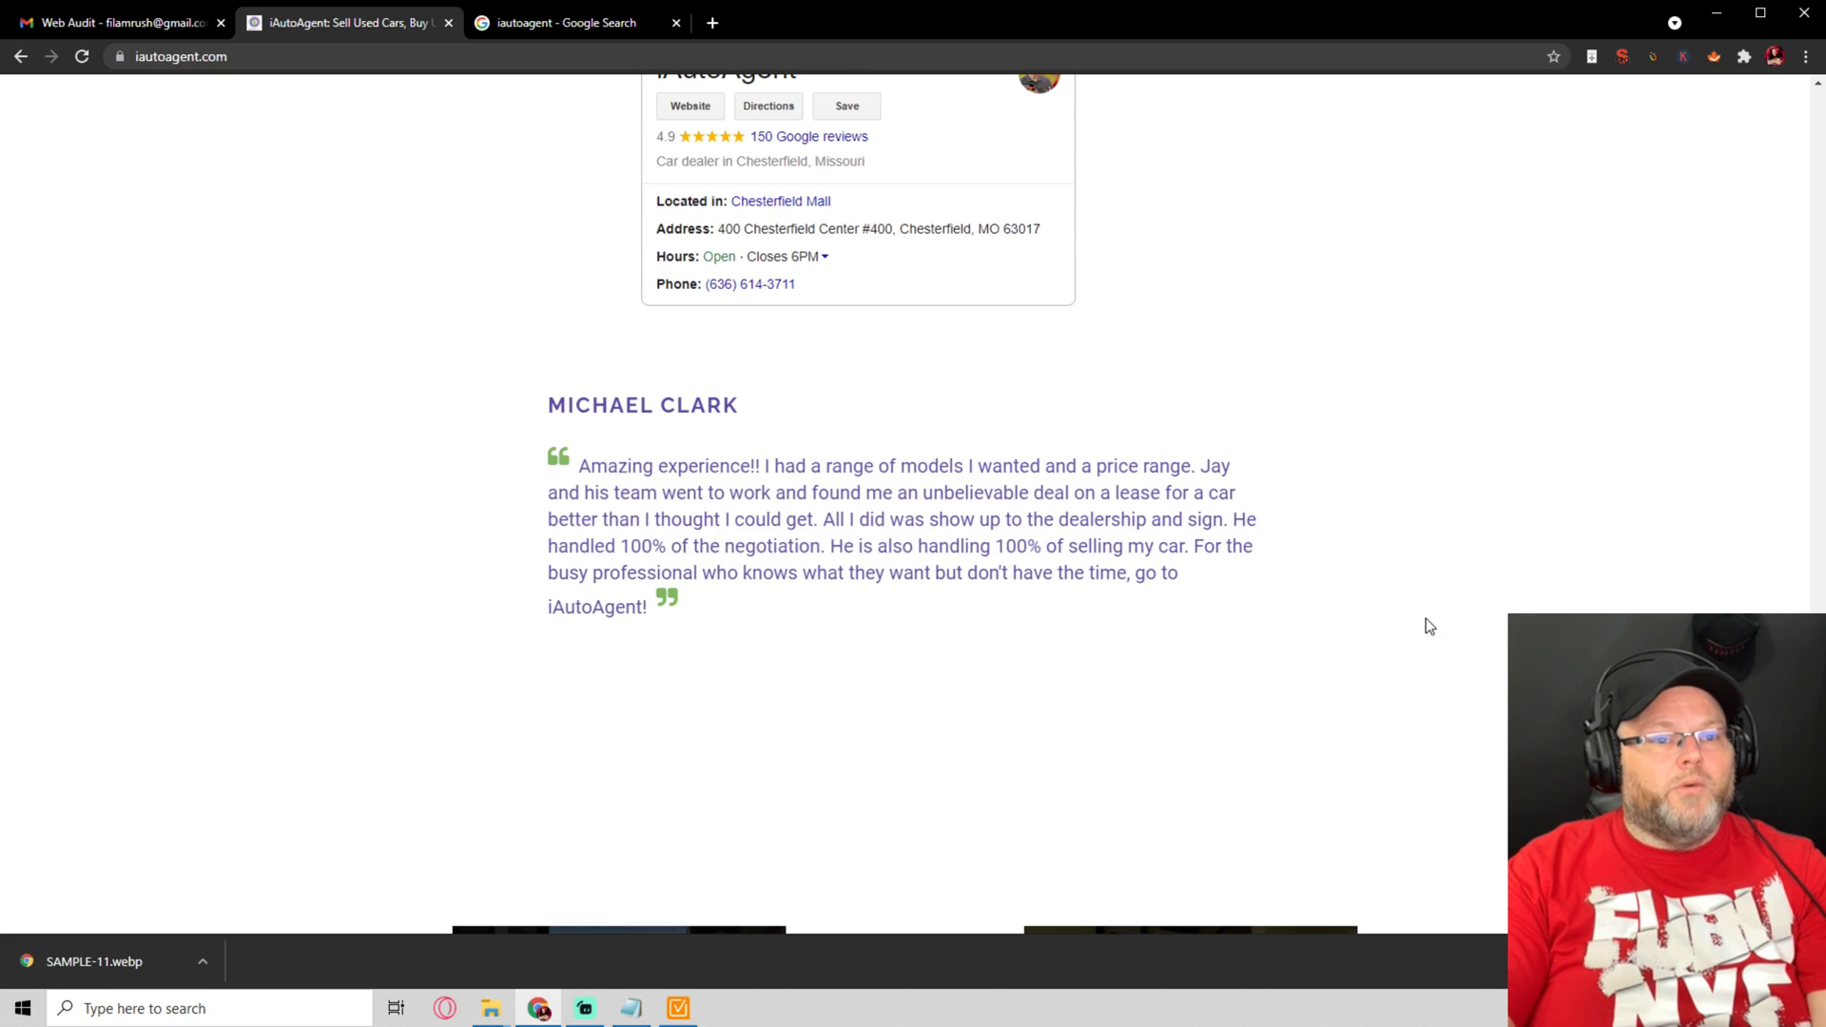
pyautogui.scroll(4, 1153, 558)
pyautogui.scroll(-5, 1133, 637)
pyautogui.moveTo(571, 272); pyautogui.dragTo(631, 424)
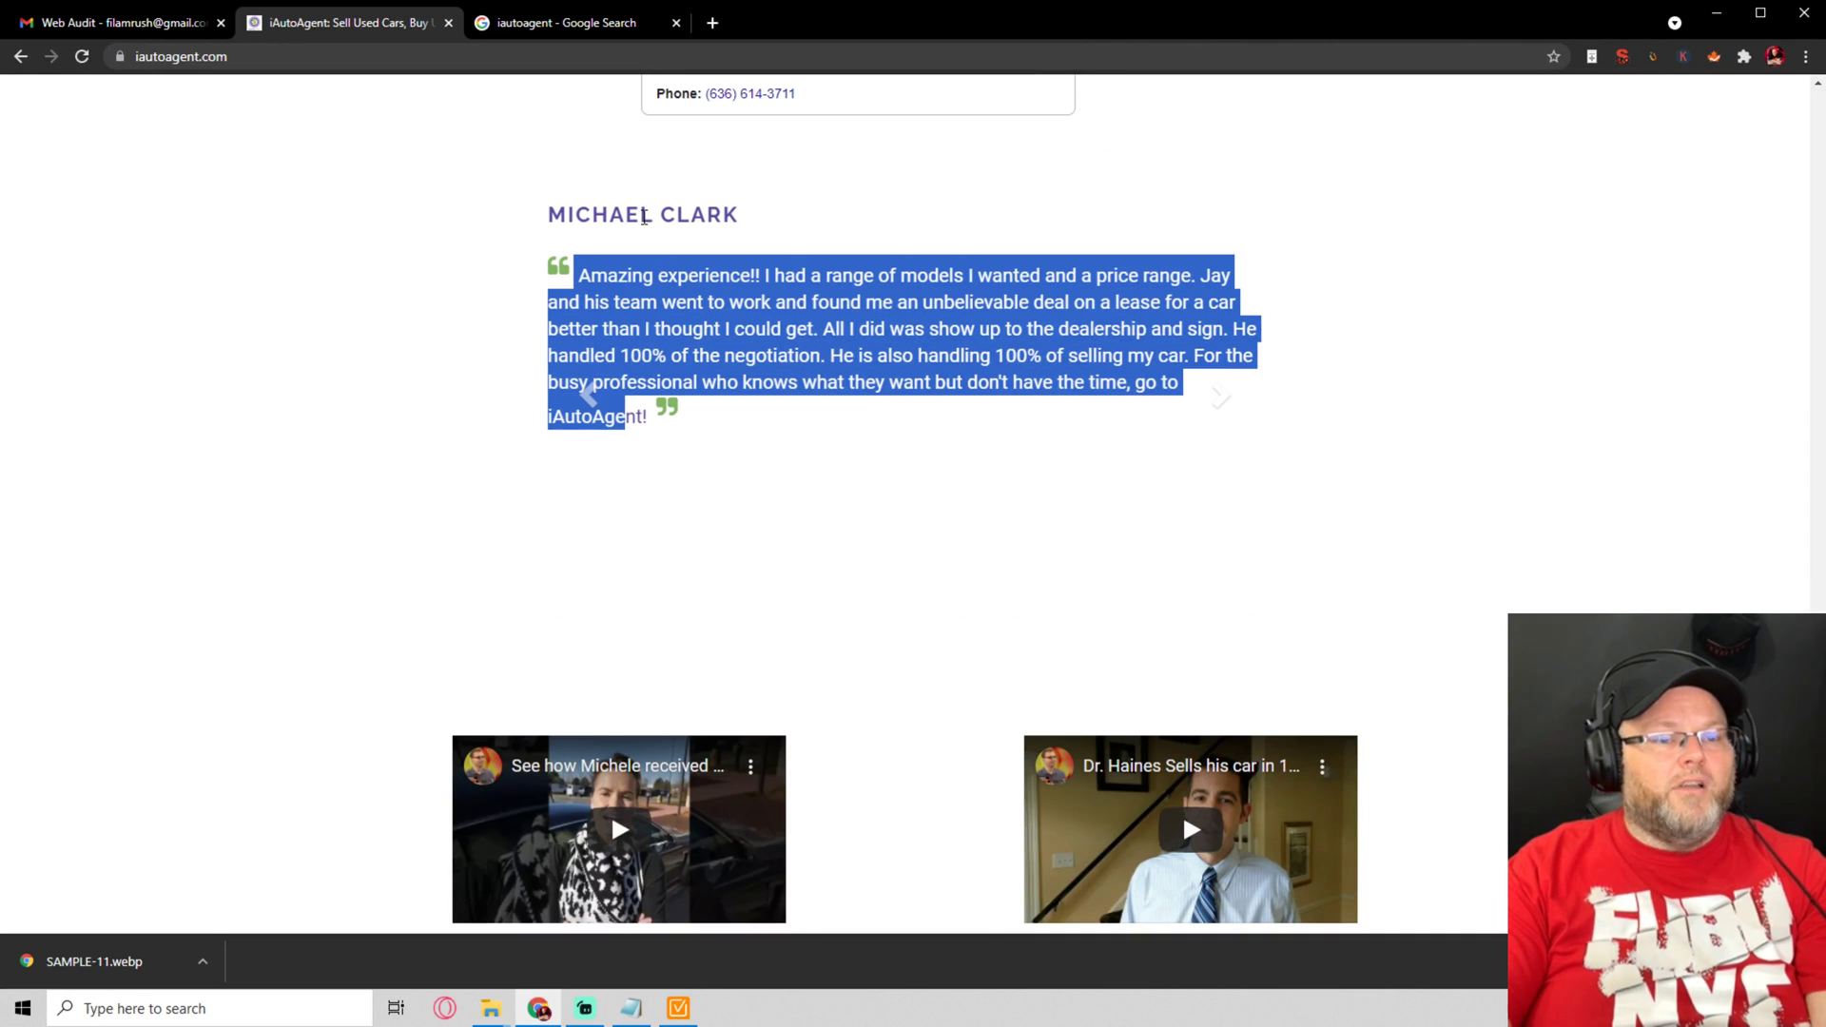
pyautogui.scroll(2, 431, 338)
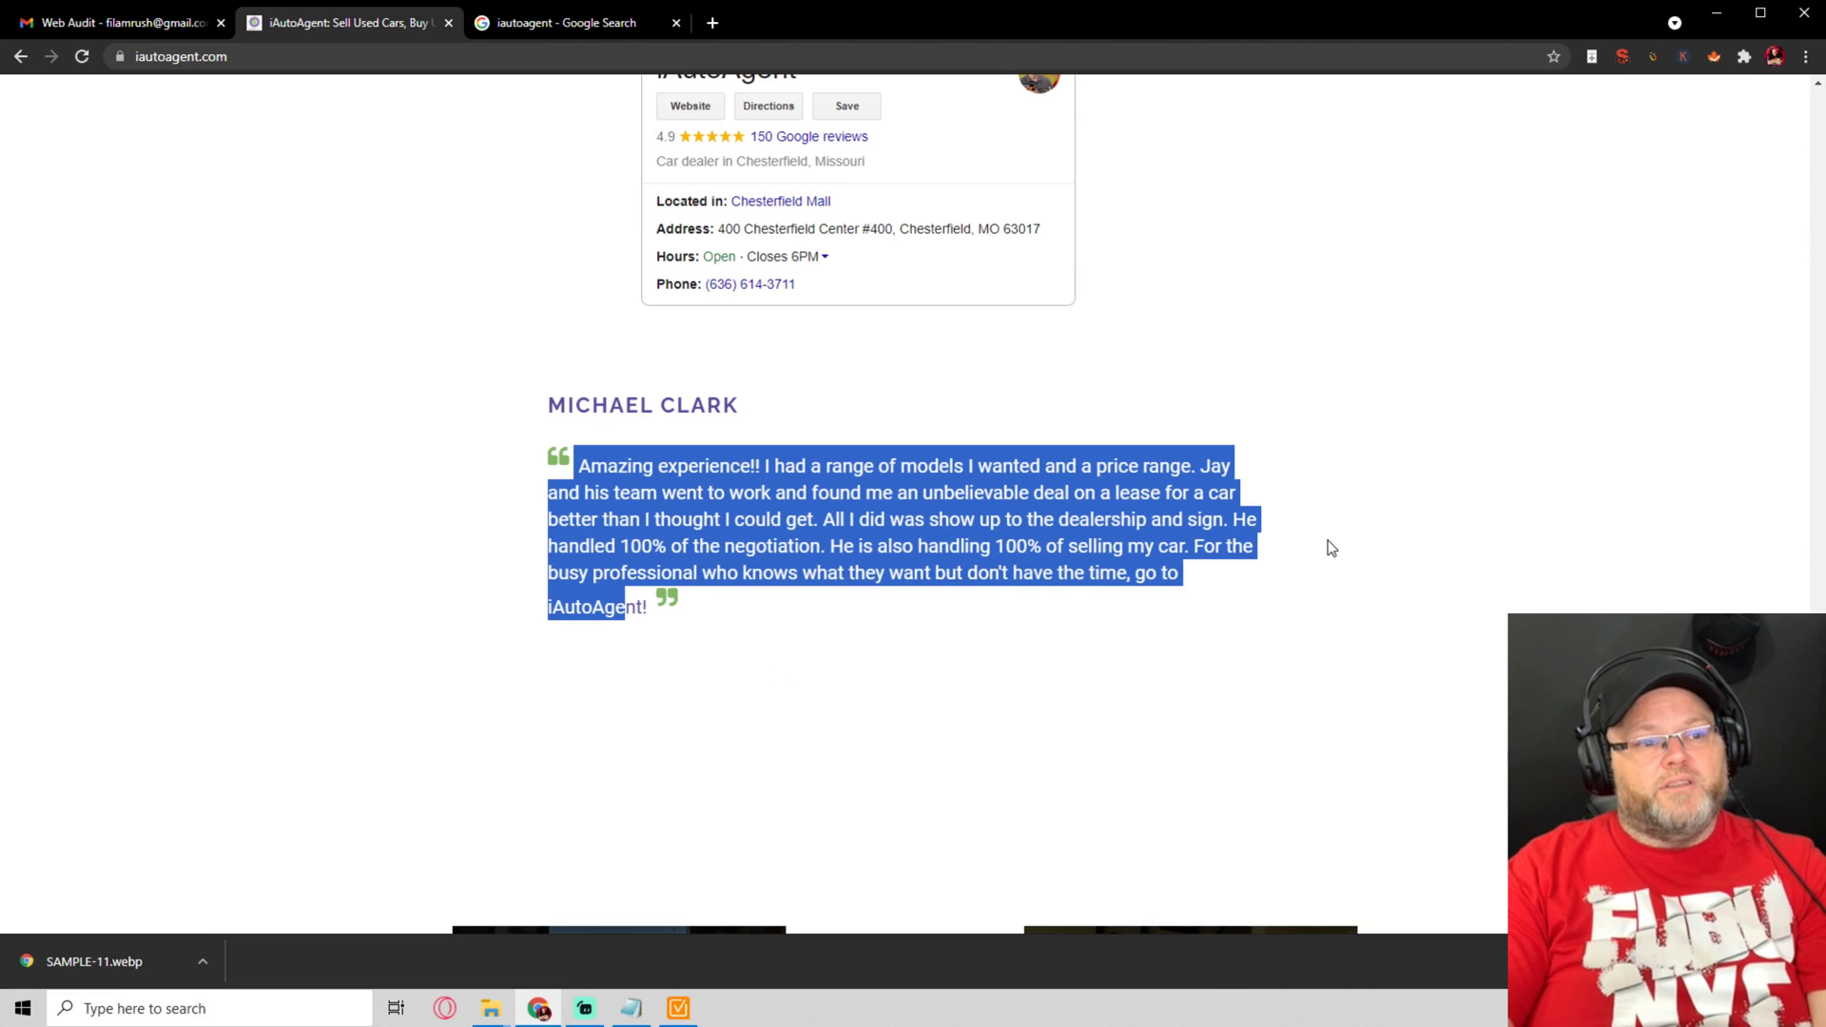
pyautogui.scroll(-4, 1326, 542)
pyautogui.scroll(-4, 1322, 542)
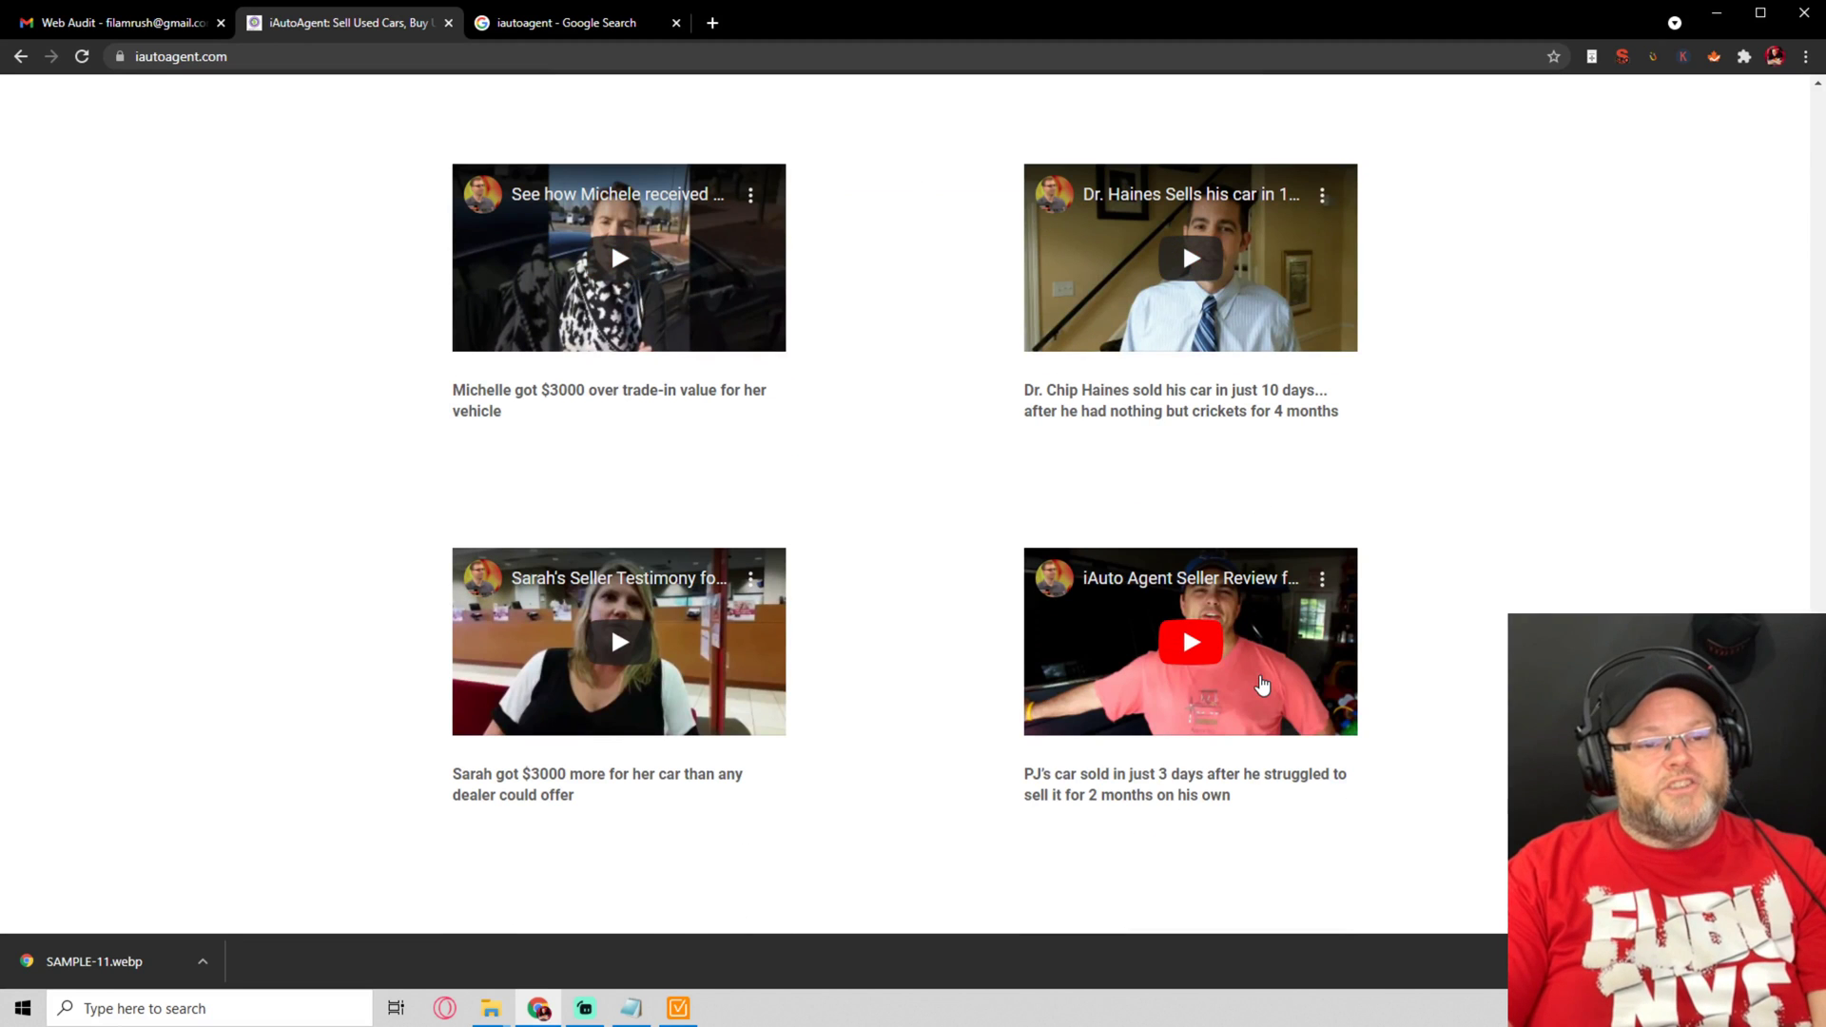
pyautogui.scroll(-8, 746, 647)
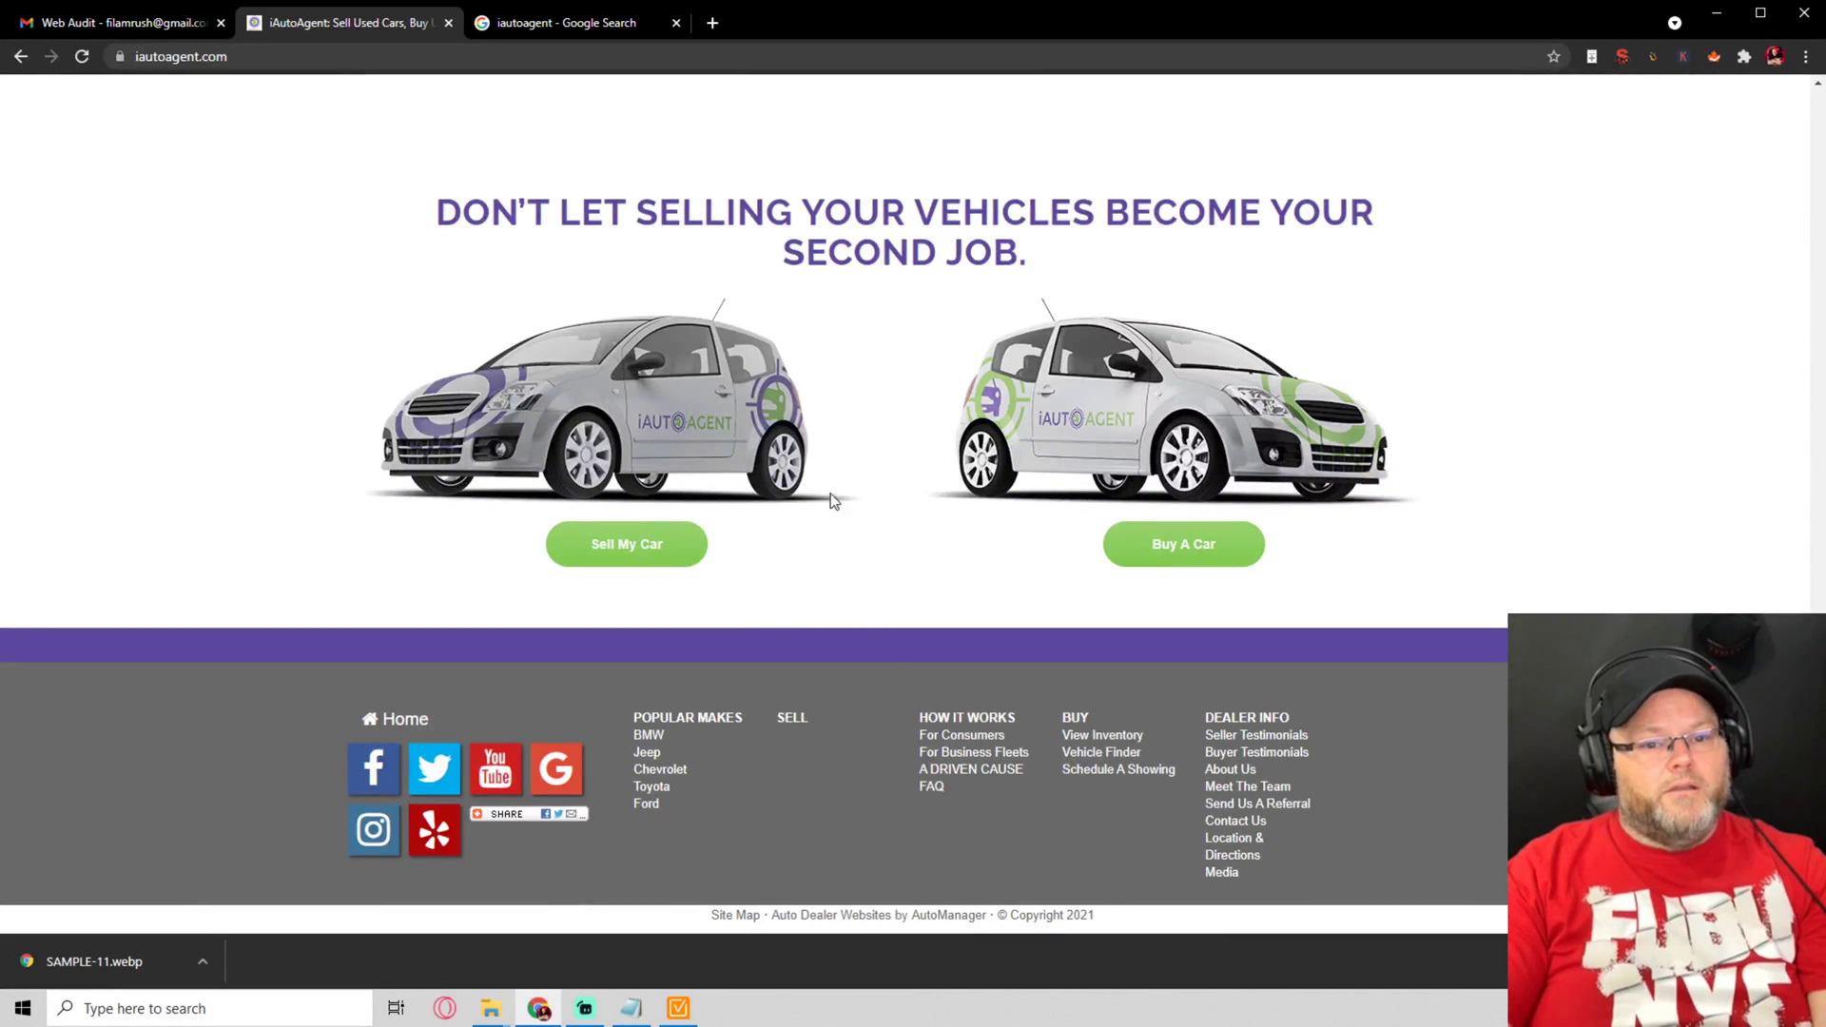
# From the top of the home page, view the How It Works page
pyautogui.click(1818, 117)
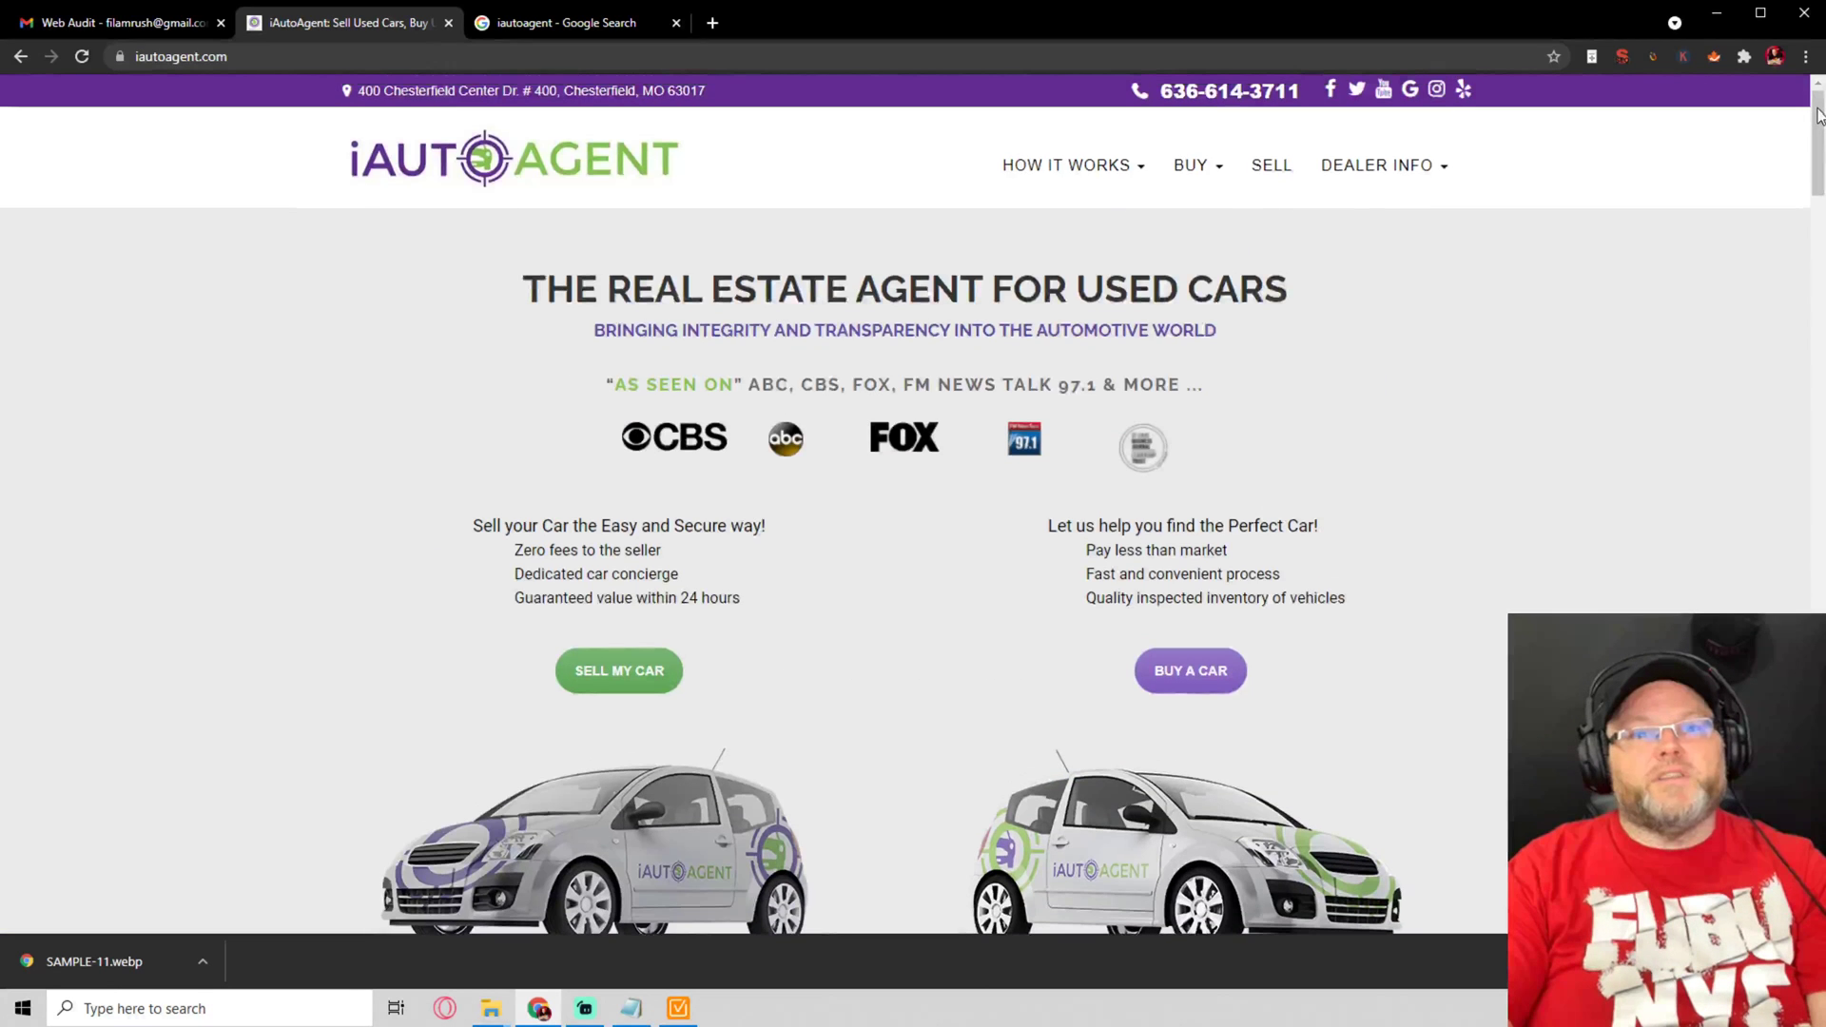
pyautogui.click(1137, 169)
pyautogui.click(1112, 204)
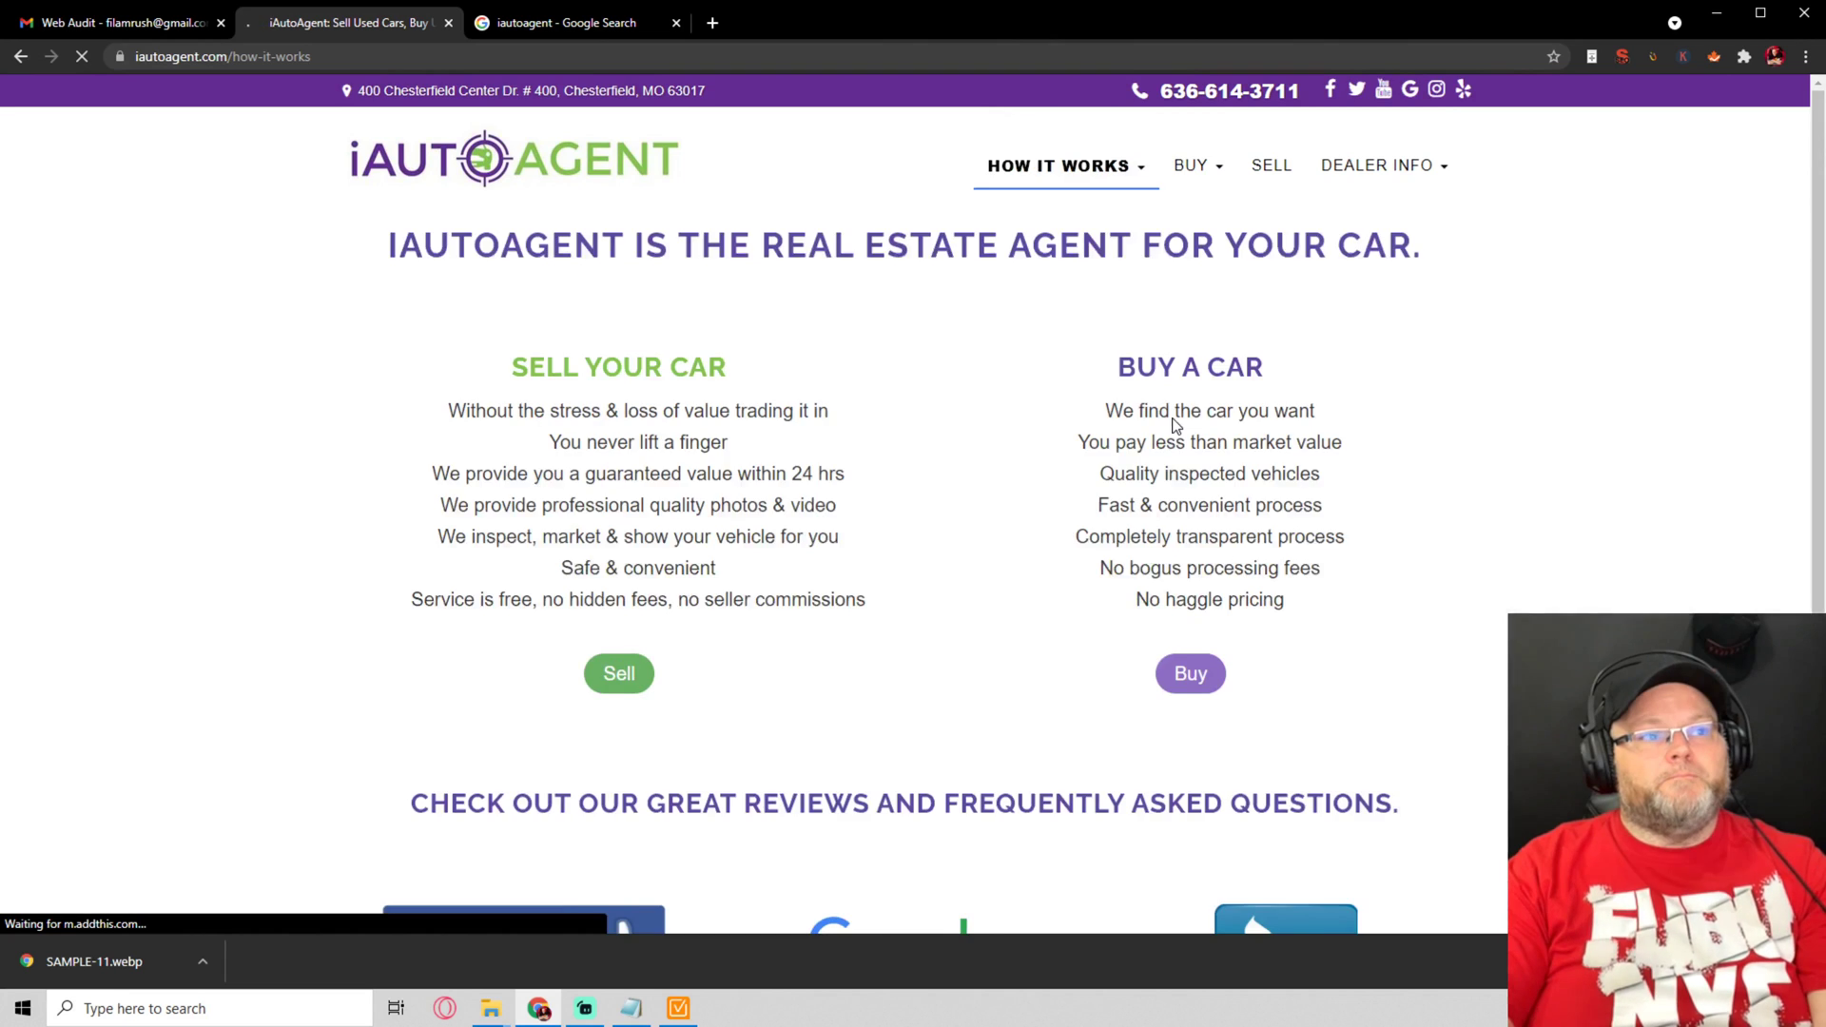
pyautogui.scroll(-5, 1175, 418)
pyautogui.scroll(5, 1172, 424)
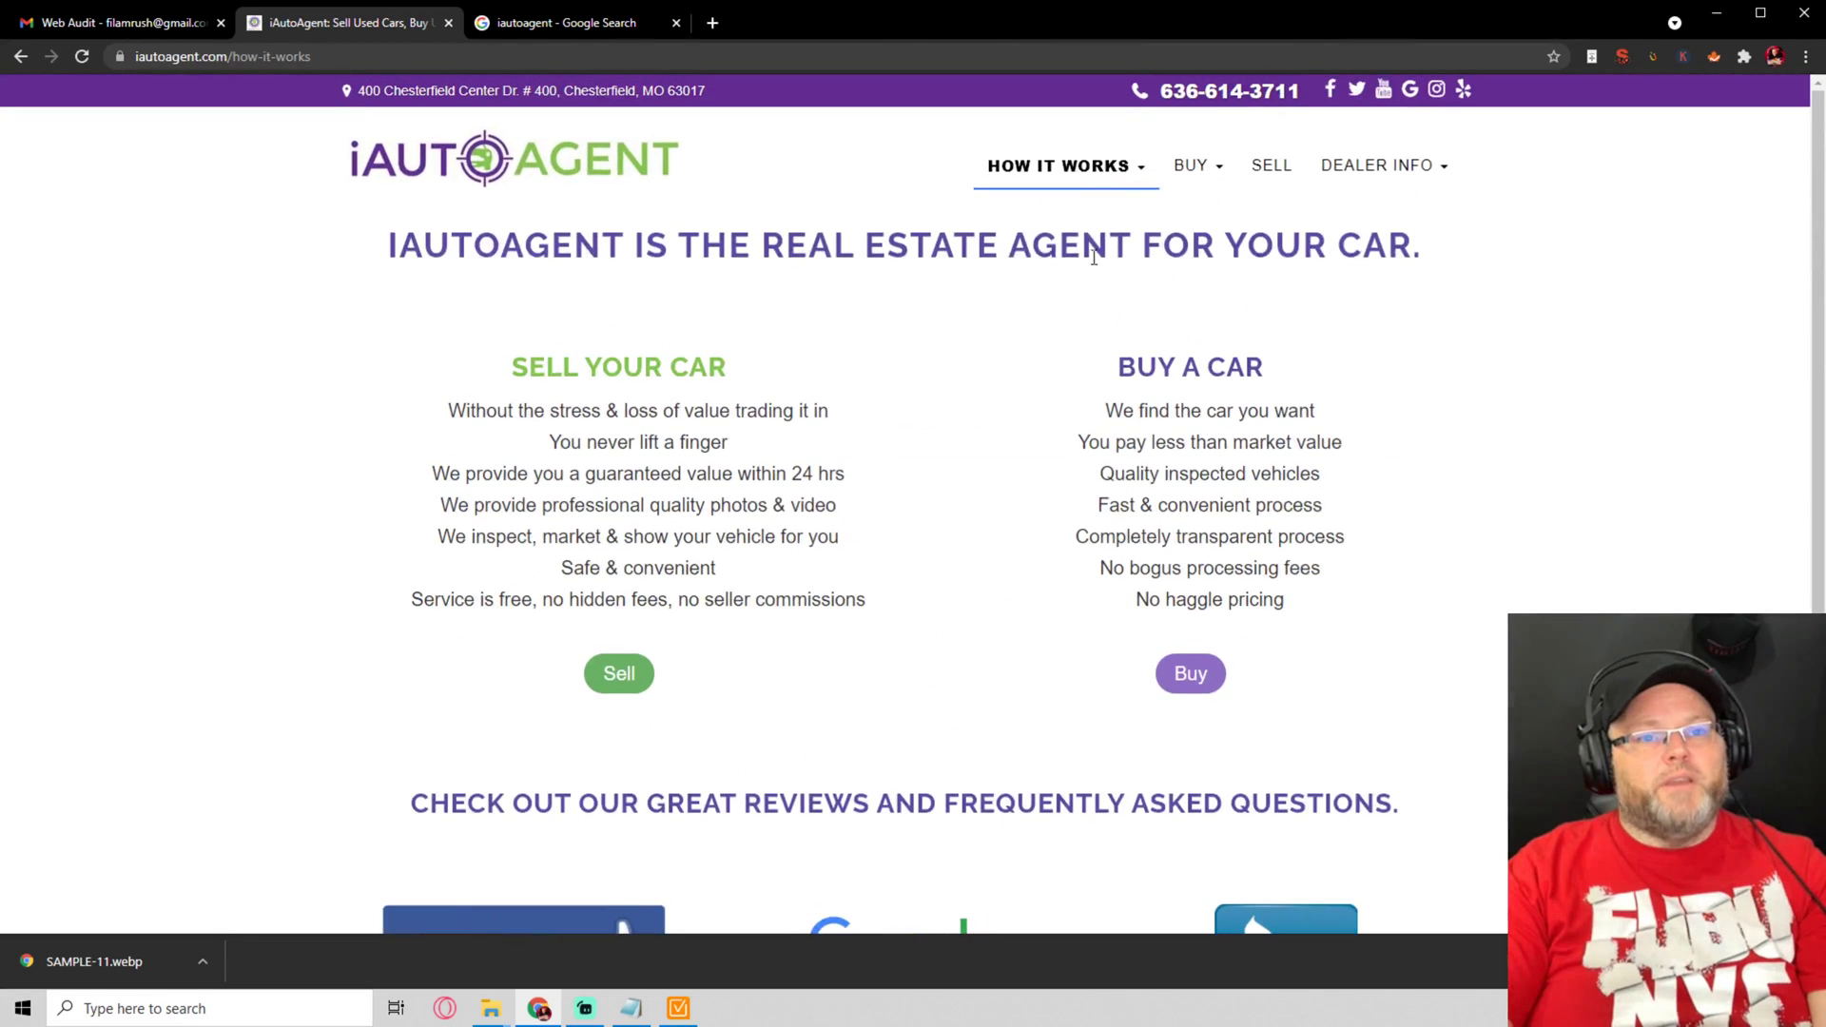
# Review the For Business Fleets page from top to bottom
pyautogui.click(1120, 238)
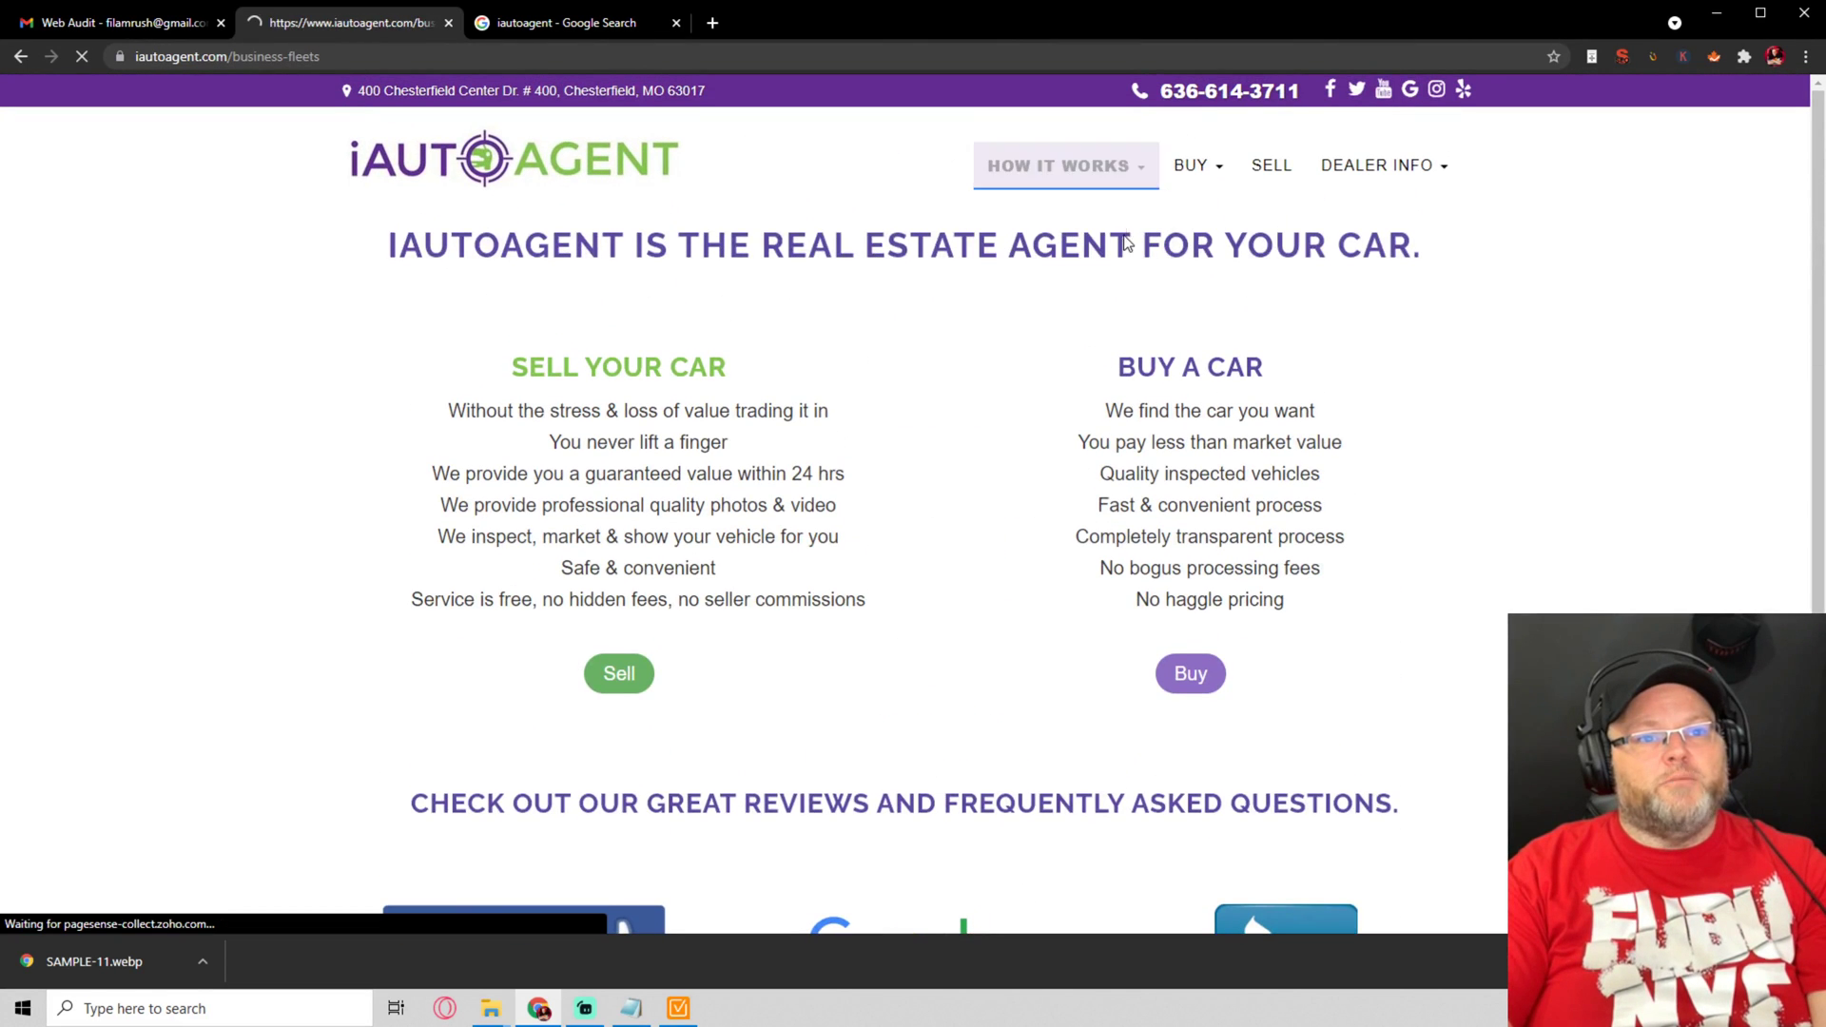
pyautogui.scroll(-10, 1120, 465)
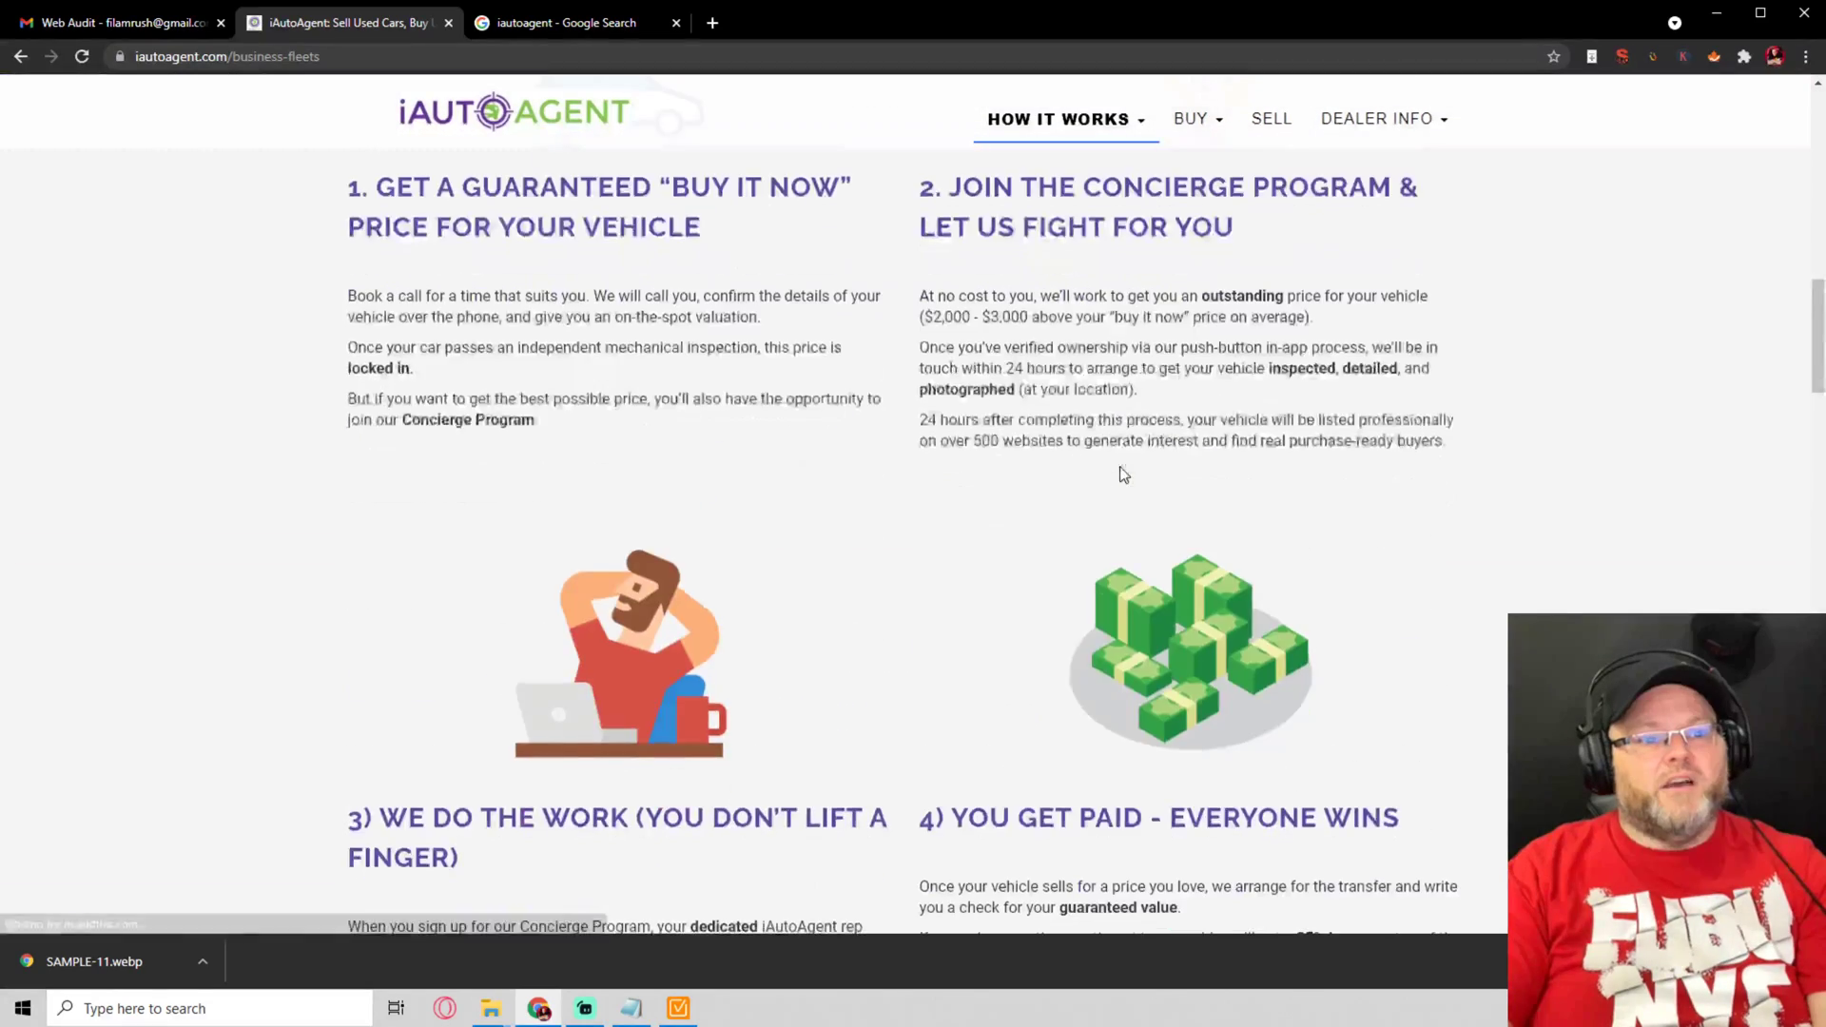
pyautogui.scroll(-12, 1123, 475)
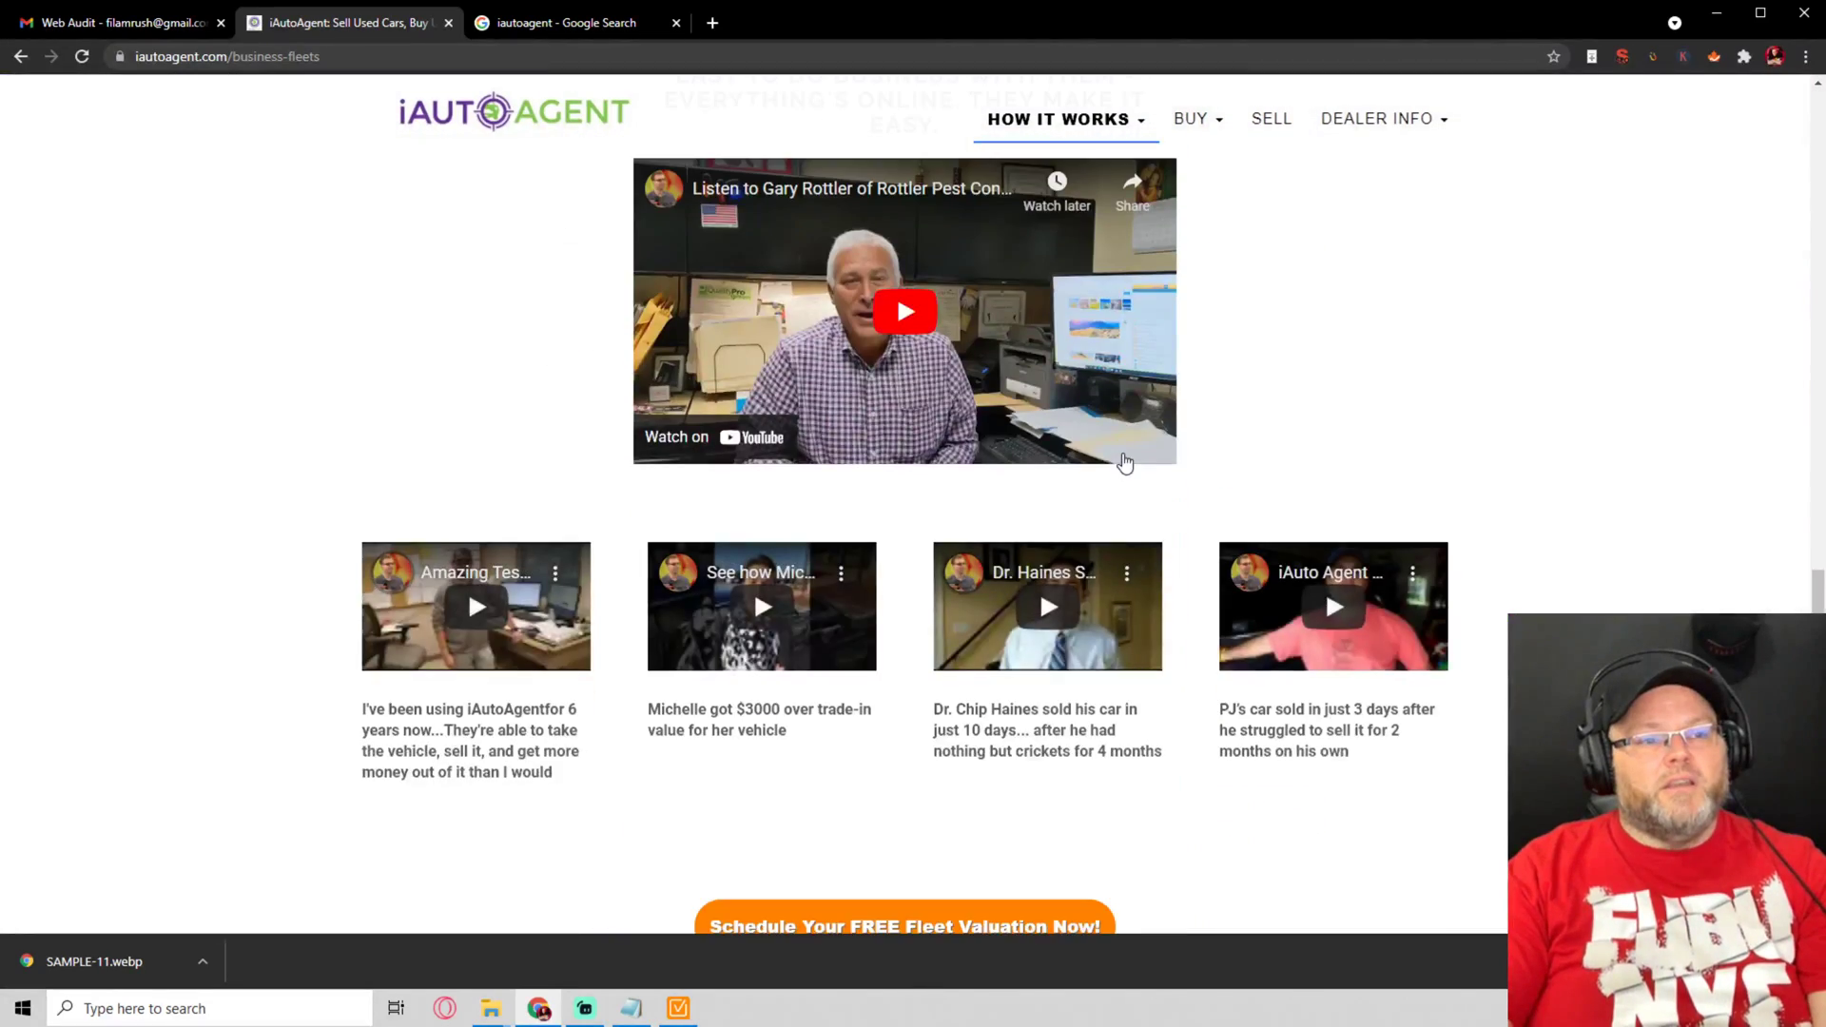
pyautogui.scroll(-12, 1125, 463)
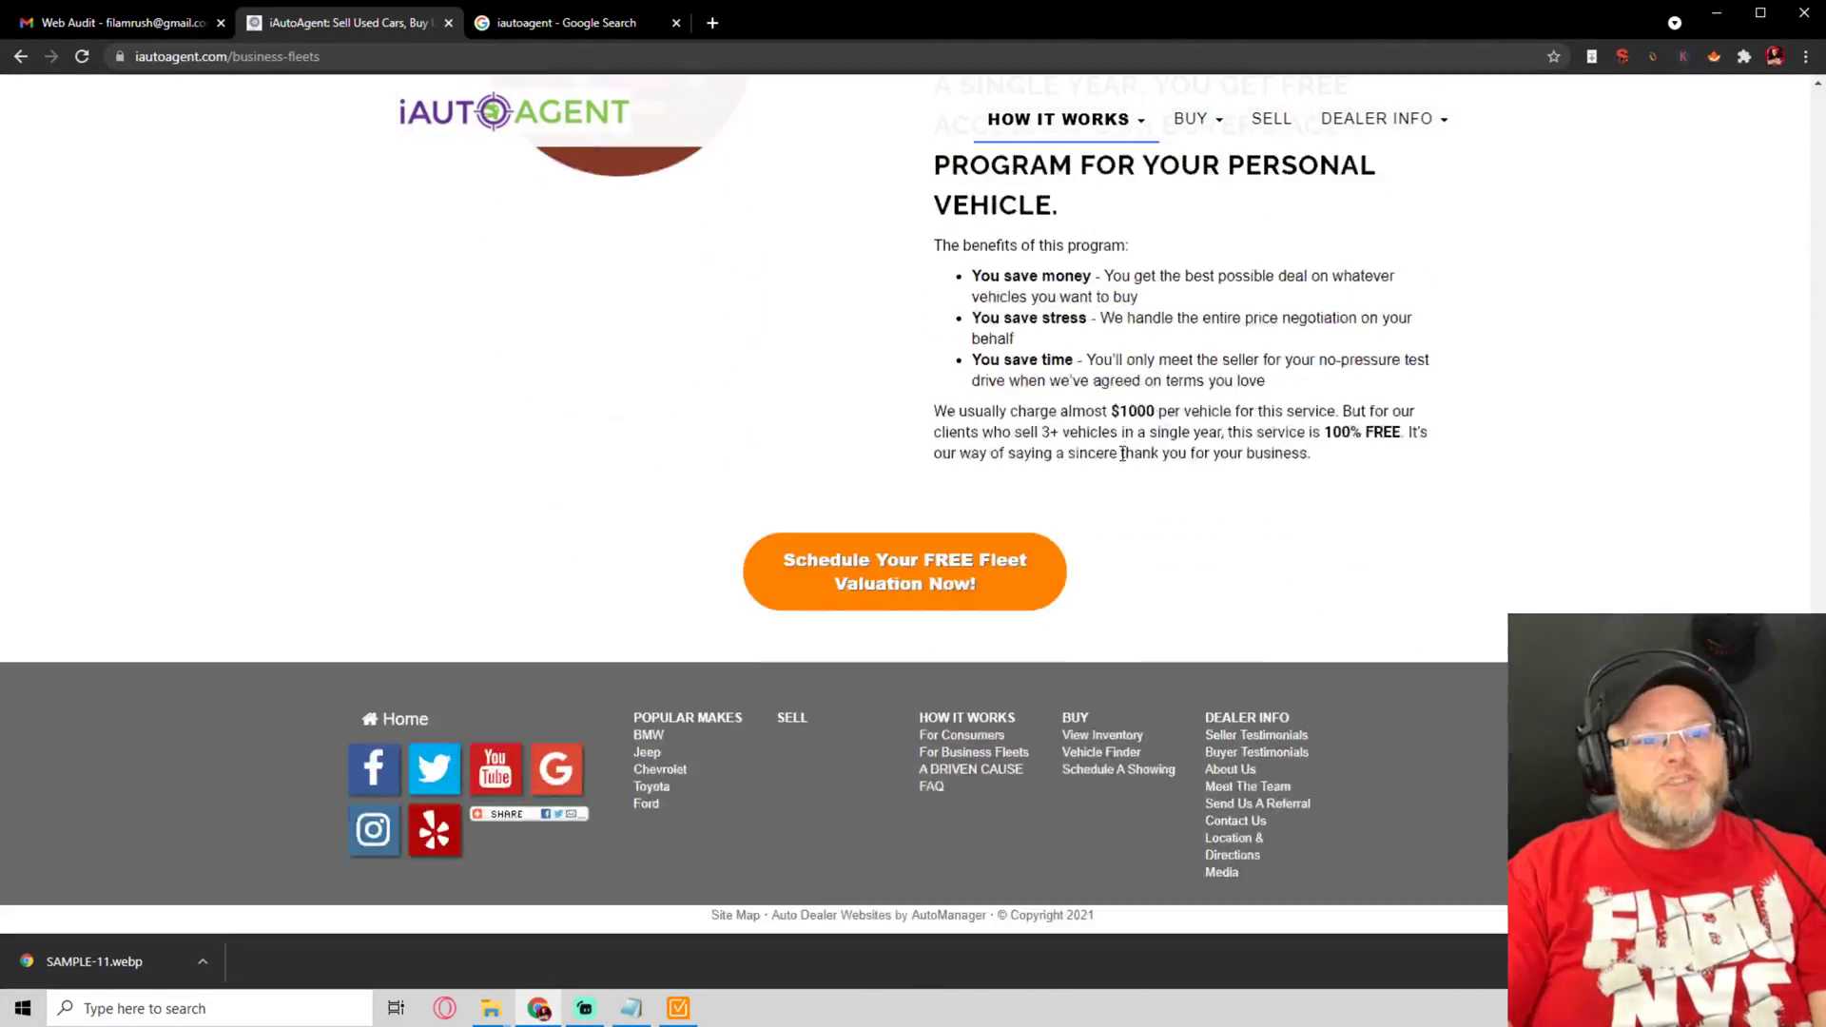
pyautogui.scroll(20, 1123, 453)
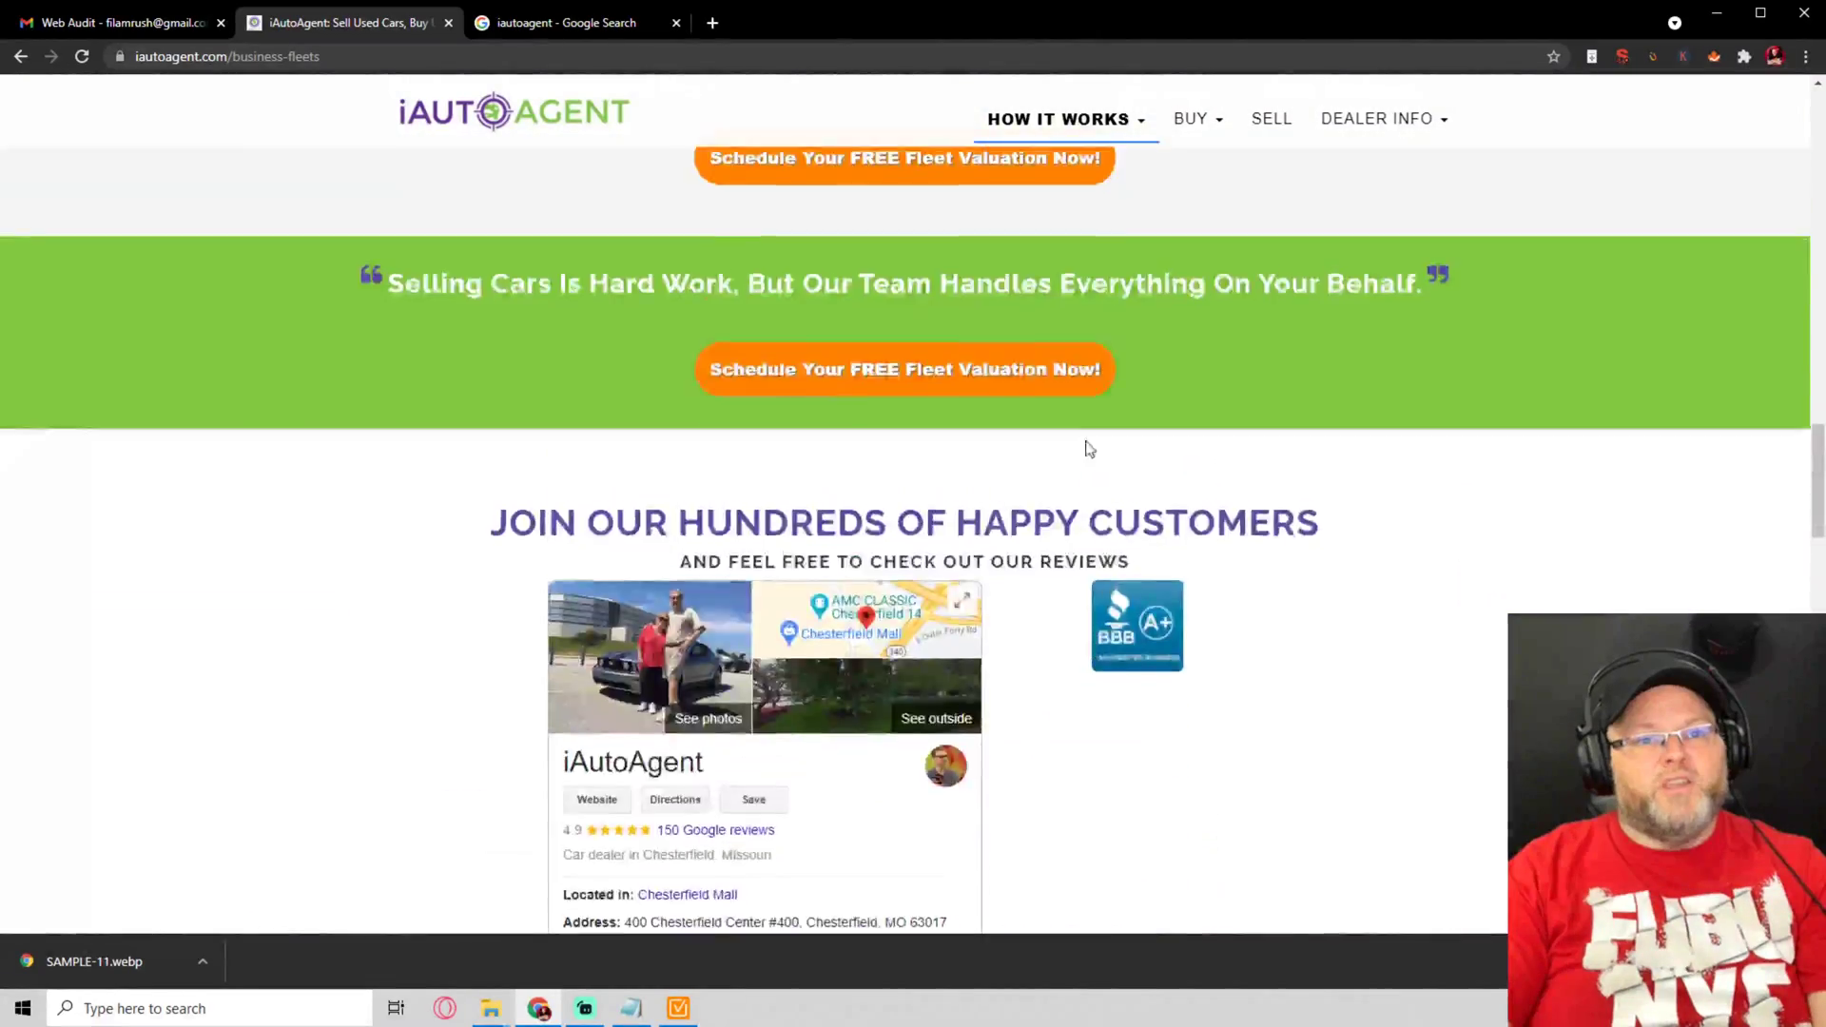
pyautogui.scroll(12, 1087, 444)
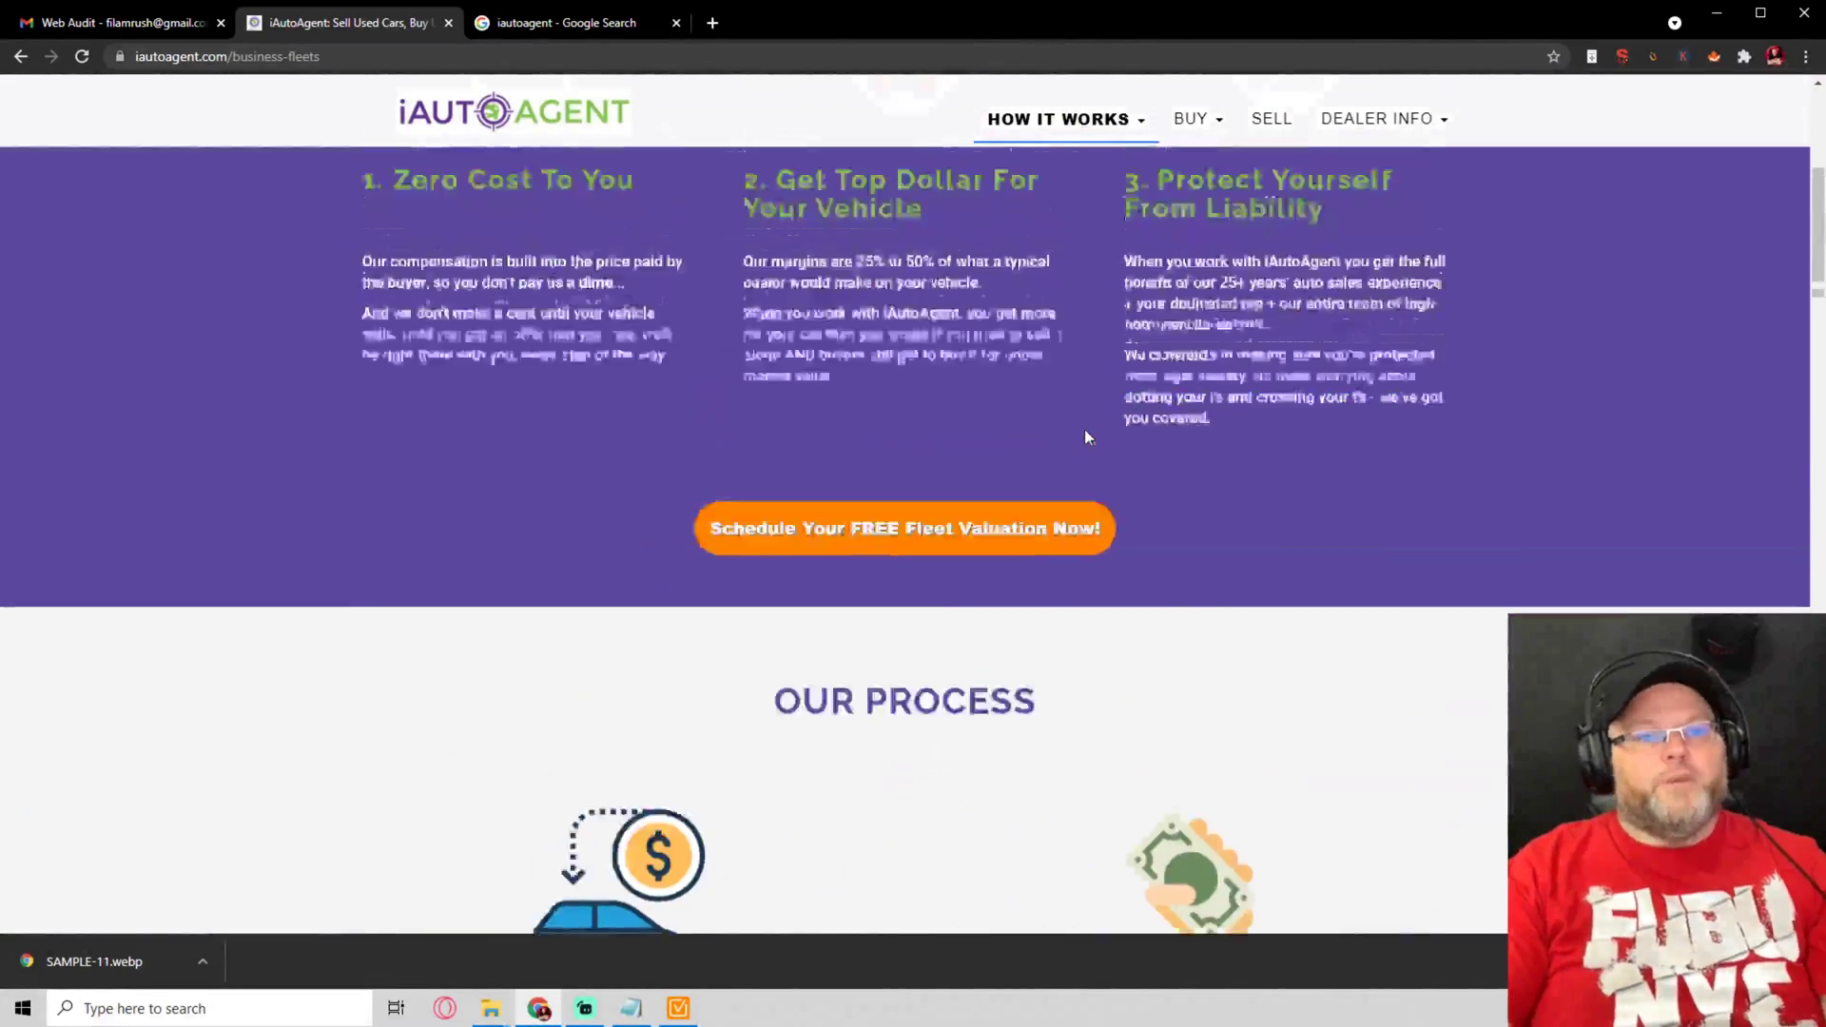
pyautogui.scroll(2, 1087, 436)
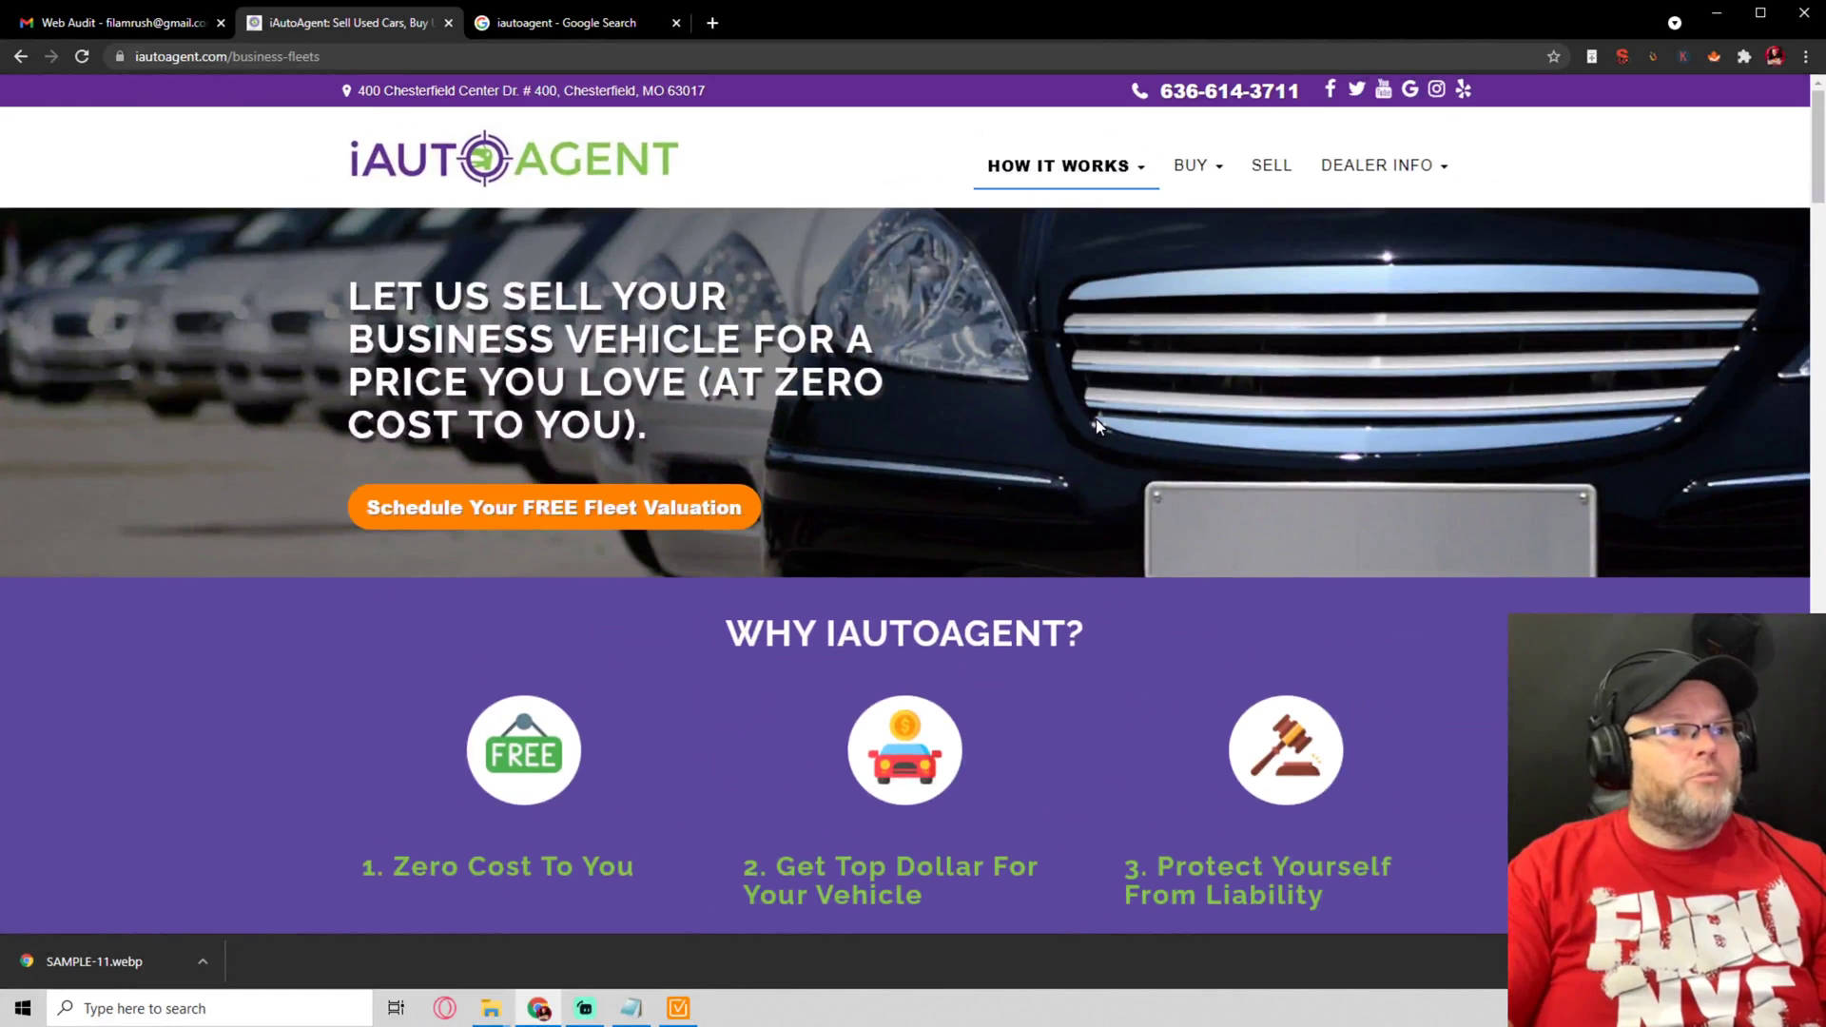
pyautogui.moveTo(1122, 171)
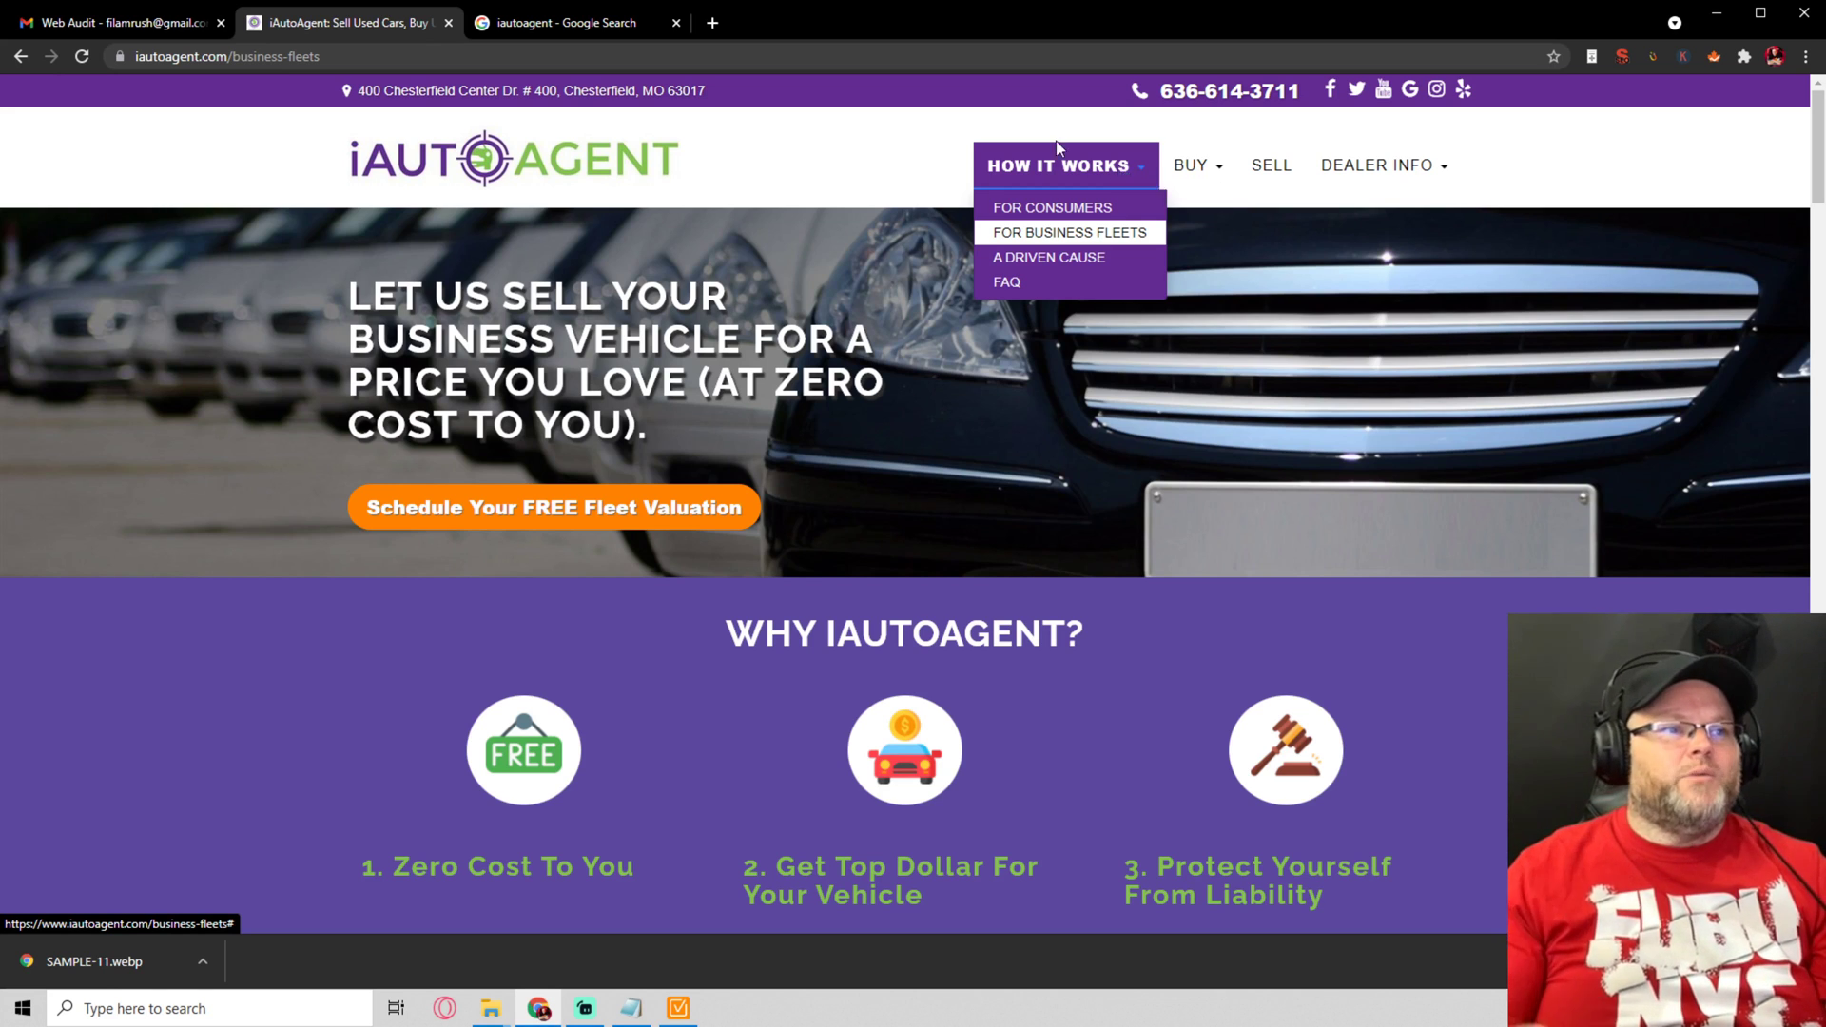
# Load sodinstallstlouis.com in a new tab via 'sod' autocomplete
pyautogui.click(712, 22)
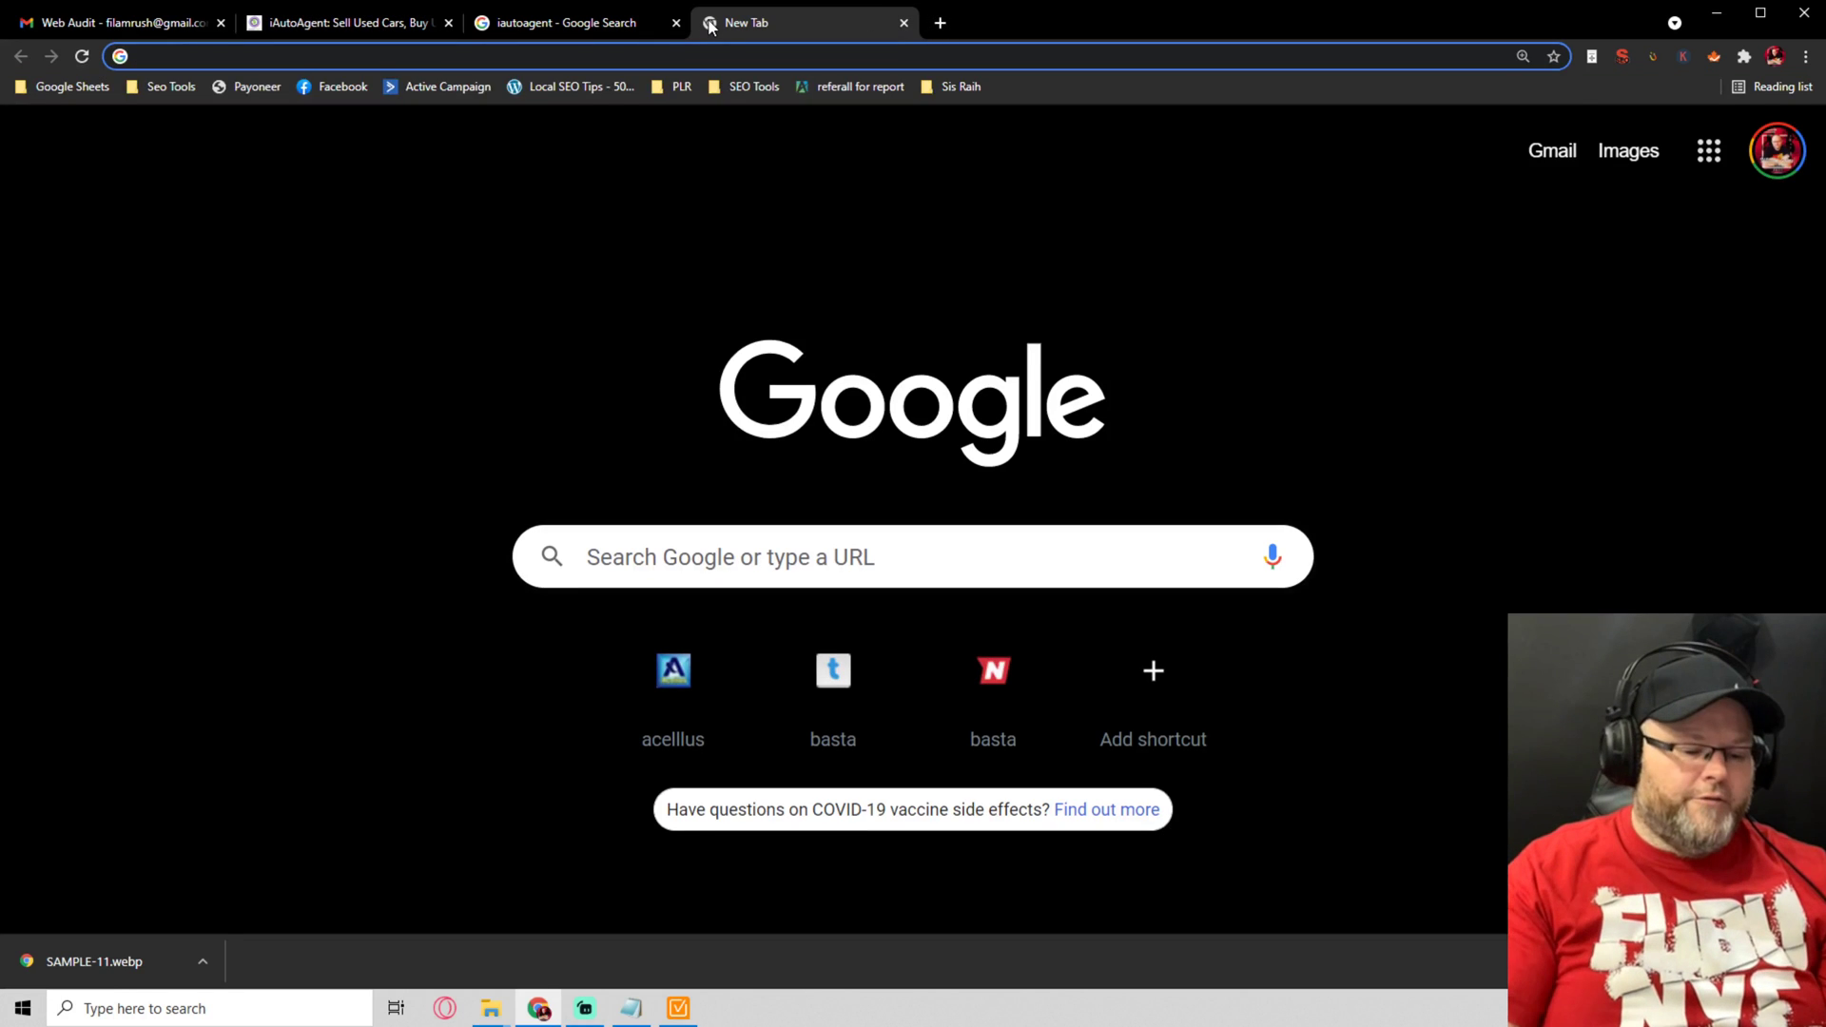
pyautogui.write('sodinstallstlouis.com')
pyautogui.press('Return')
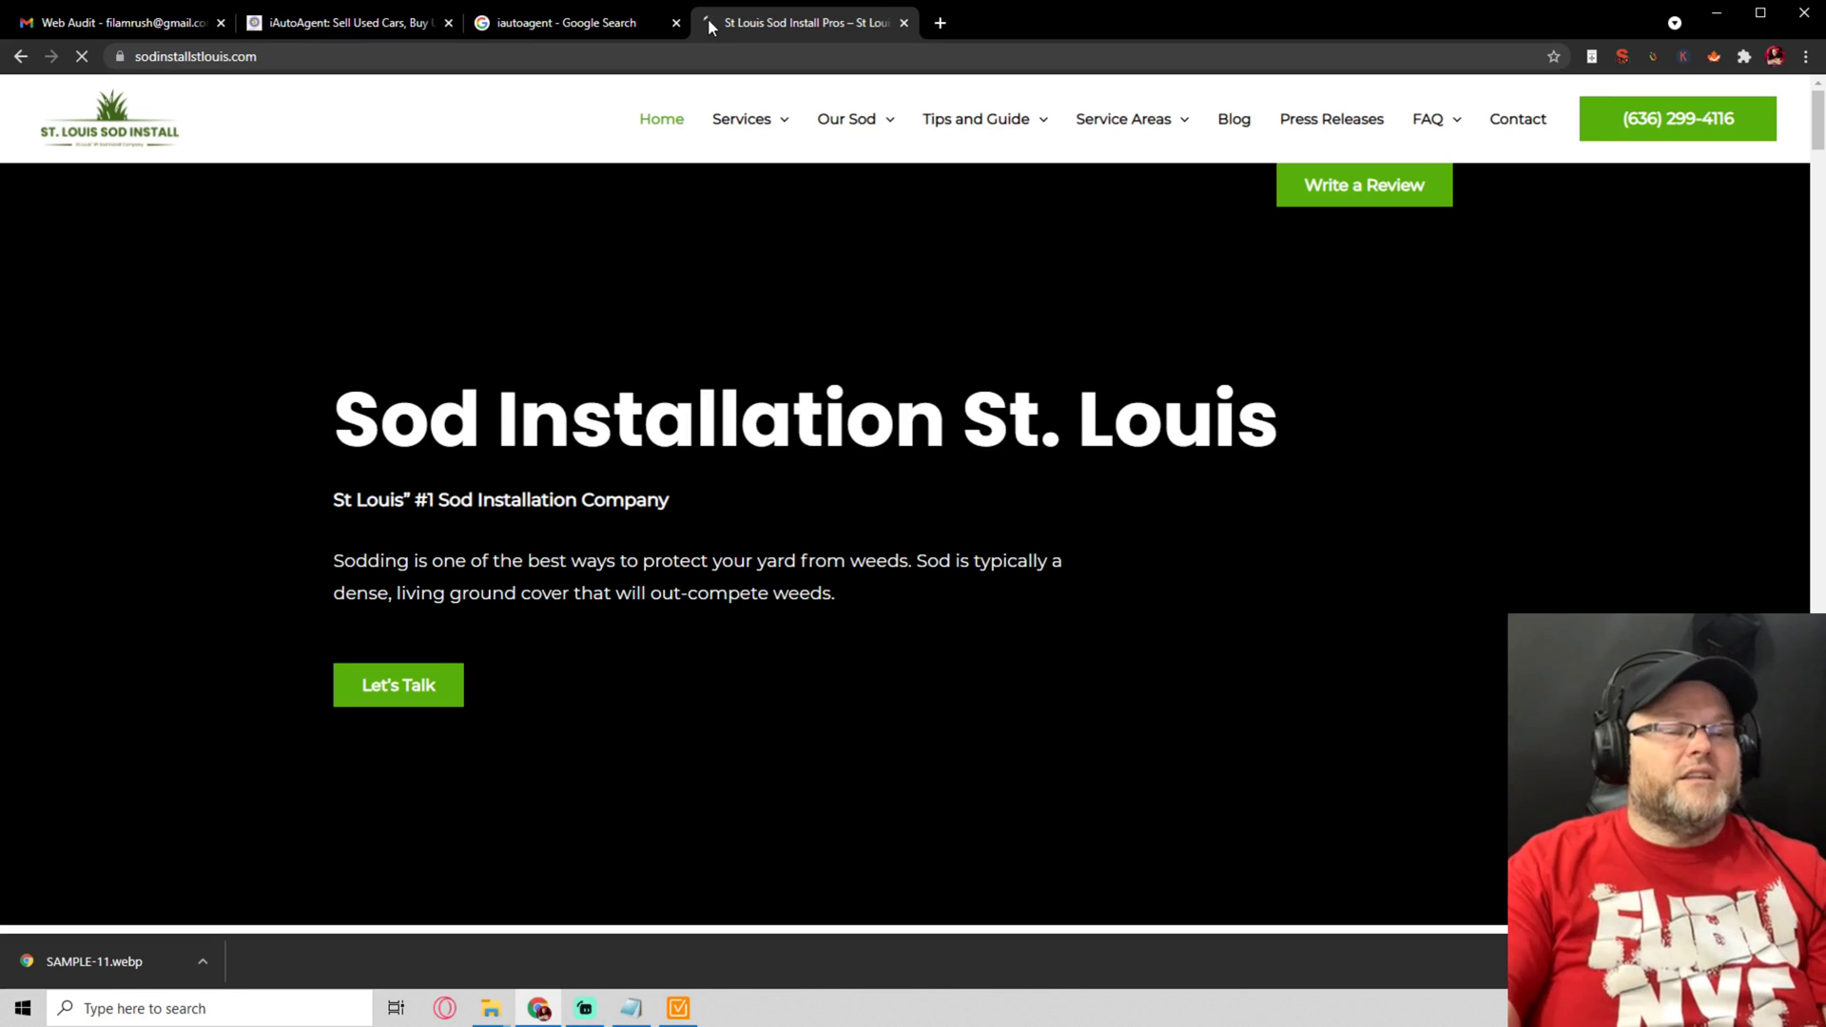
# Go back through the iAutoAgent tab to the iautoagent Google search results
pyautogui.moveTo(950, 124)
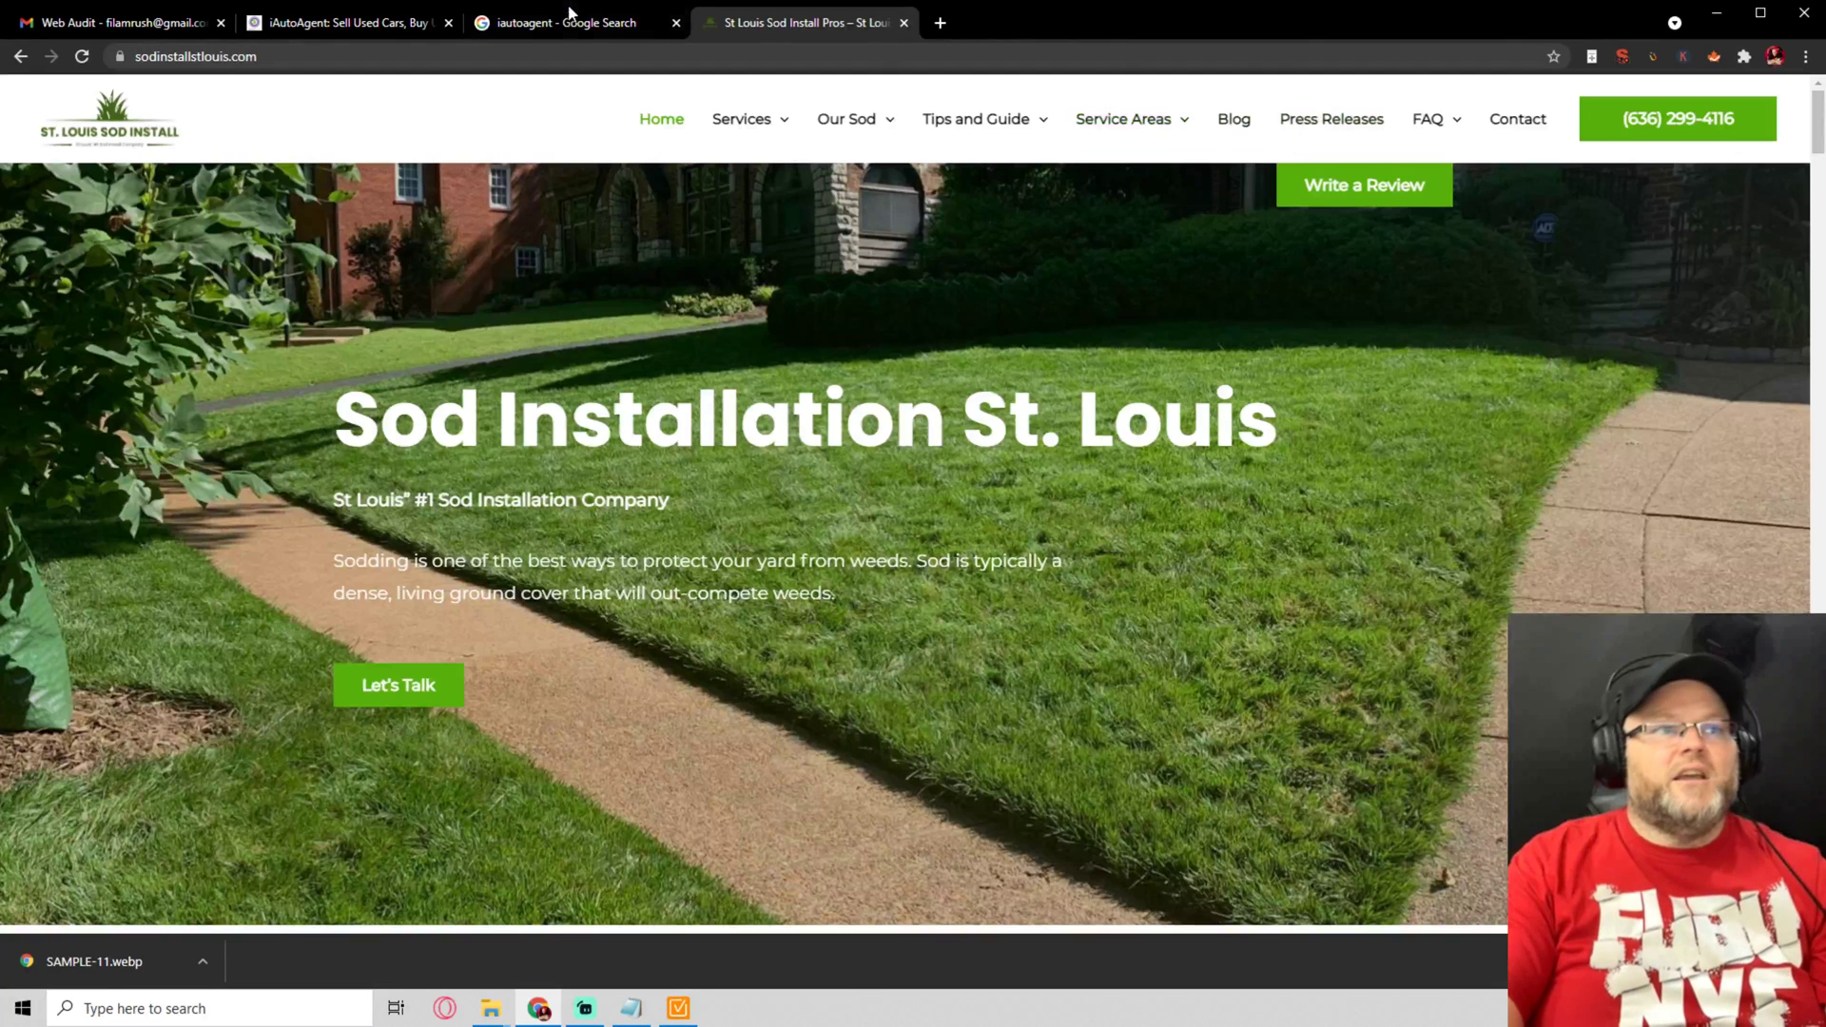
pyautogui.click(361, 23)
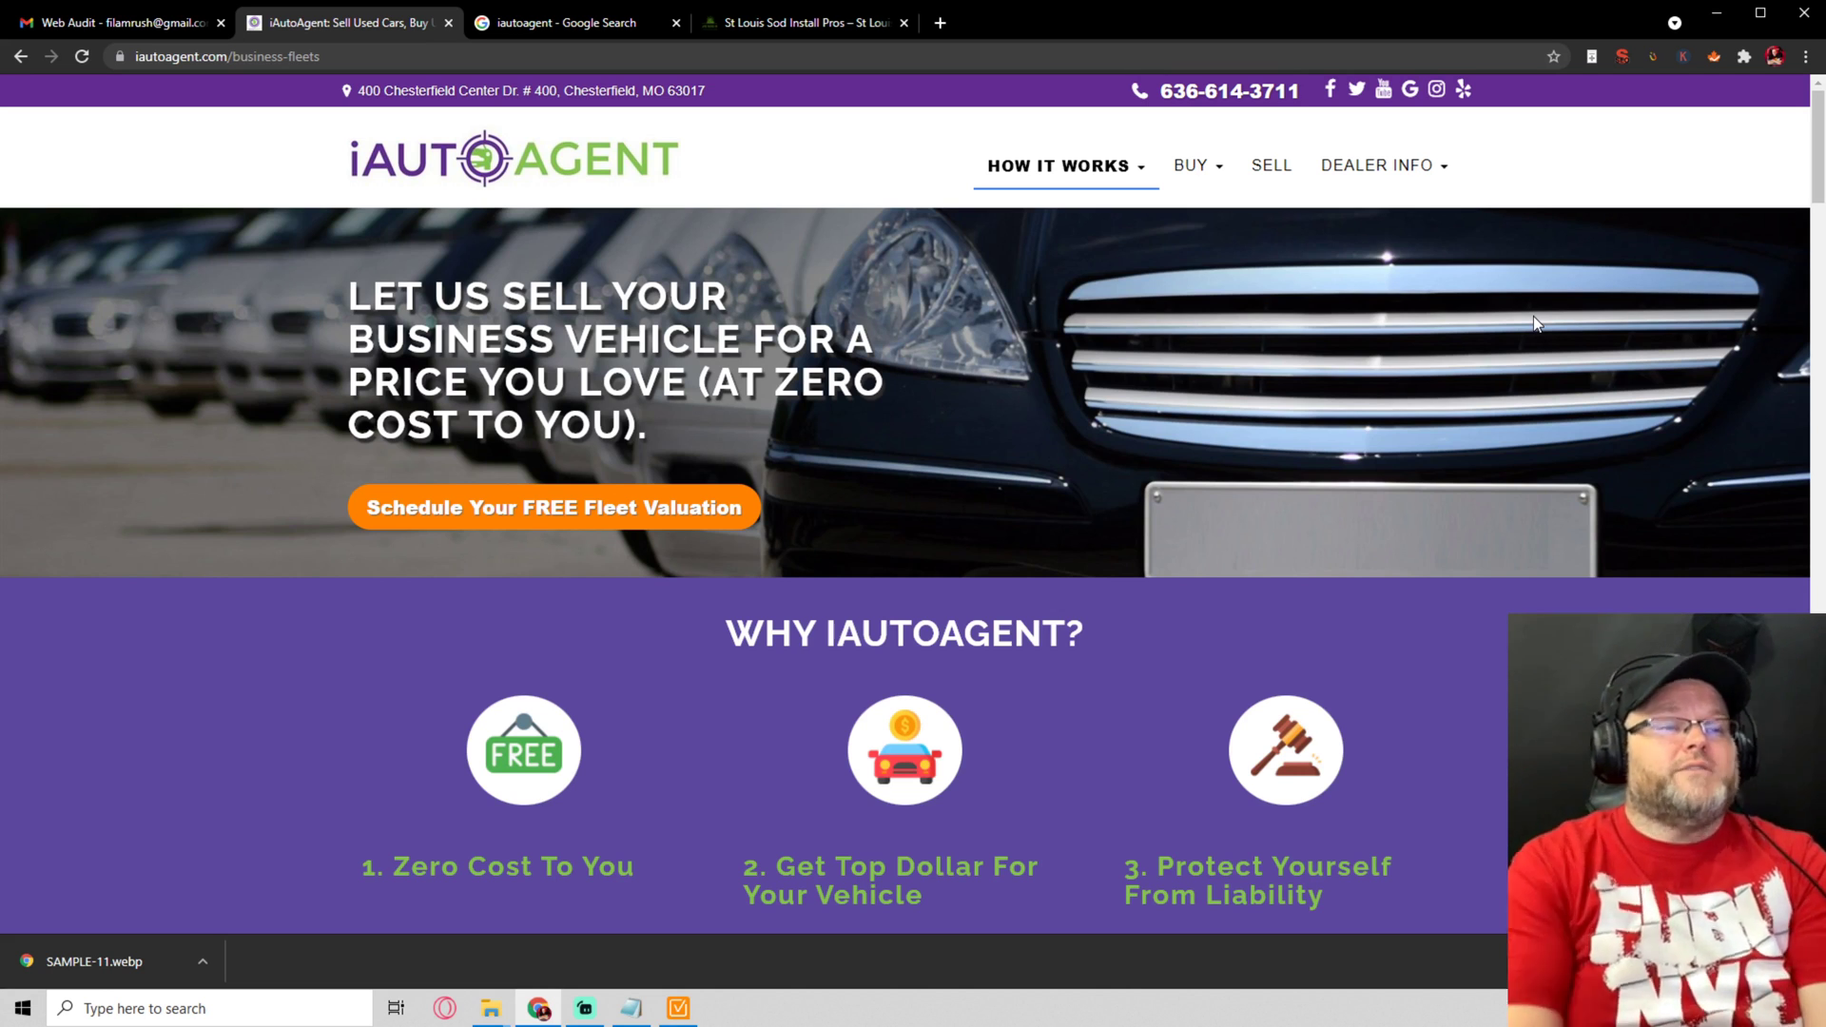
pyautogui.click(576, 23)
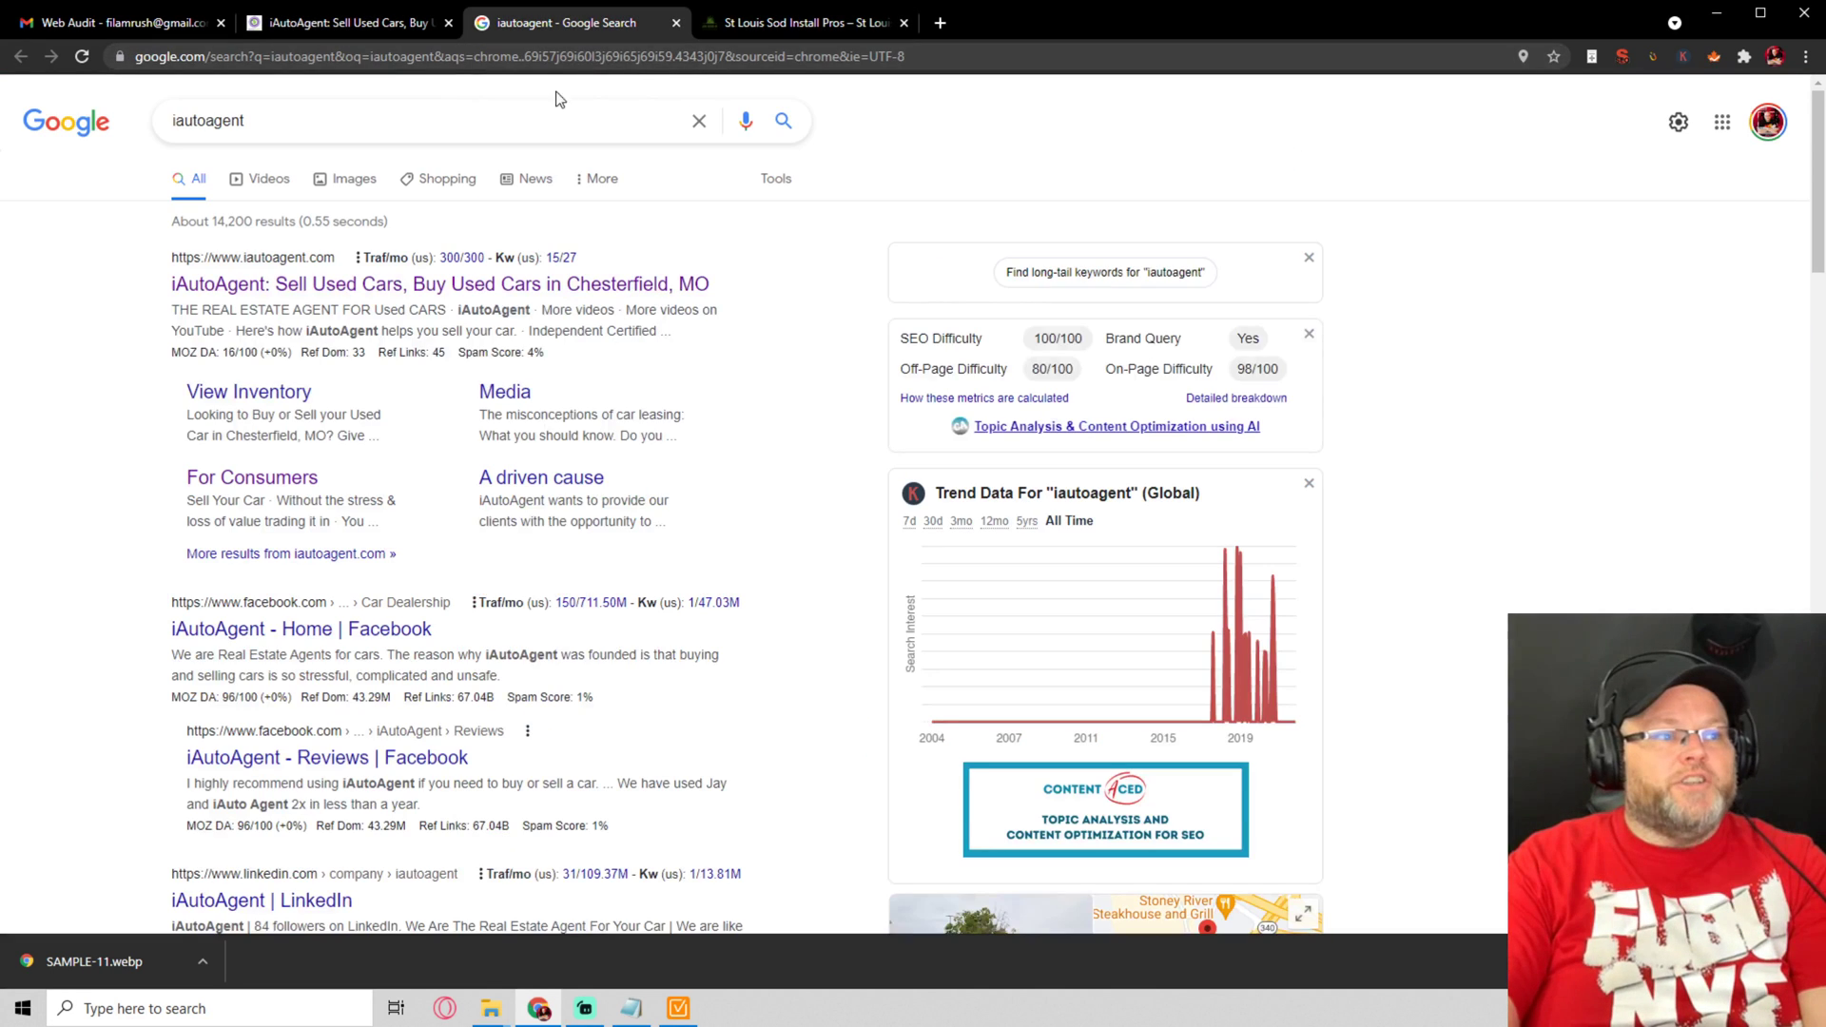
# Open iAutoAgent's 184 Google reviews and like the first two reviews
pyautogui.scroll(-8, 823, 239)
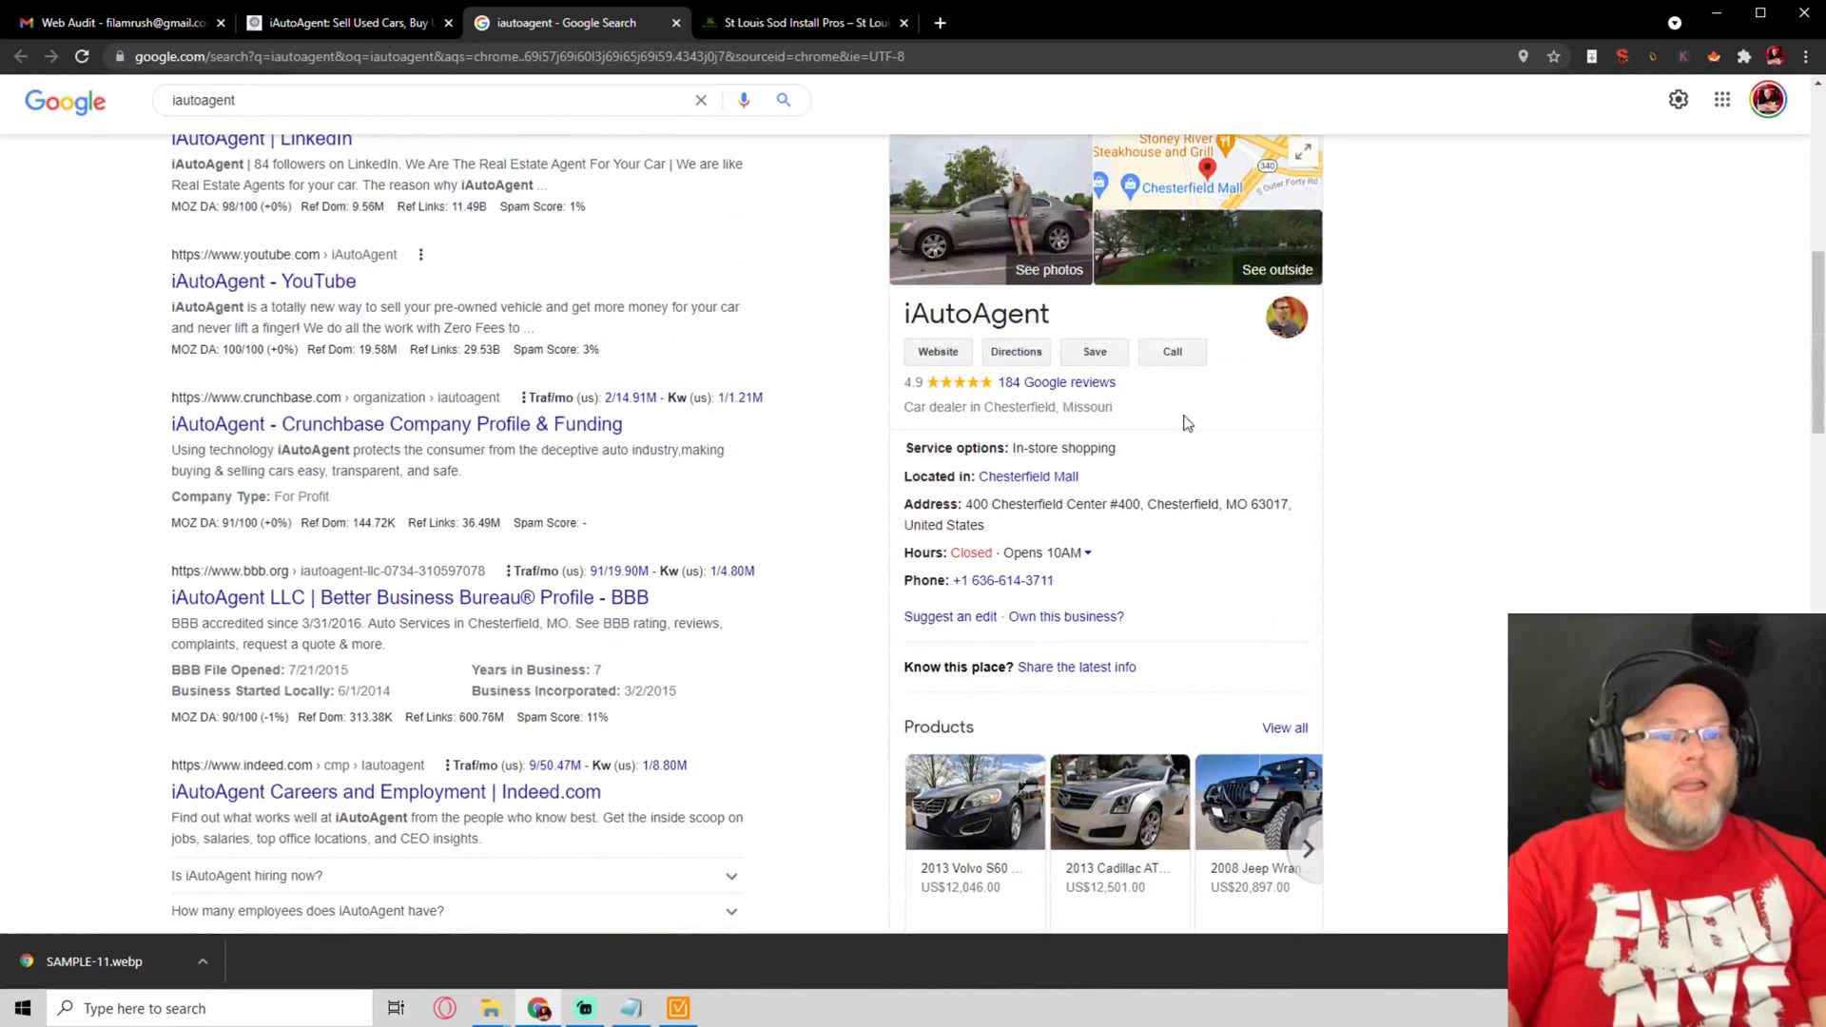
pyautogui.click(1088, 384)
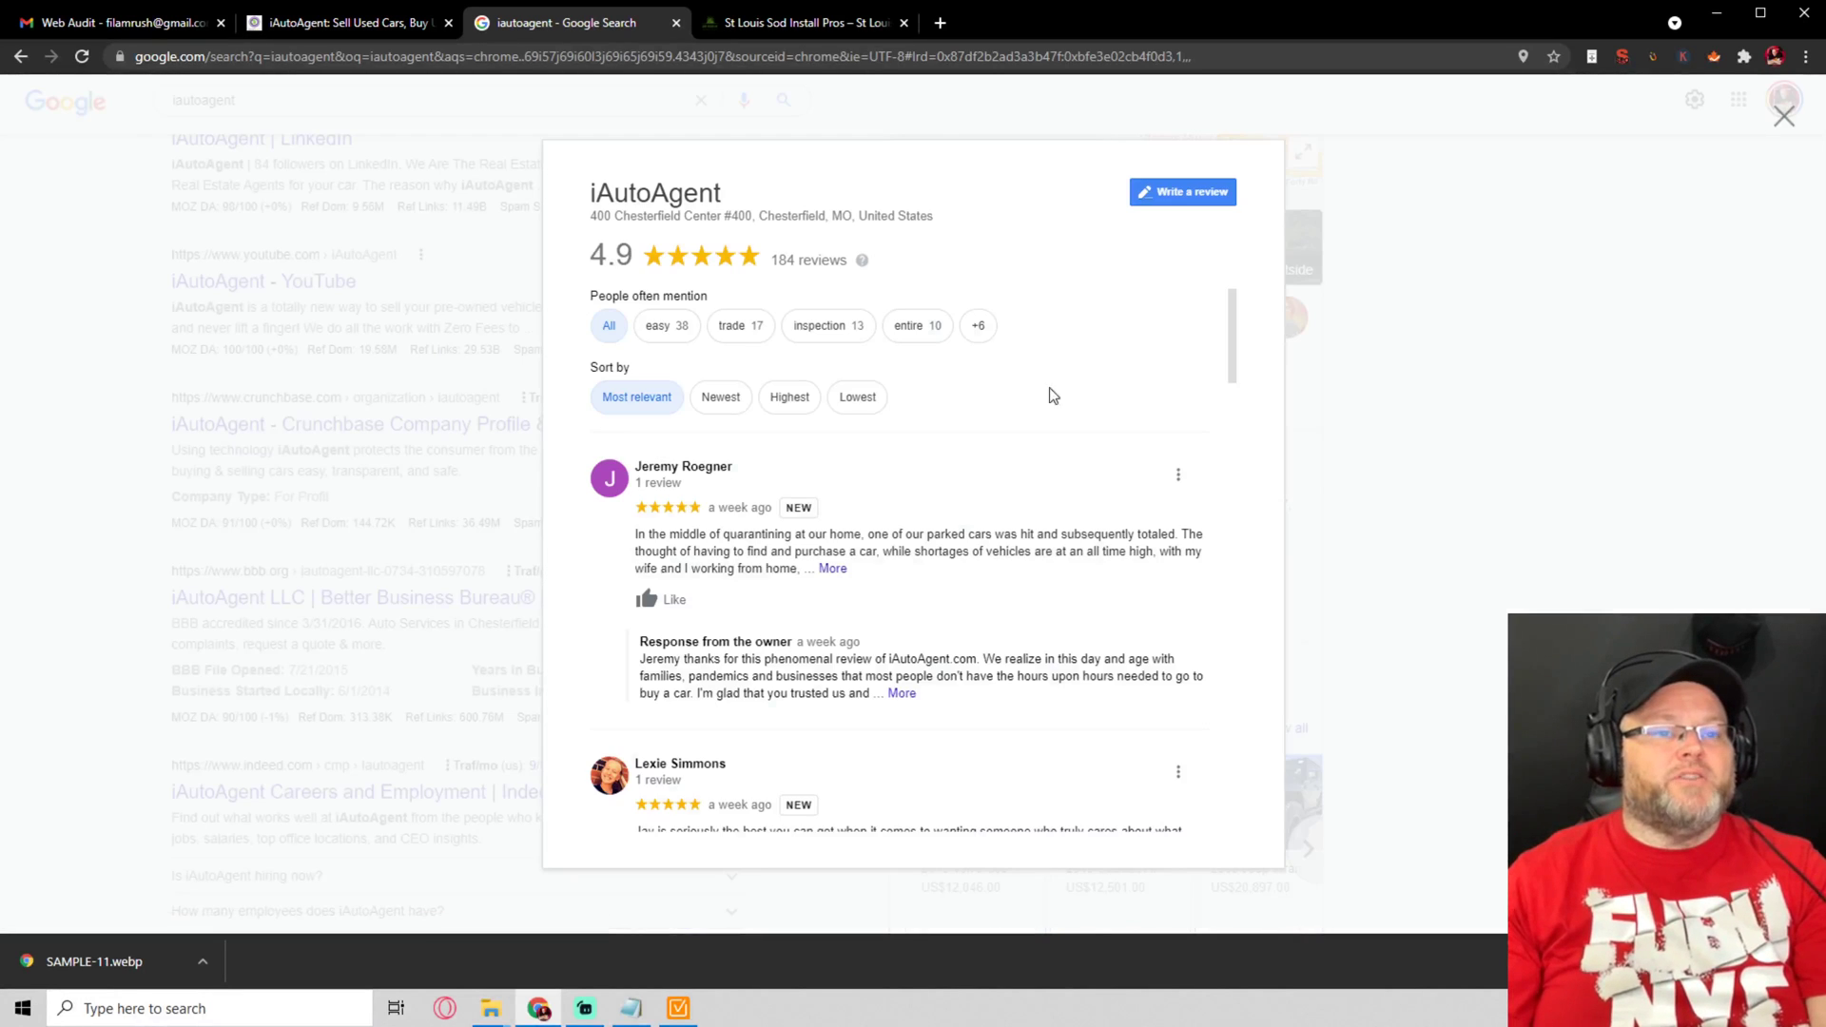
pyautogui.scroll(-3, 967, 409)
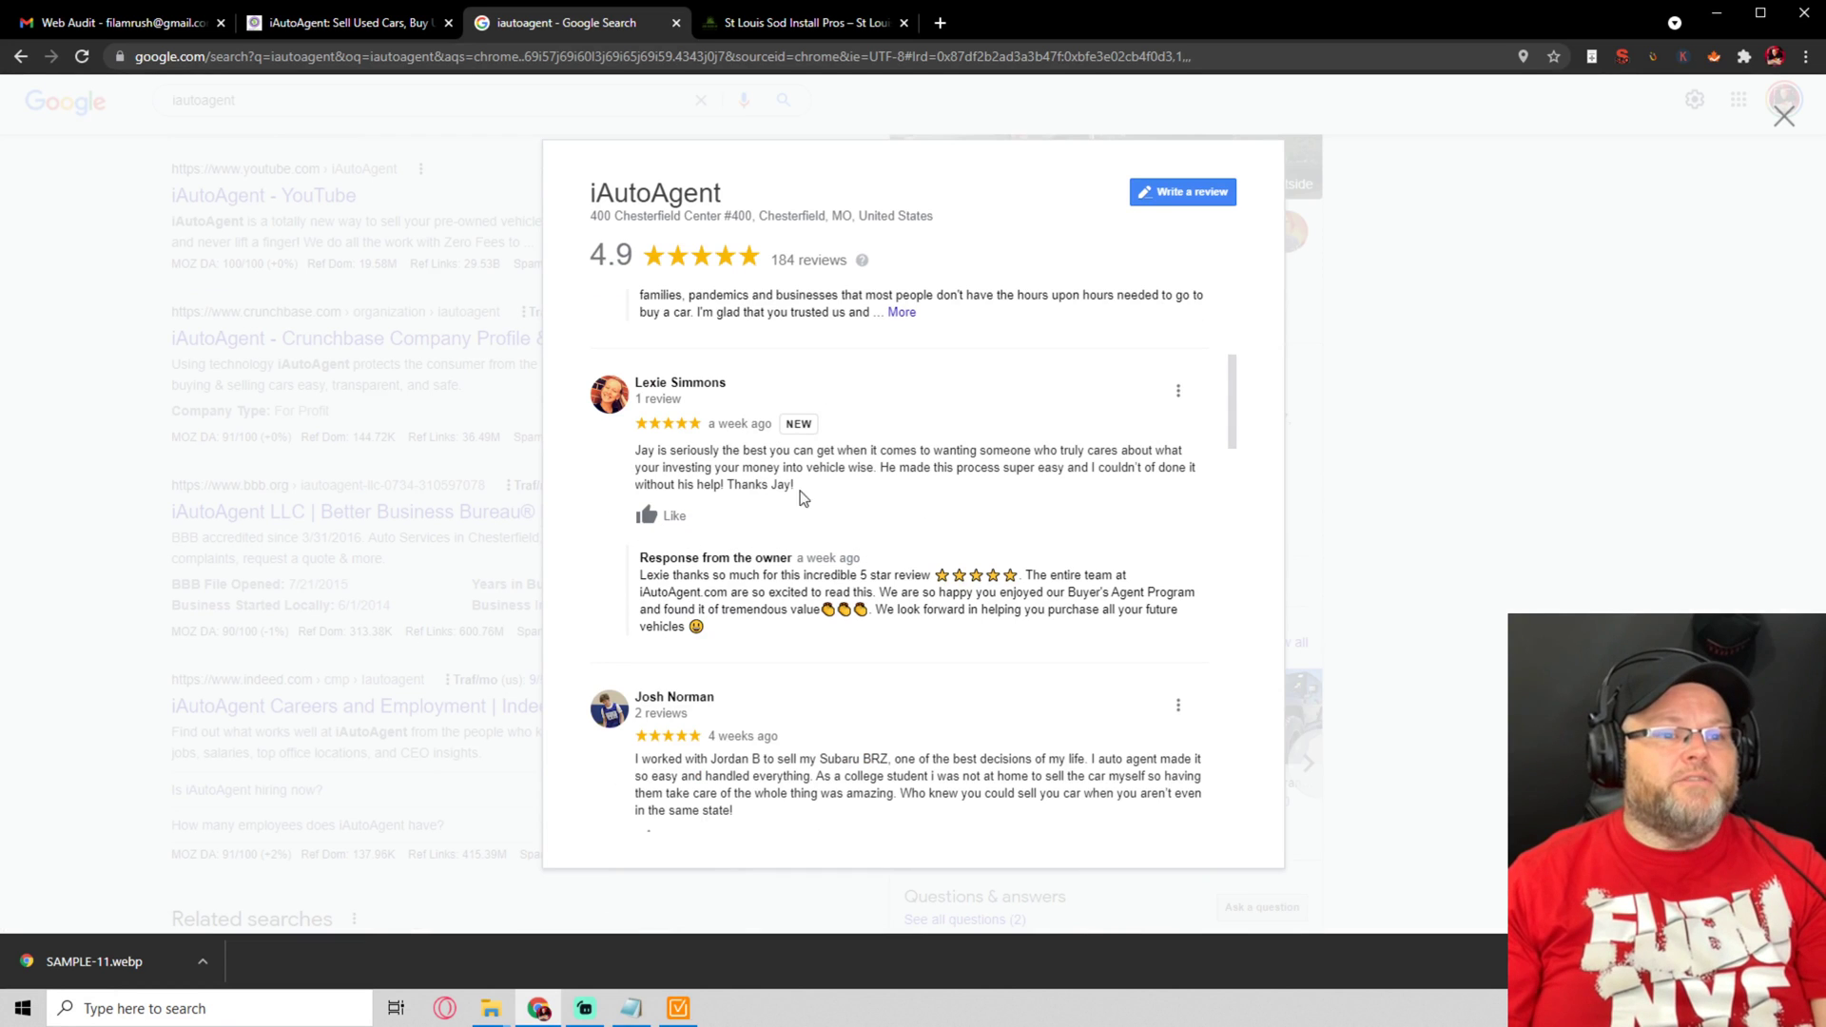
pyautogui.click(673, 518)
pyautogui.scroll(2, 674, 523)
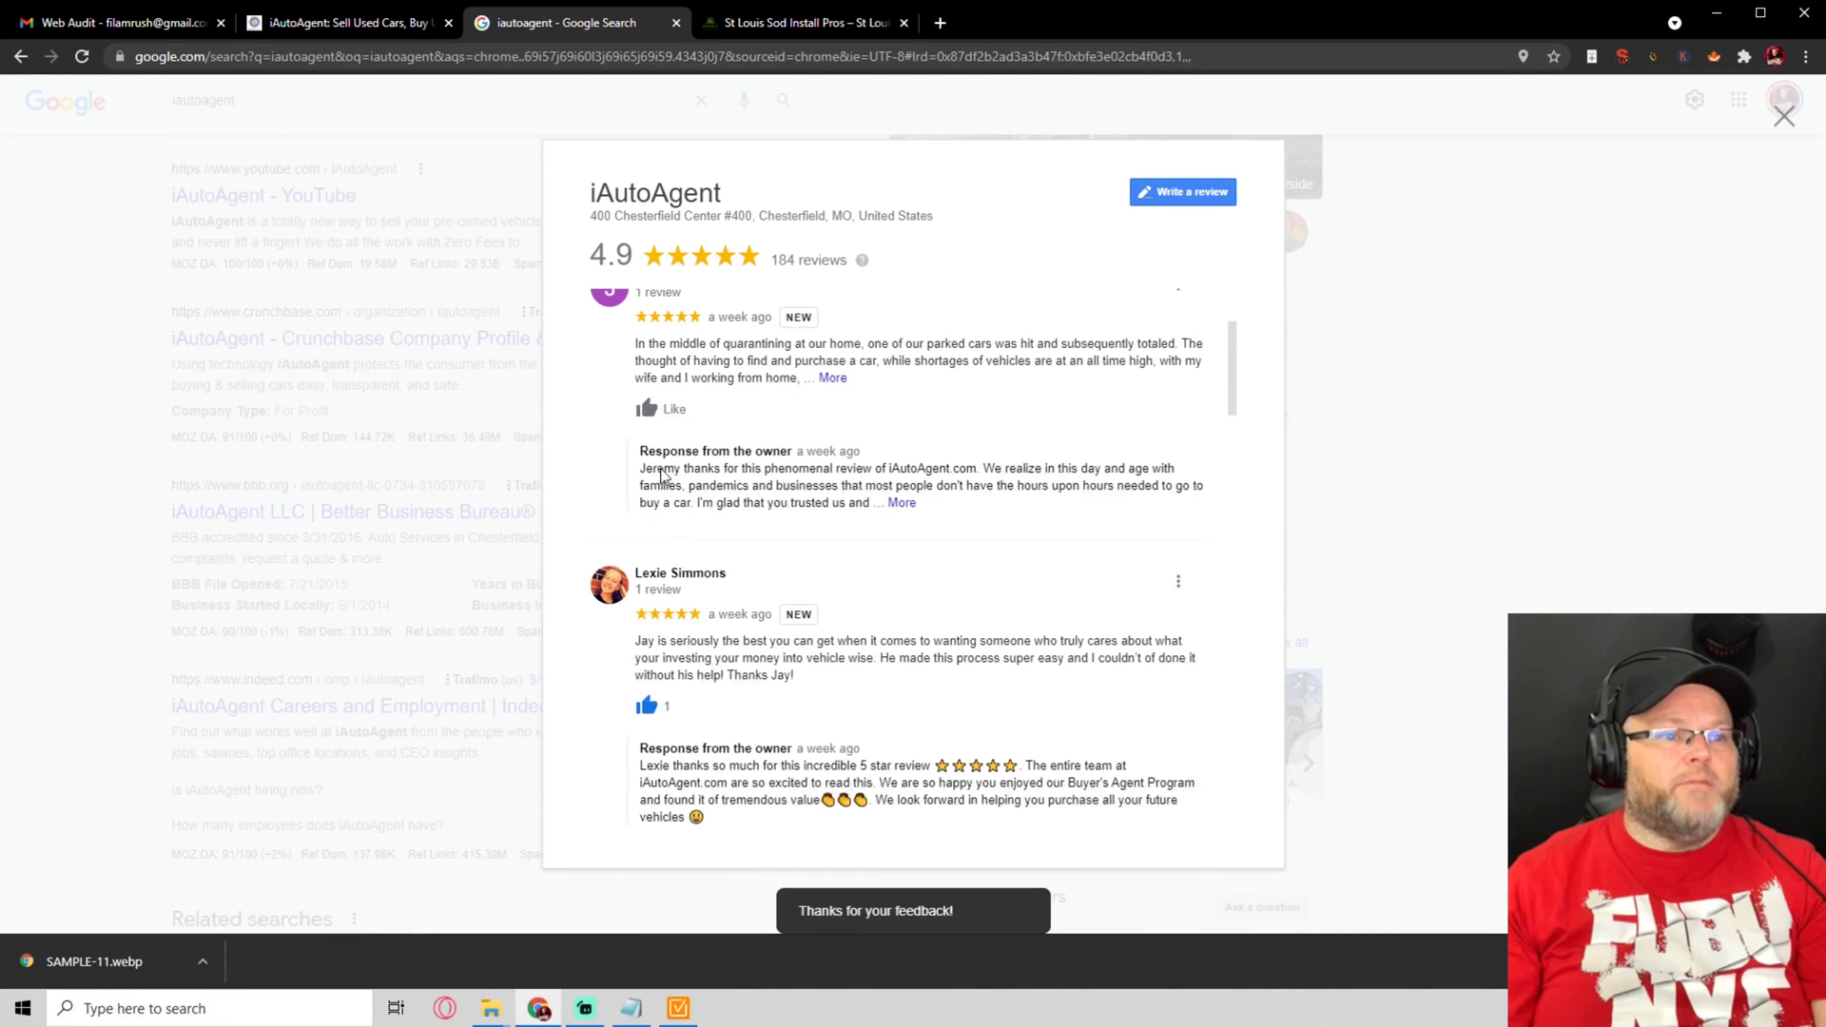
pyautogui.click(650, 411)
pyautogui.scroll(2, 670, 457)
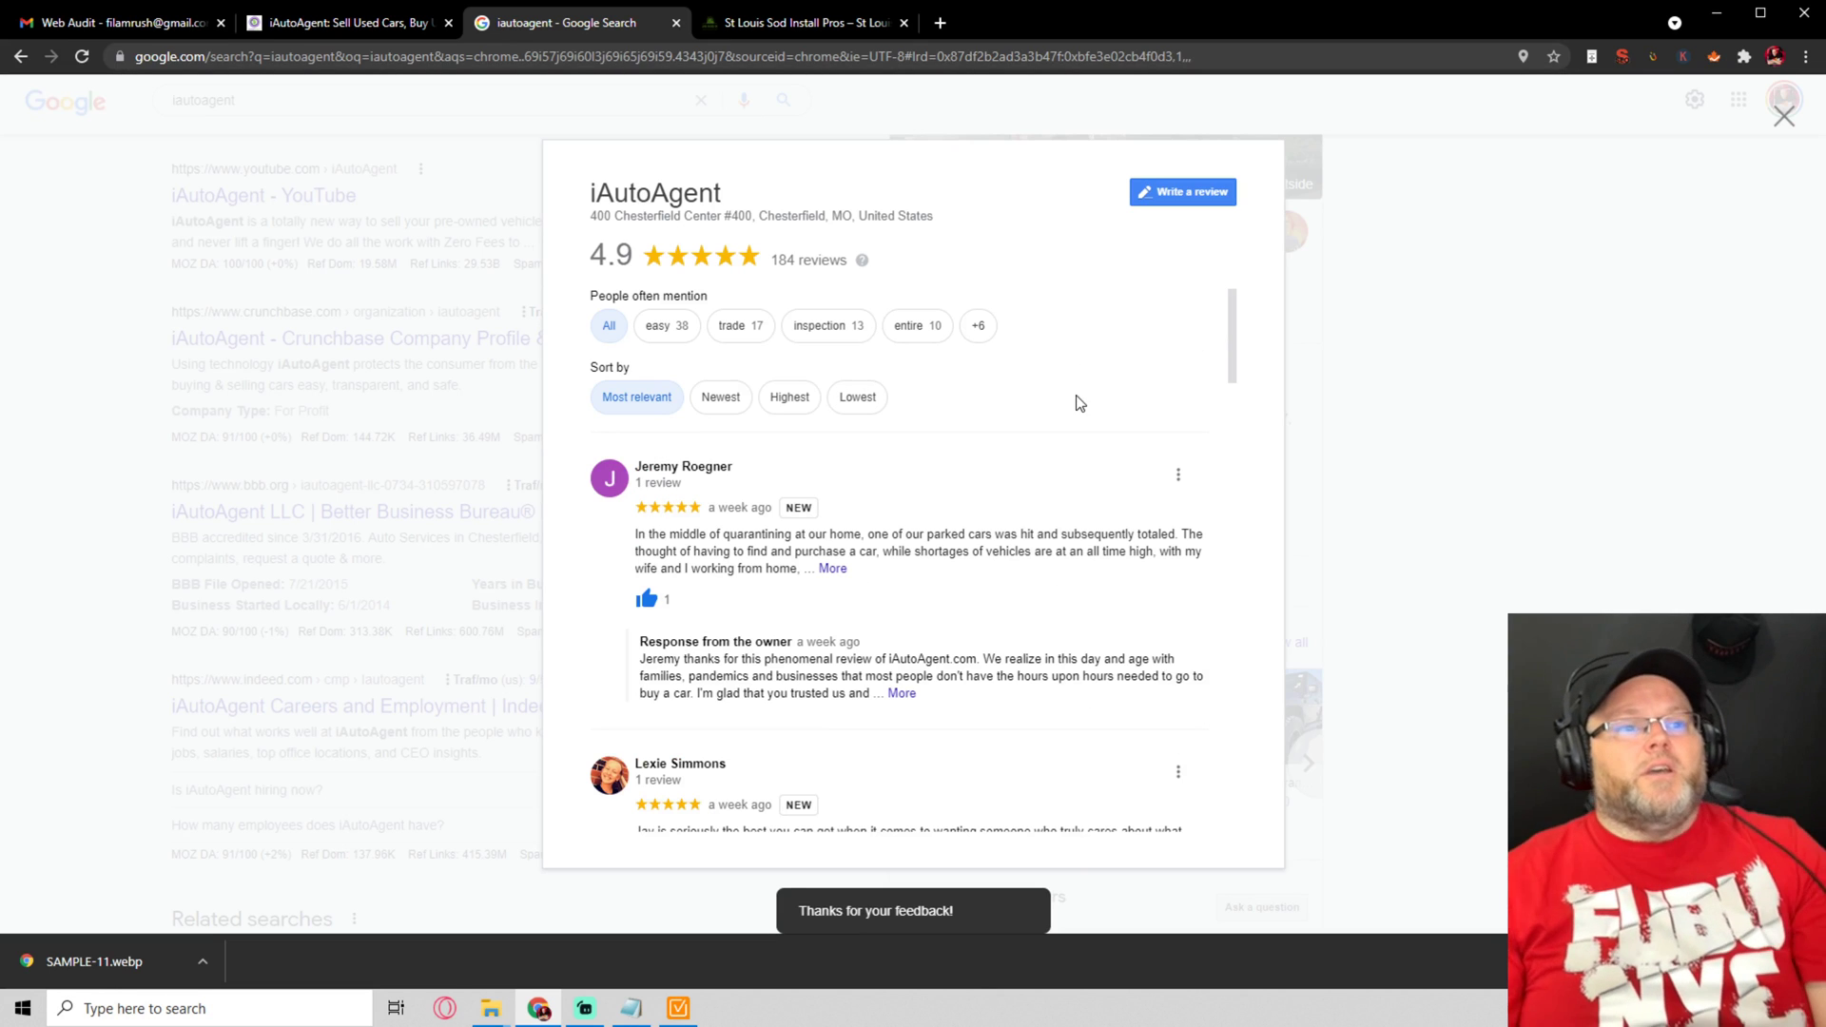
# Mark three more reviews as helpful, then close the reviews list
pyautogui.scroll(-5, 1003, 335)
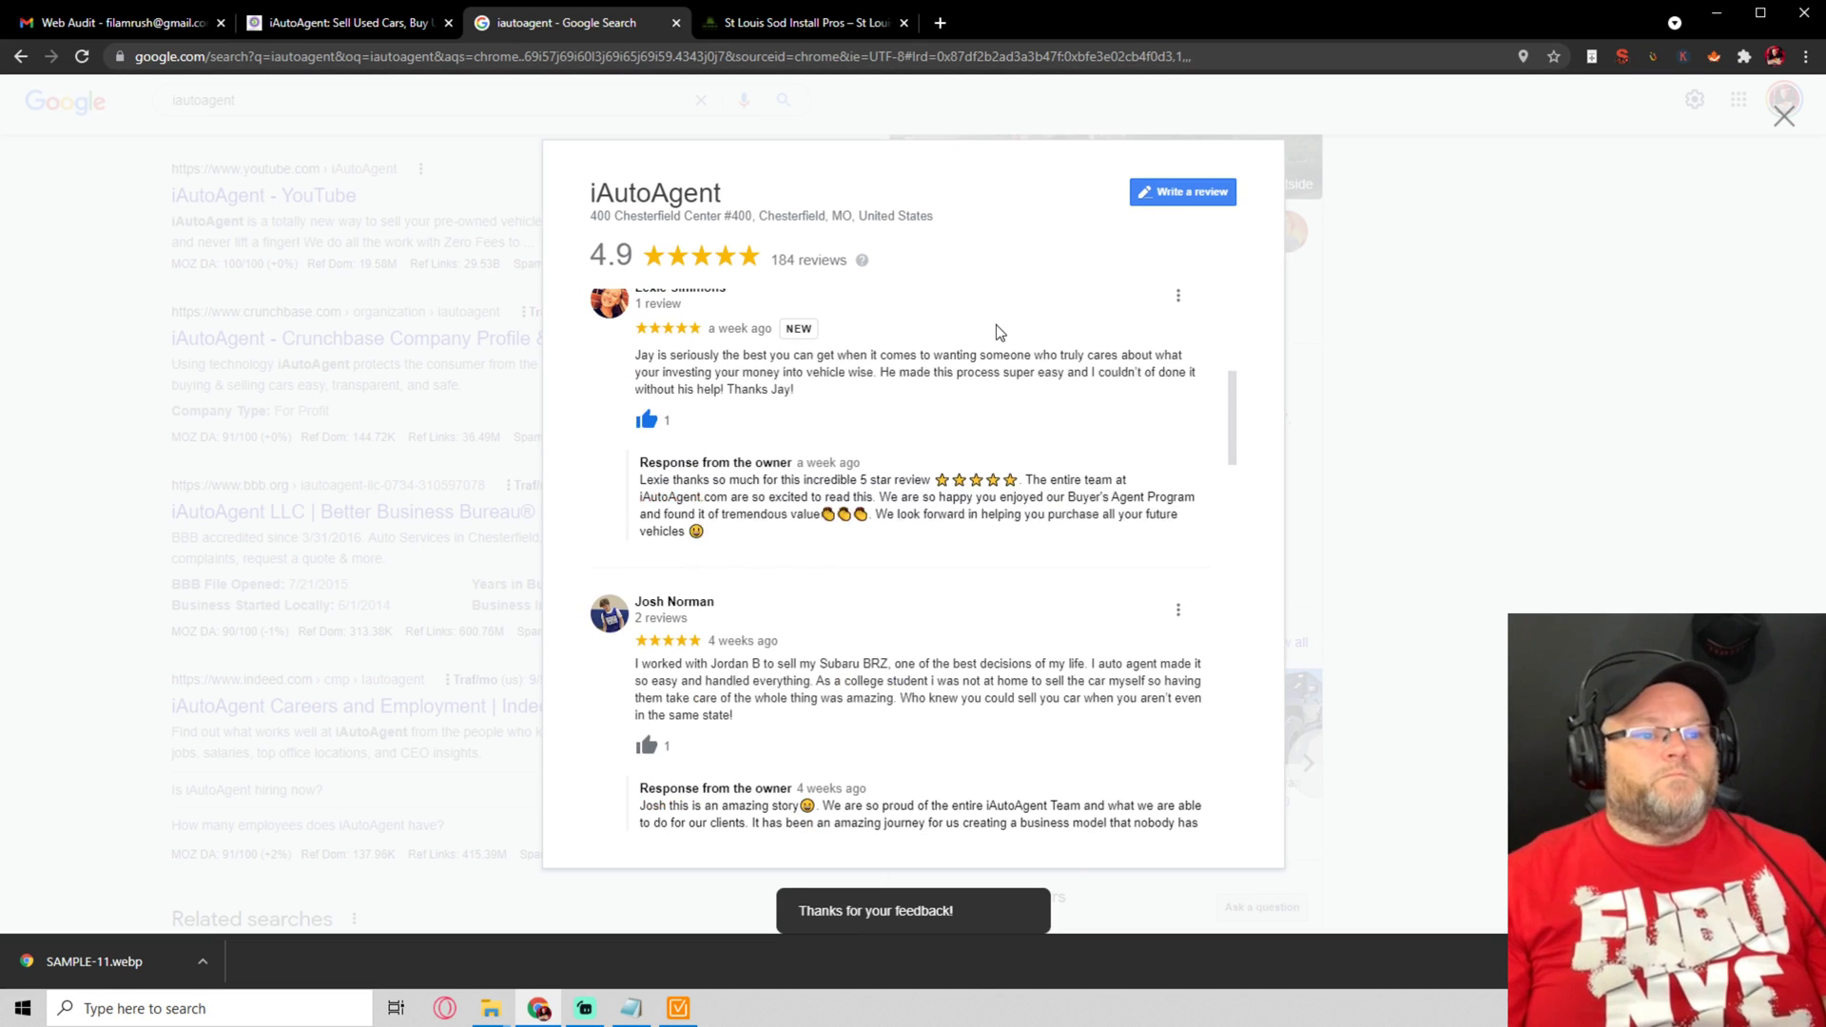
pyautogui.click(646, 745)
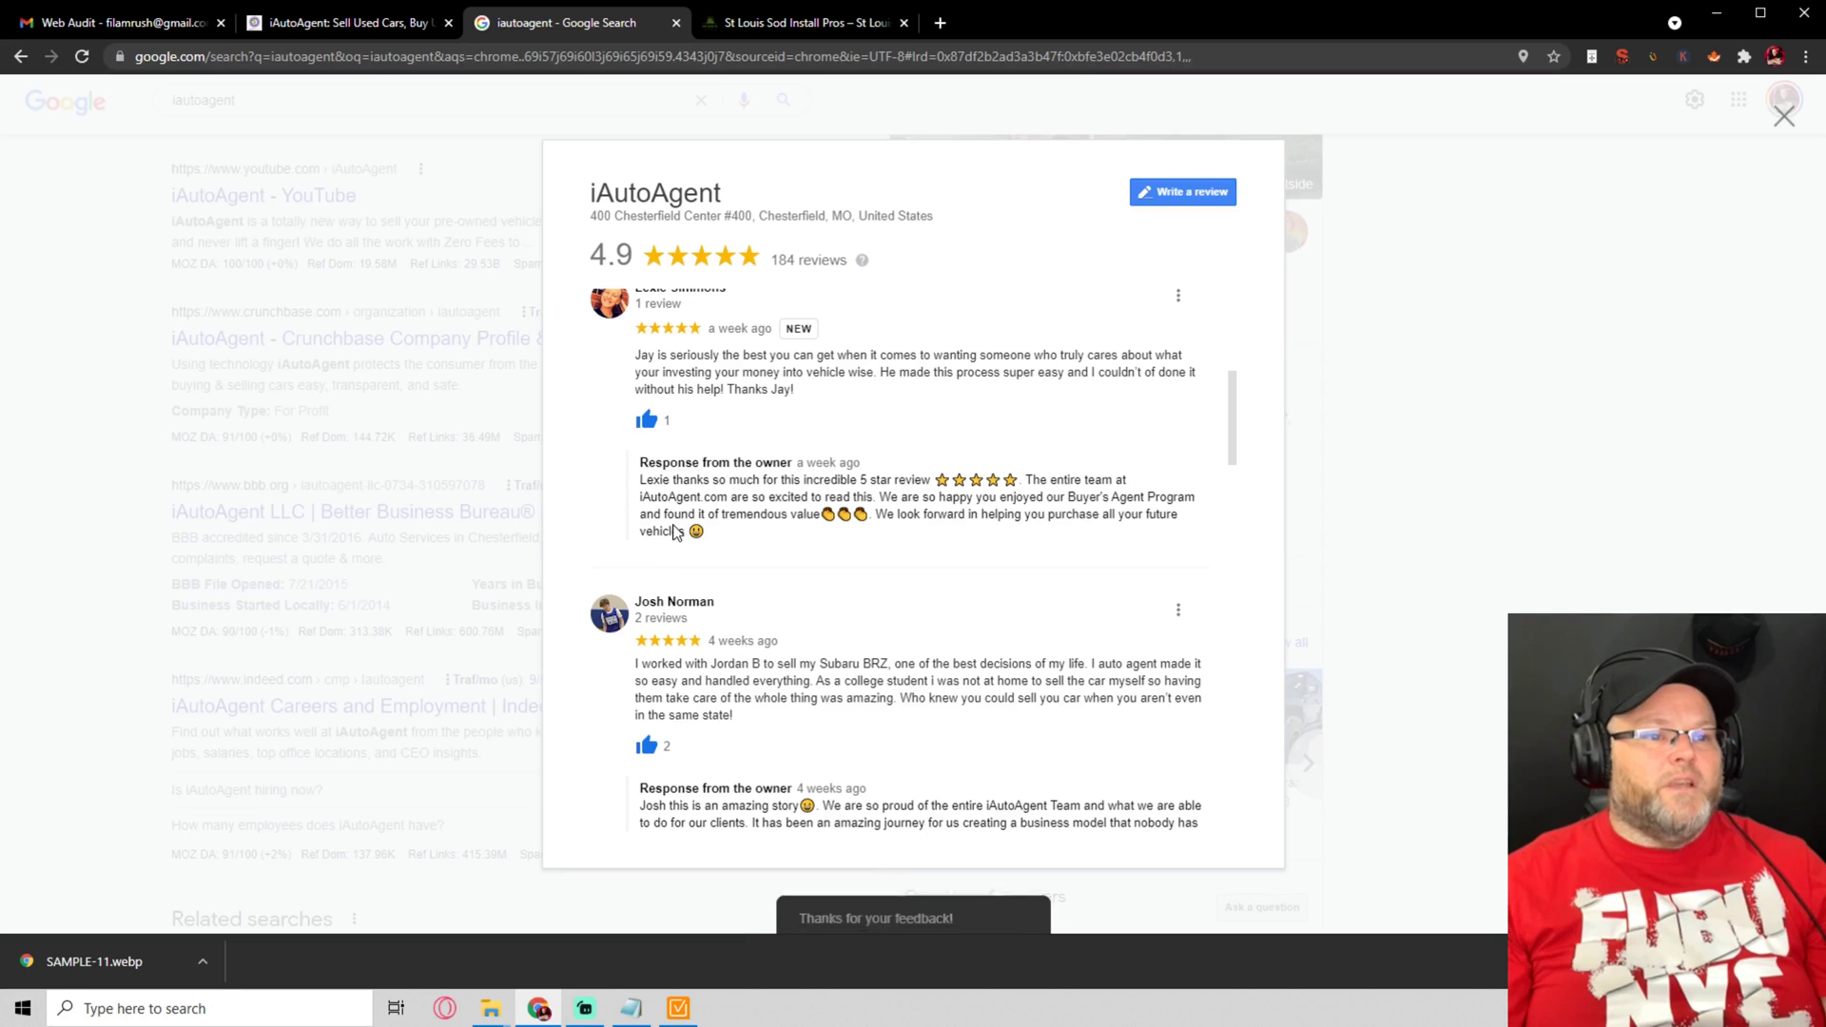
pyautogui.scroll(-4, 670, 523)
pyautogui.scroll(1, 684, 518)
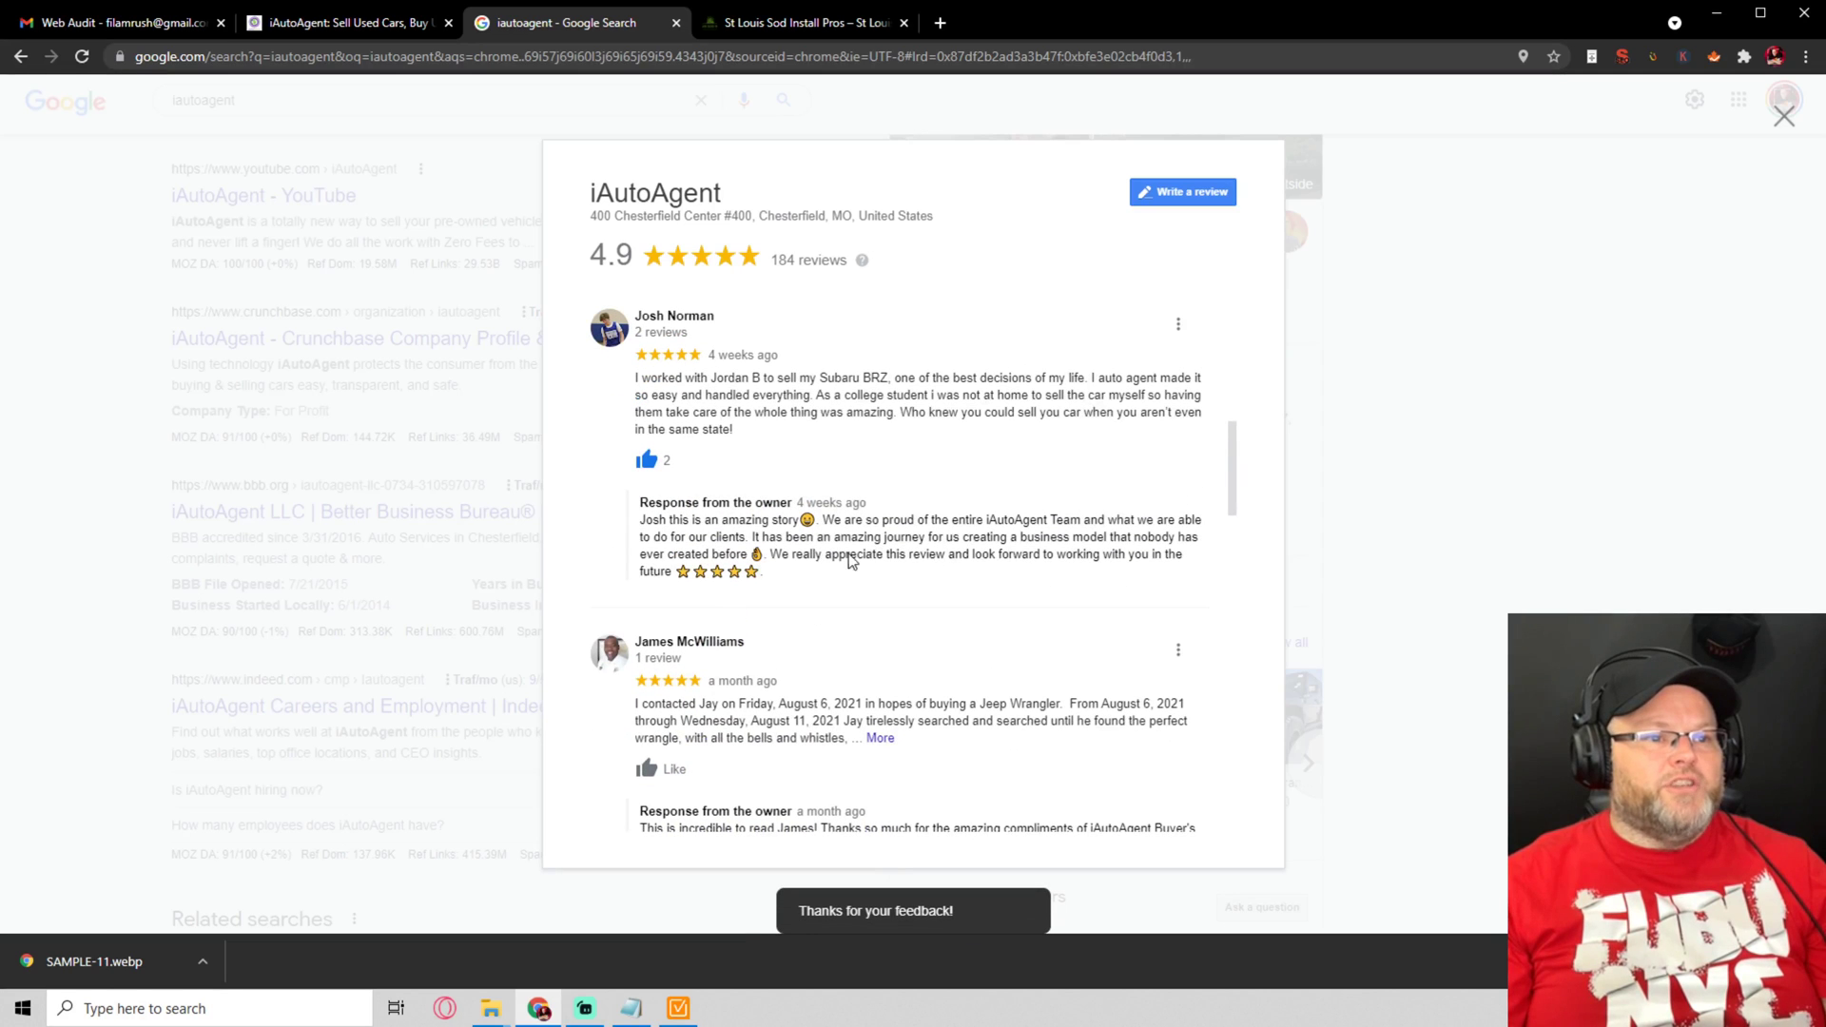
pyautogui.scroll(-5, 733, 582)
pyautogui.click(646, 472)
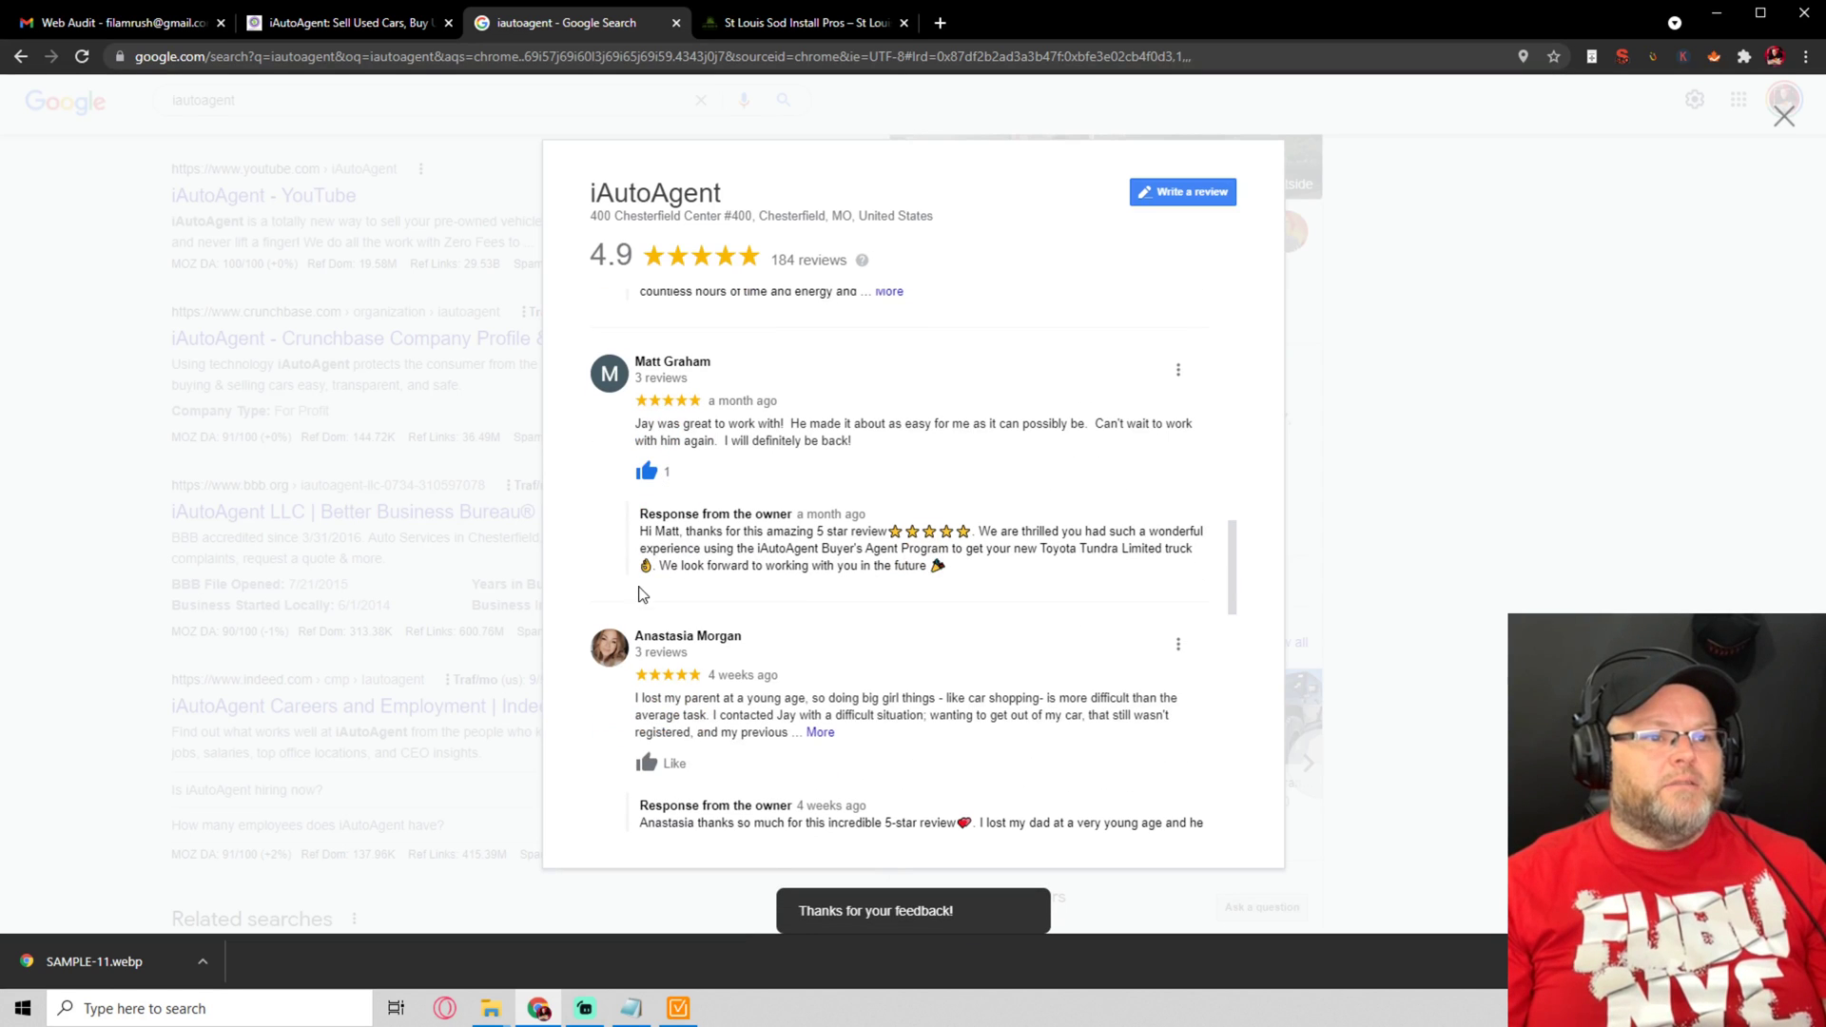
pyautogui.click(646, 763)
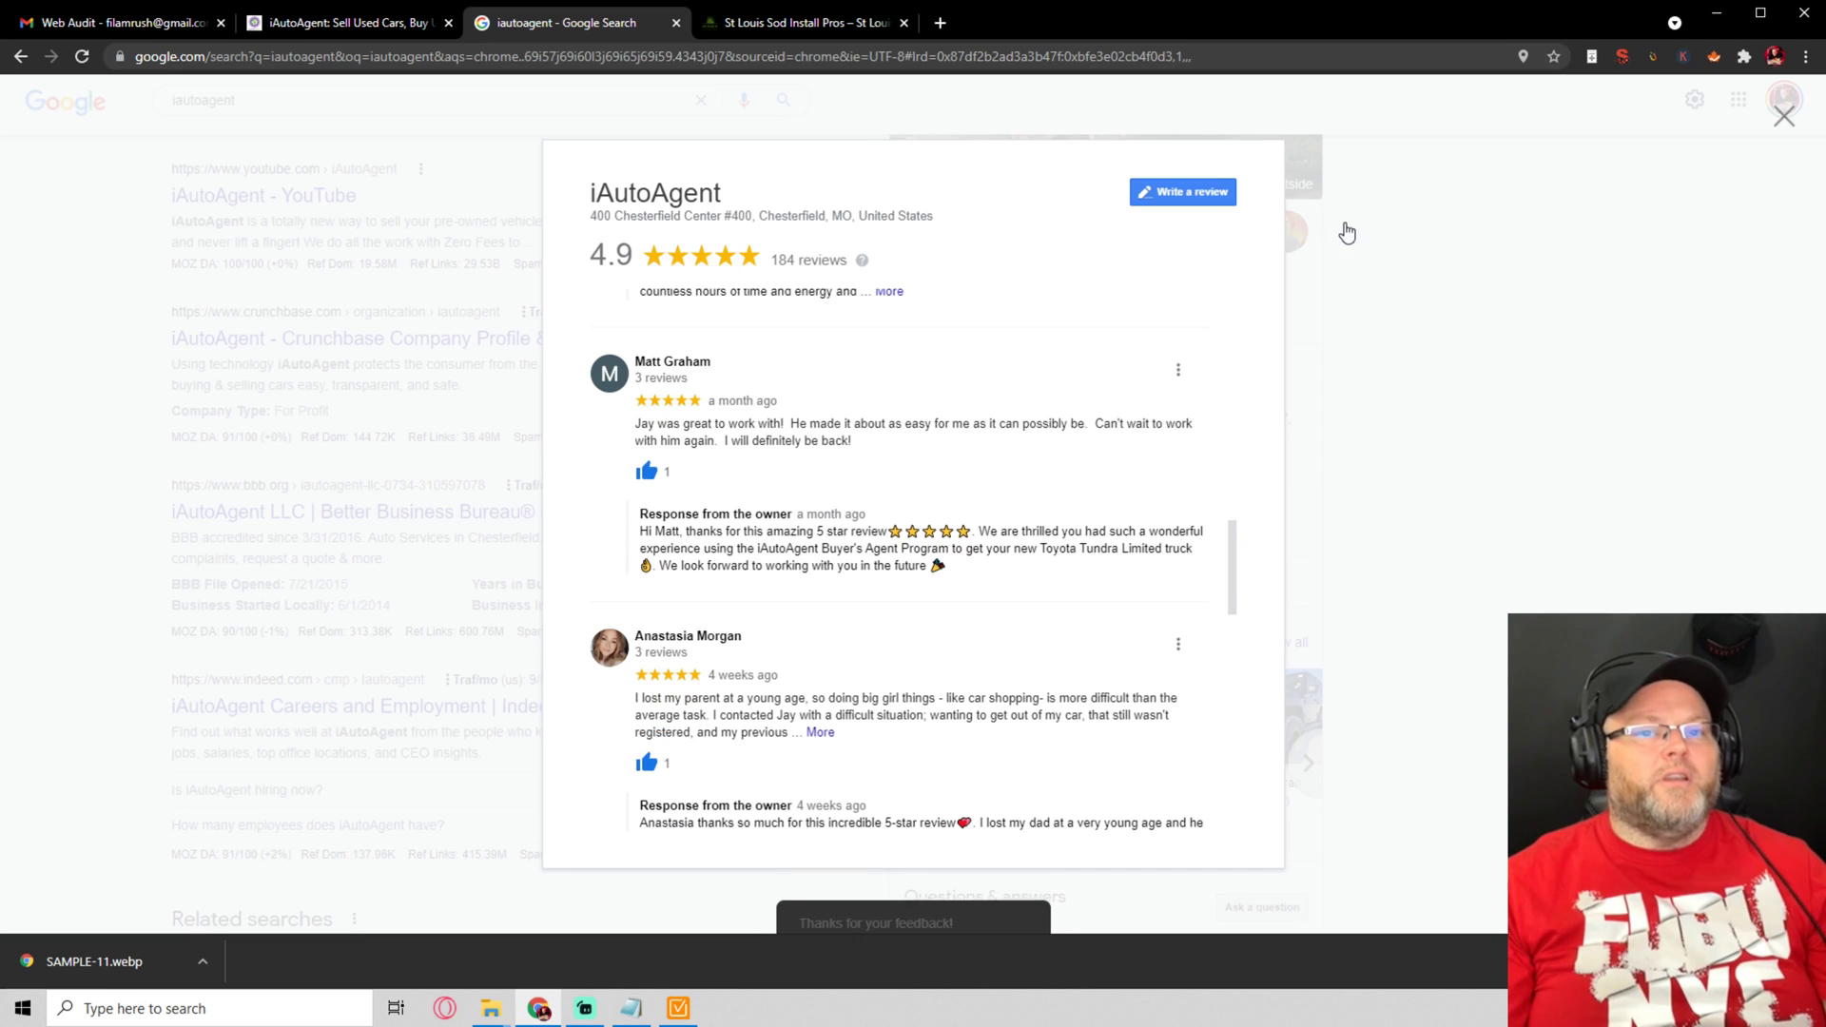
pyautogui.click(1480, 345)
pyautogui.scroll(-1, 1200, 605)
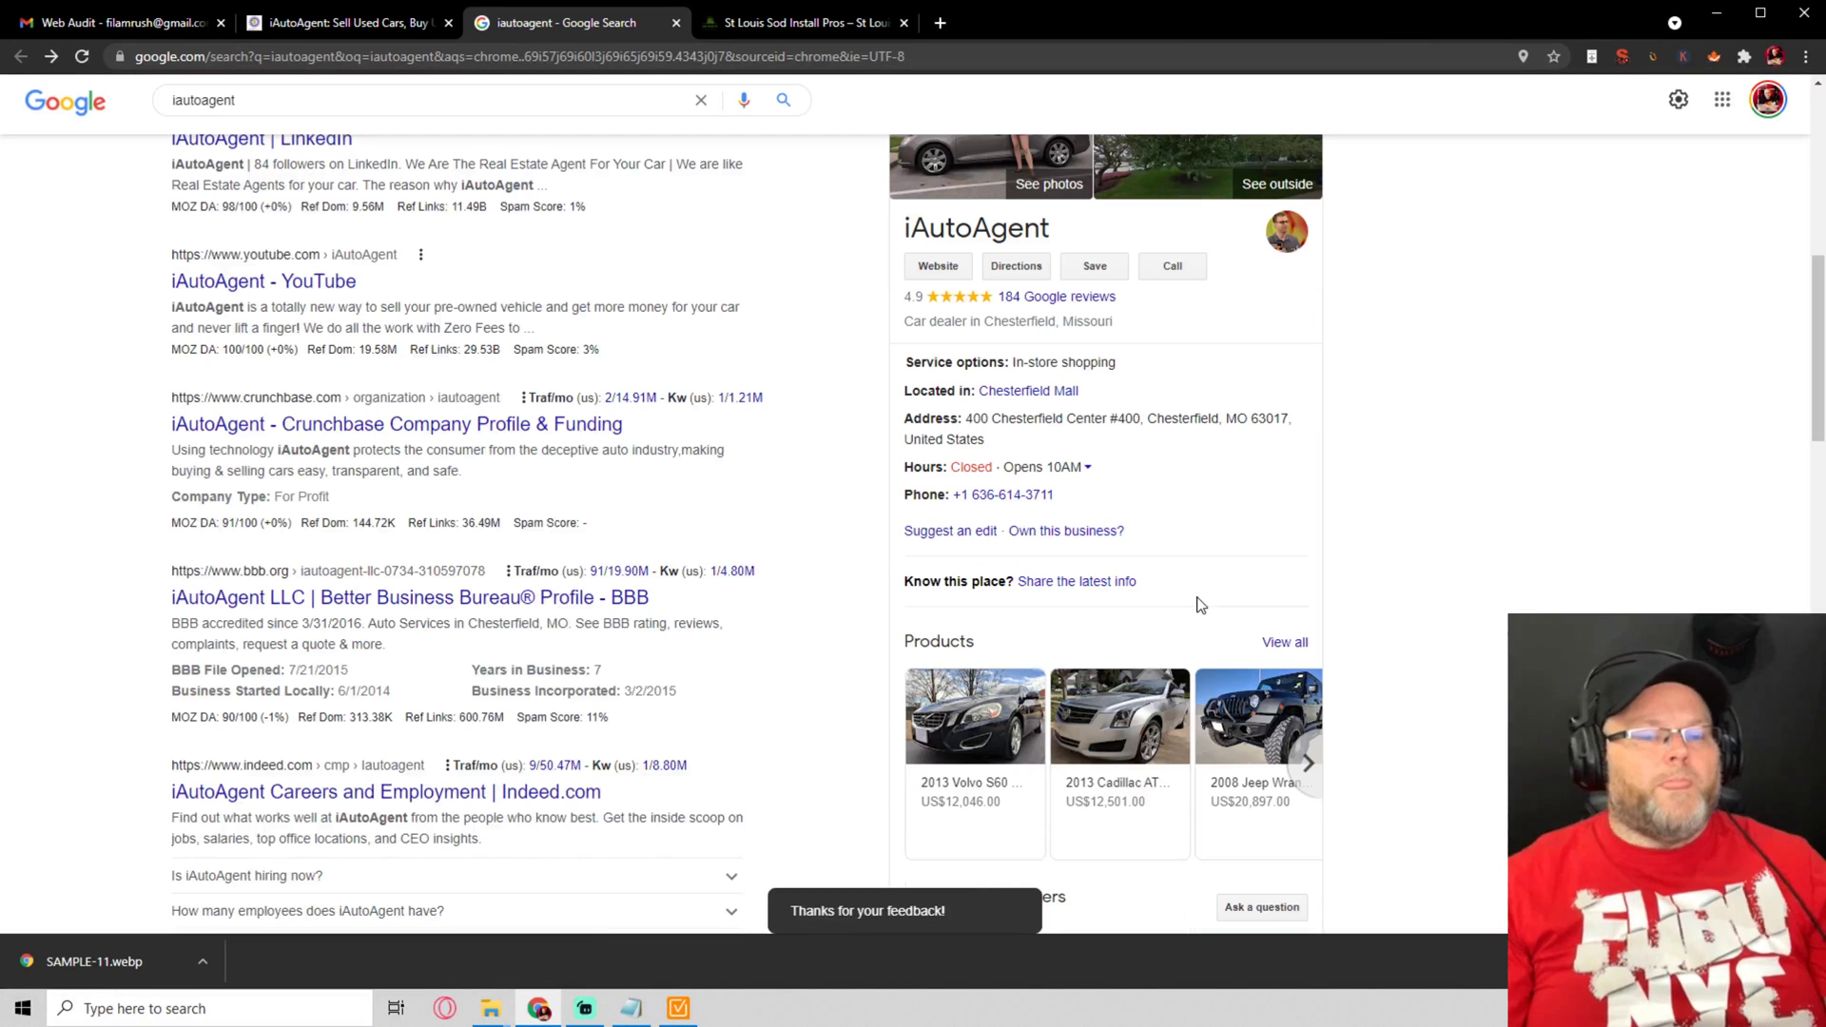
pyautogui.scroll(-1, 1200, 604)
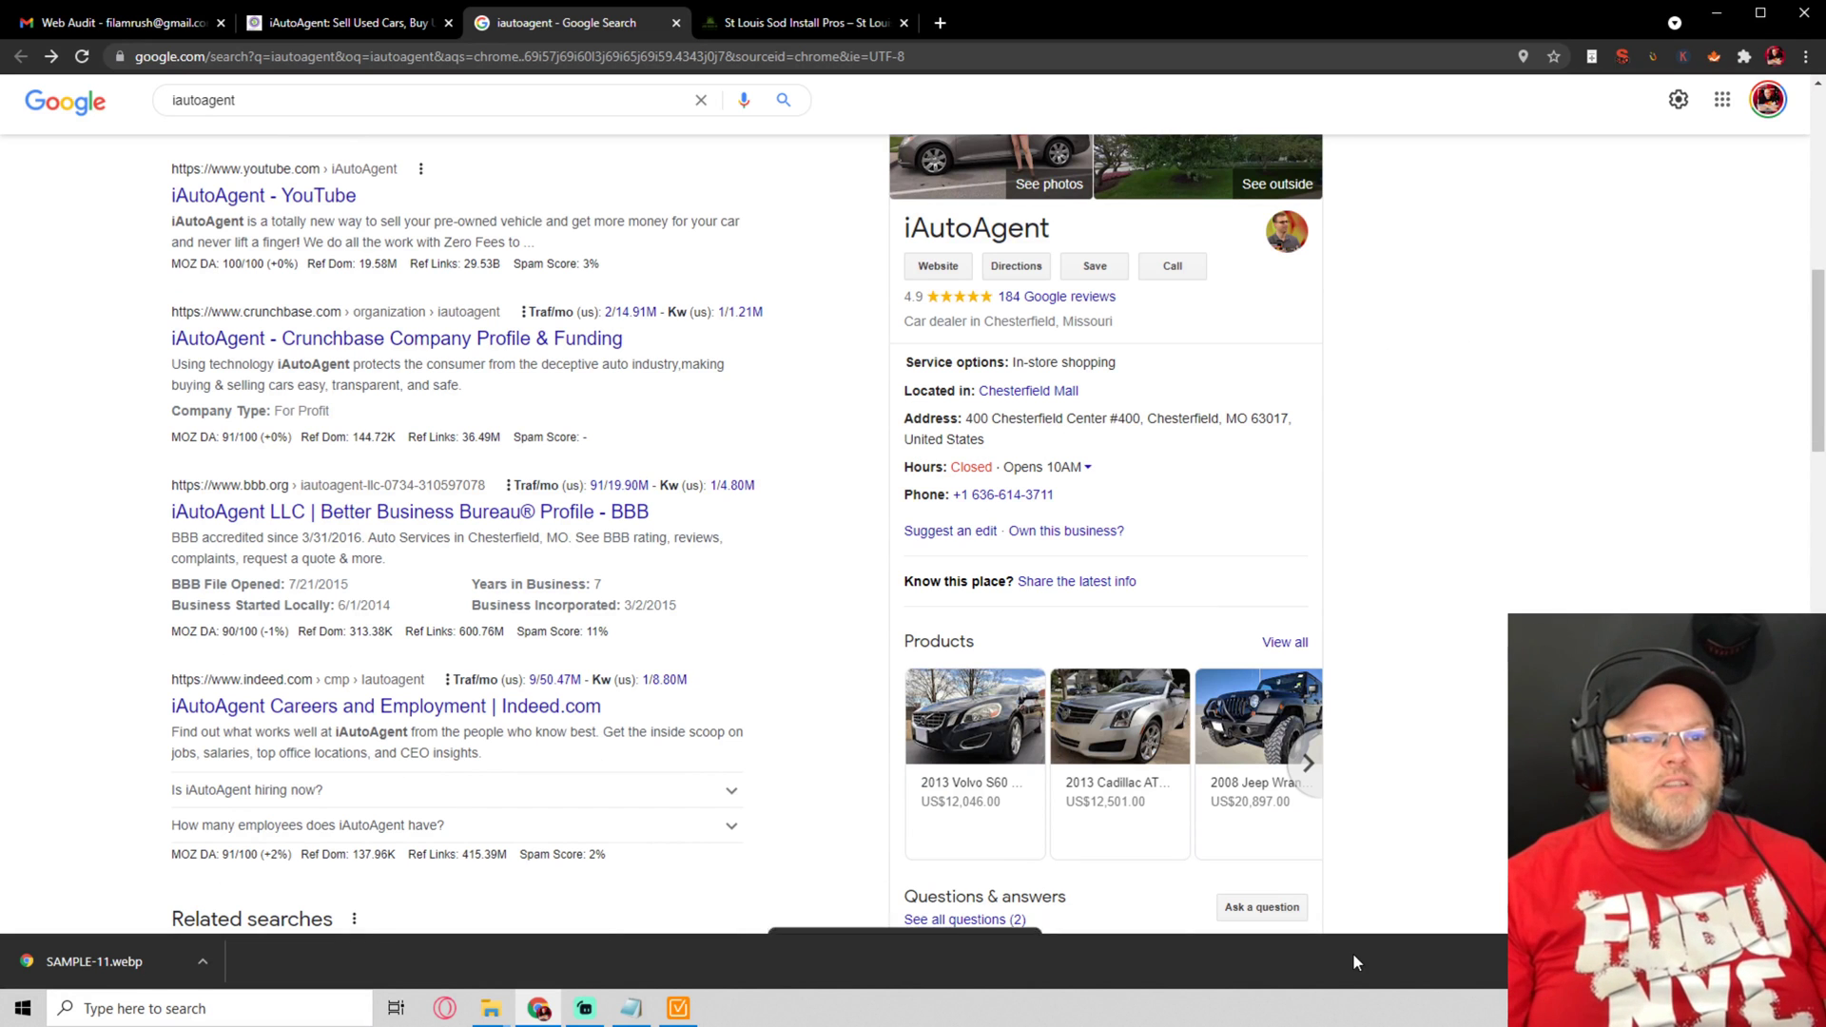
pyautogui.scroll(-3, 1493, 794)
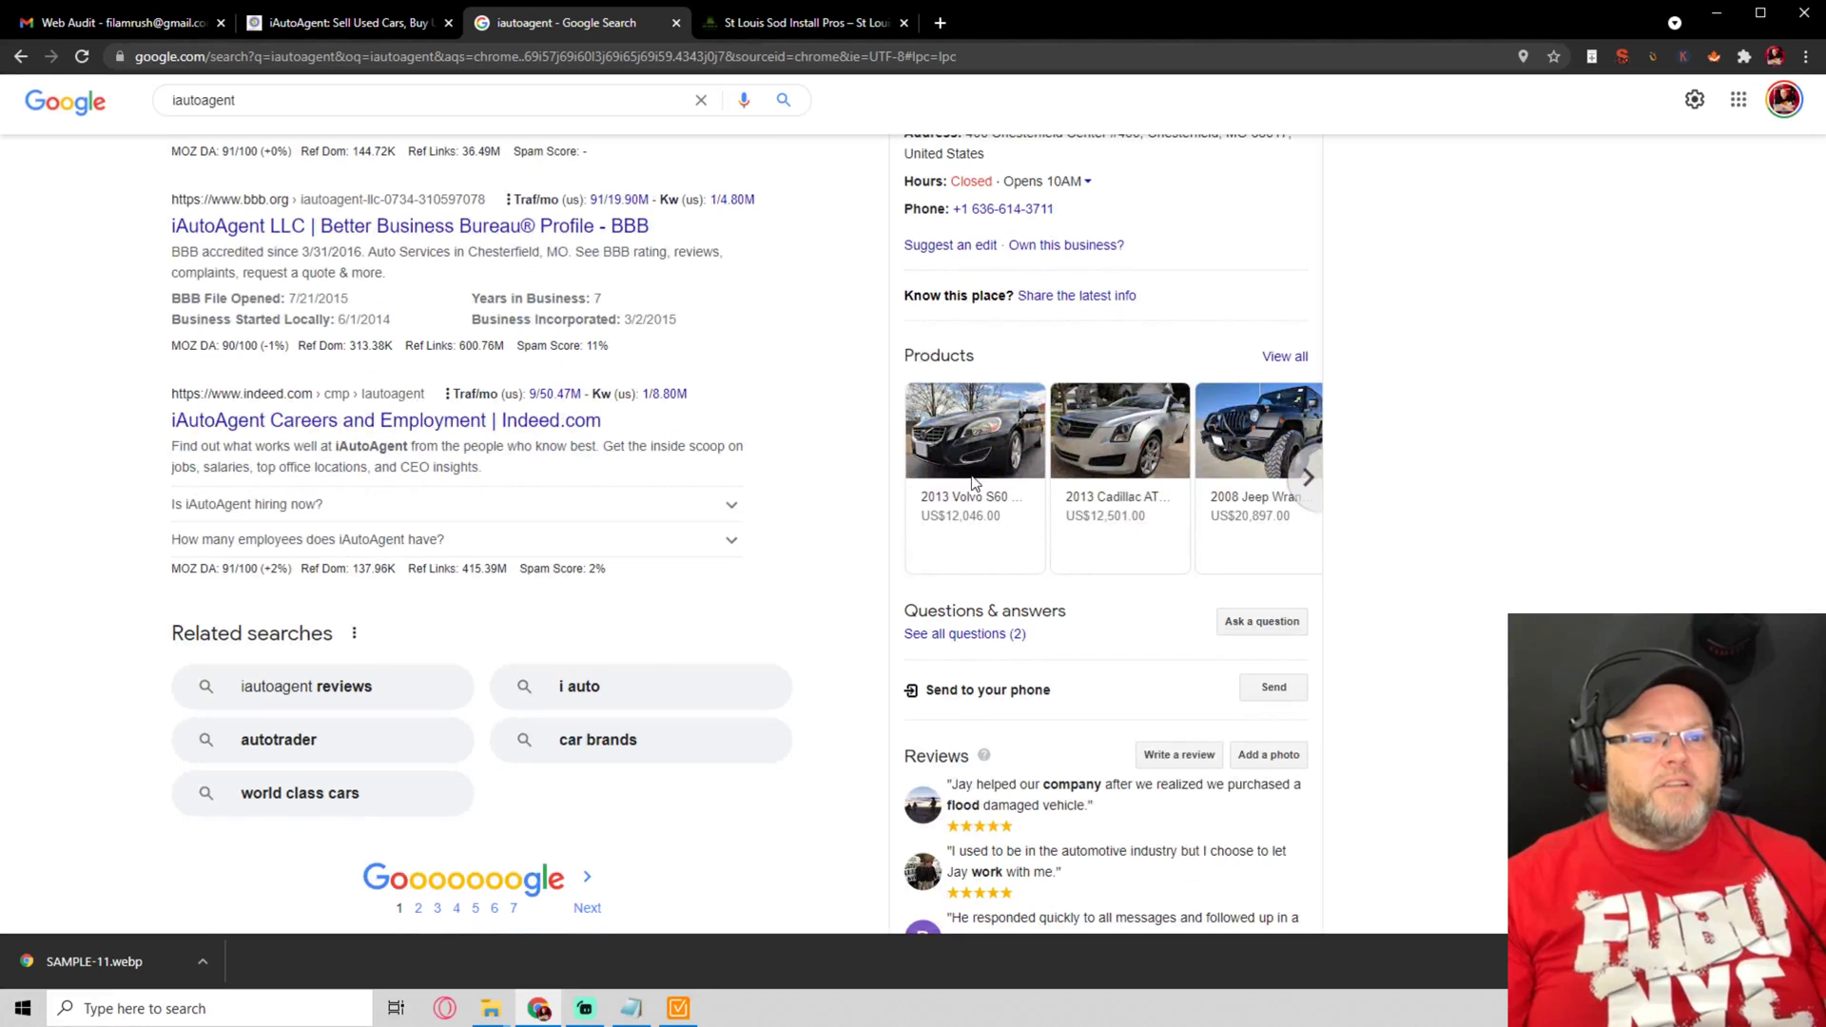
pyautogui.click(972, 485)
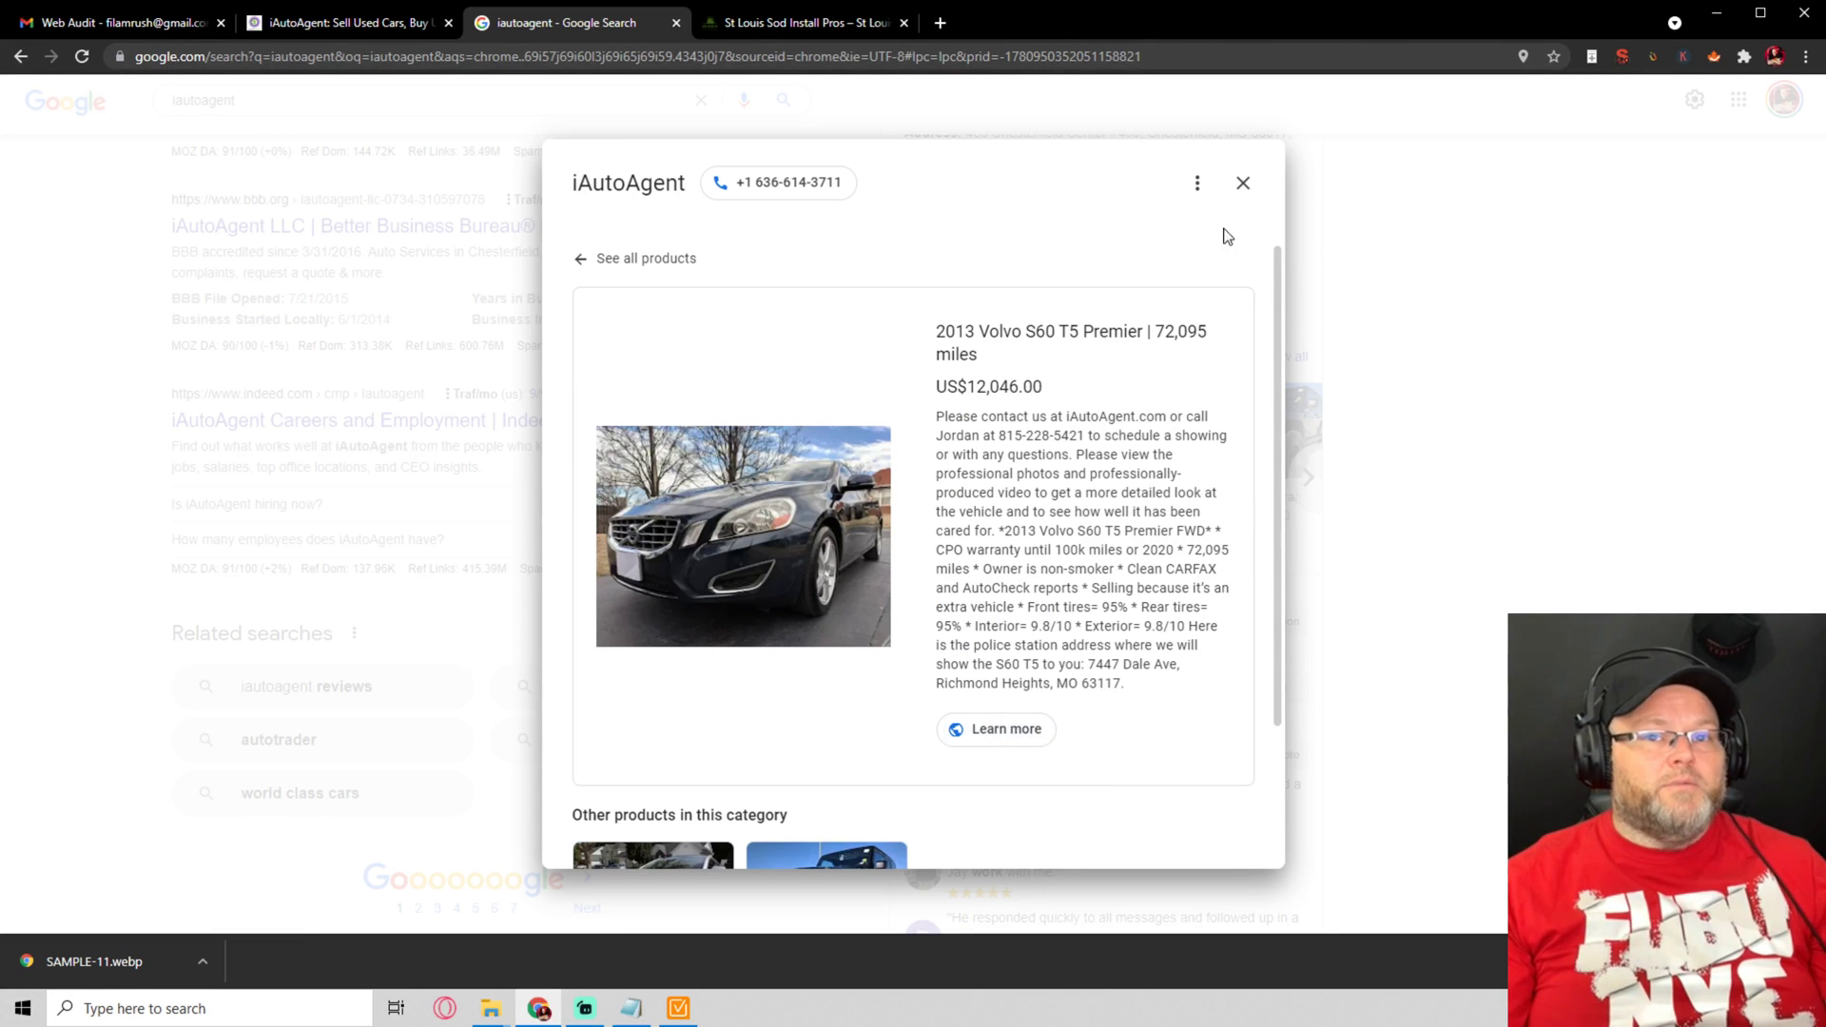
pyautogui.click(1242, 183)
pyautogui.scroll(-3, 1179, 763)
pyautogui.scroll(-5, 1179, 763)
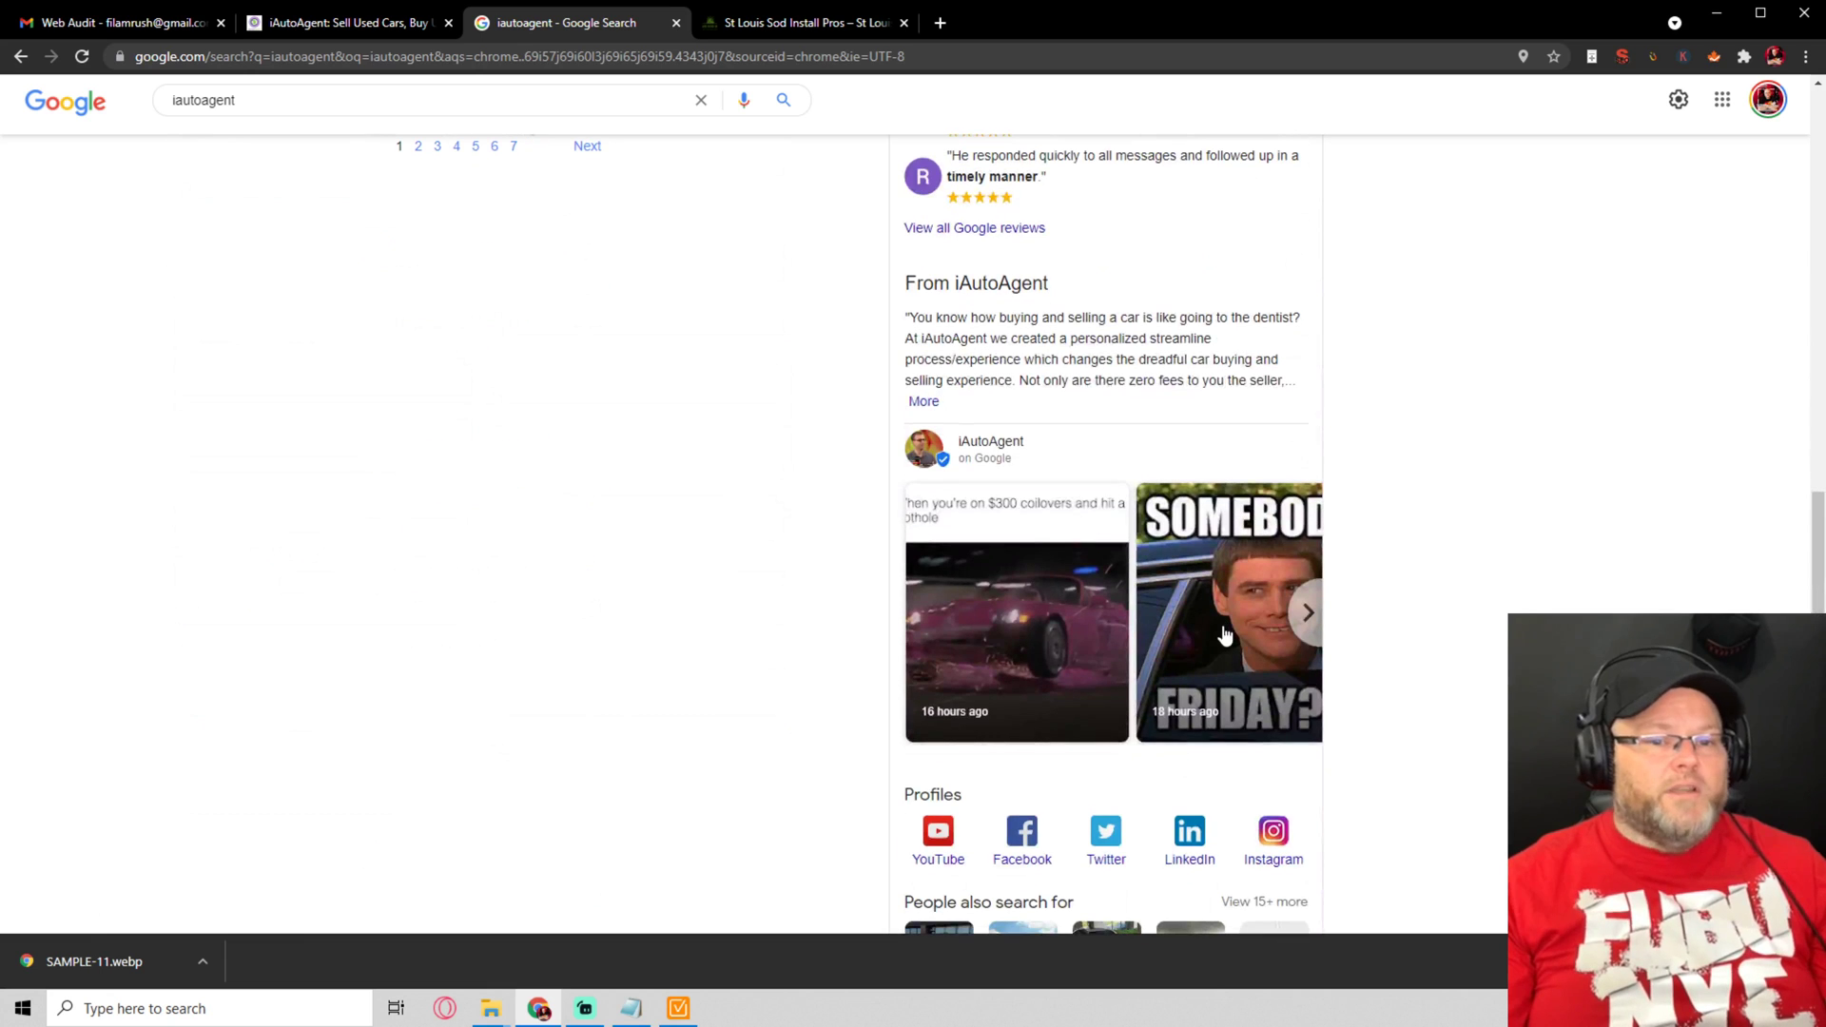
# Advance the business posts carousel five times and open the Happy Monday post
pyautogui.click(1308, 614)
pyautogui.click(1307, 613)
pyautogui.click(1307, 614)
pyautogui.click(1306, 613)
pyautogui.click(1306, 613)
pyautogui.click(989, 548)
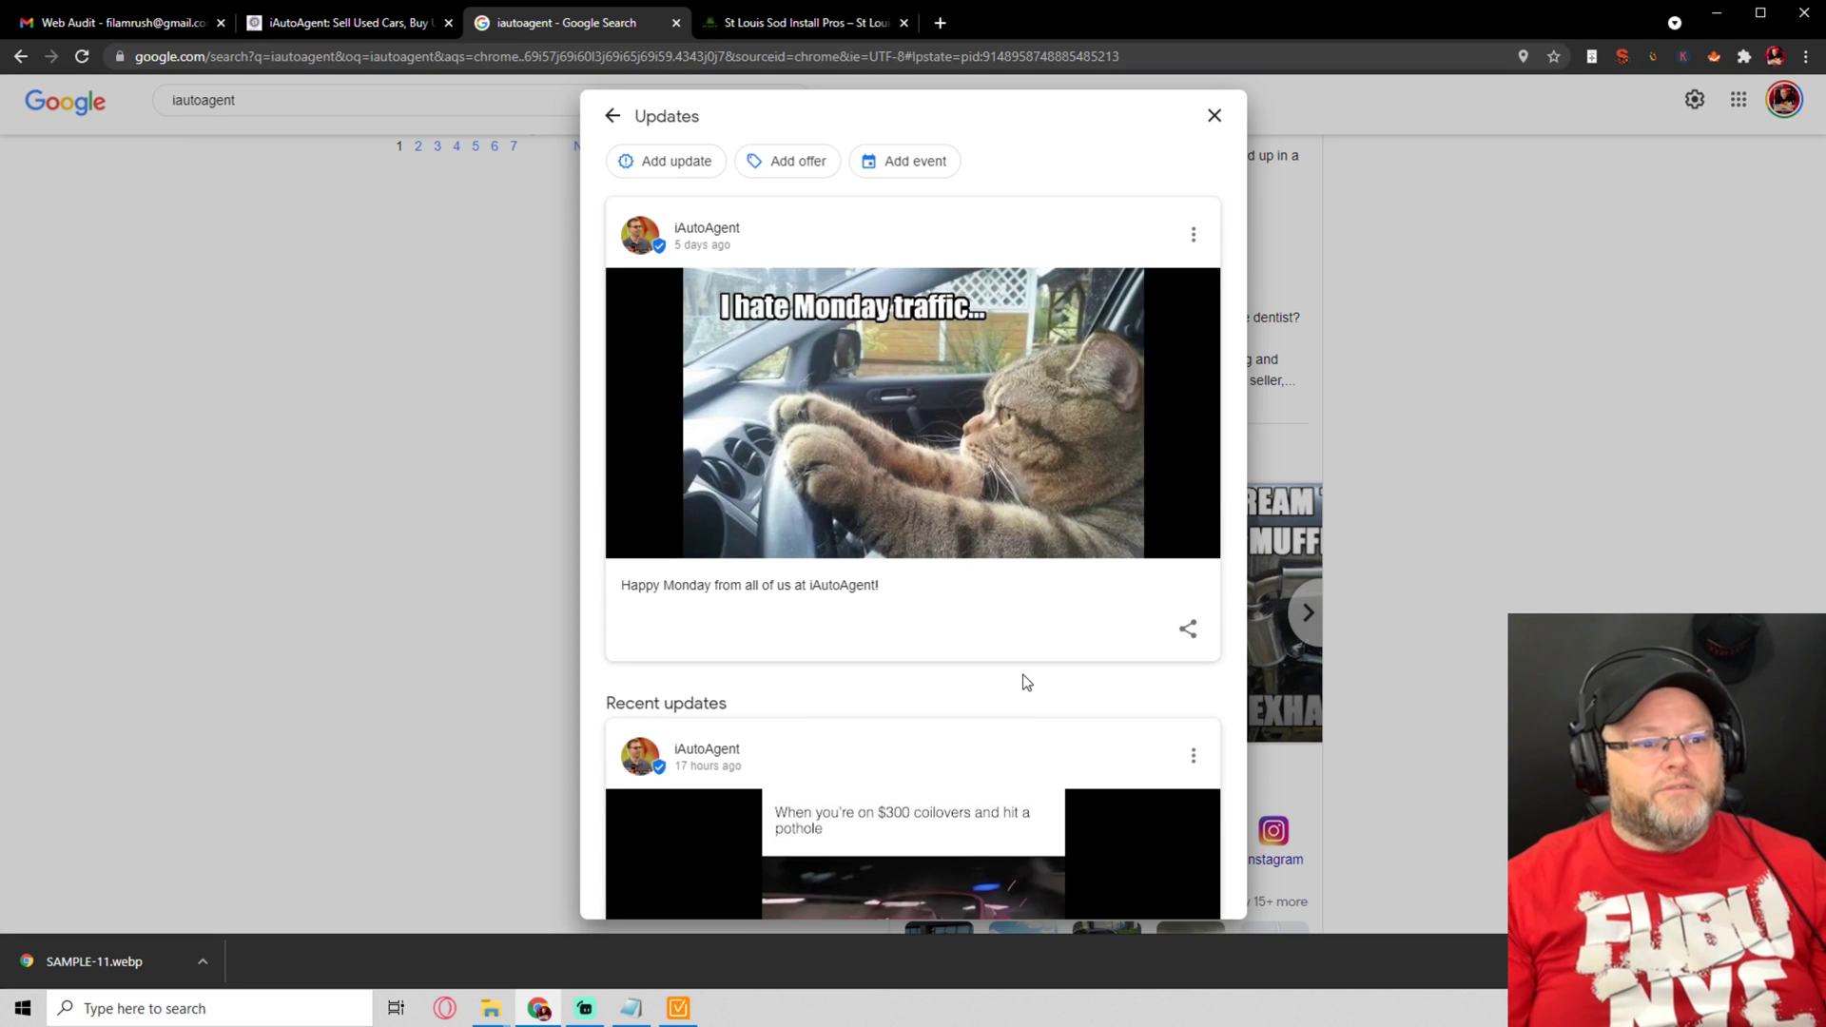
# Scroll through the Updates posts, close them, and return to WebSite Auditor
pyautogui.scroll(-7, 1013, 676)
pyautogui.scroll(-7, 1012, 669)
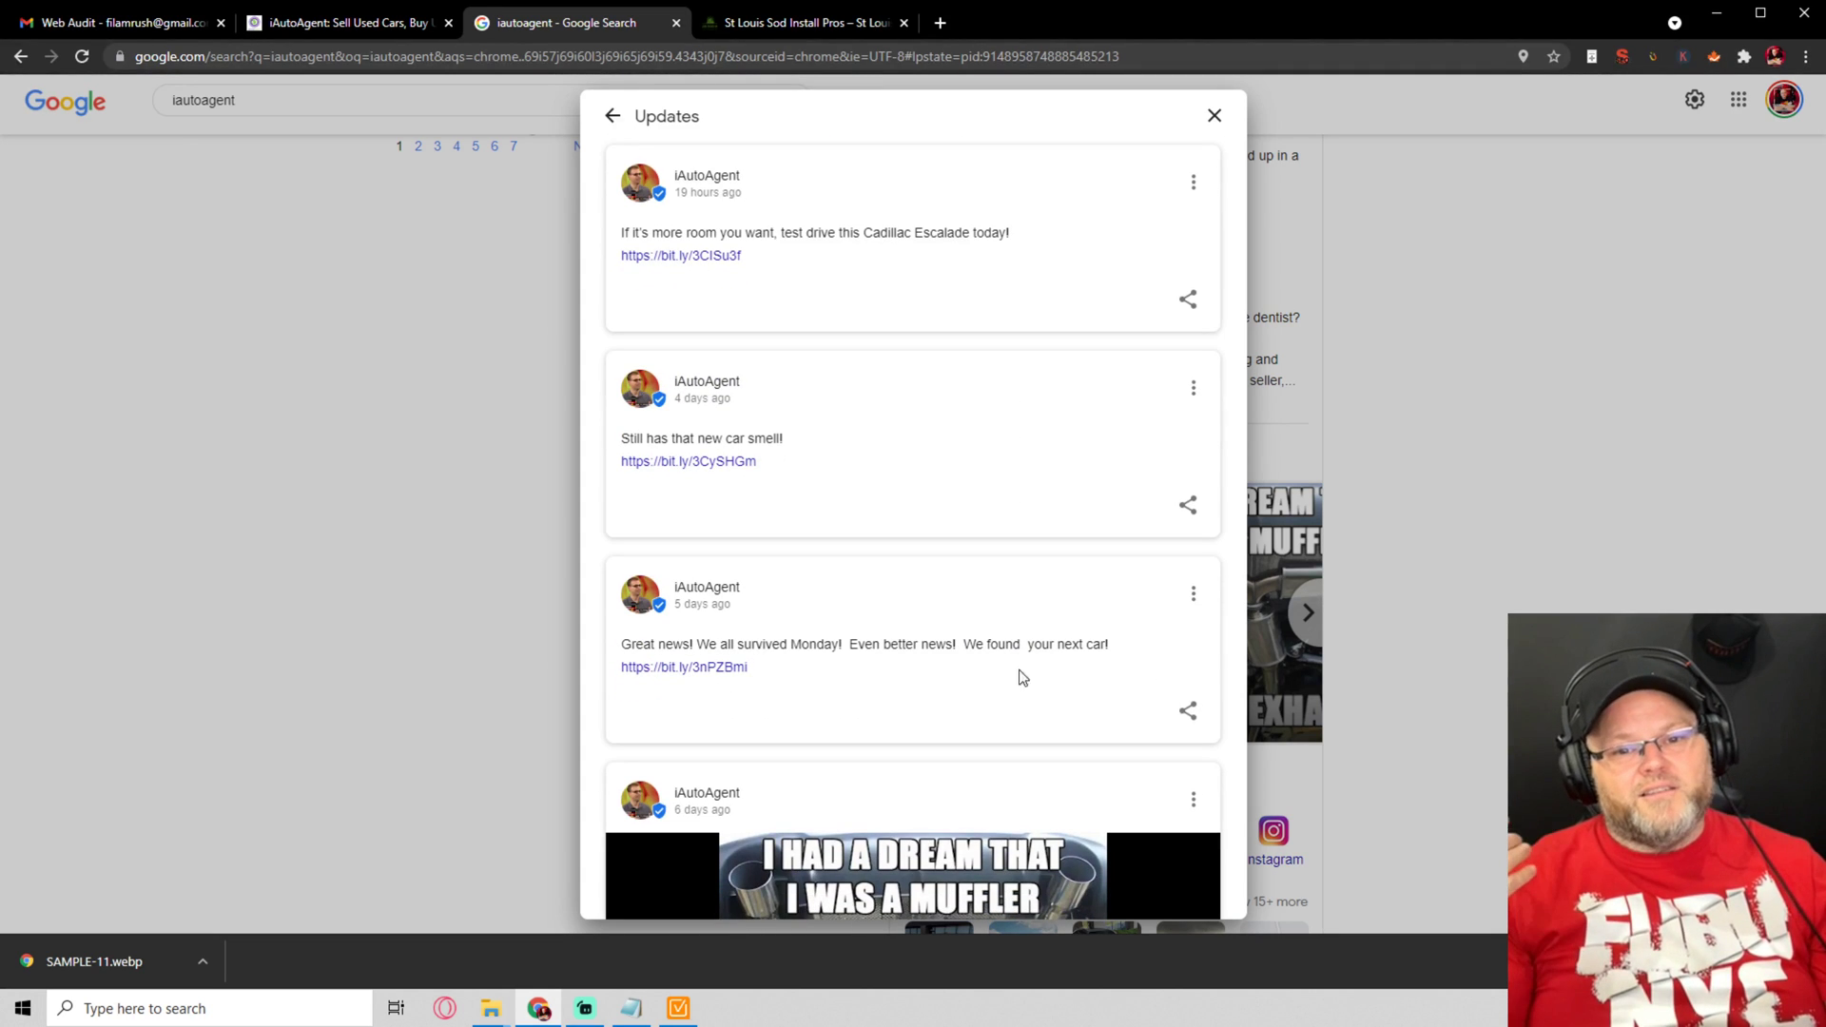
pyautogui.scroll(-10, 995, 876)
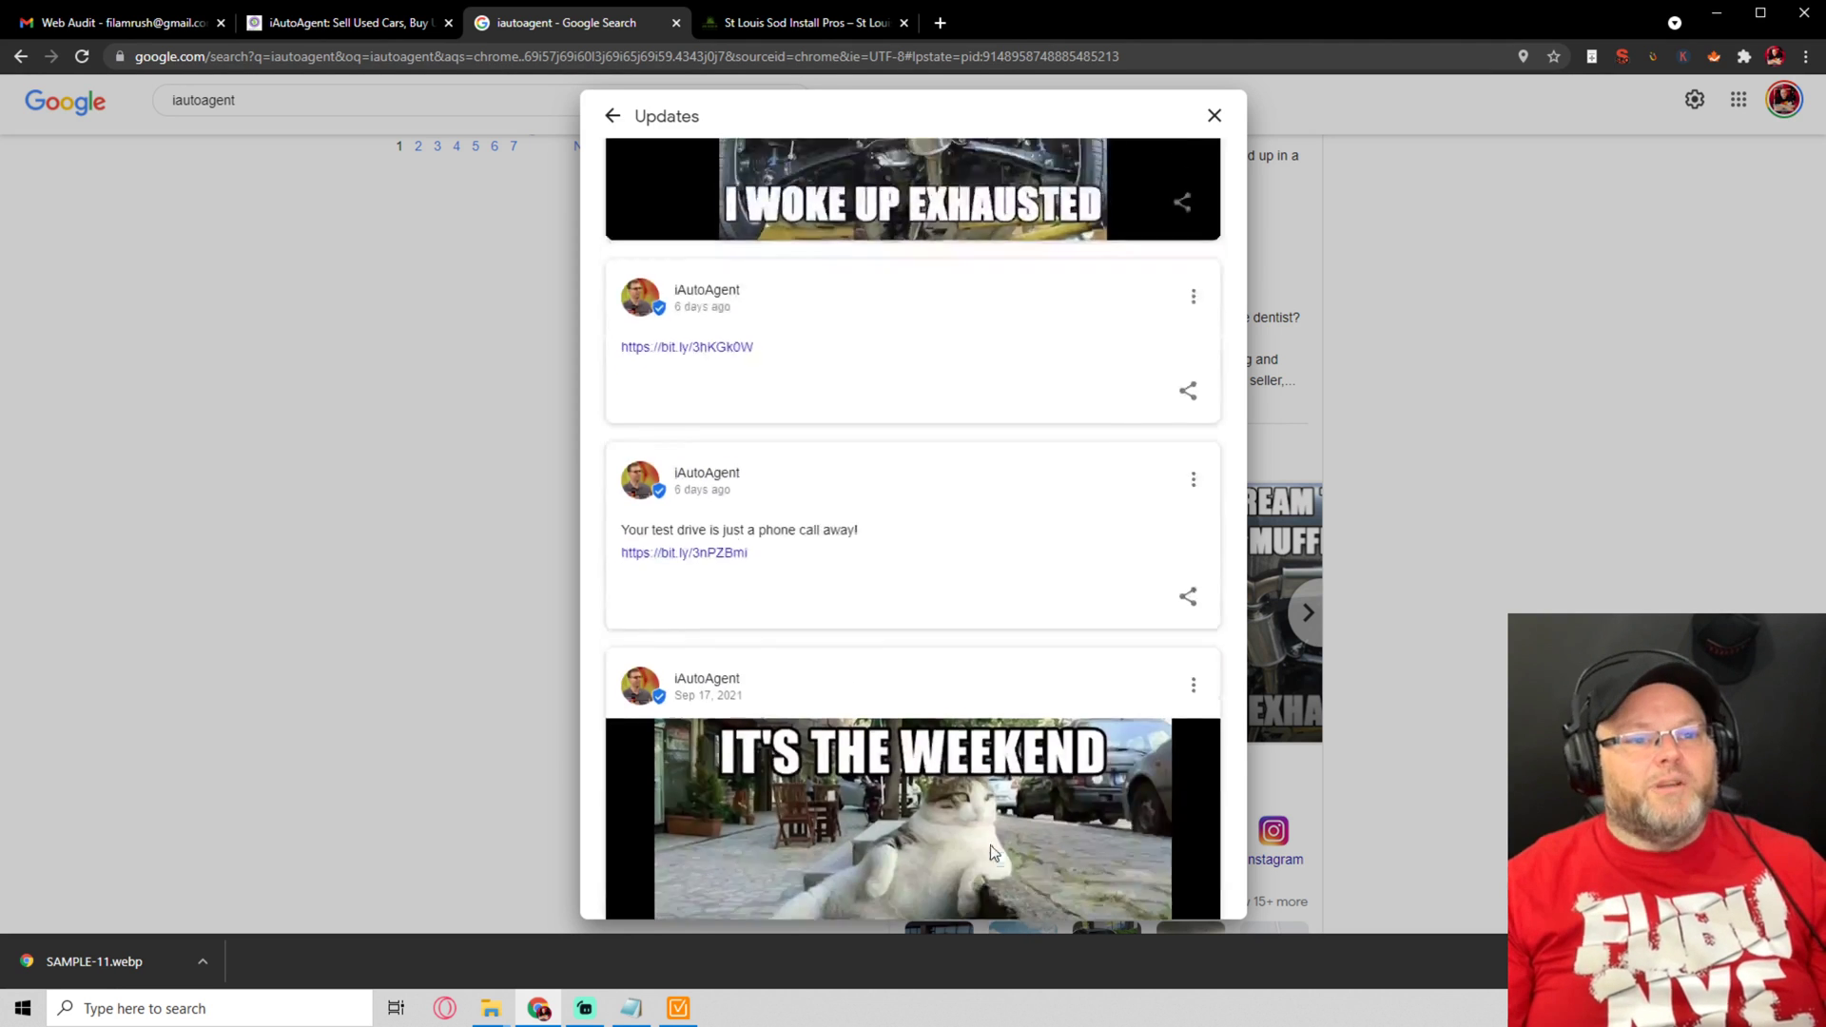
pyautogui.scroll(-1, 980, 853)
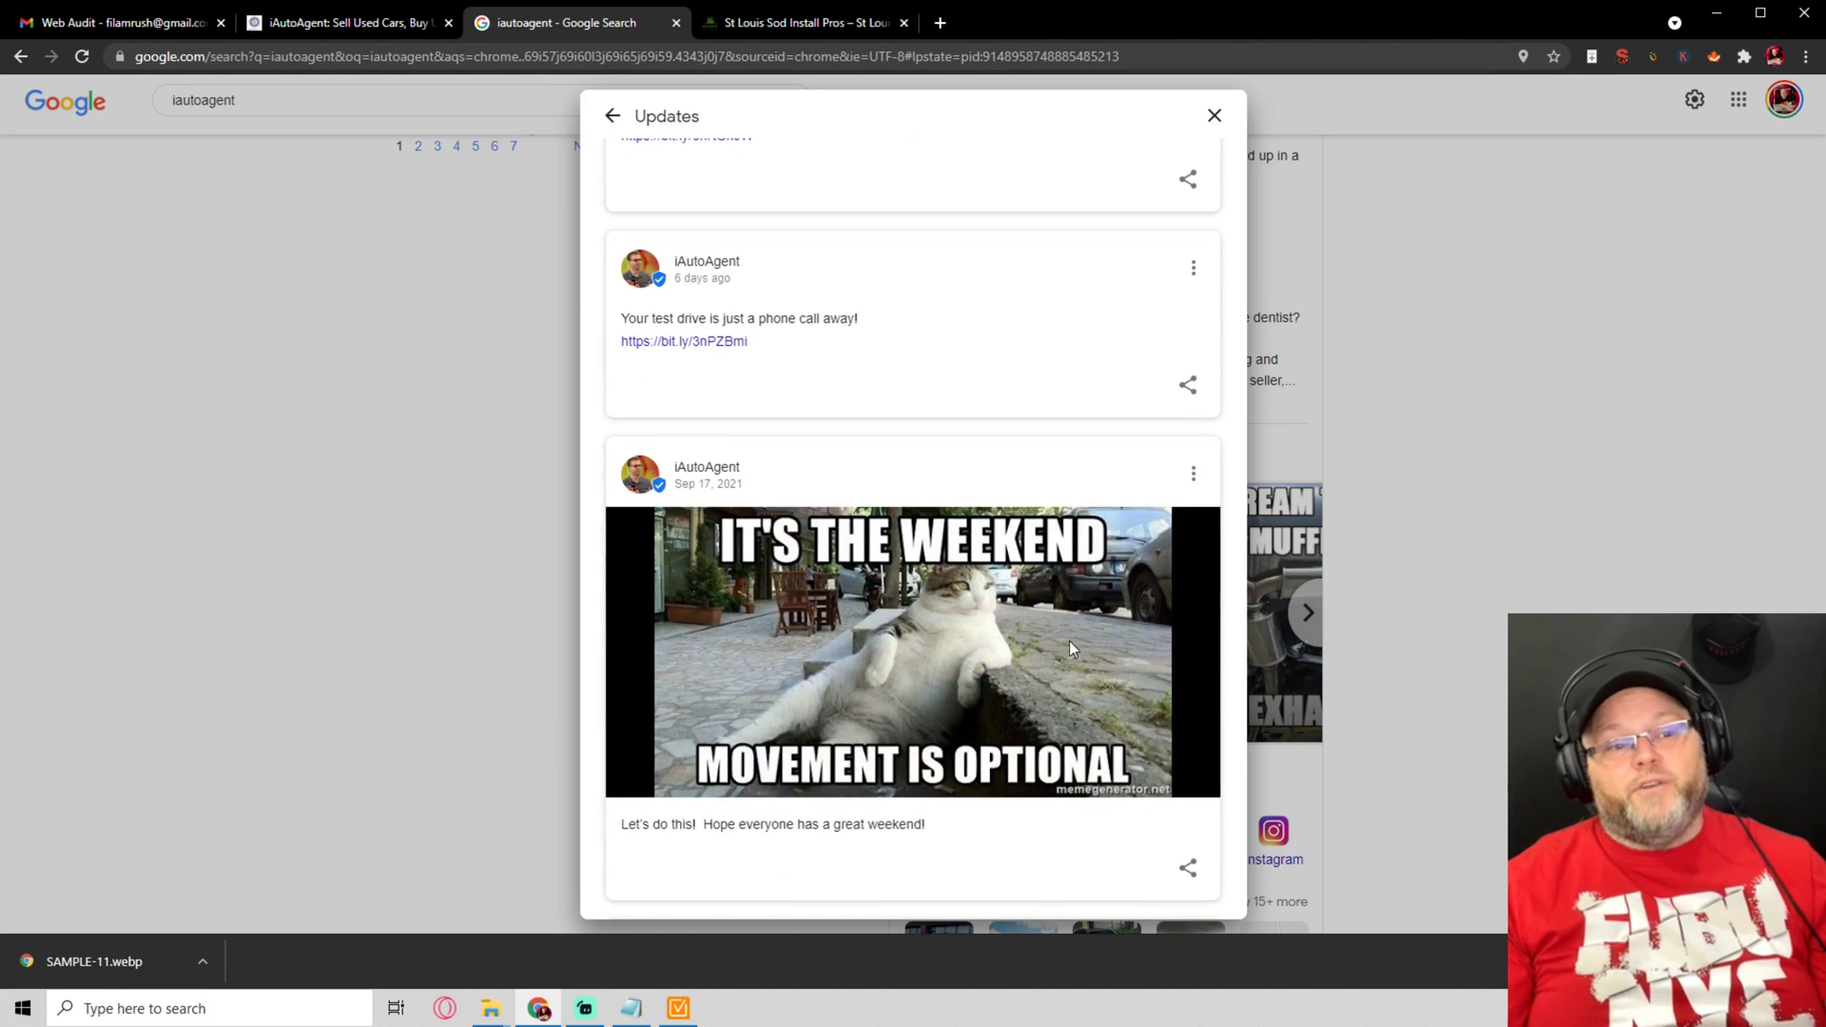
pyautogui.click(1215, 115)
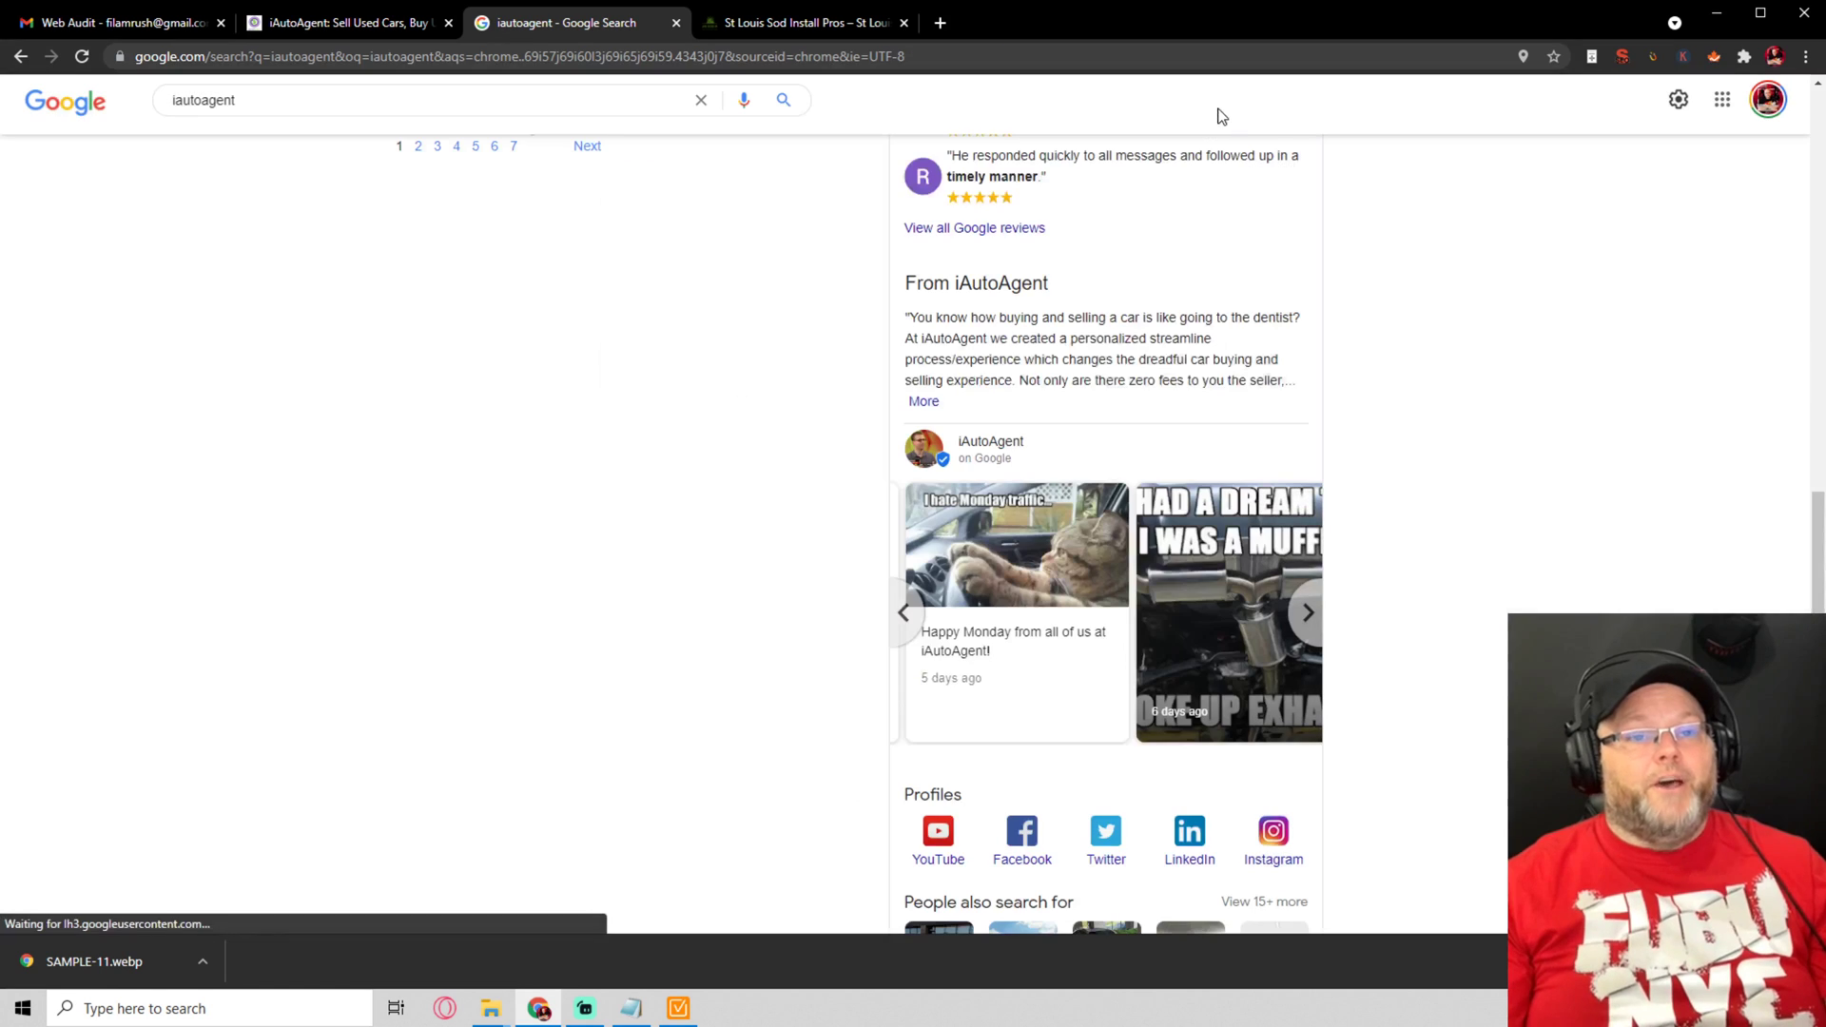
pyautogui.click(678, 1006)
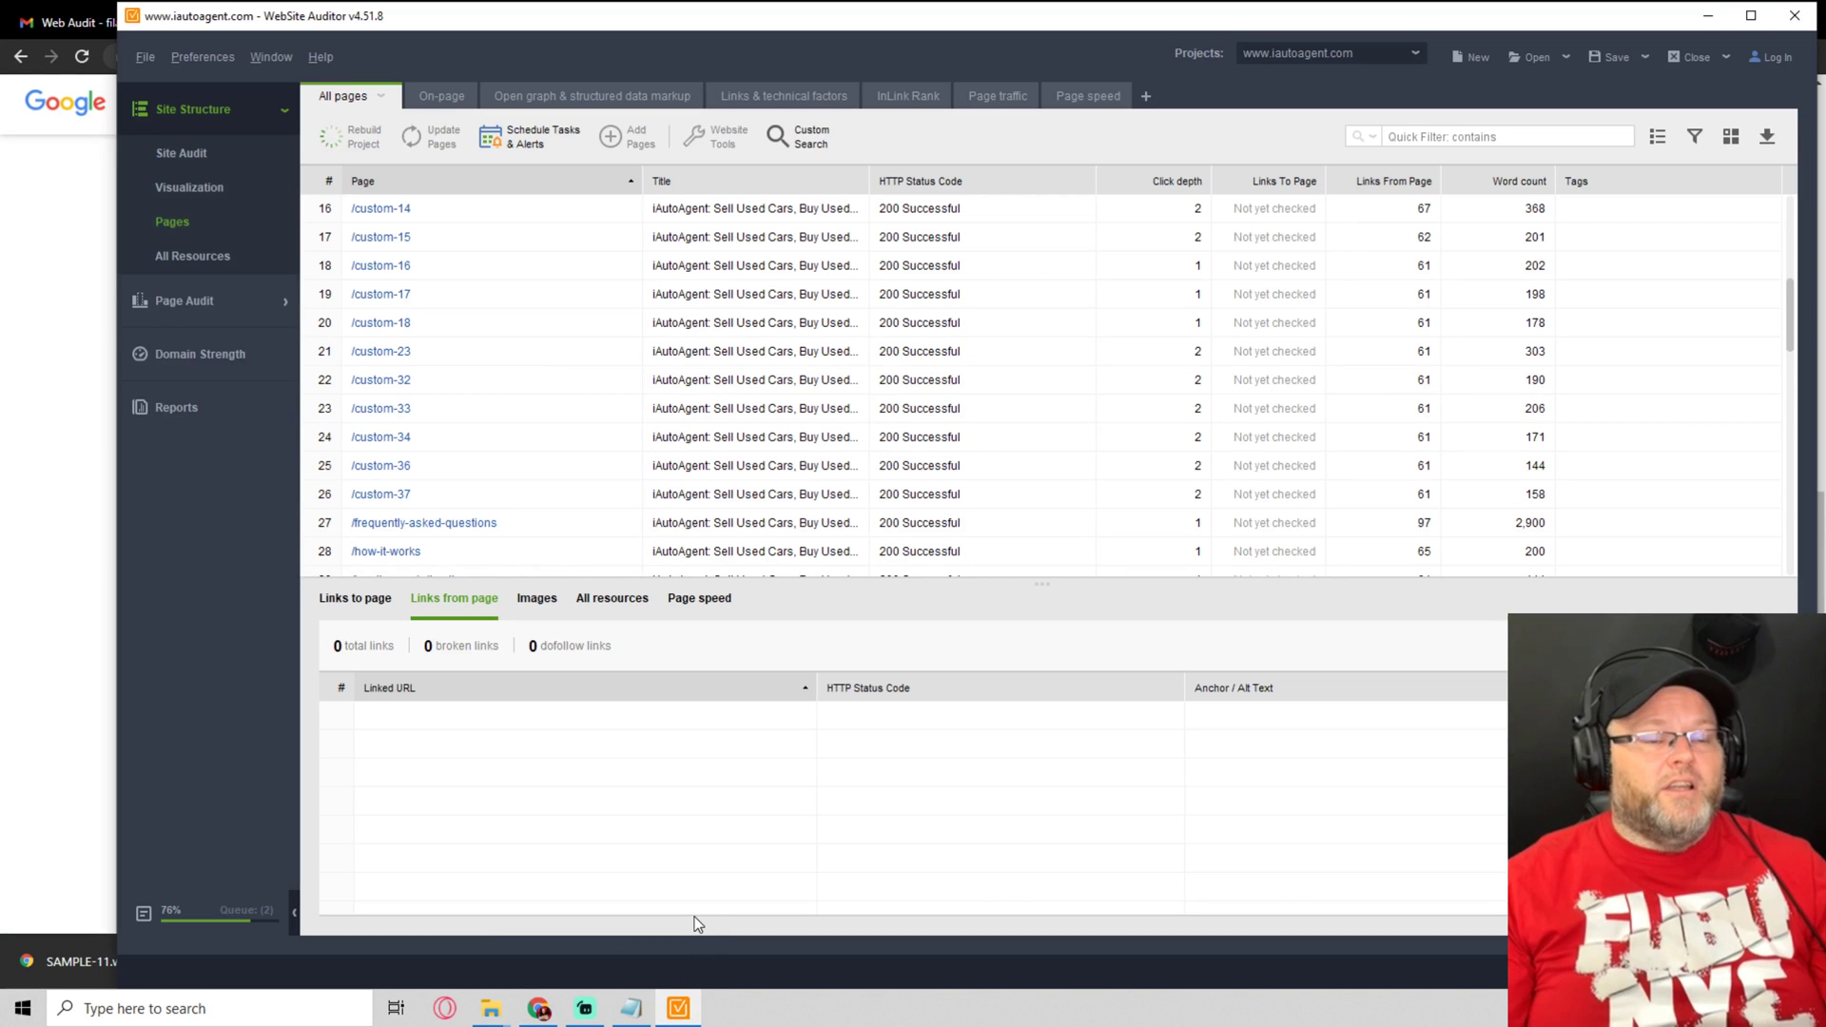
# Check Reports and the Pages table, then scroll the iautoagent Google results back to the top
pyautogui.click(168, 406)
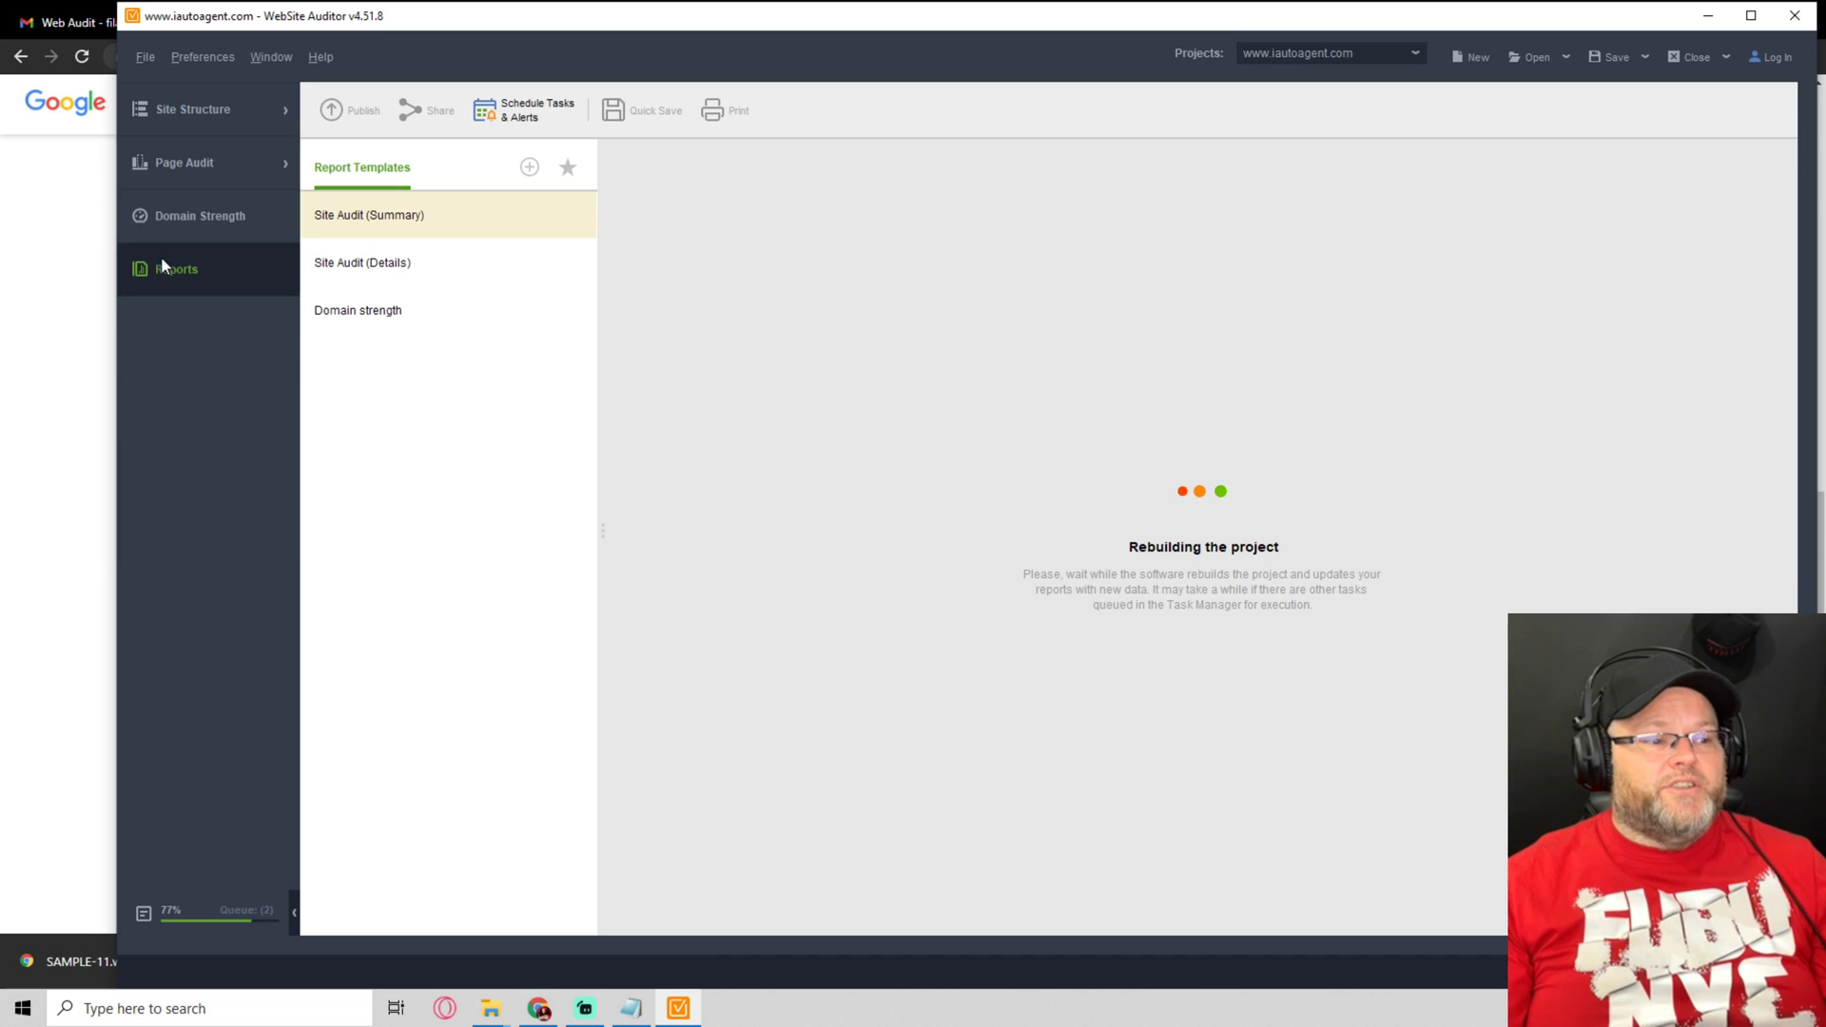
pyautogui.click(194, 112)
pyautogui.click(62, 455)
pyautogui.scroll(10, 821, 647)
pyautogui.scroll(6, 824, 642)
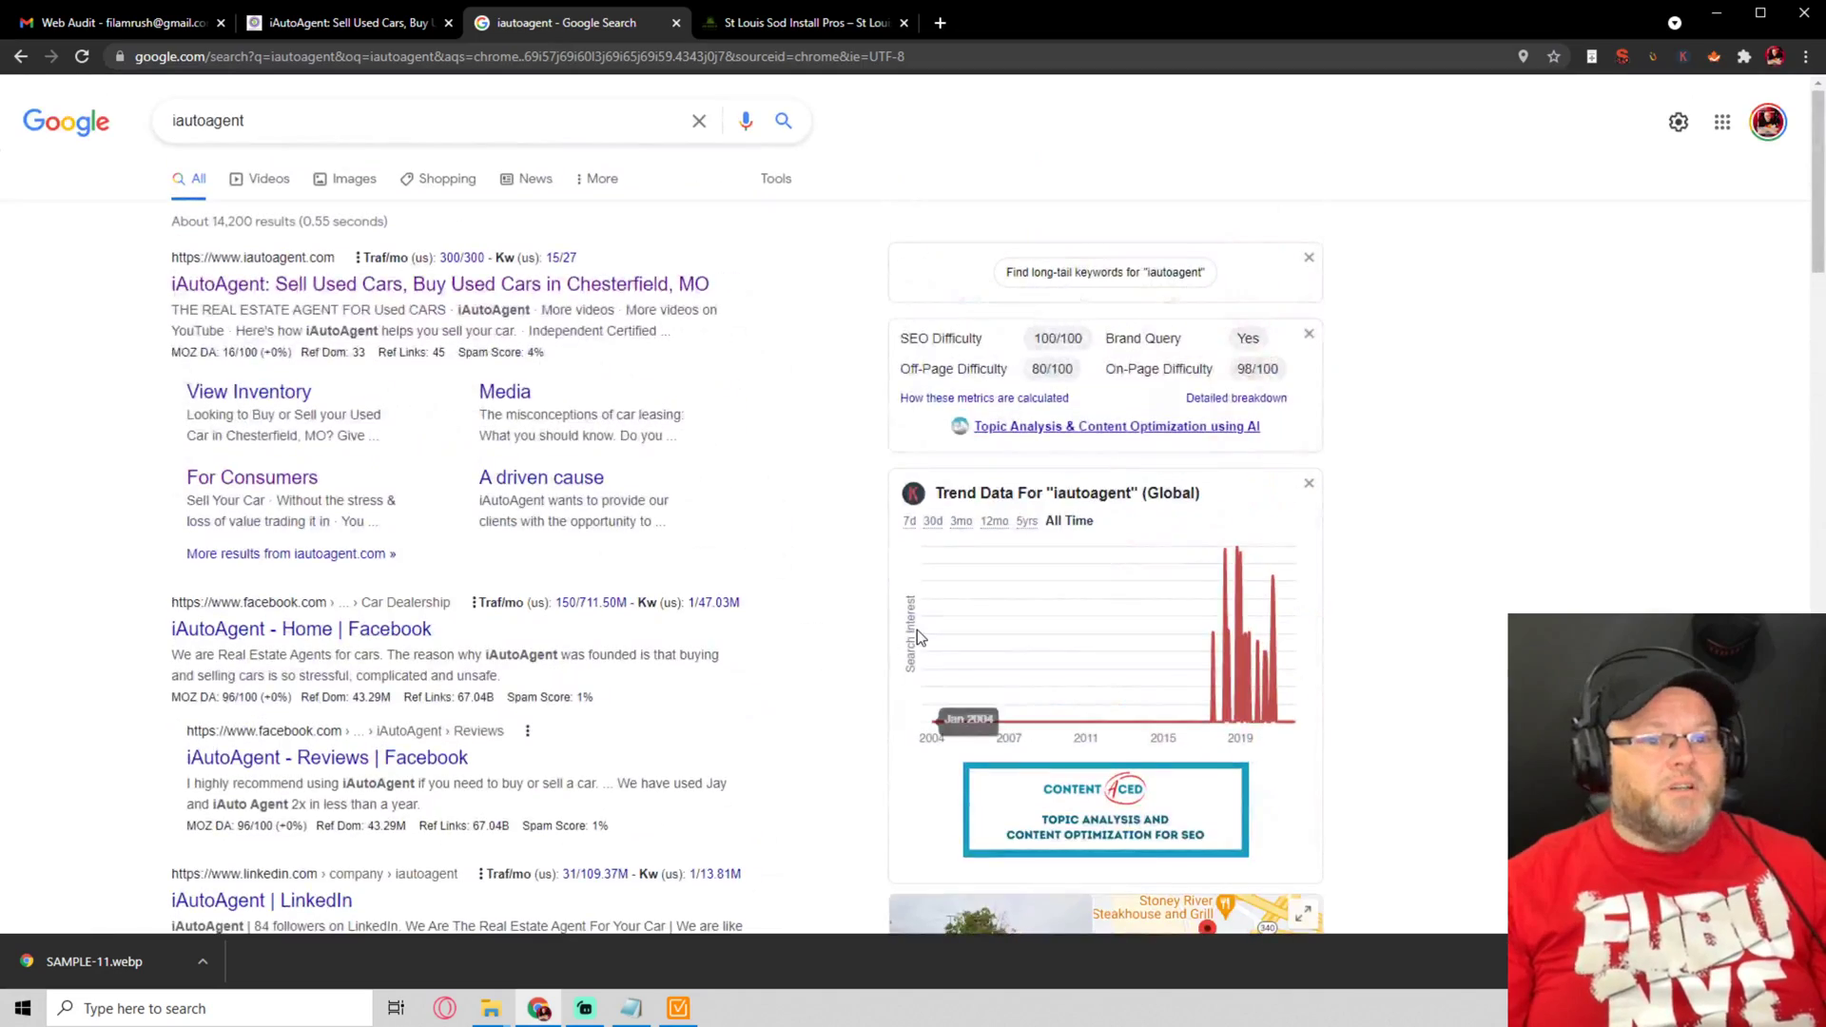
# Select the iAutoAgent business name in the Google Search listing
pyautogui.scroll(-9, 1031, 658)
pyautogui.scroll(1, 1022, 475)
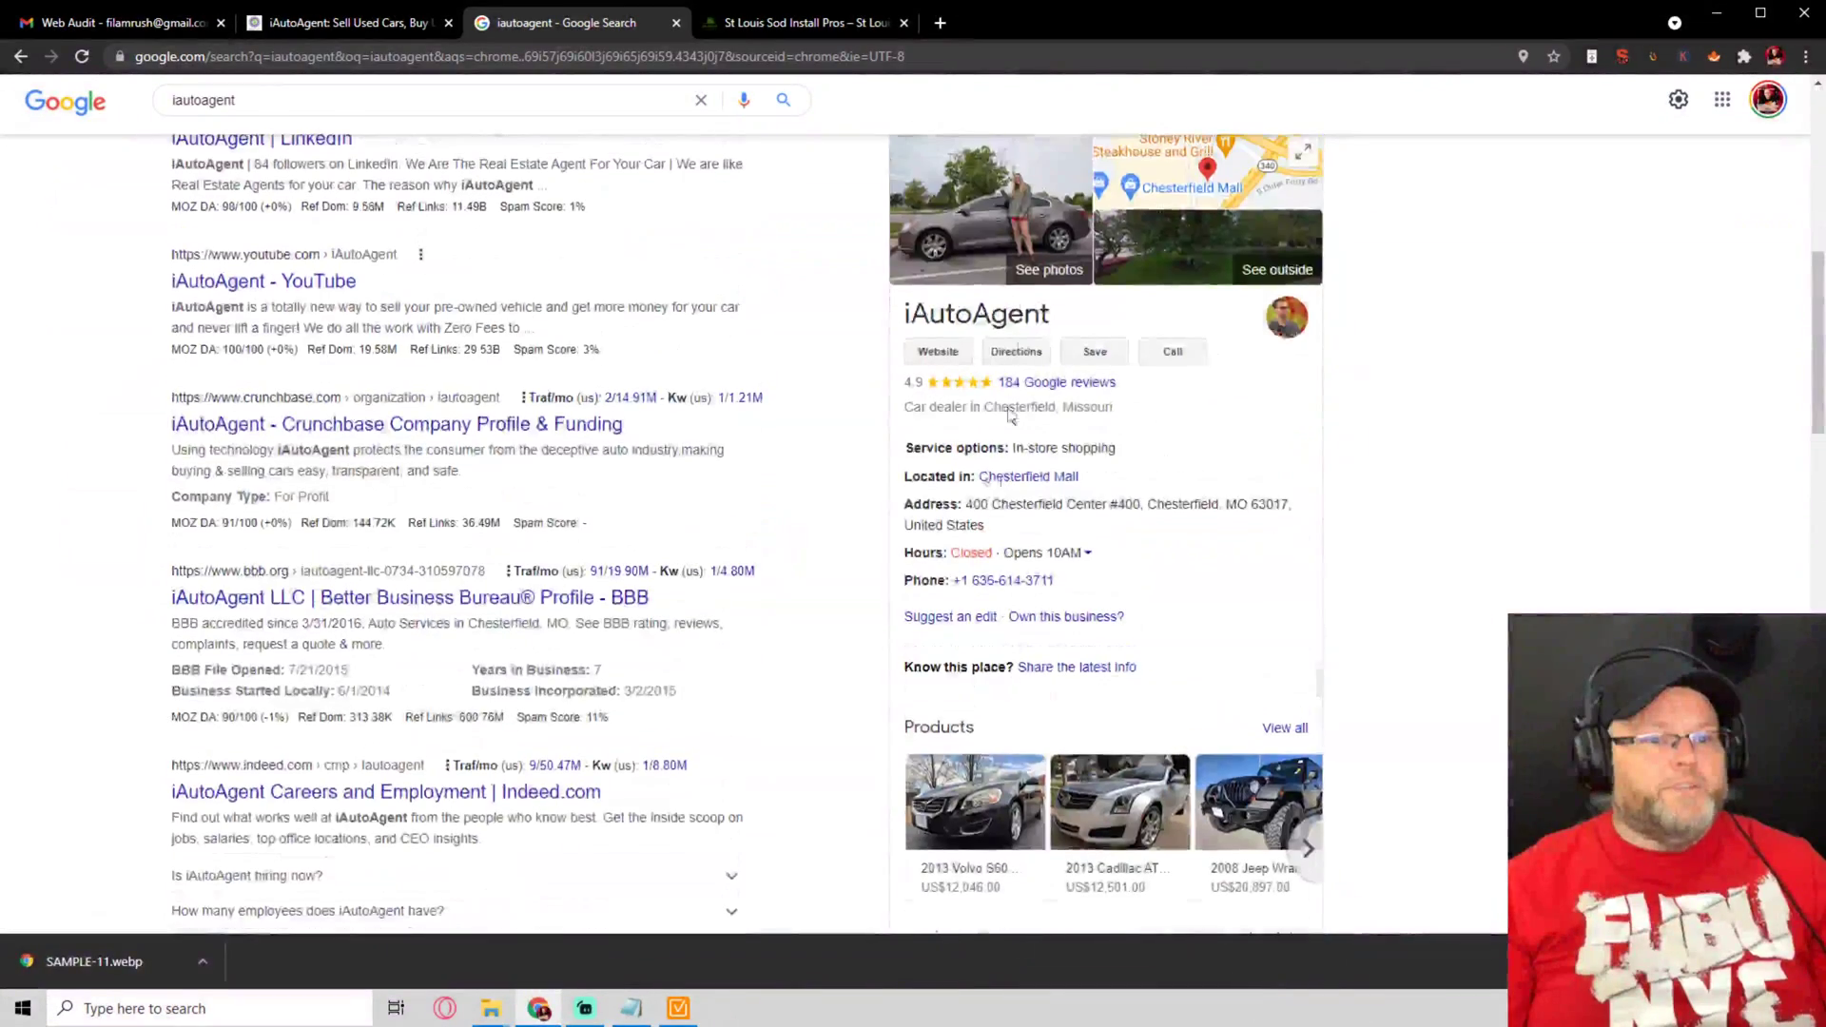
pyautogui.doubleClick(1017, 312)
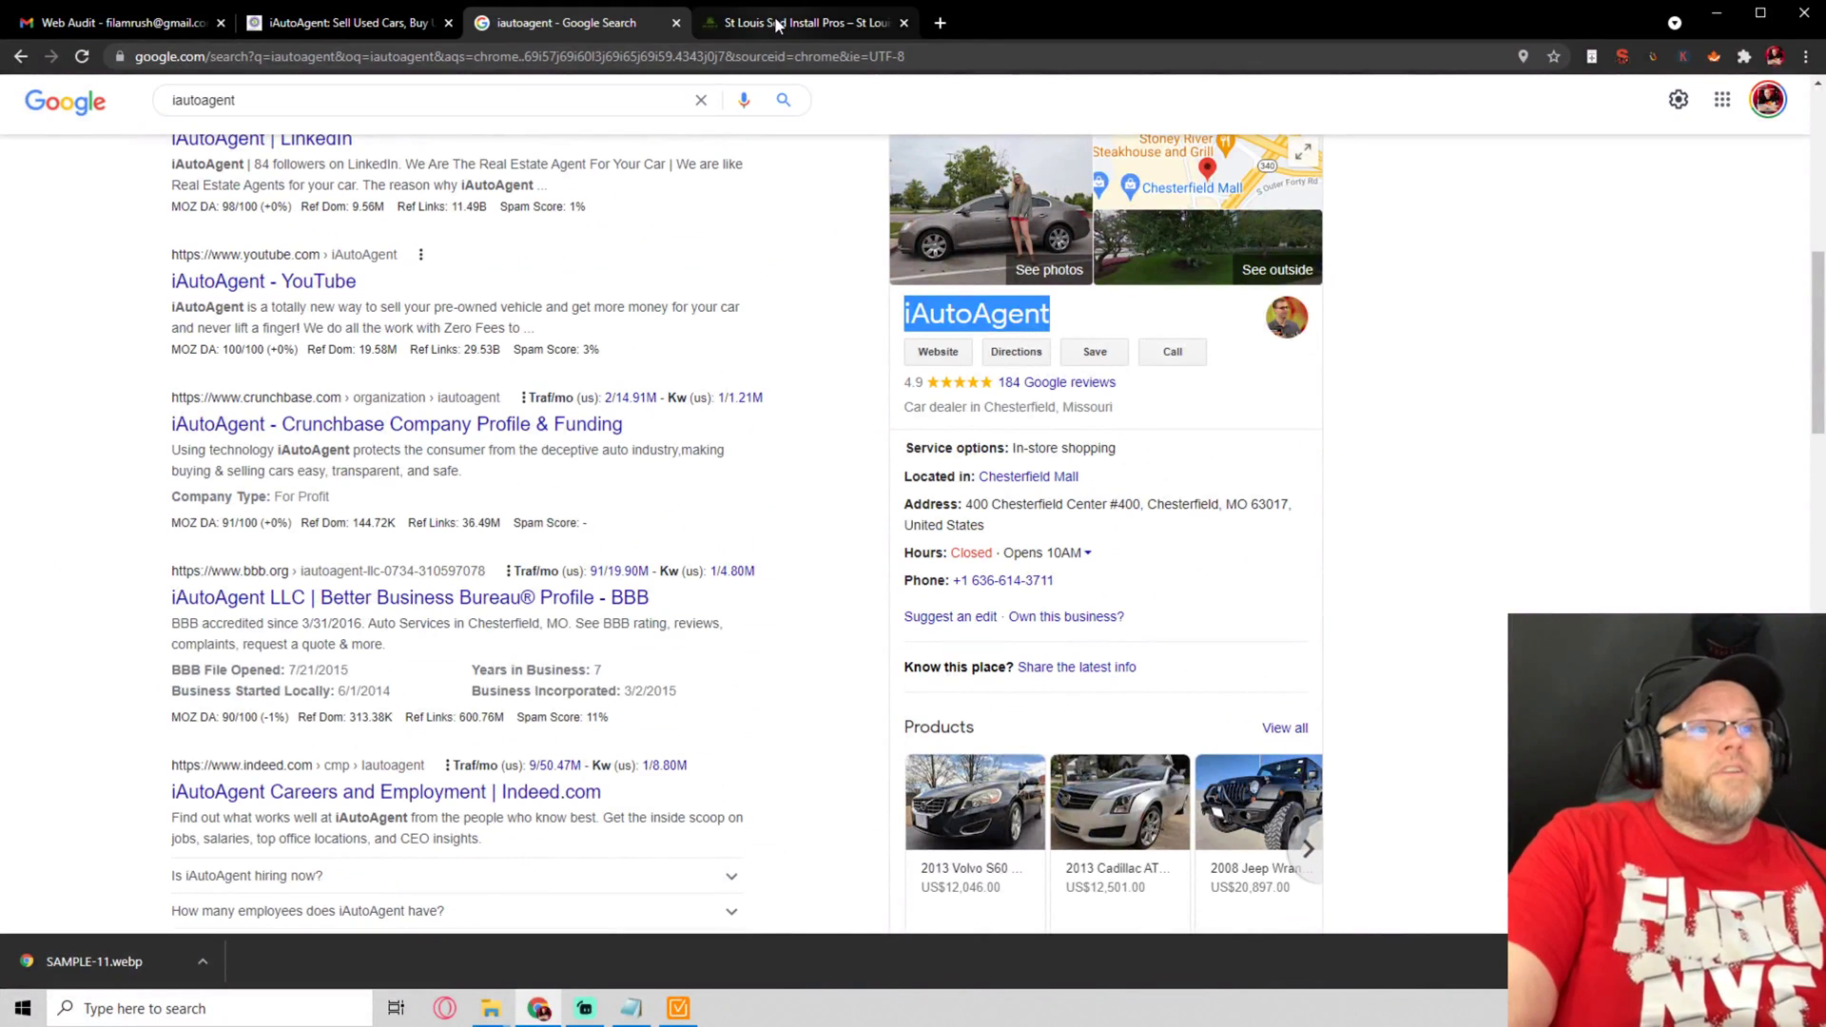
# Load the Local Falcon login in the sod-installation tab, then show iAutoAgent's fleets page
pyautogui.click(804, 22)
pyautogui.click(768, 56)
pyautogui.write('local')
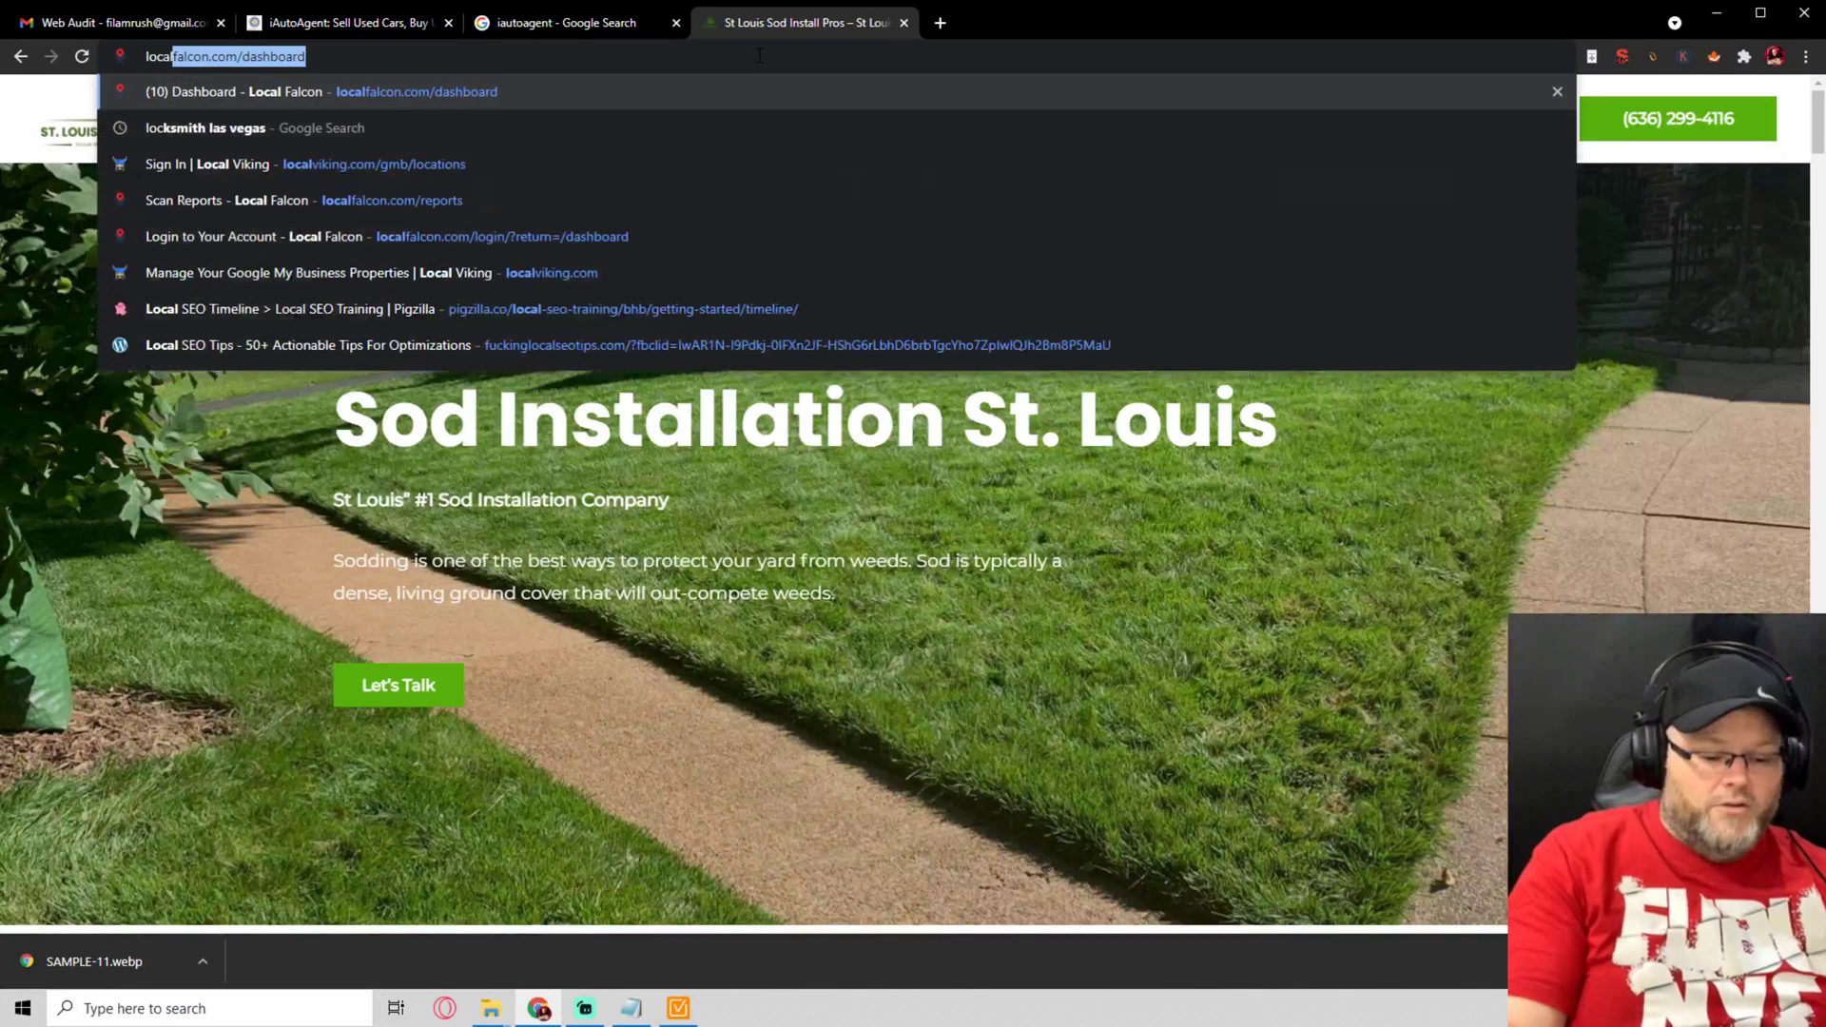
pyautogui.press('Return')
pyautogui.click(566, 21)
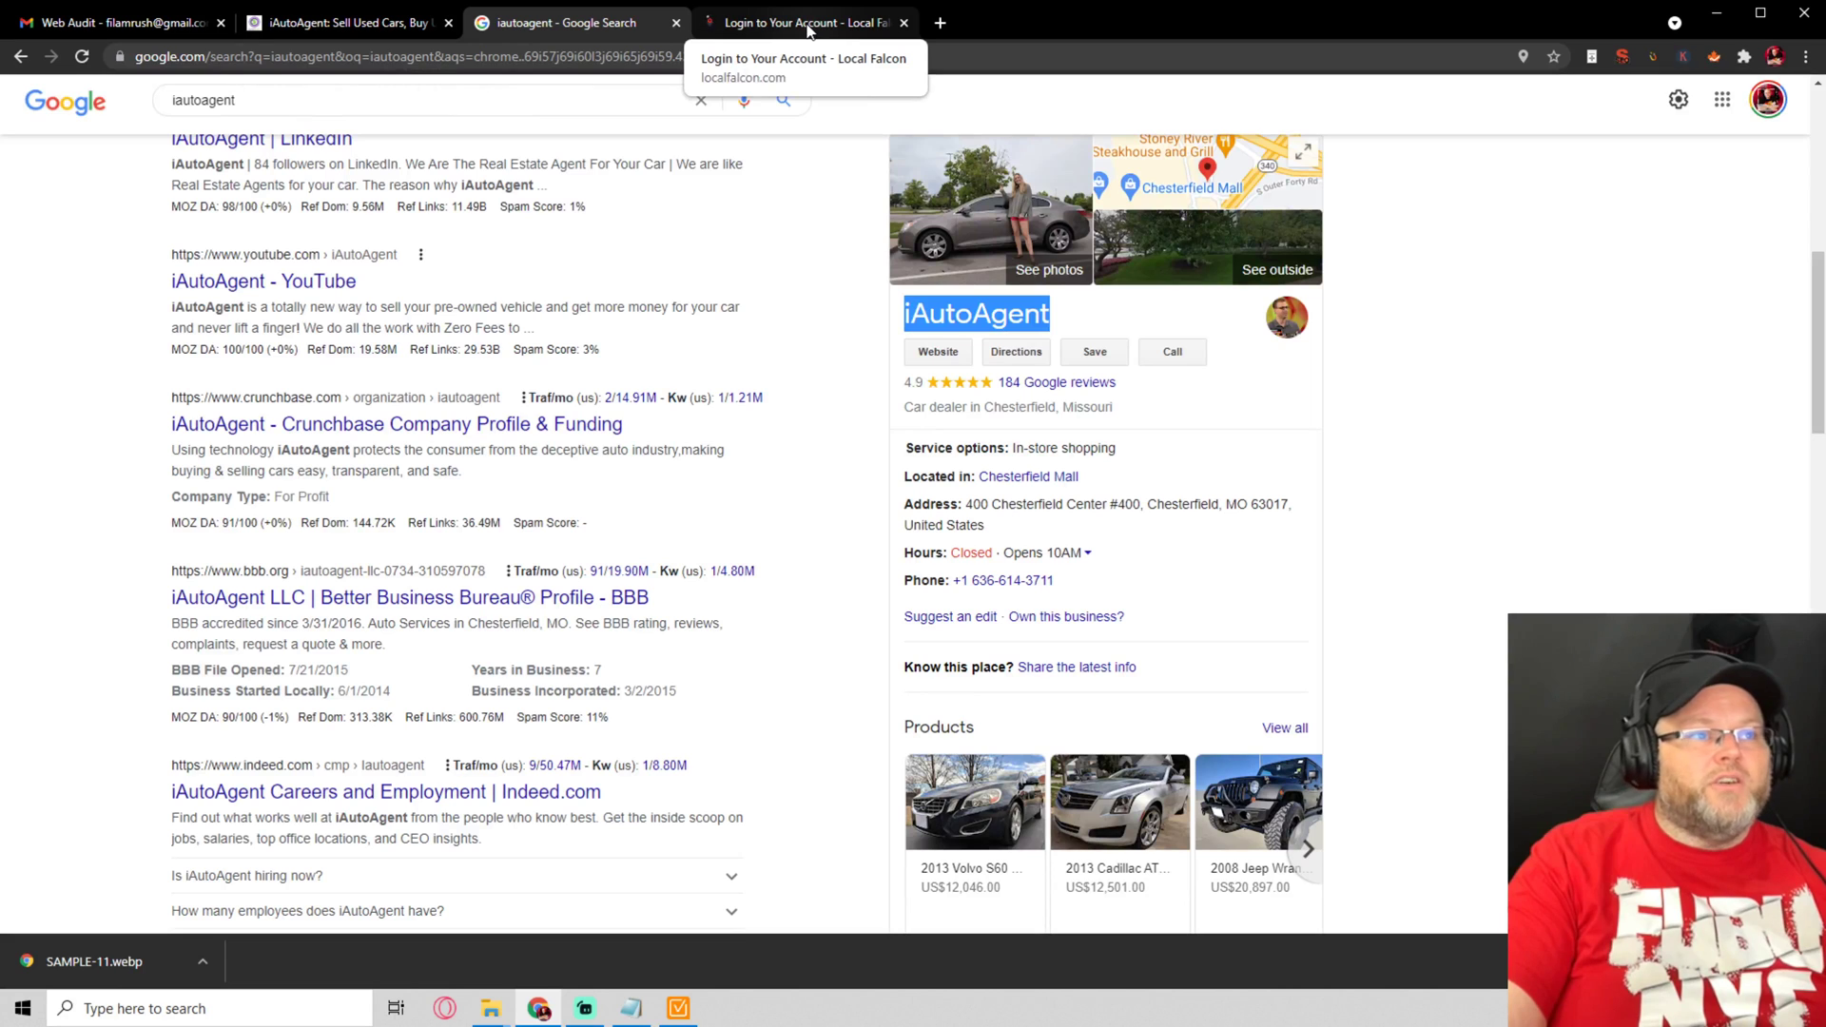
pyautogui.click(396, 26)
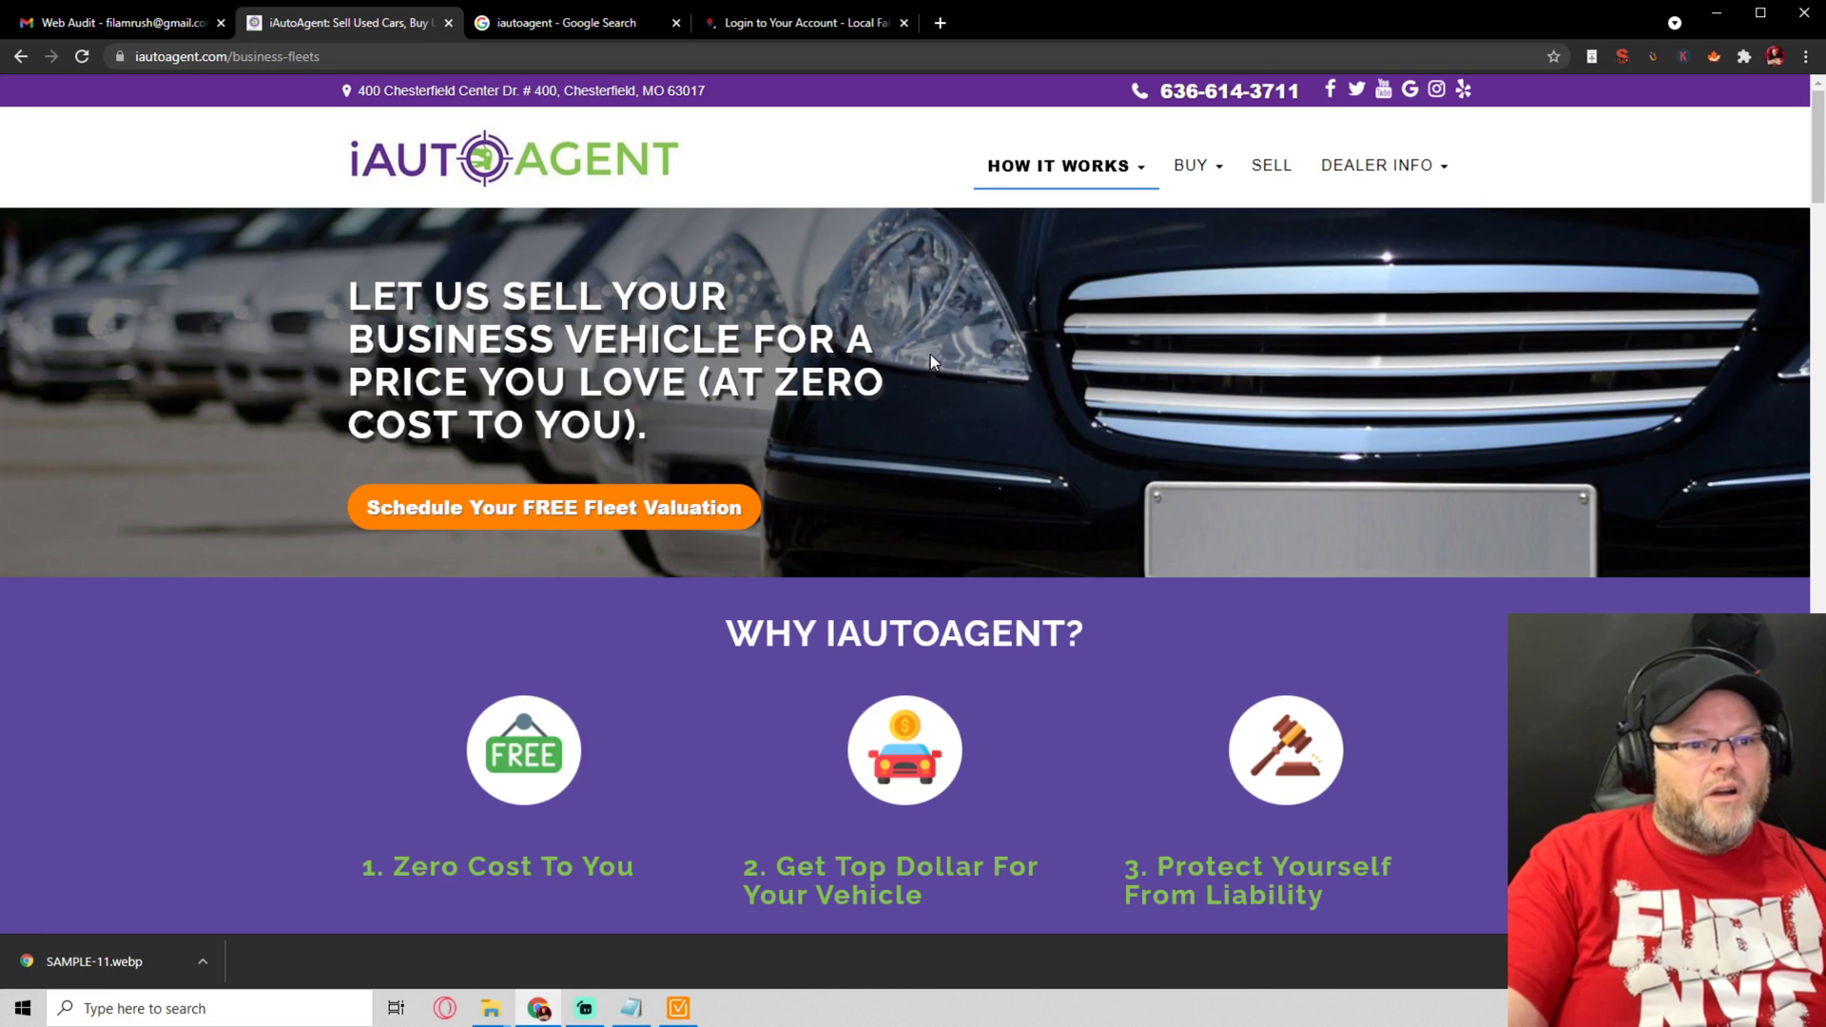
# Go from the fleets page to the iAutoAgent homepage and scroll down to the reviews and back
pyautogui.scroll(-6, 928, 354)
pyautogui.scroll(6, 928, 352)
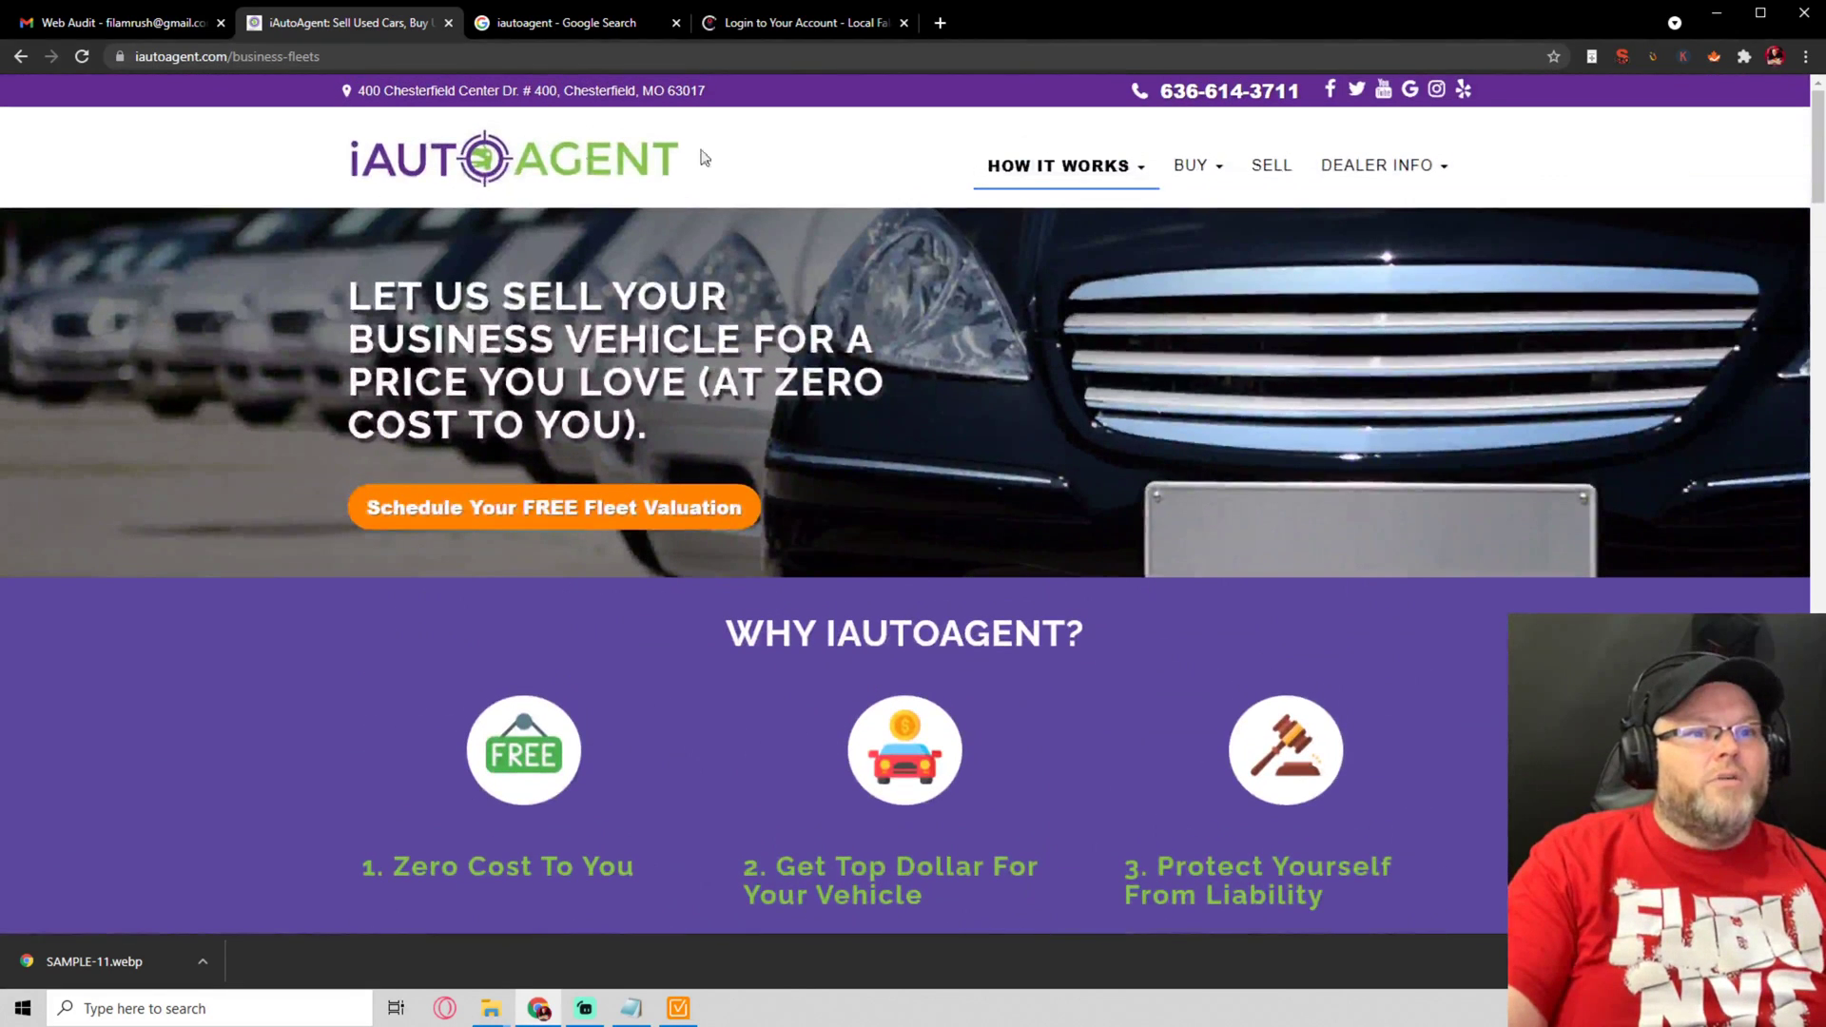
pyautogui.click(570, 173)
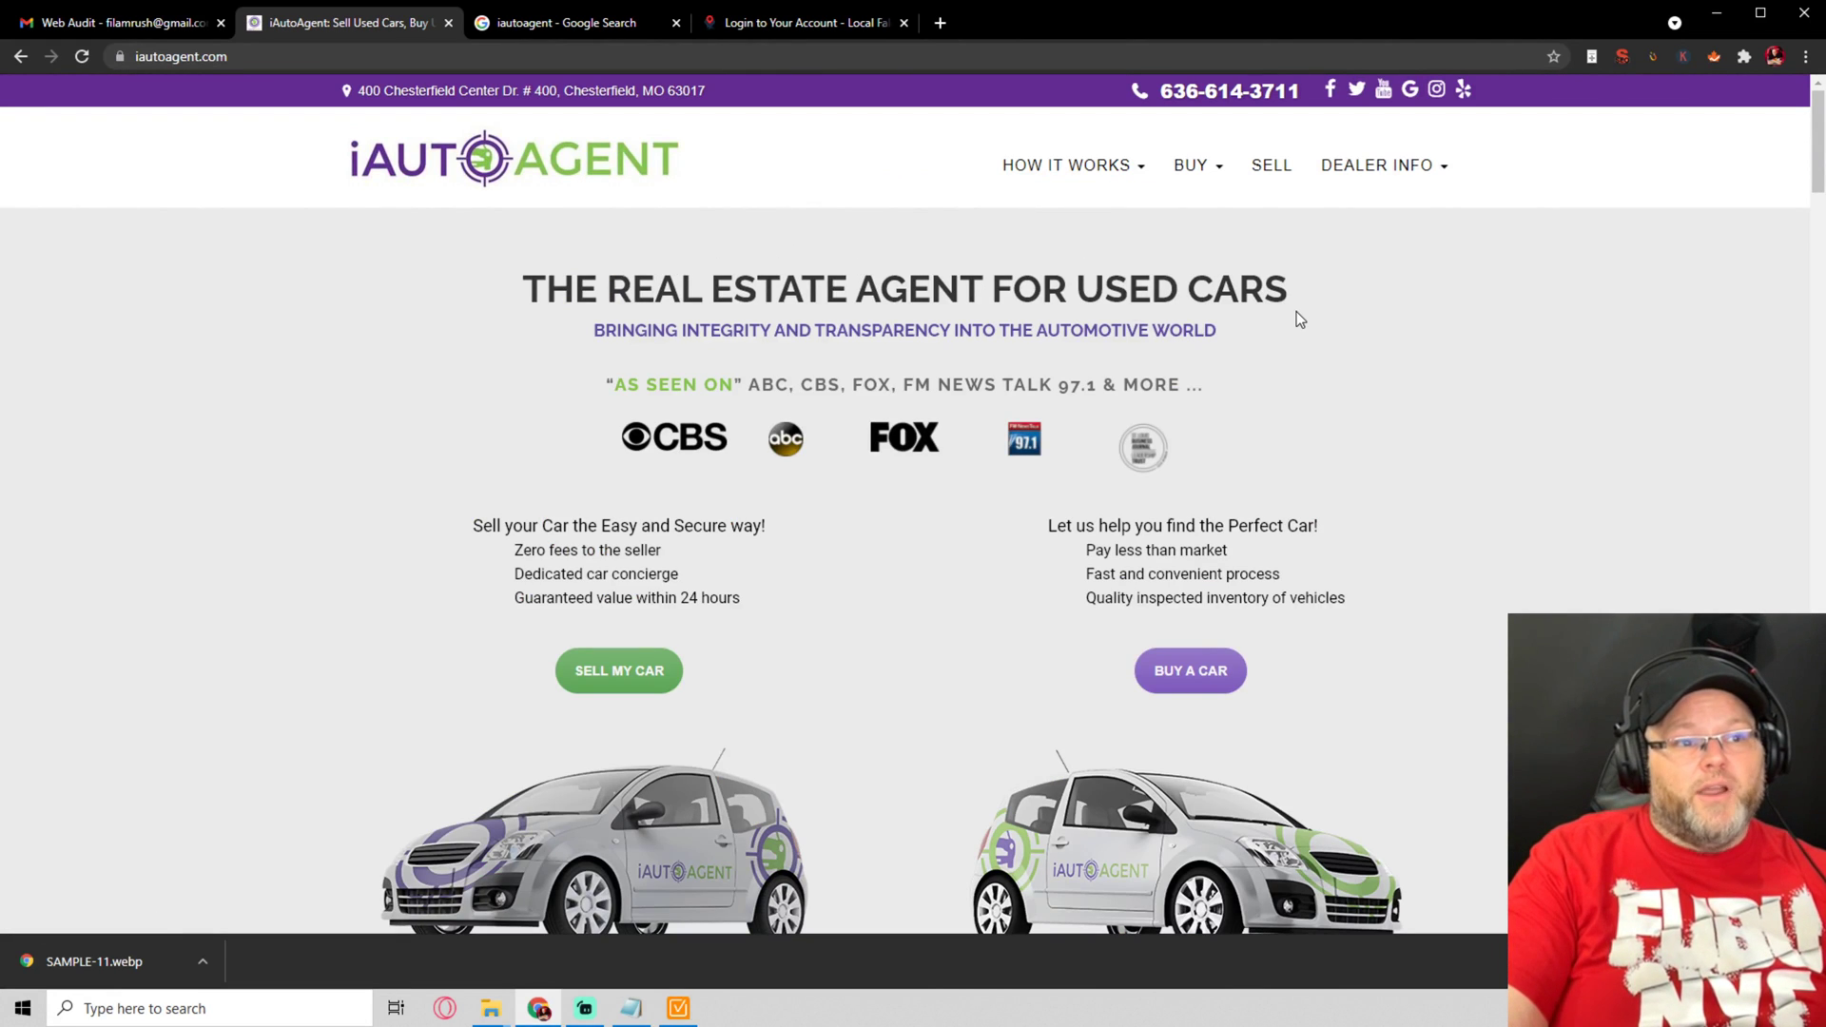
pyautogui.scroll(-5, 1293, 320)
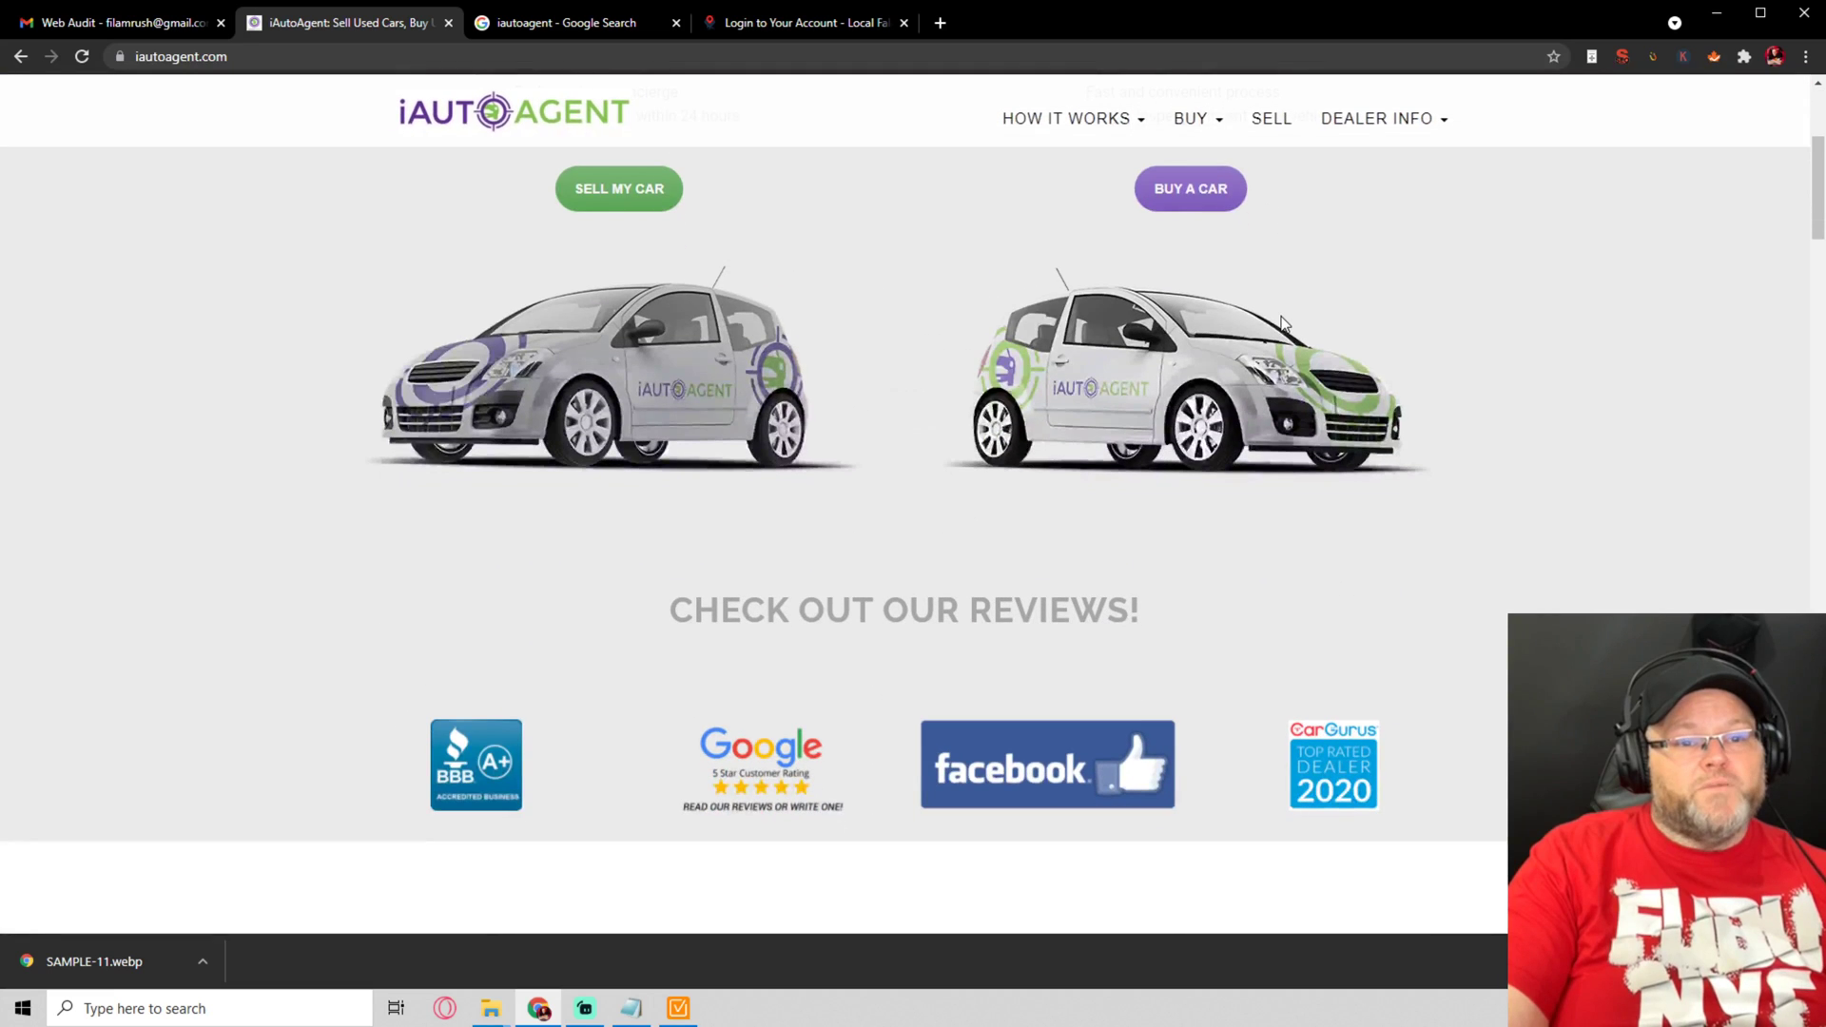
pyautogui.scroll(5, 1275, 327)
# Log in to Local Falcon and start a new map scan
pyautogui.click(772, 23)
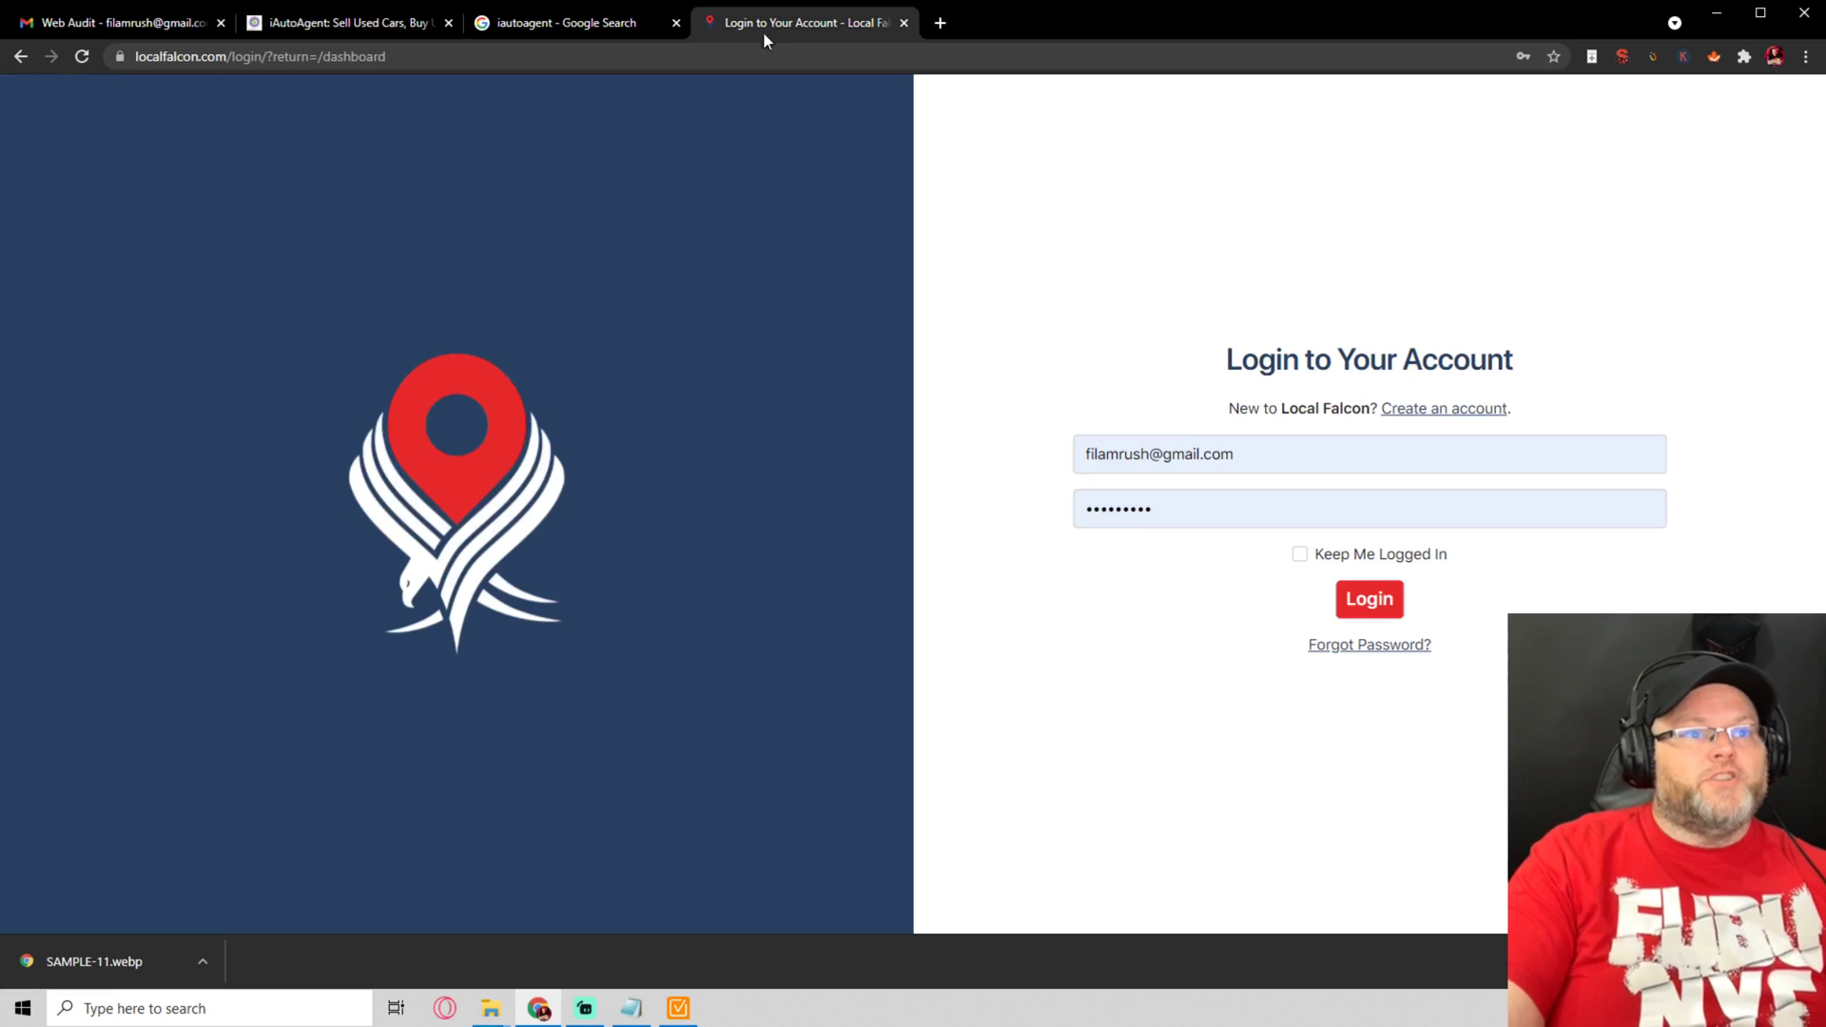
pyautogui.click(1356, 608)
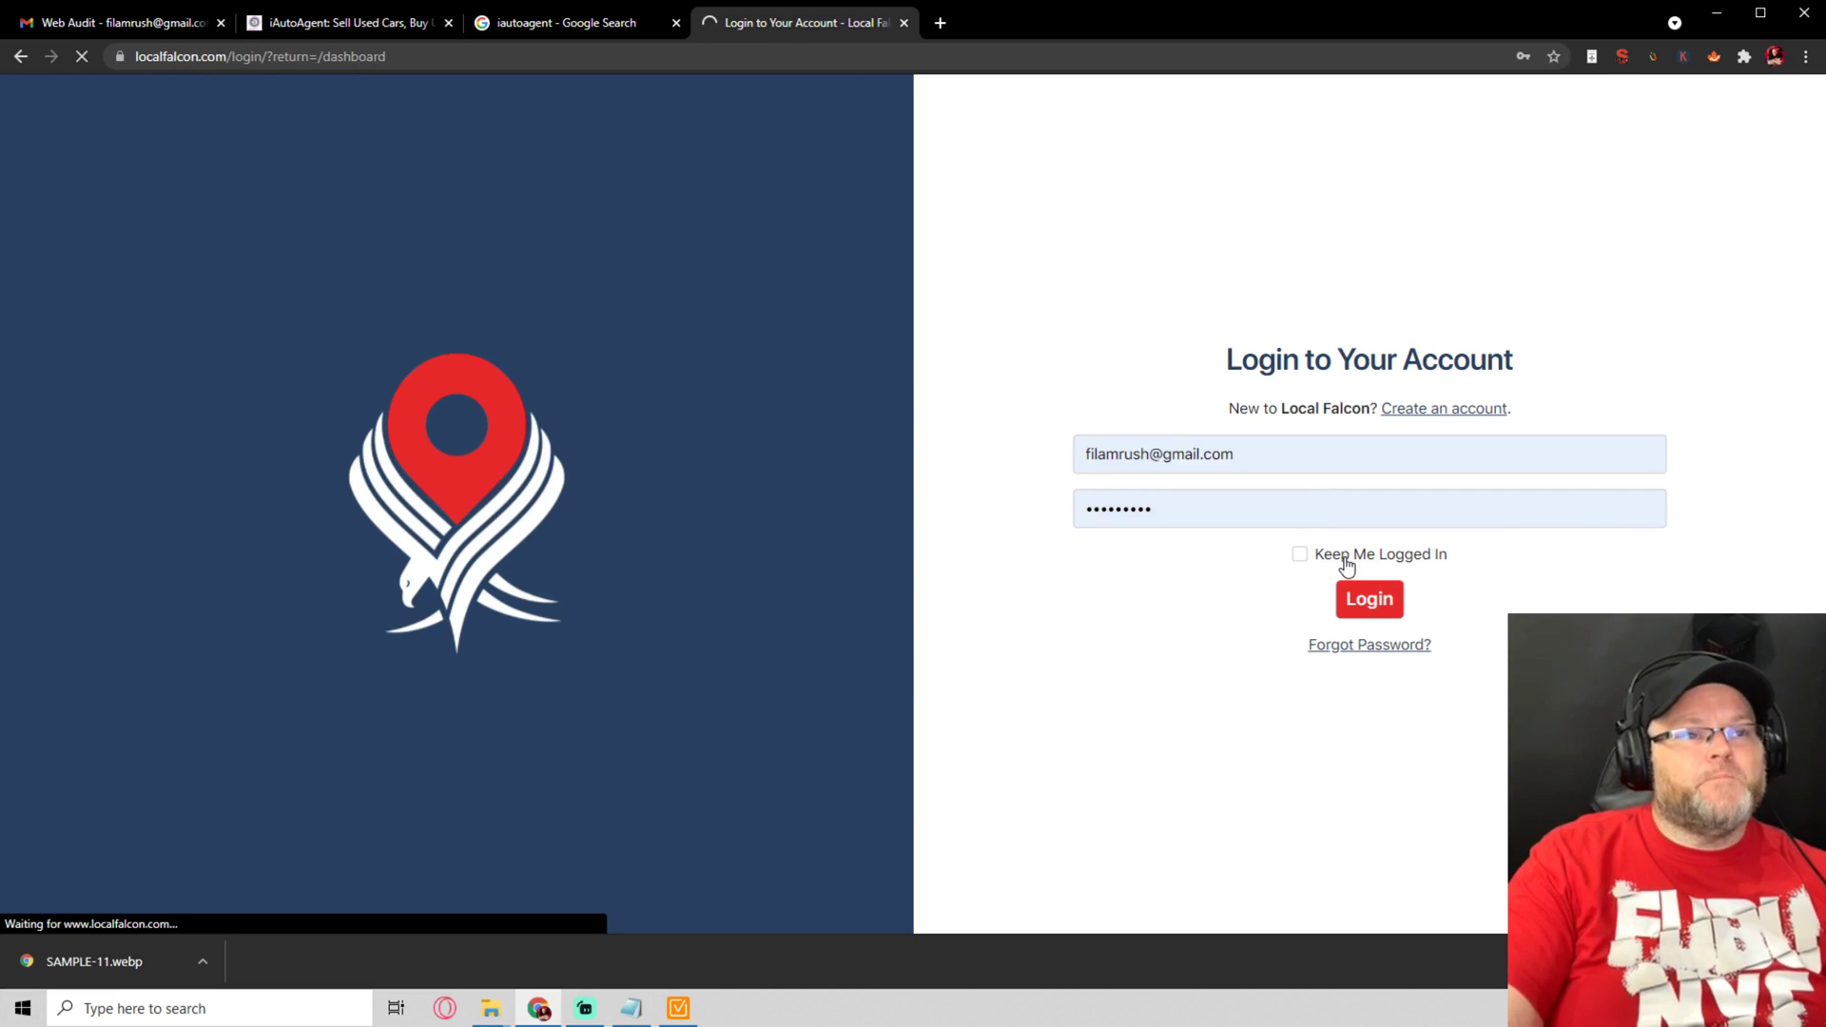
pyautogui.click(675, 1009)
pyautogui.click(671, 1014)
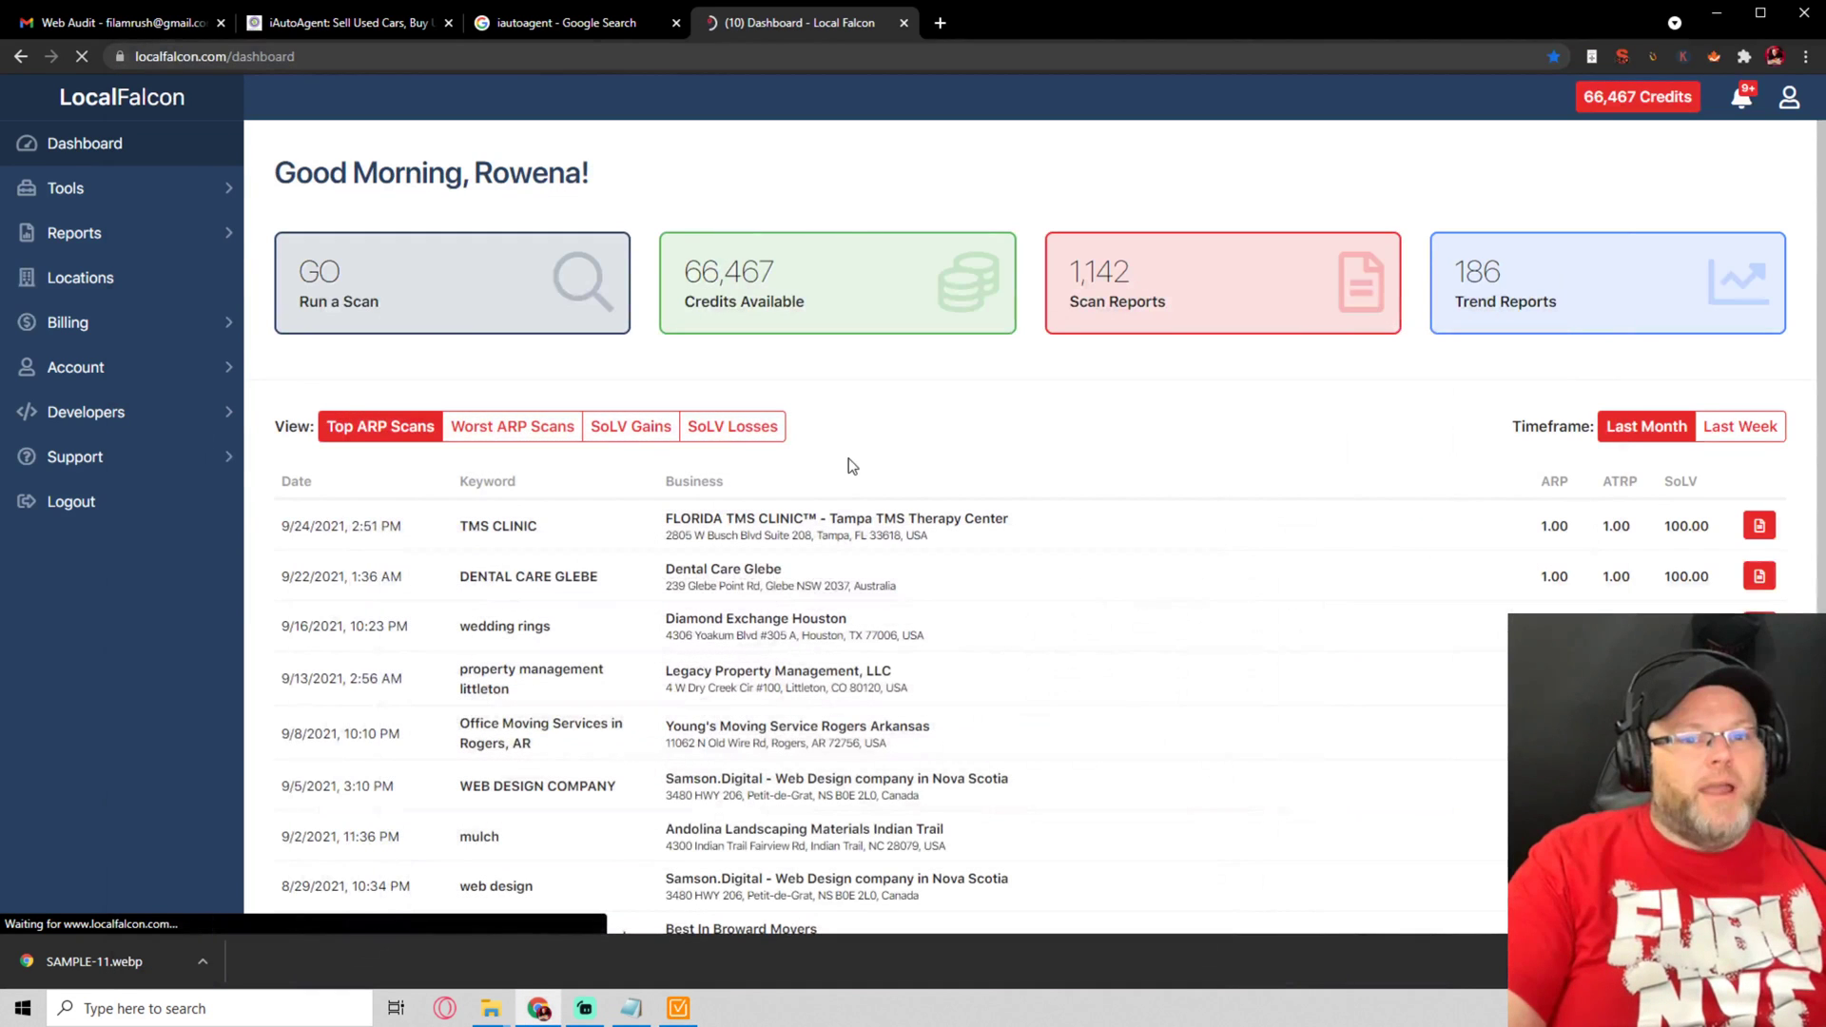
pyautogui.click(81, 243)
pyautogui.click(399, 287)
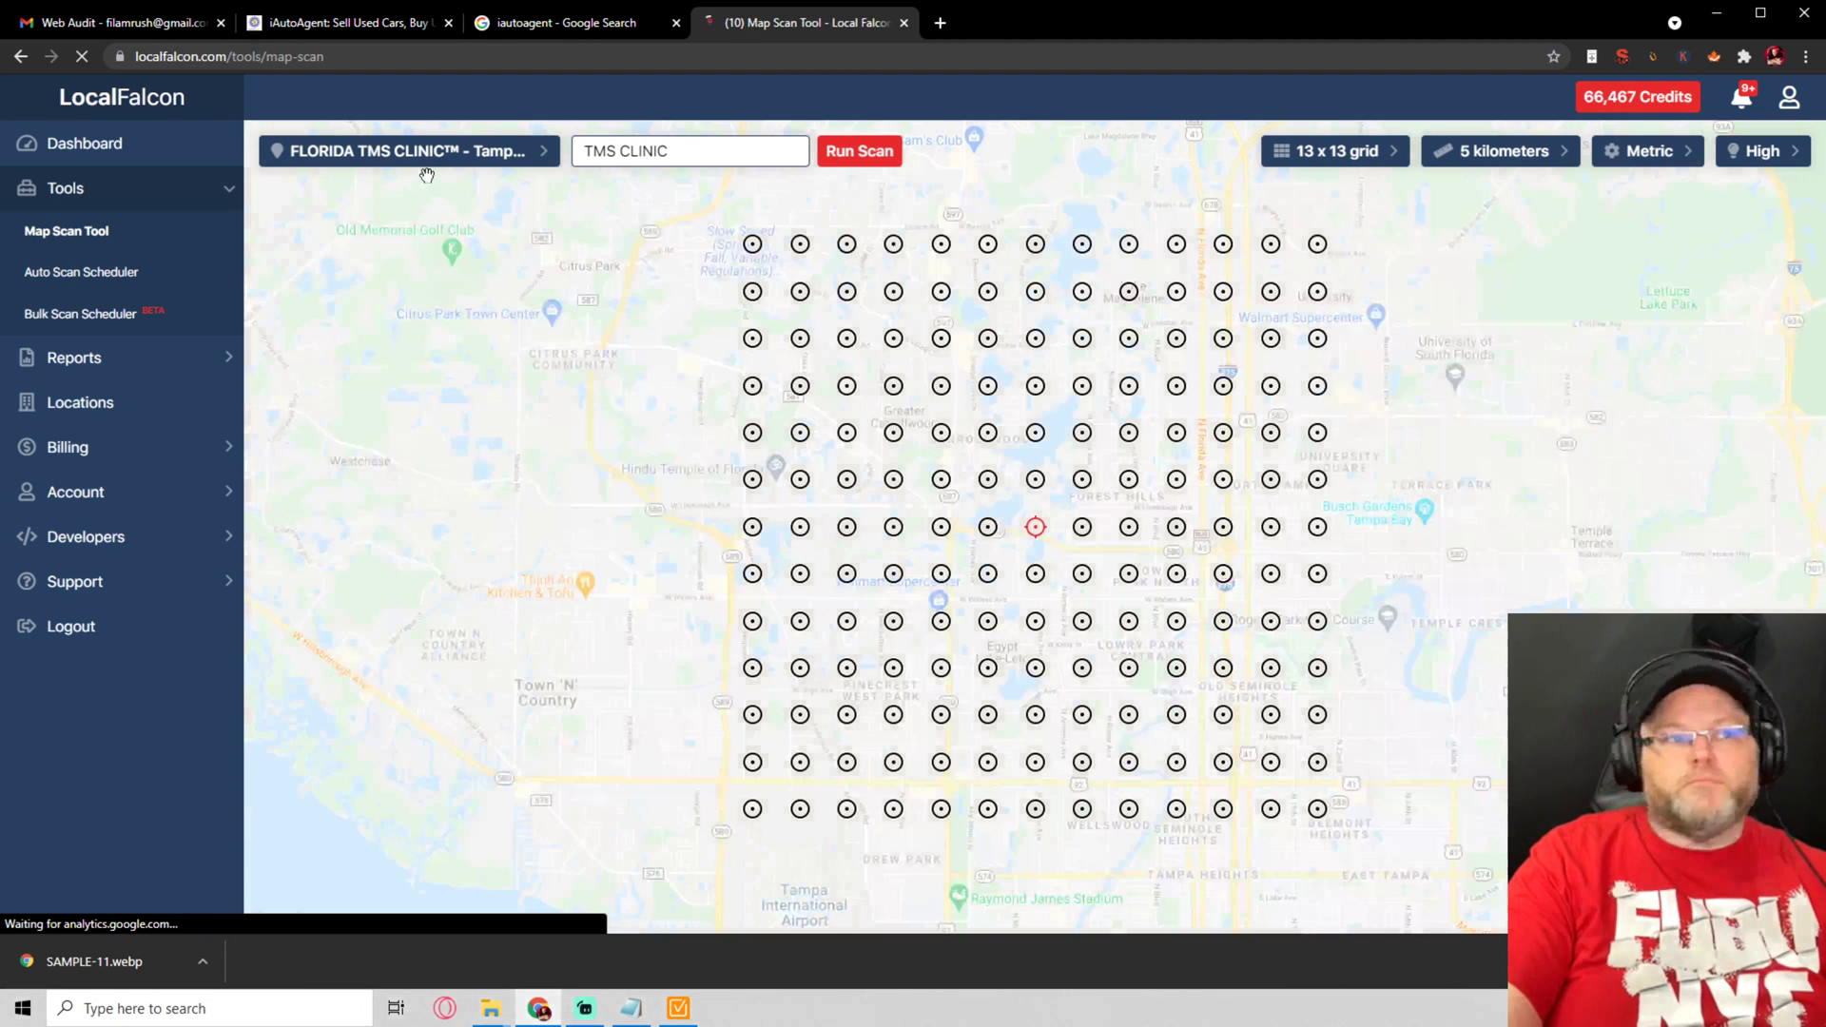
# Search for iAutoAgent as a new business location and pick it for the scan
pyautogui.click(428, 156)
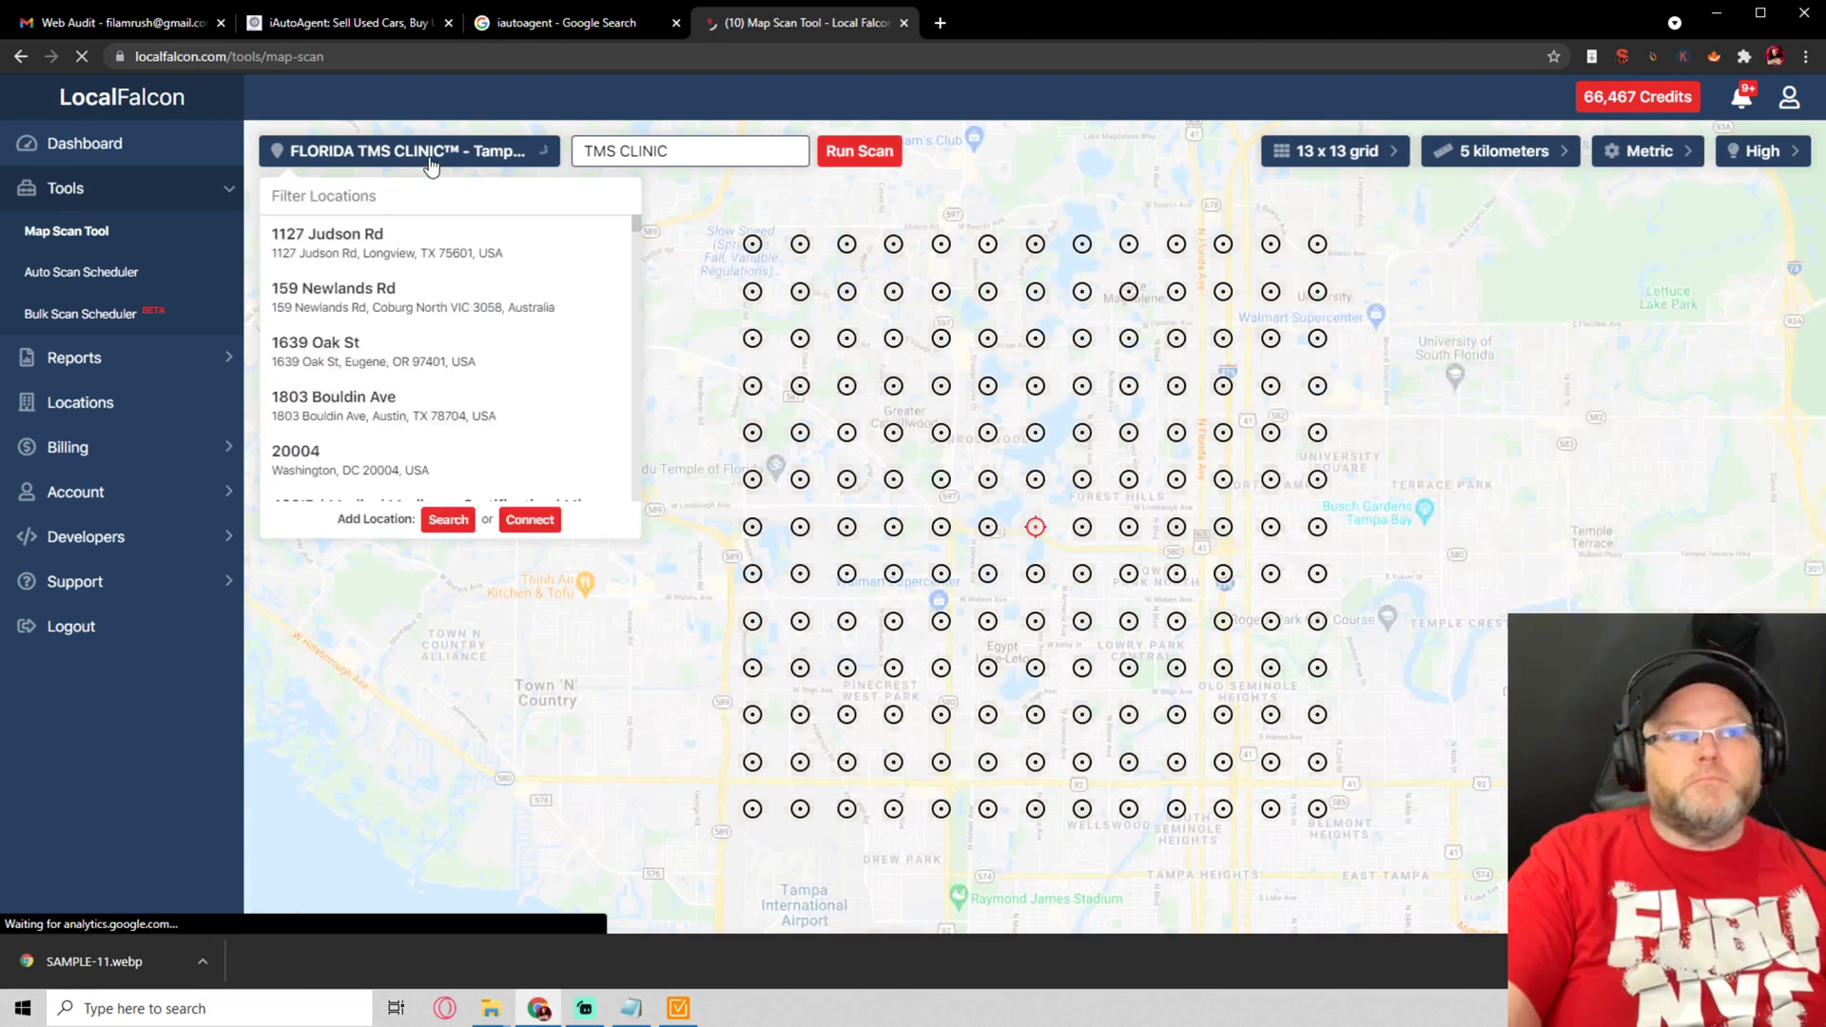
pyautogui.click(440, 524)
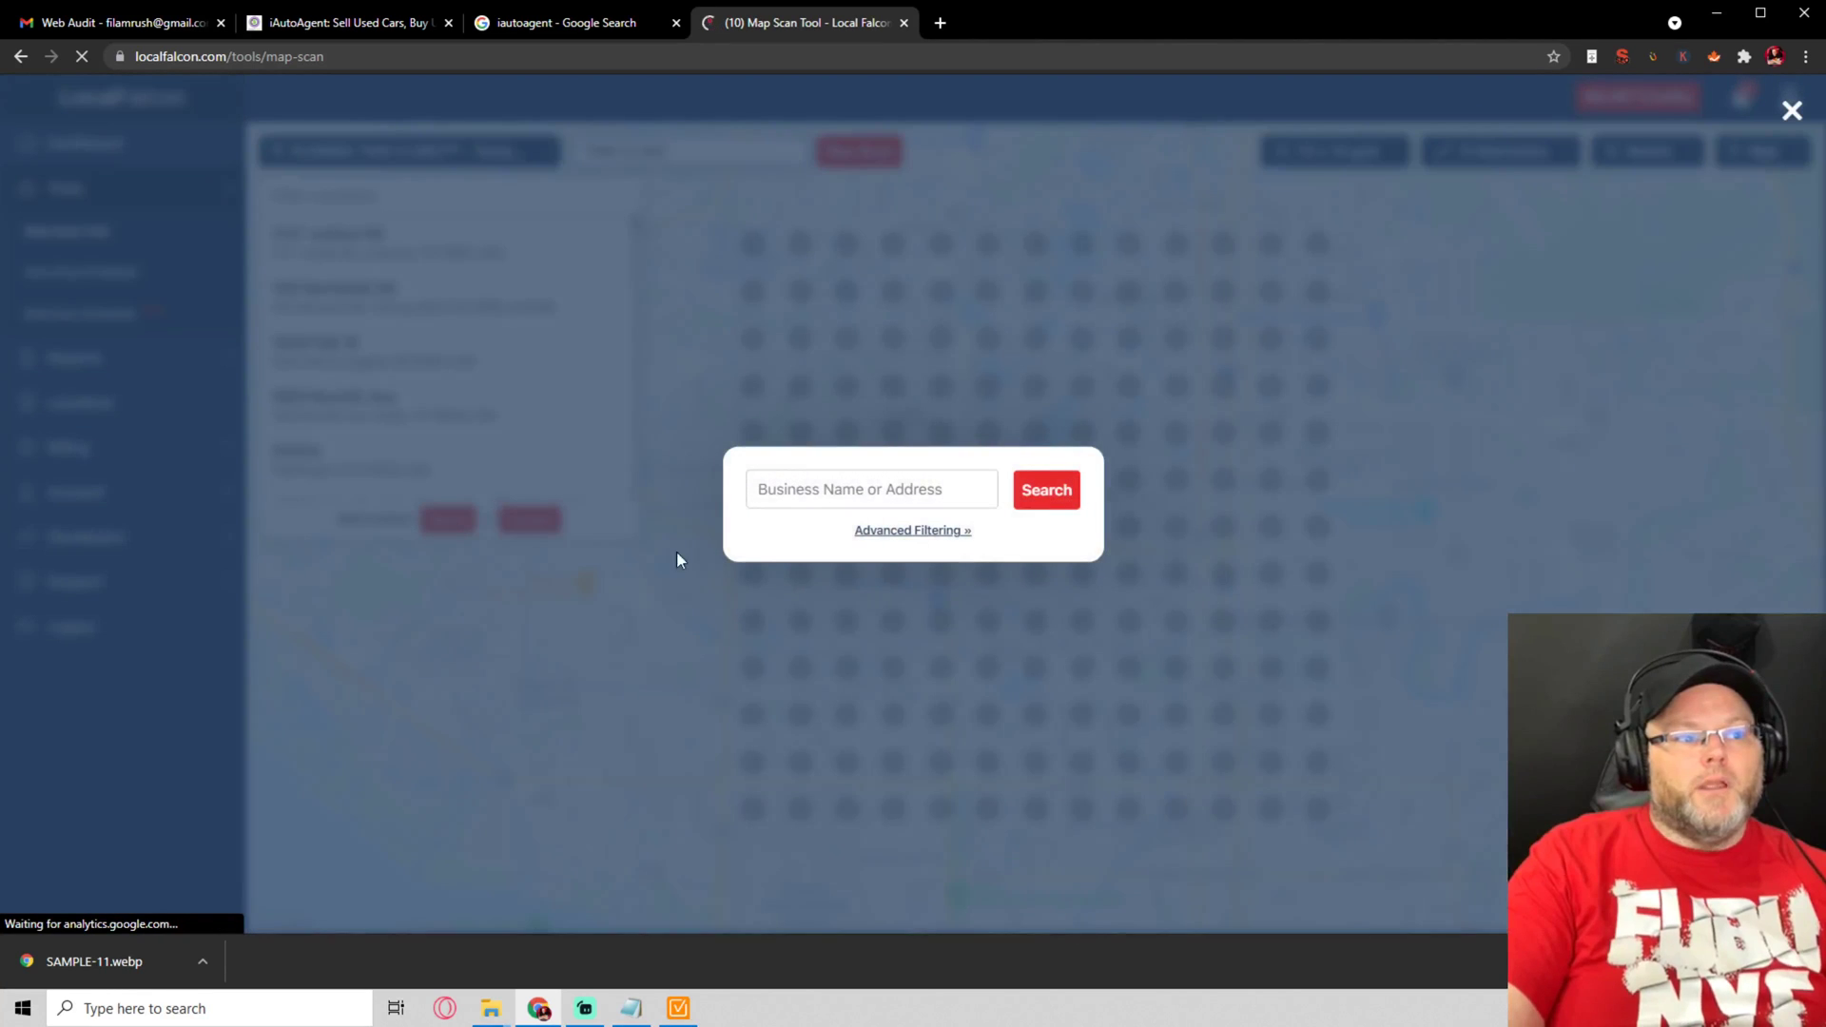
pyautogui.write('iAutoAgent')
pyautogui.click(1058, 492)
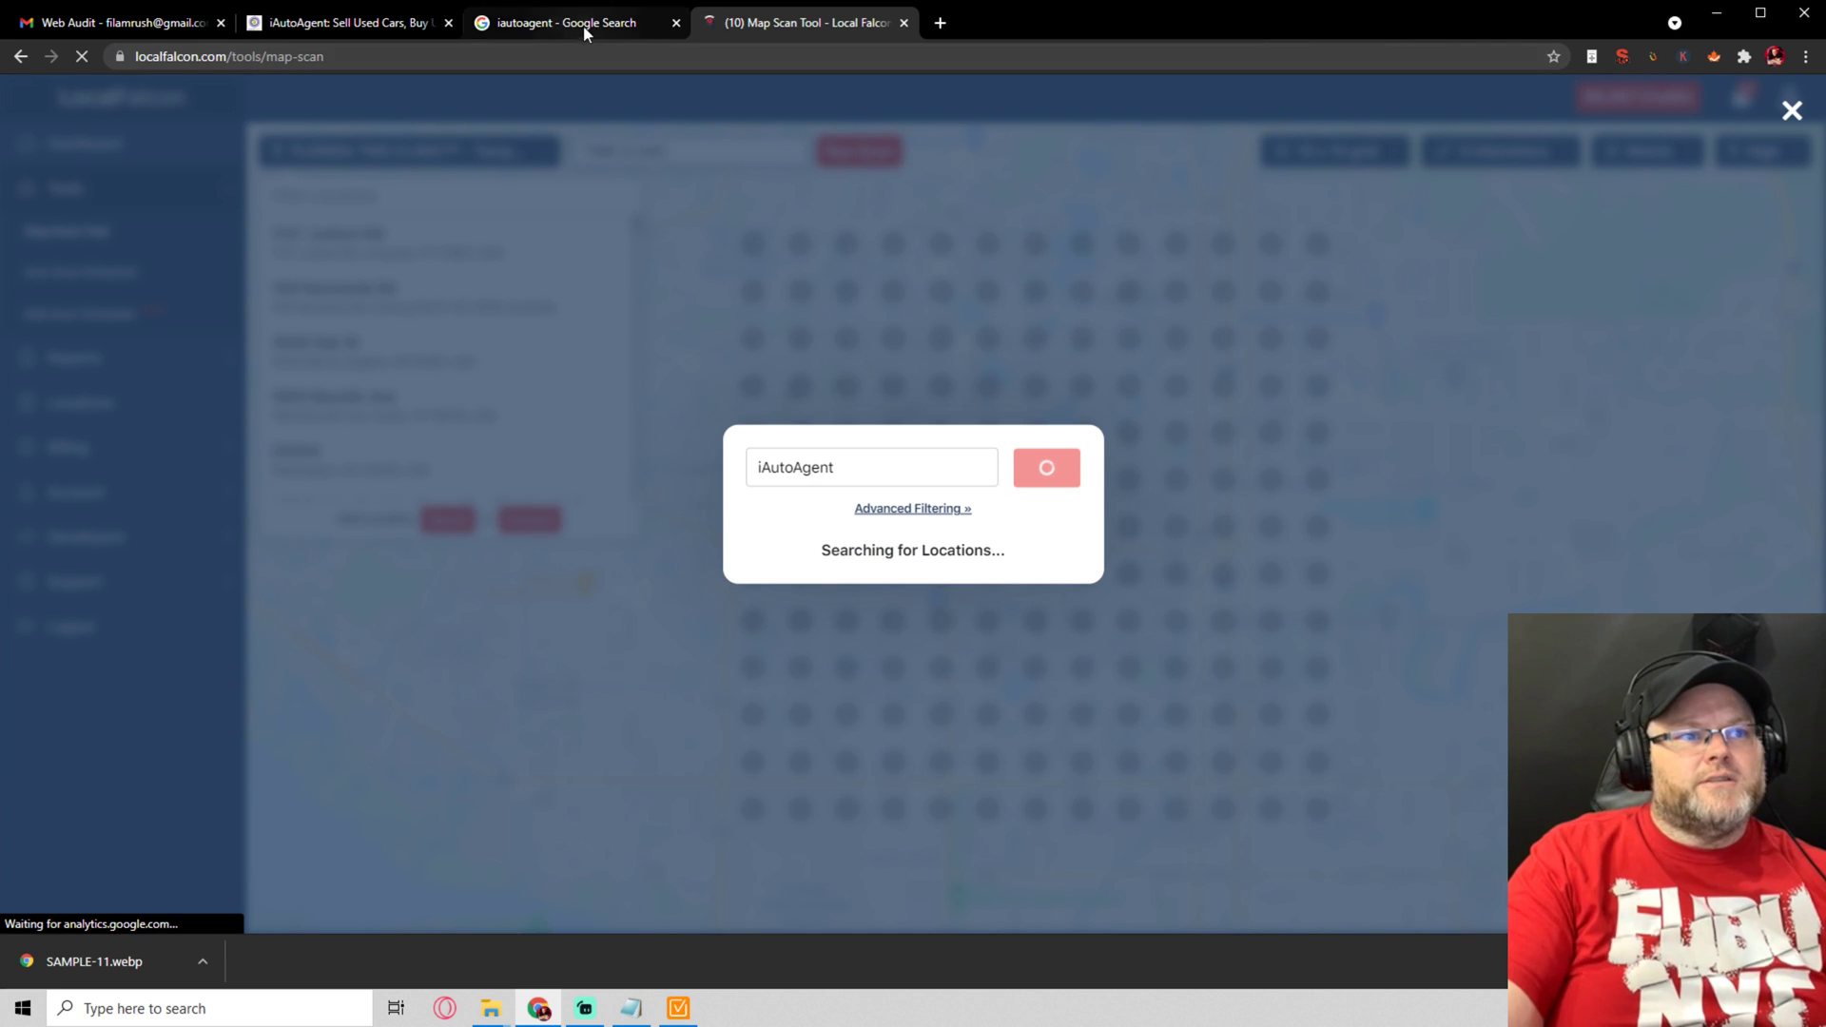
pyautogui.click(390, 27)
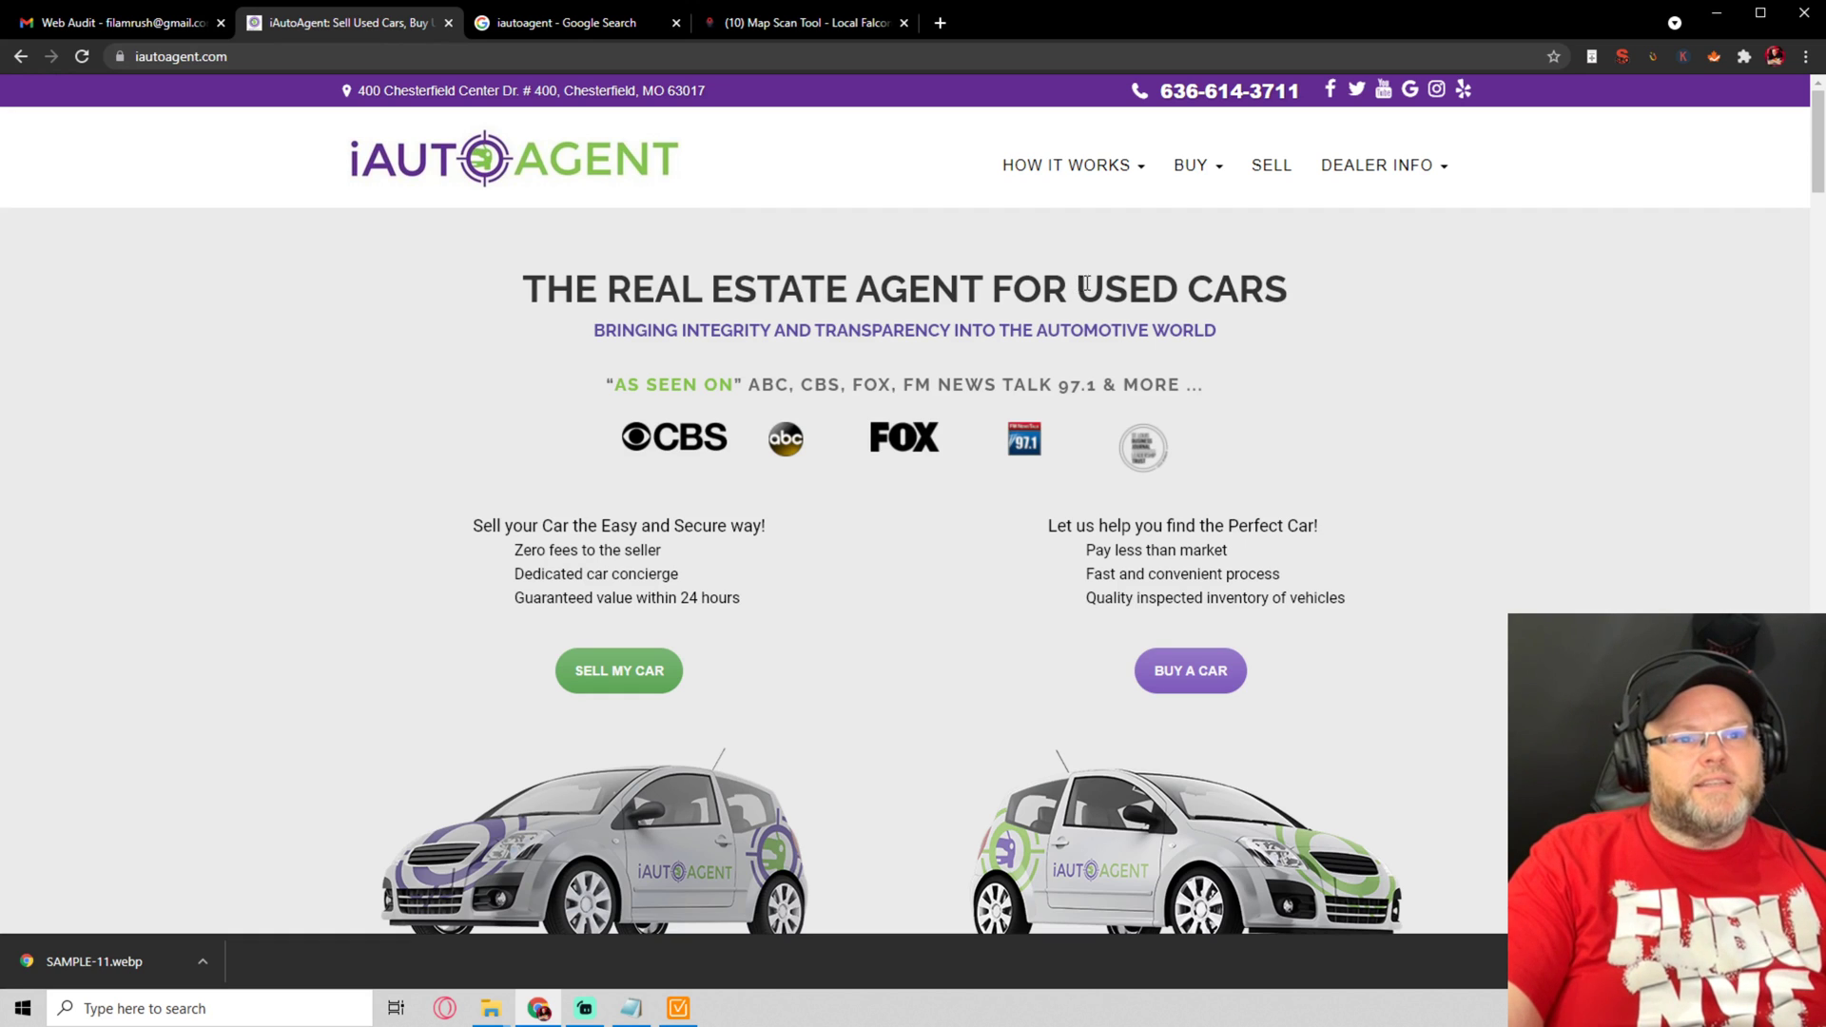
pyautogui.moveTo(1076, 284); pyautogui.dragTo(1285, 291)
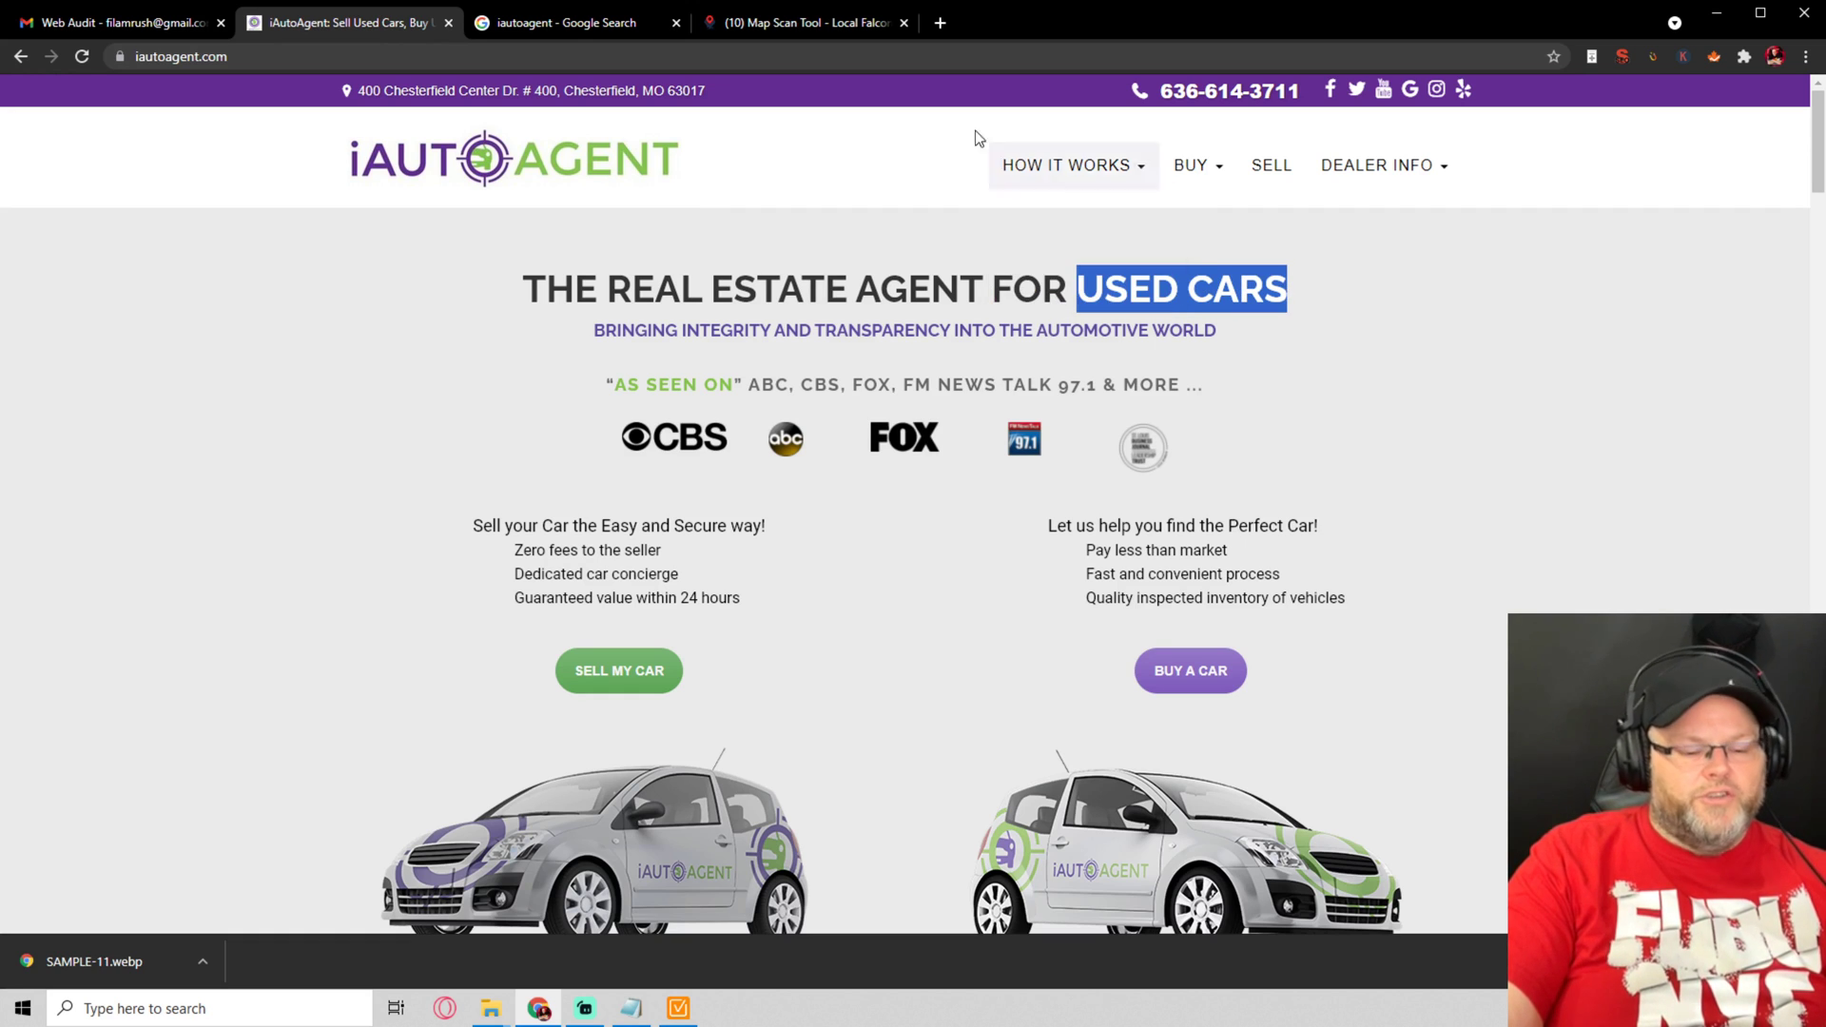
pyautogui.click(806, 22)
pyautogui.click(877, 562)
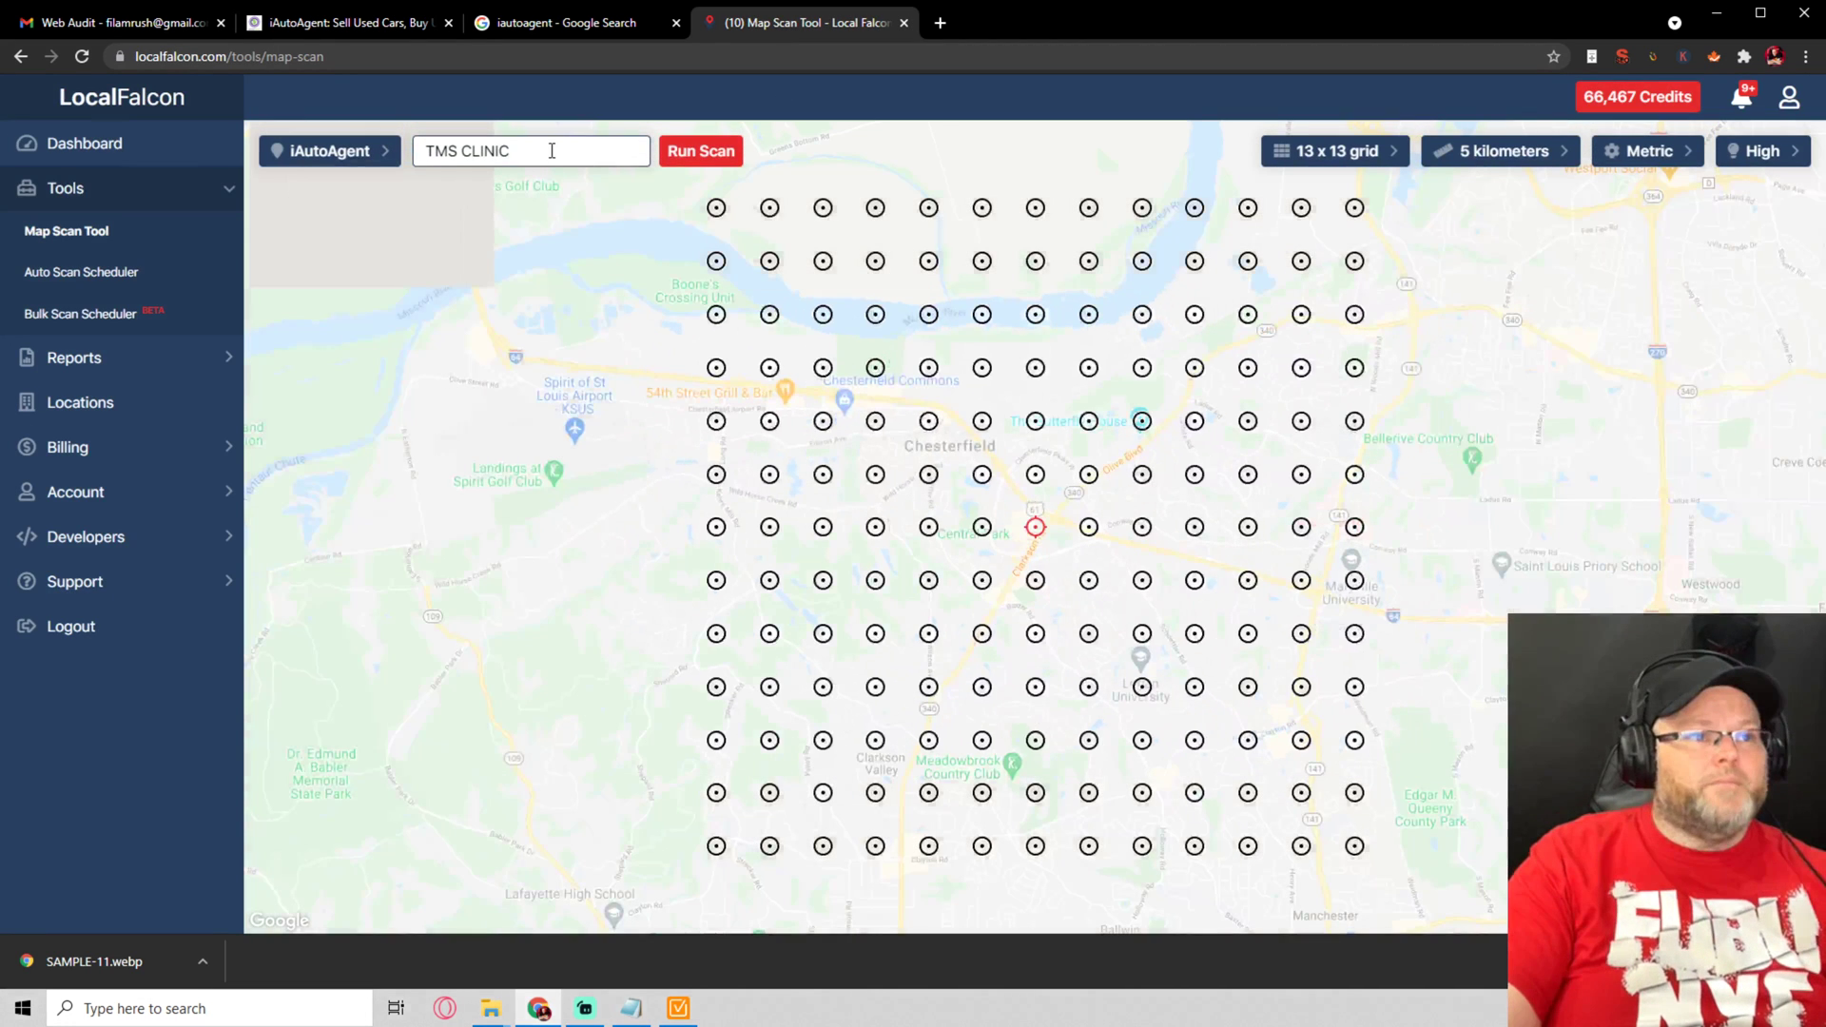
# Replace the TMS CLINIC keyword with 'Sell Used Car', run the scan and wait for results
pyautogui.click(551, 150)
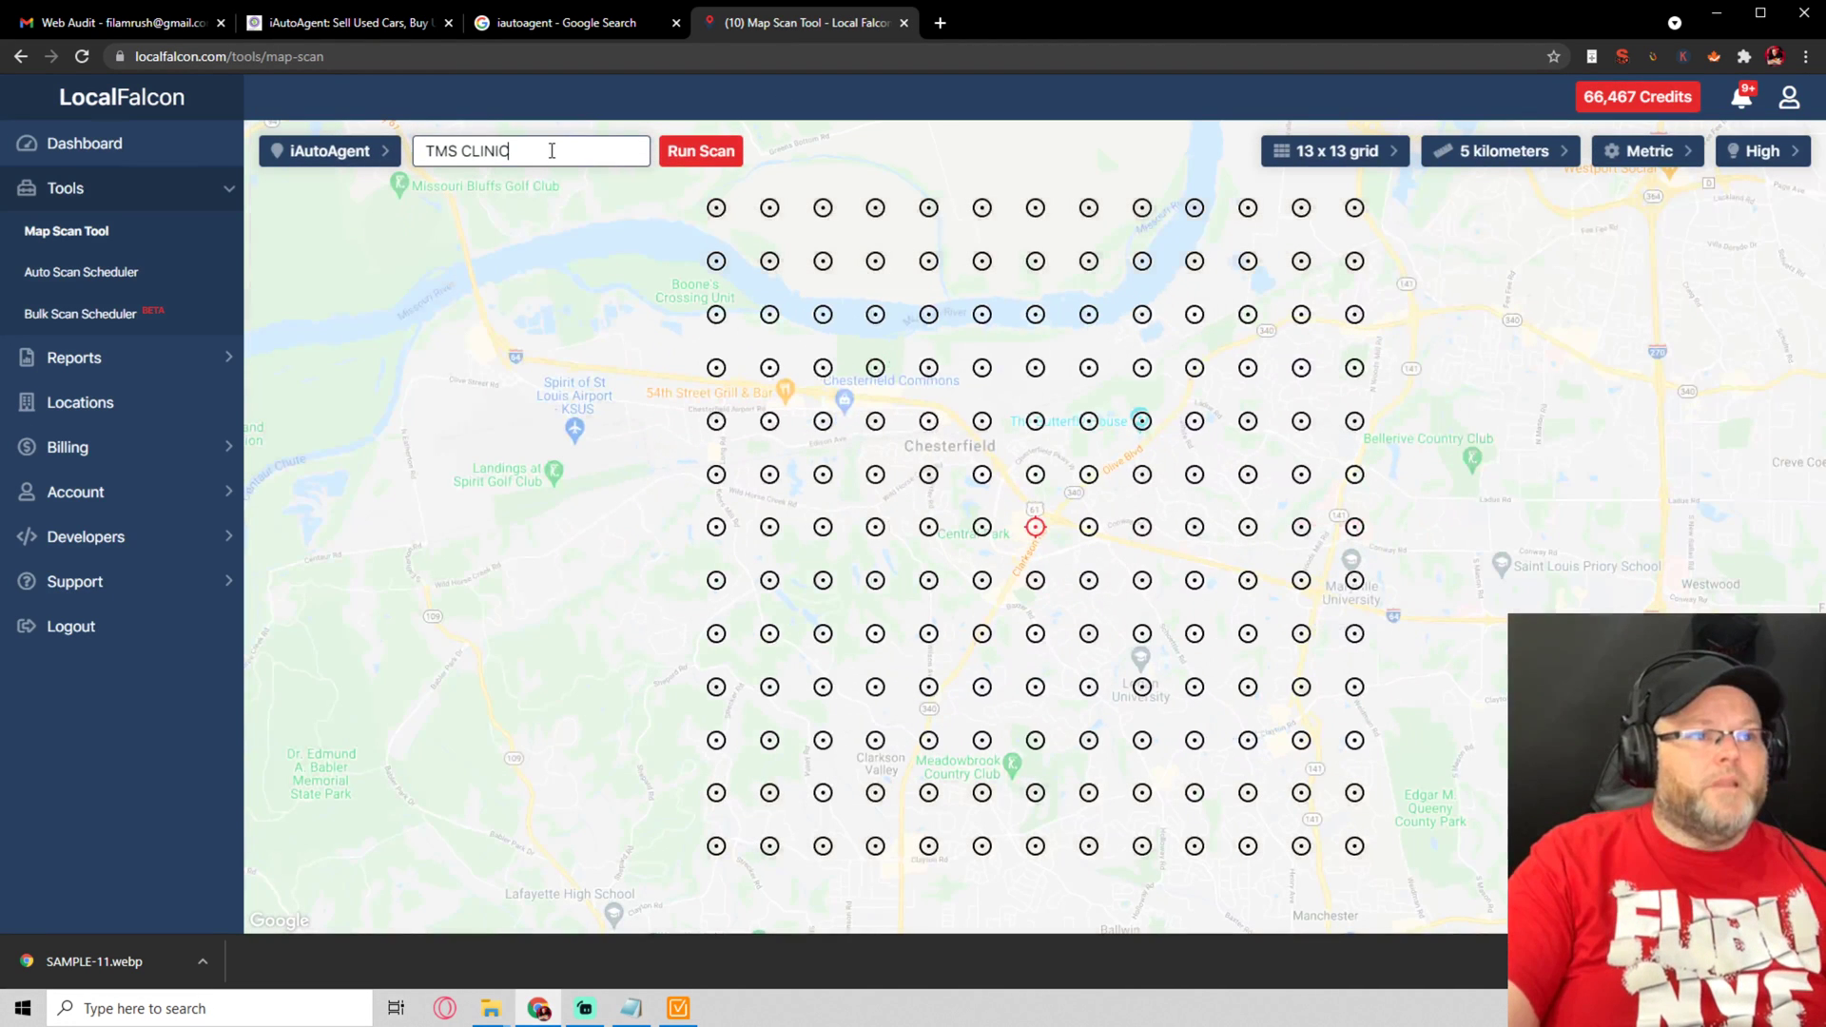
pyautogui.tripleClick(550, 150)
pyautogui.write('Sell Used Car')
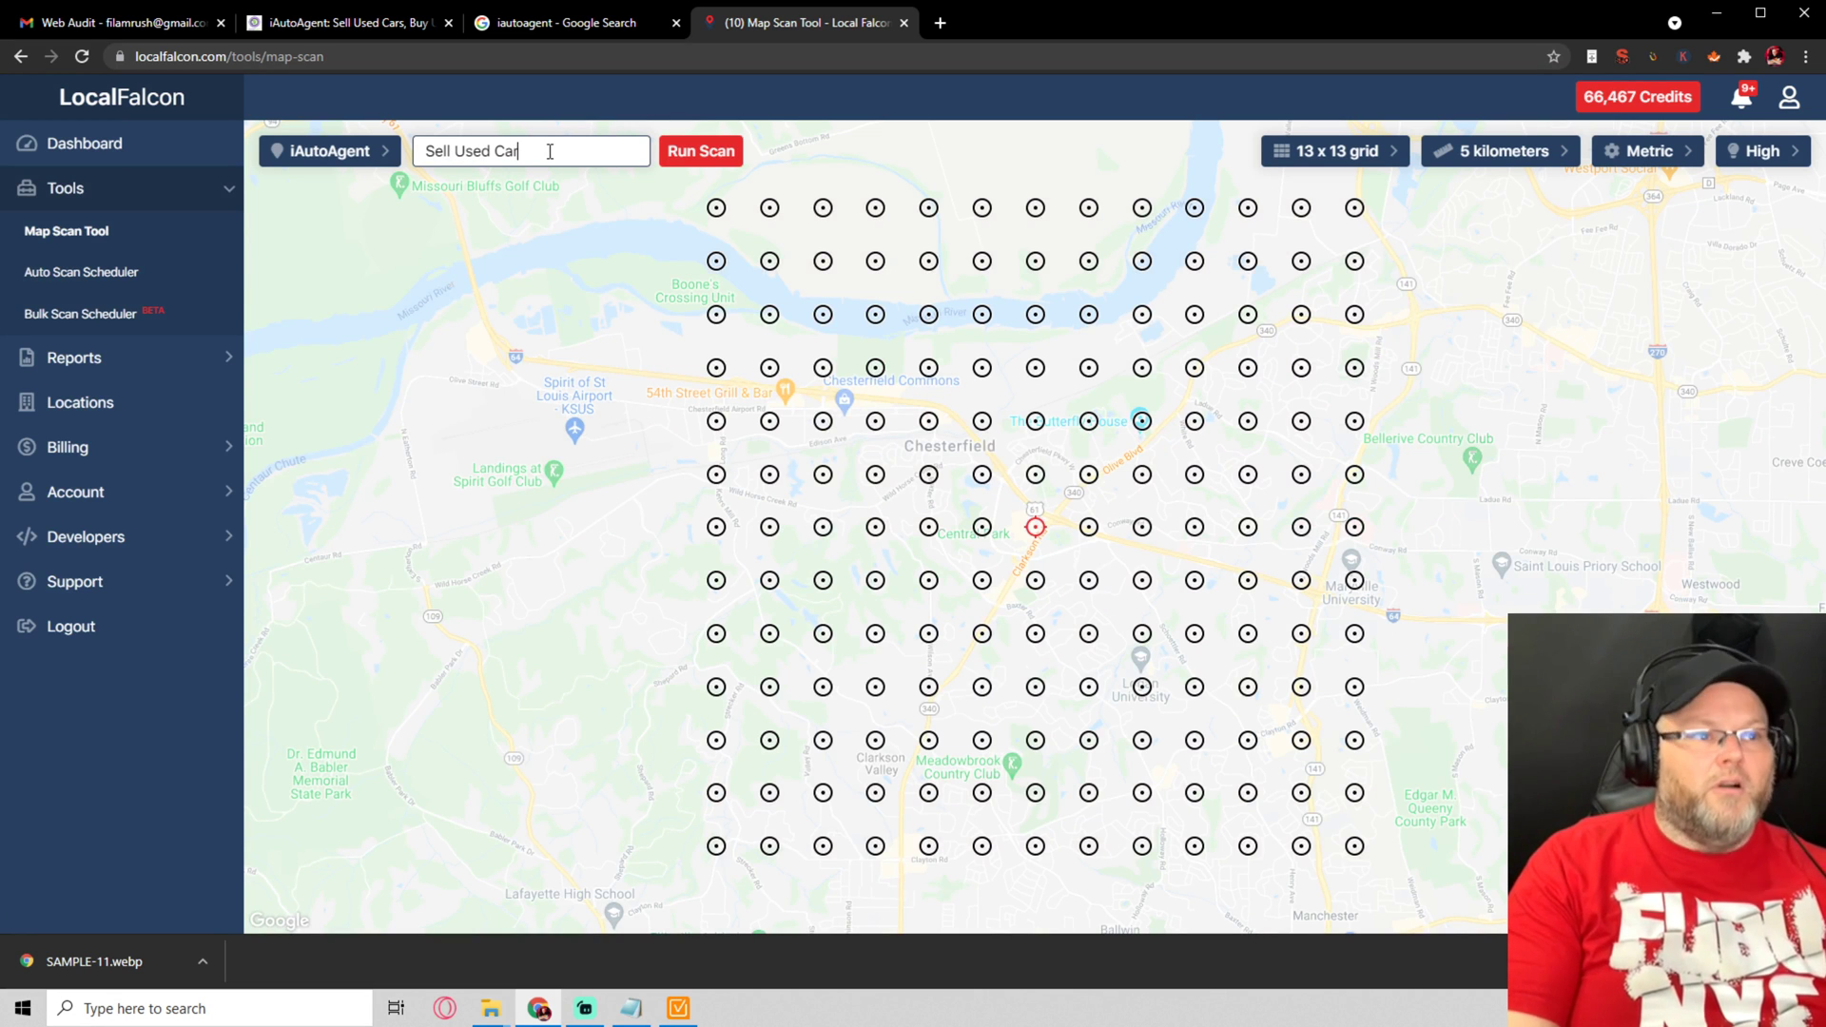
pyautogui.click(687, 157)
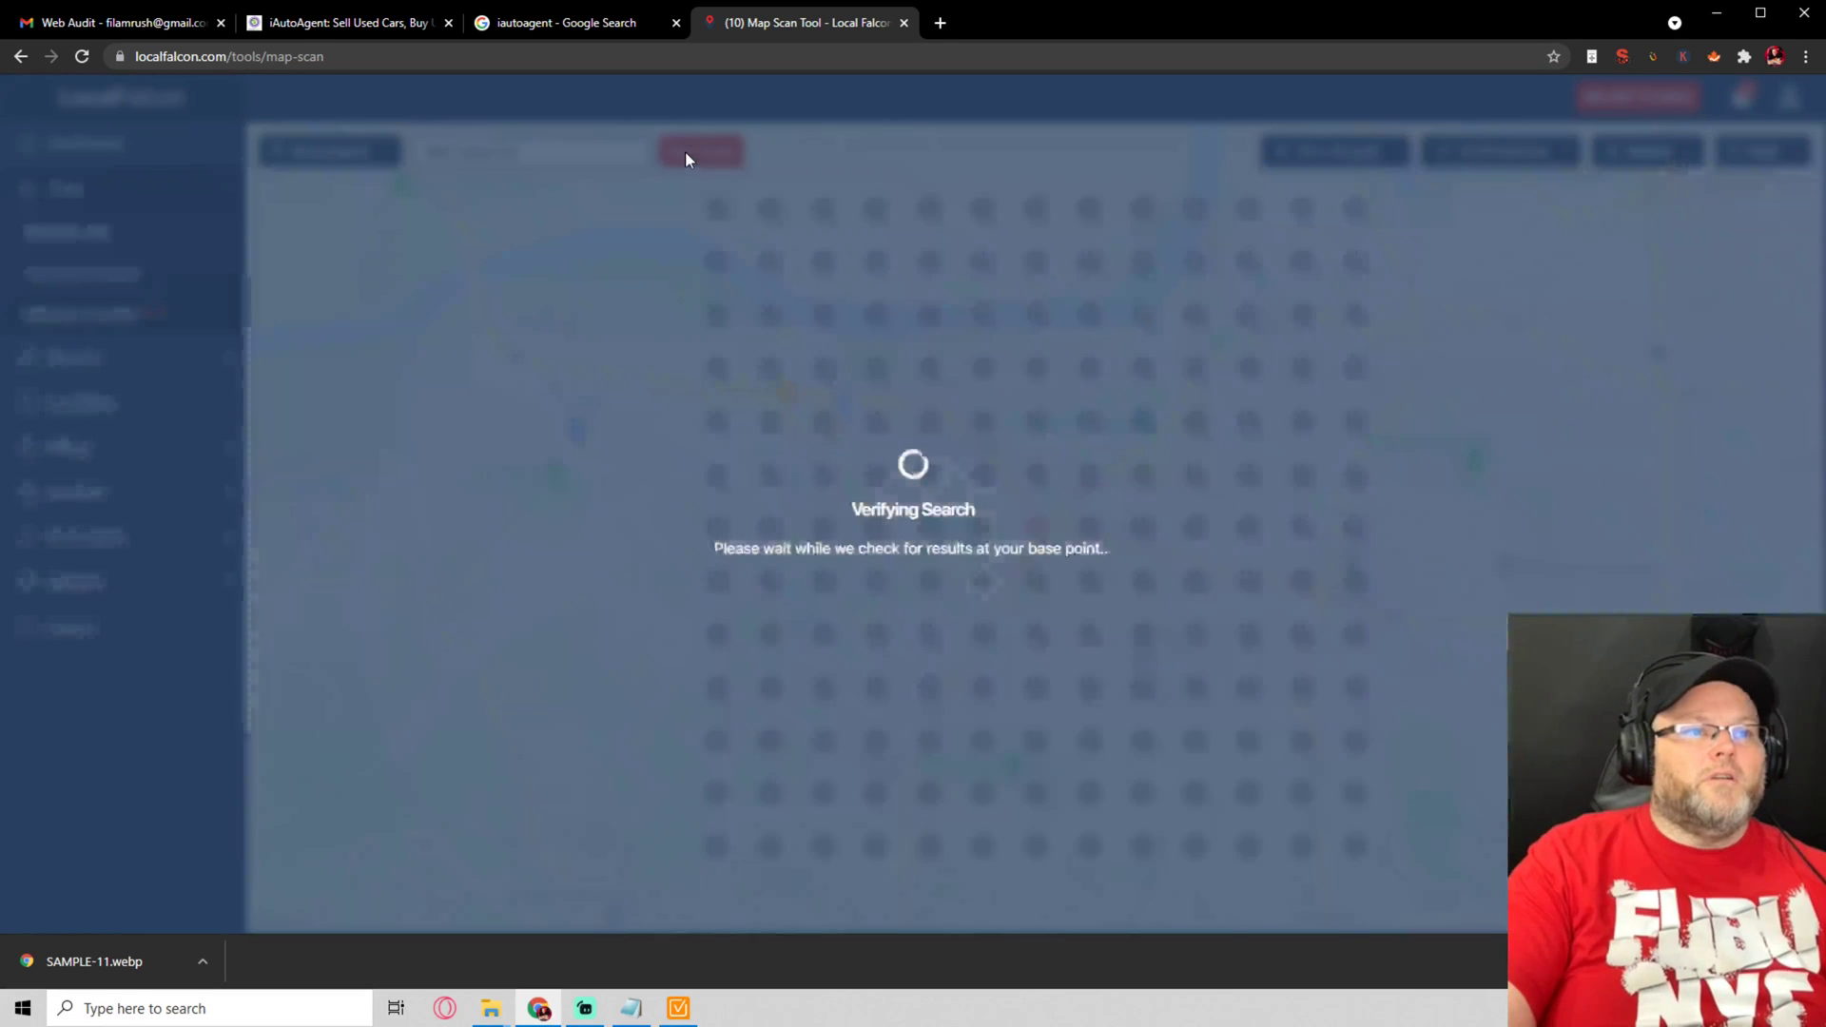
pyautogui.click(677, 1009)
pyautogui.click(678, 1010)
pyautogui.click(678, 1010)
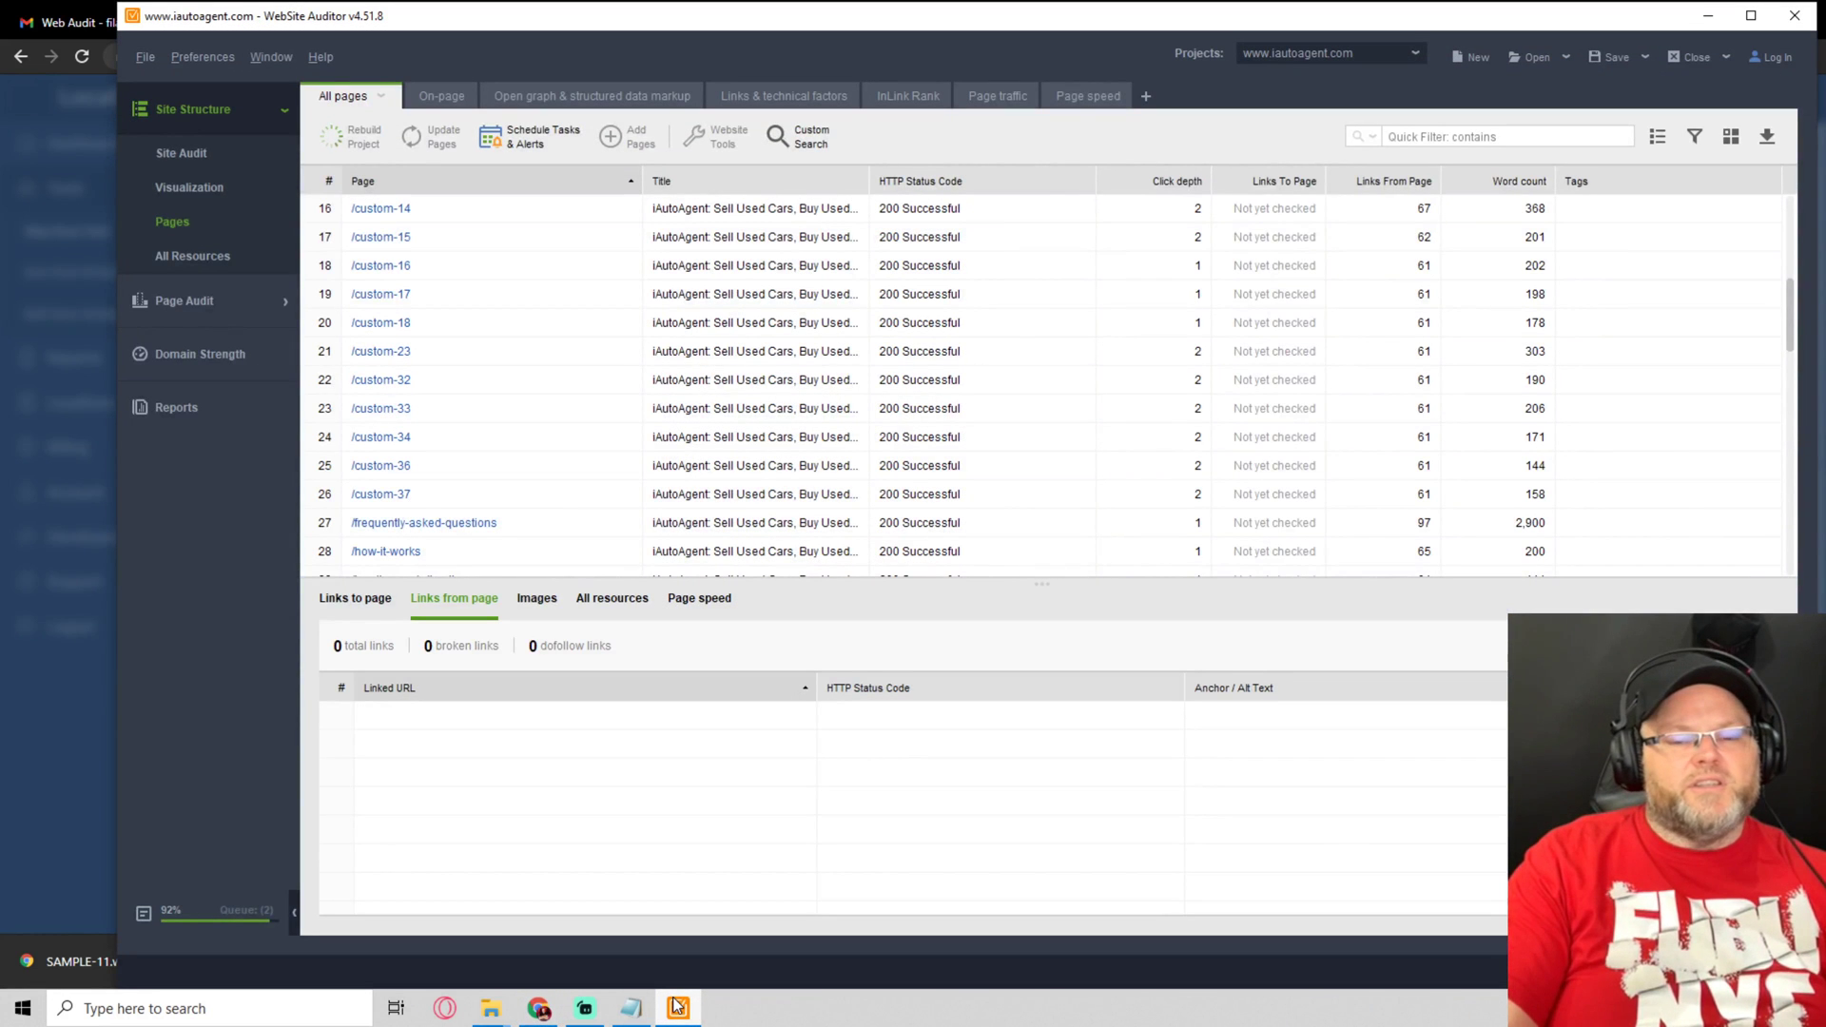
pyautogui.click(676, 1007)
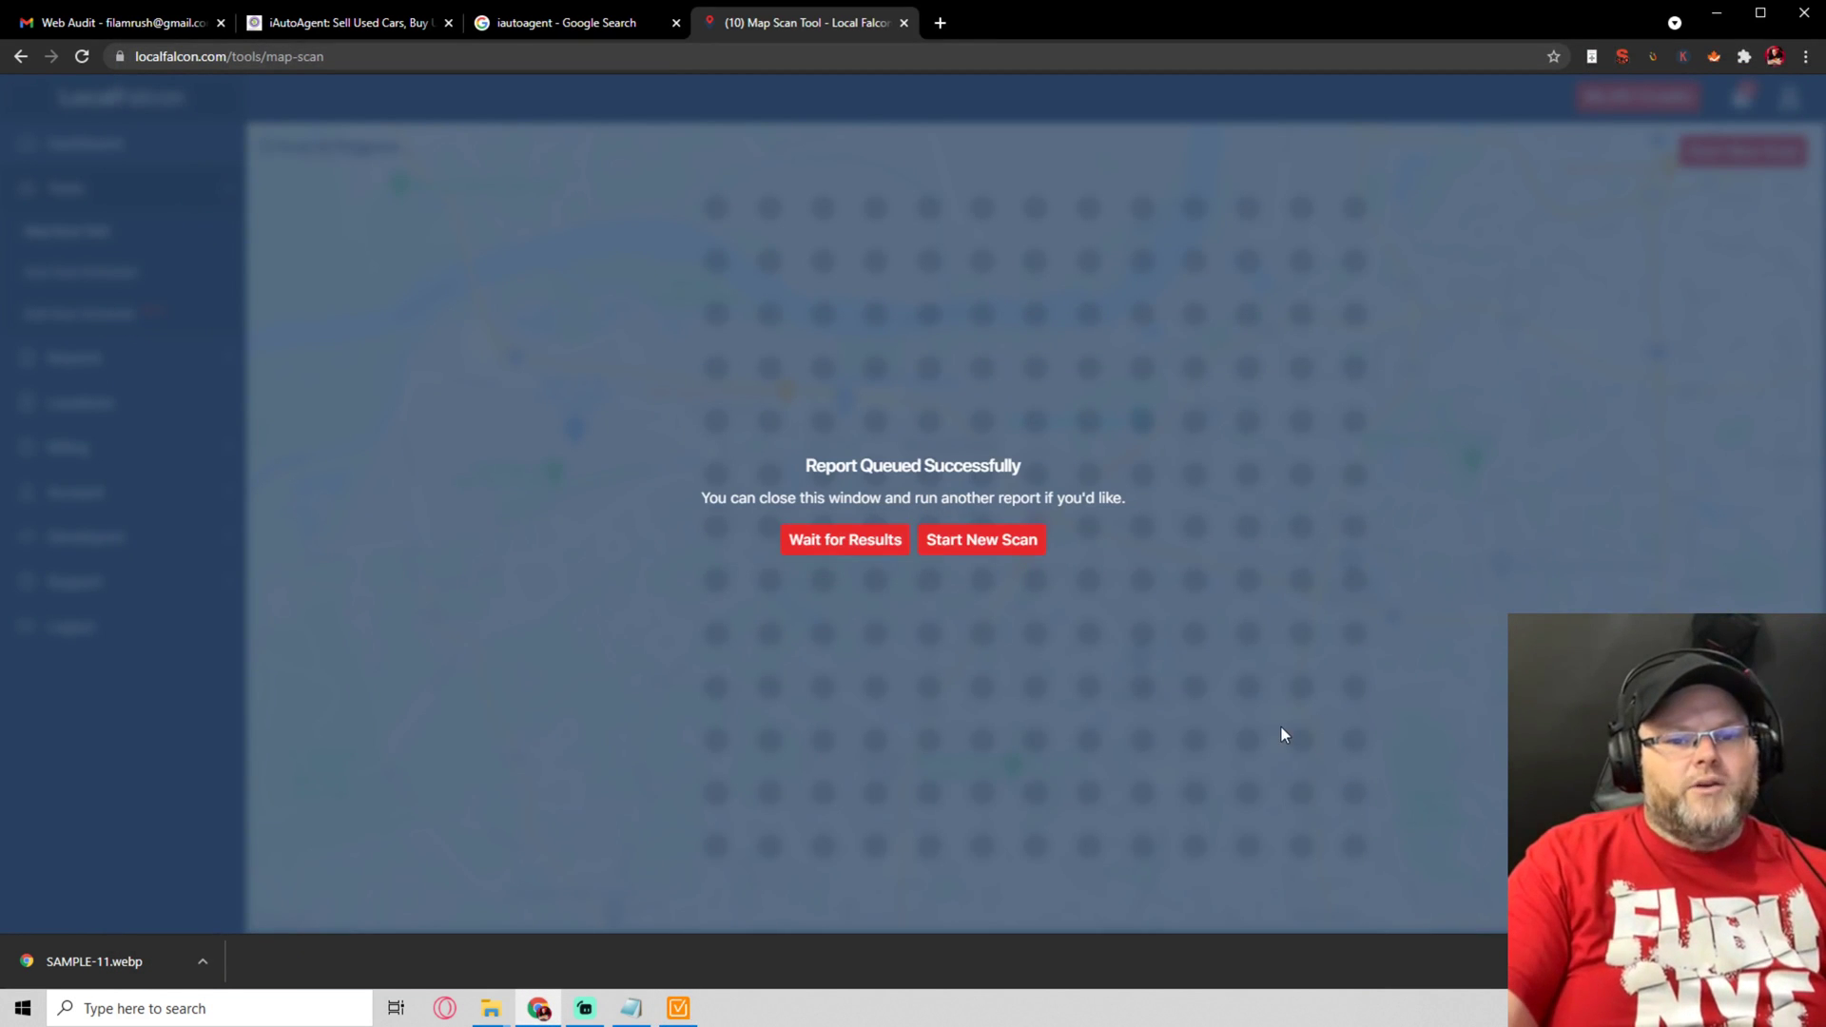
pyautogui.click(860, 543)
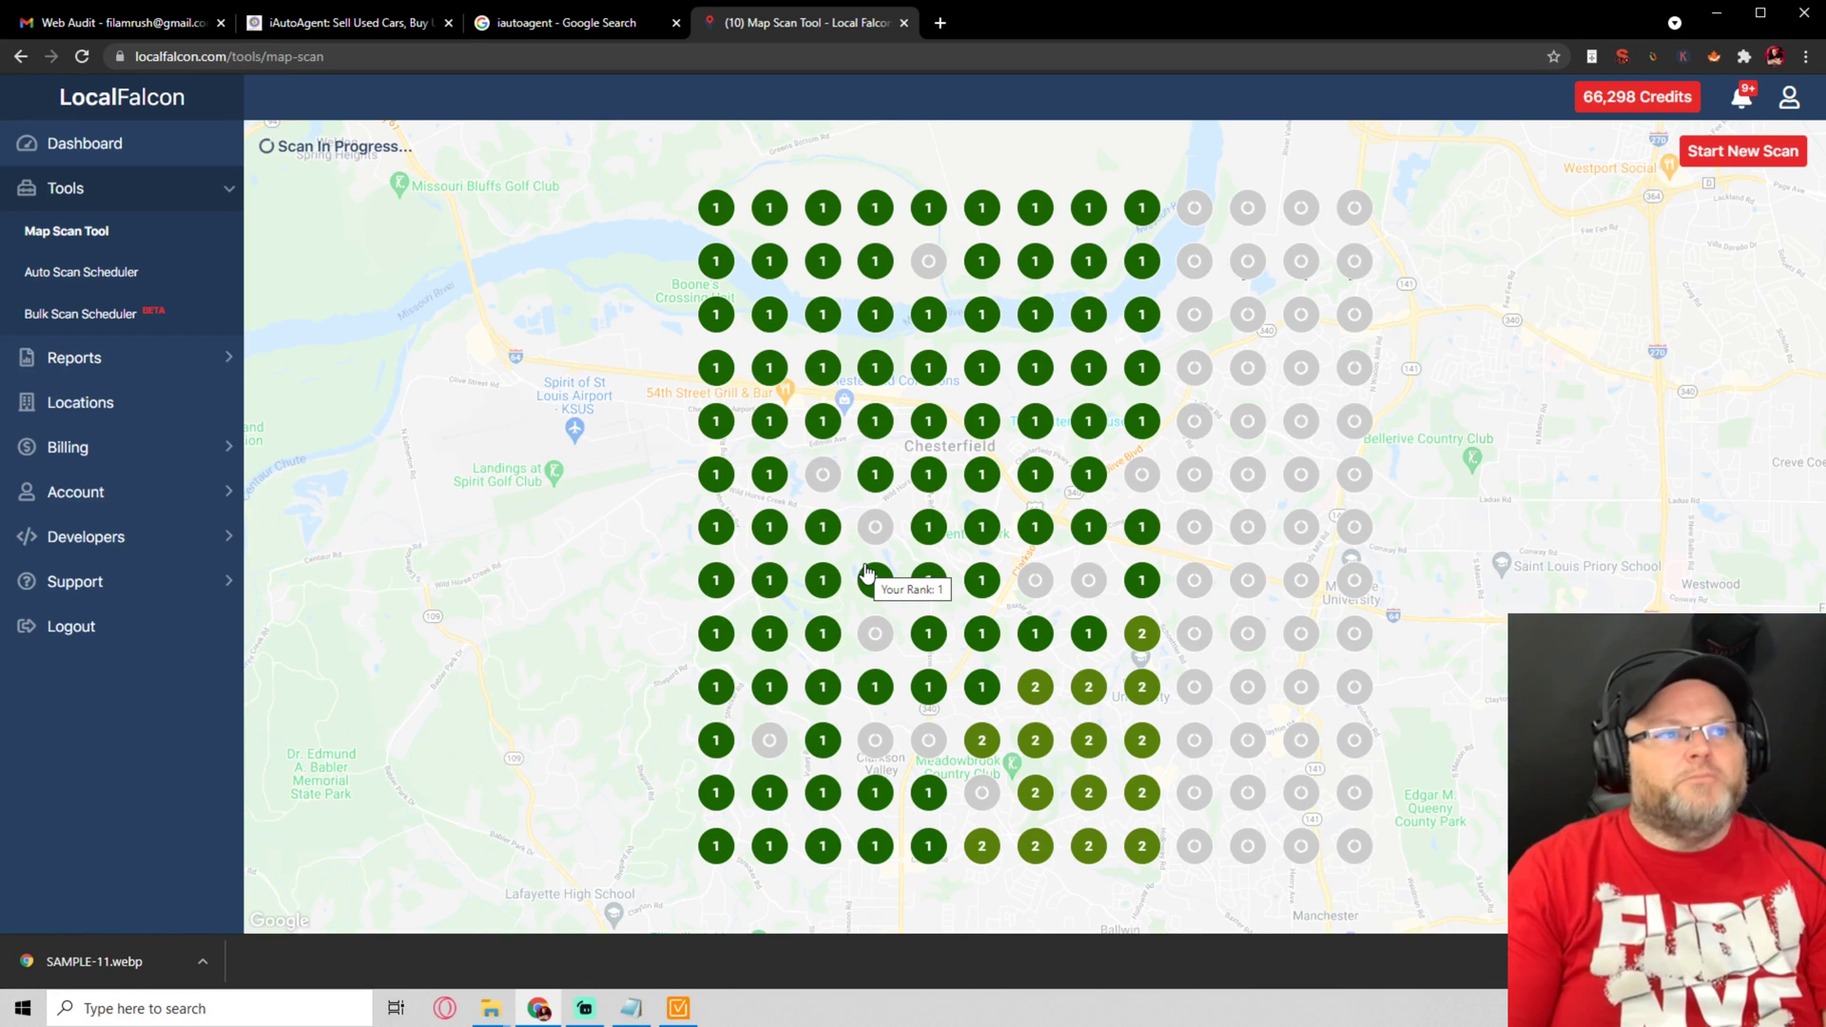
# Open FOR BUSINESS FLEETS from the HOW IT WORKS menu and highlight its heading
pyautogui.click(378, 23)
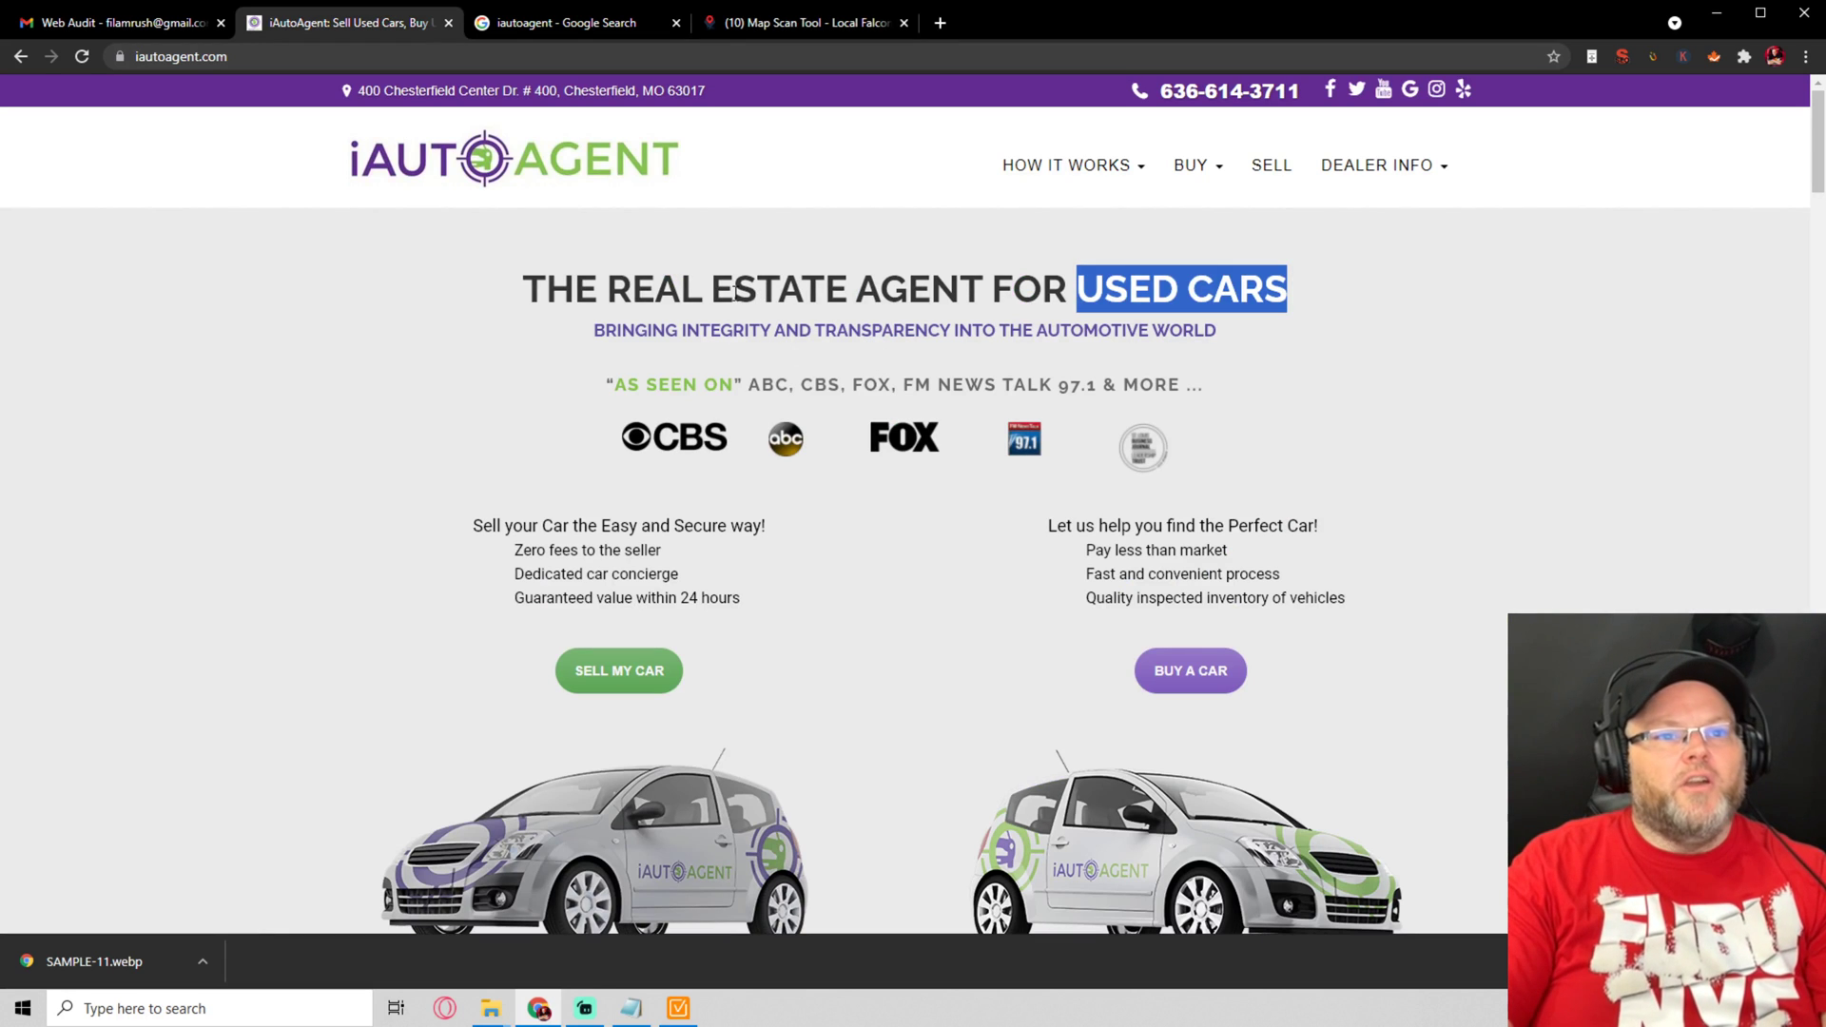
pyautogui.moveTo(1132, 171)
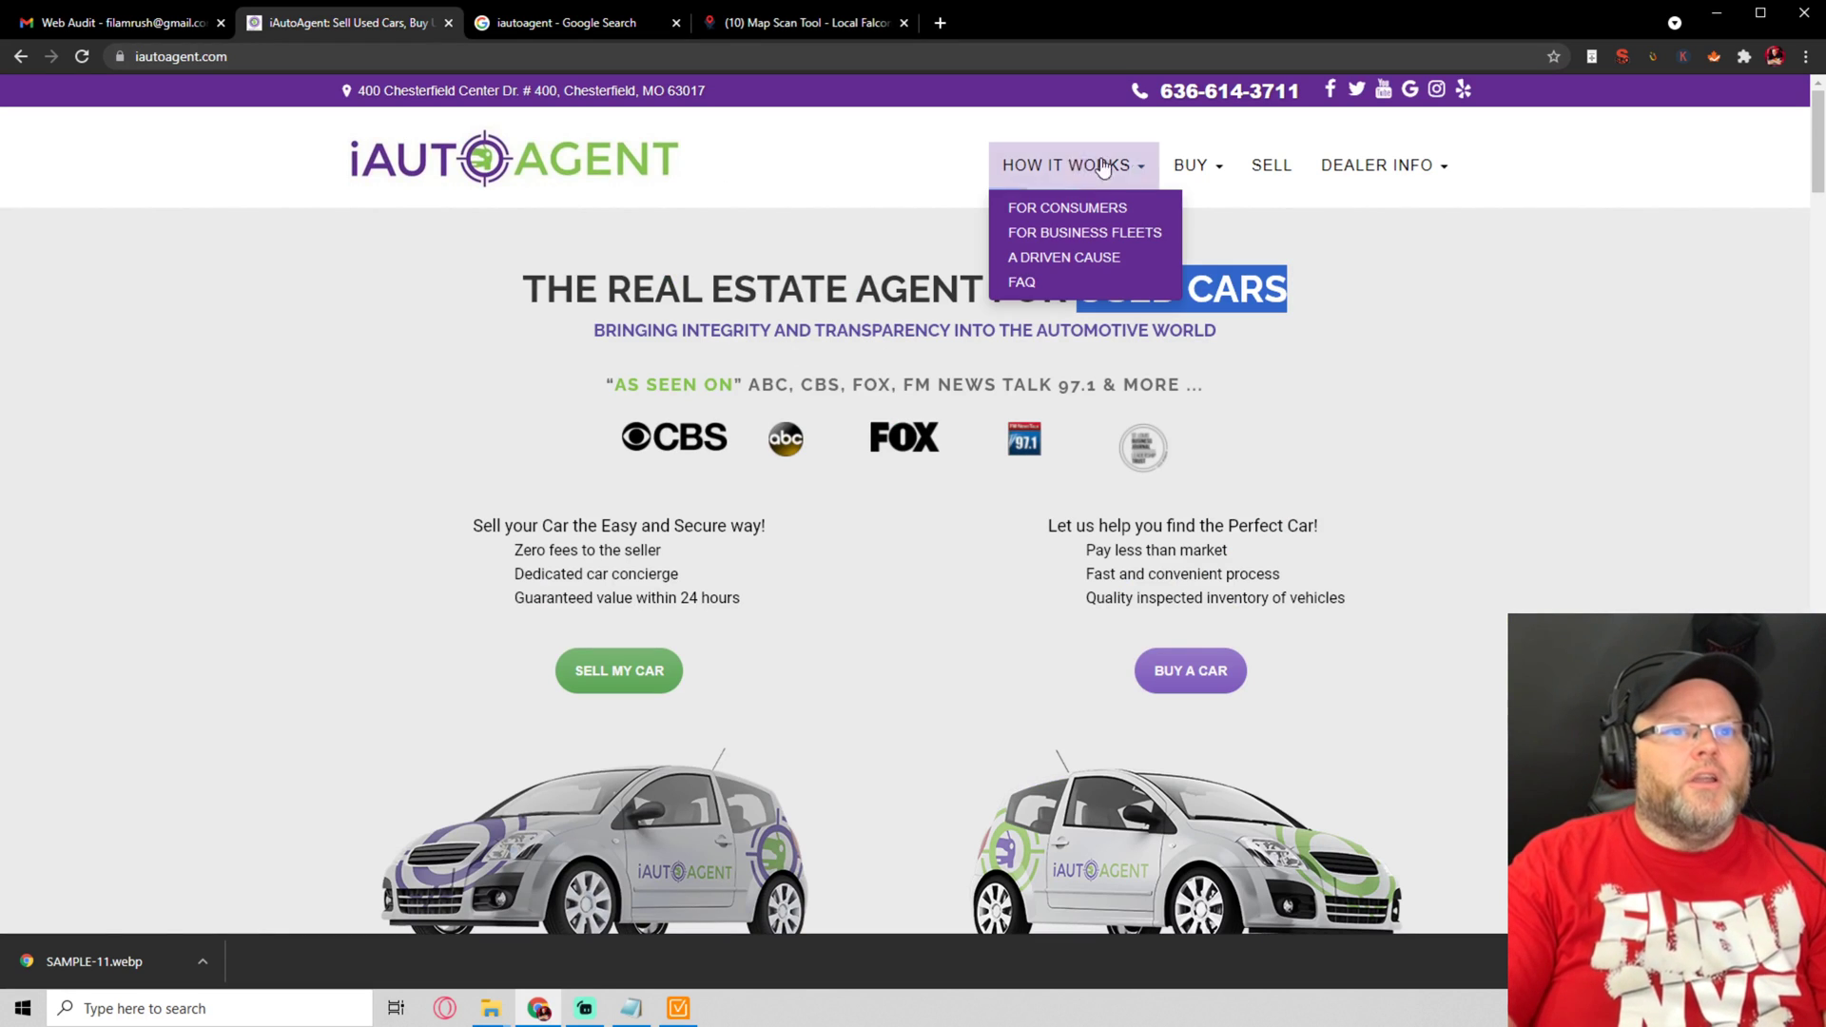
pyautogui.click(1122, 234)
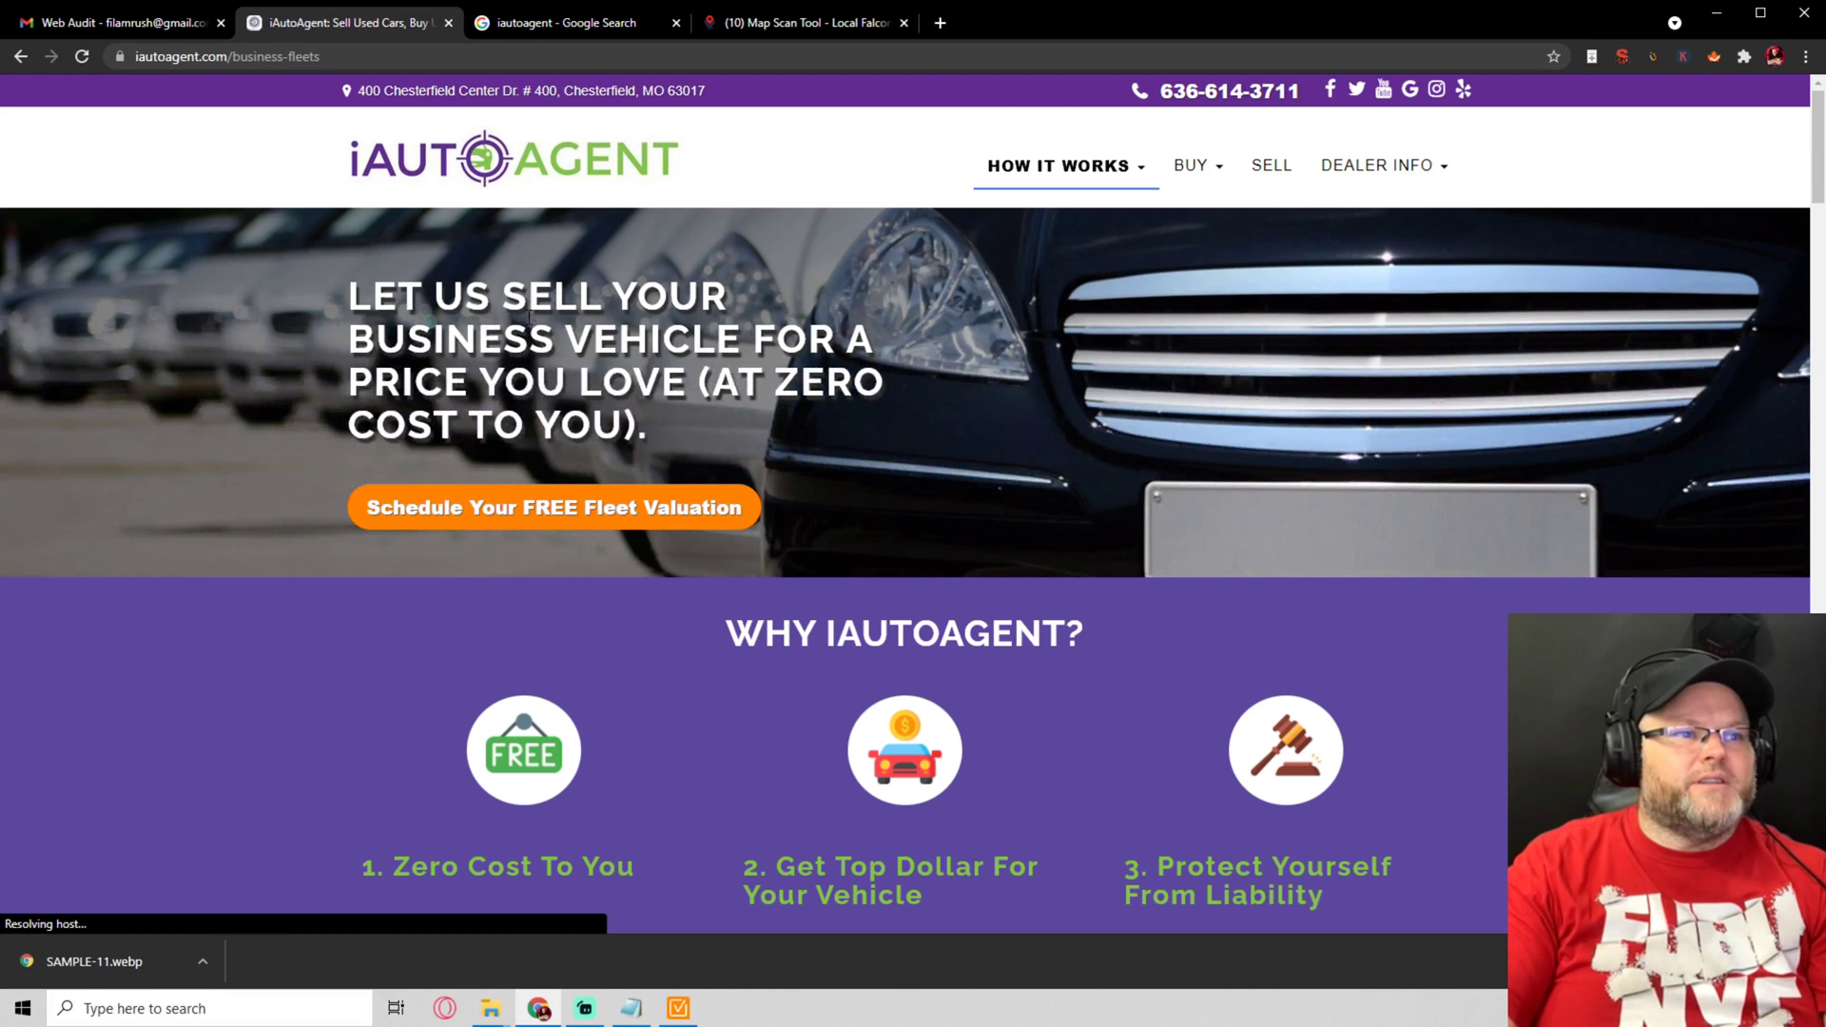
pyautogui.moveTo(504, 295); pyautogui.dragTo(746, 344)
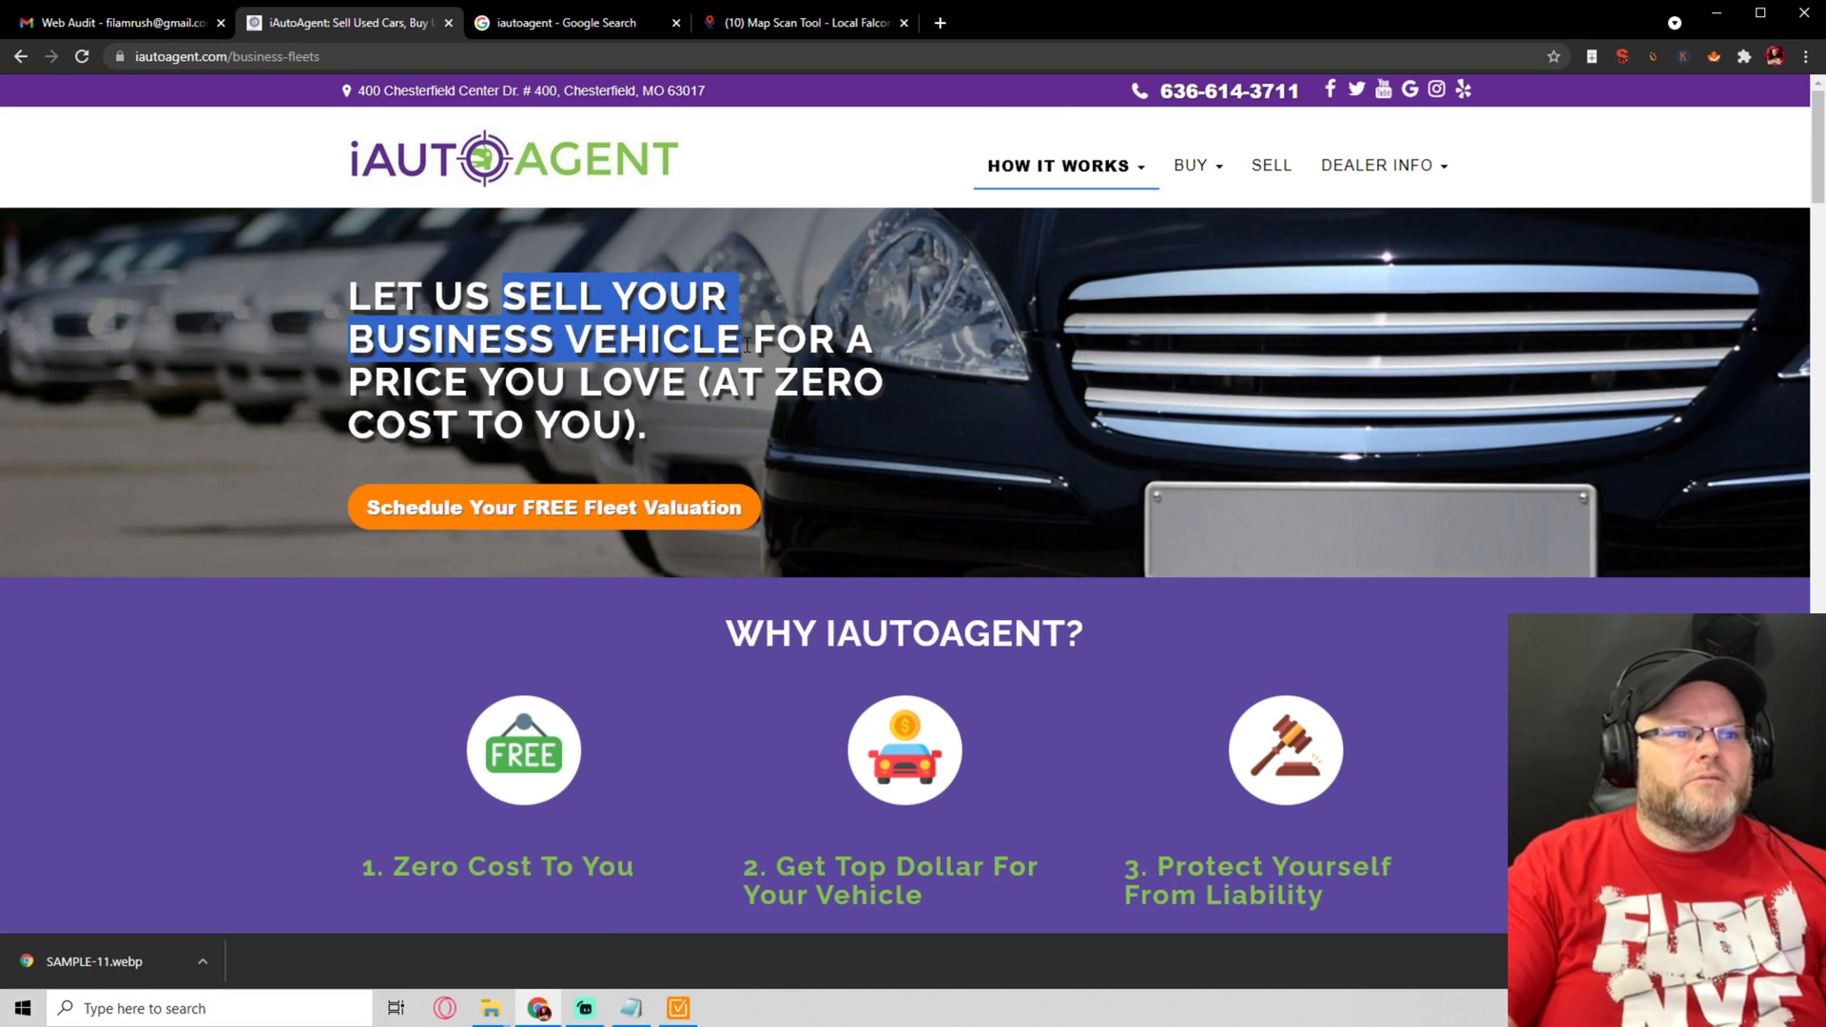
# Scroll through the fleets page's valuation booking calls to action and back to the top
pyautogui.scroll(-15, 955, 475)
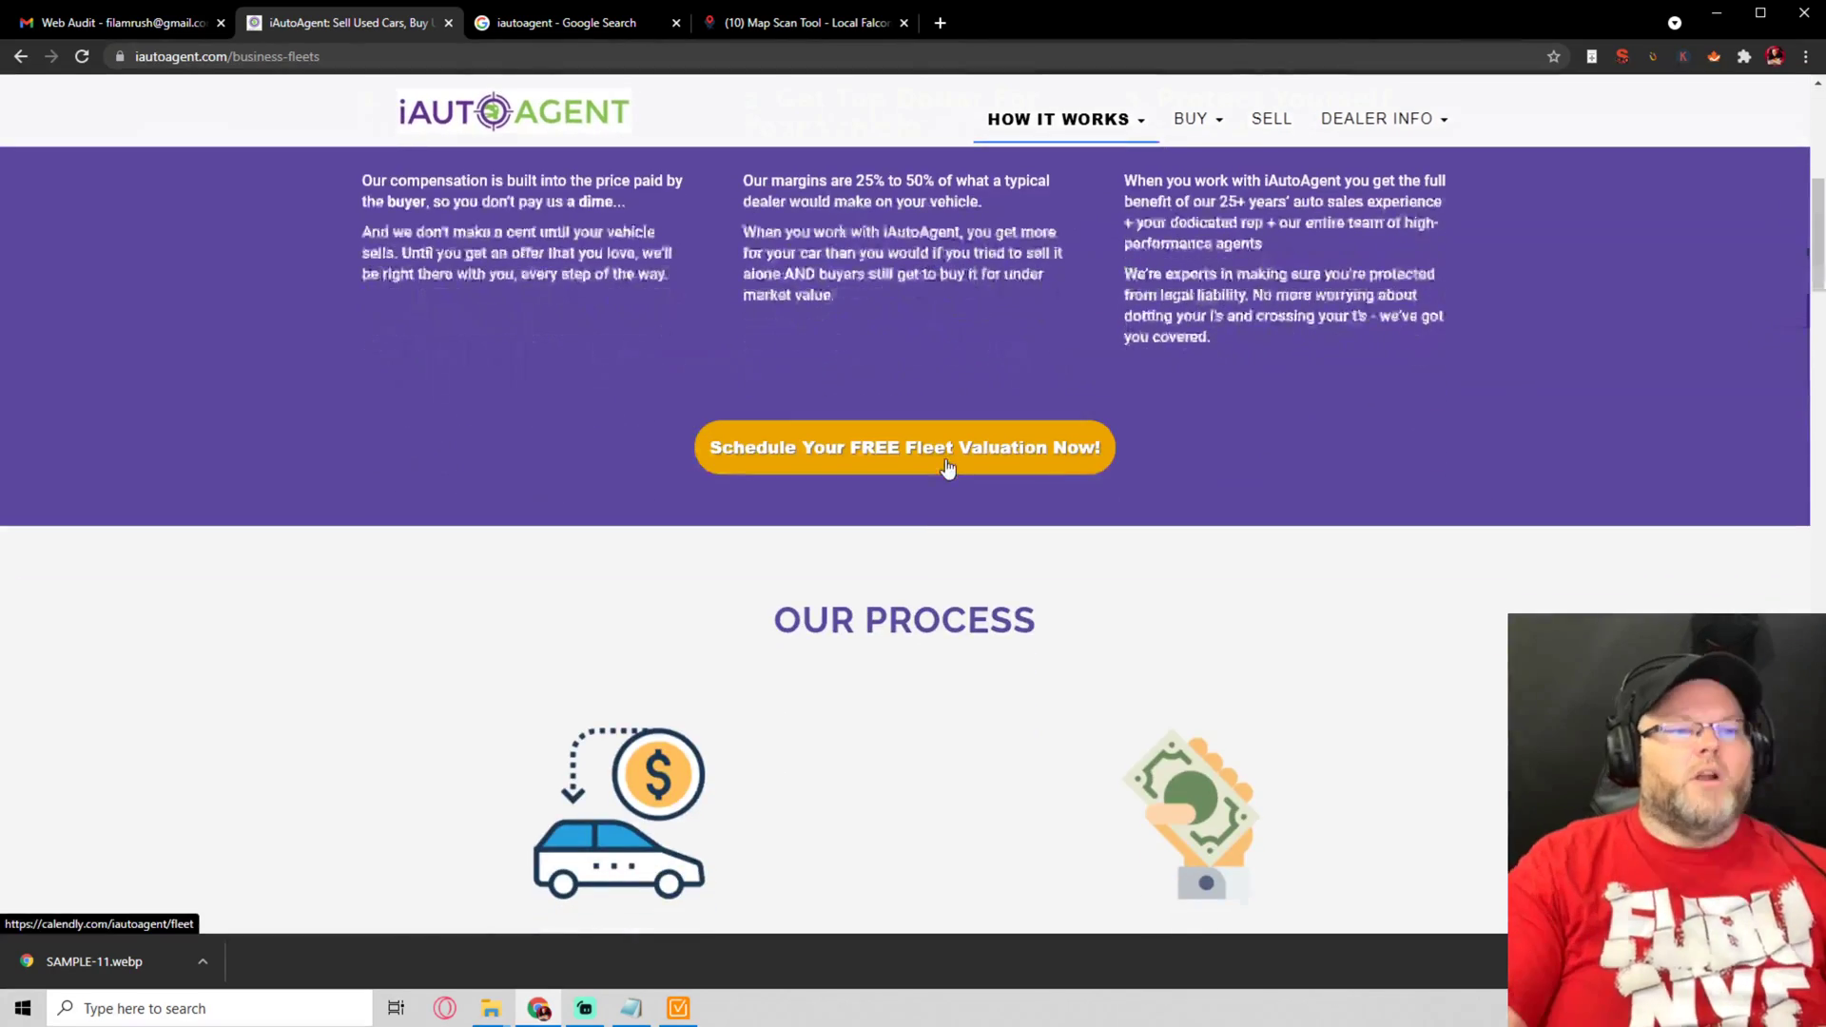
pyautogui.scroll(-10, 944, 461)
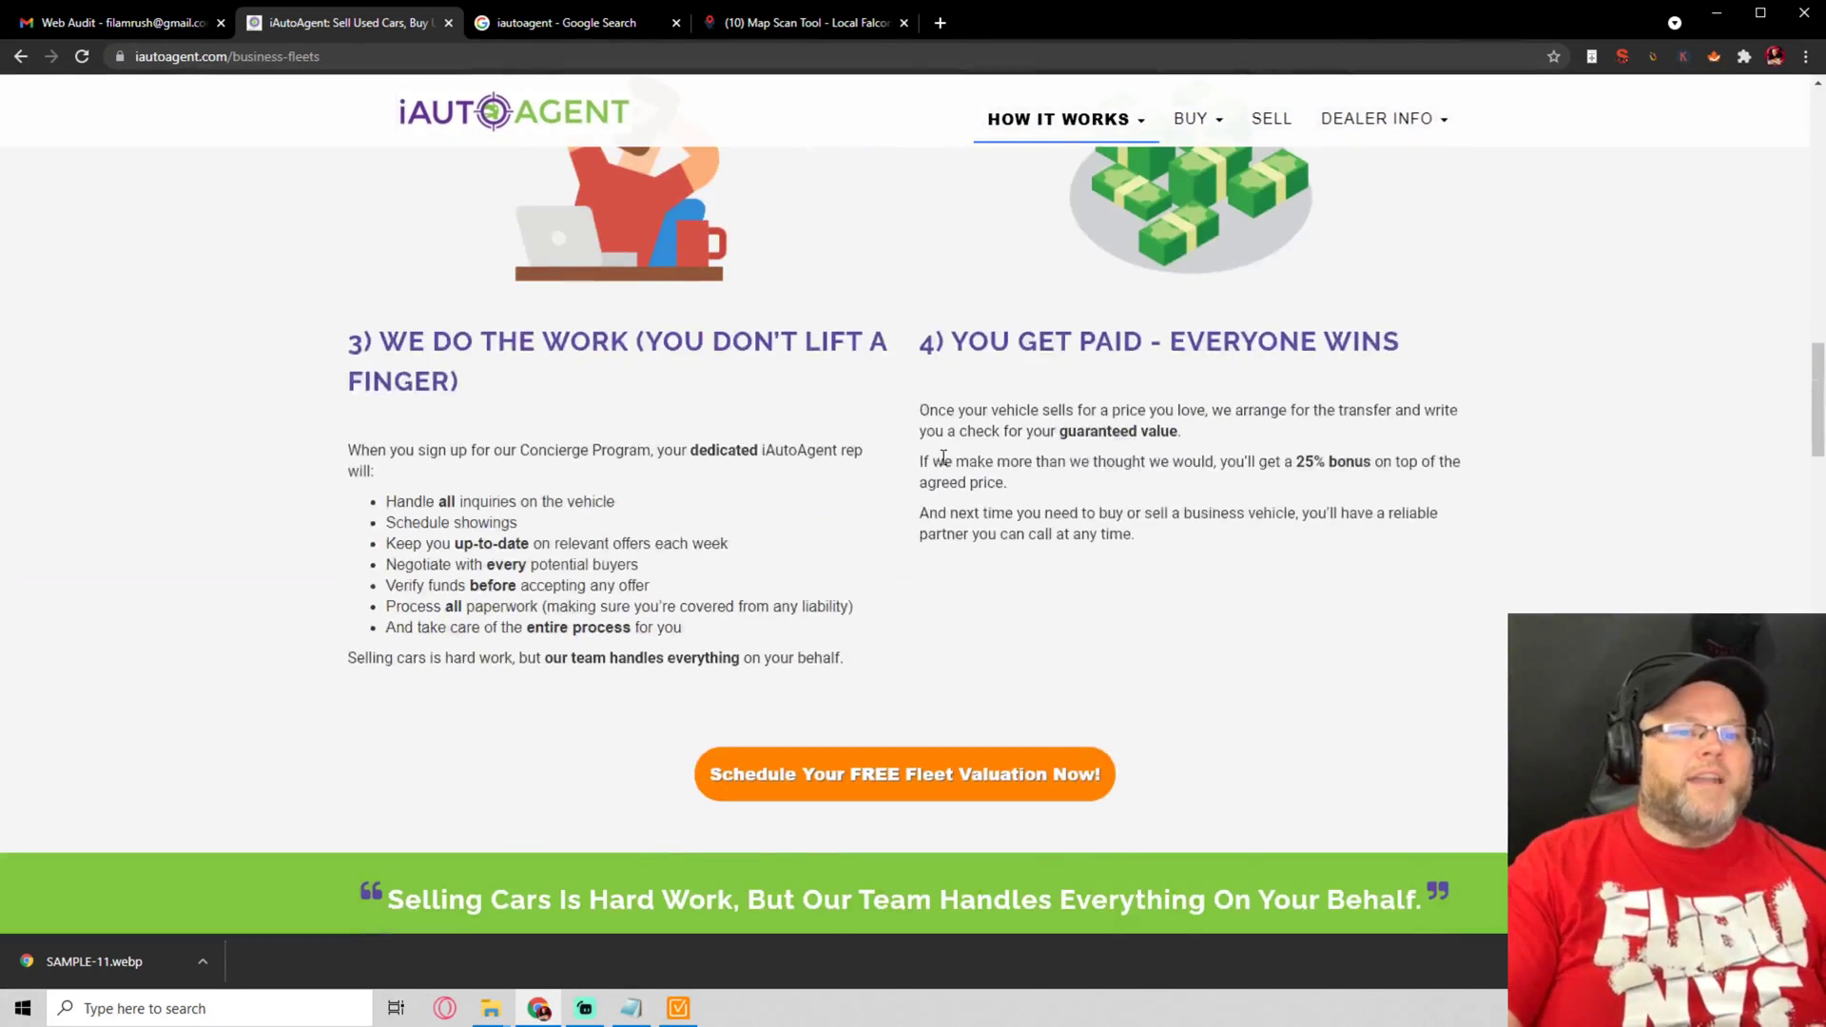
pyautogui.scroll(2, 943, 458)
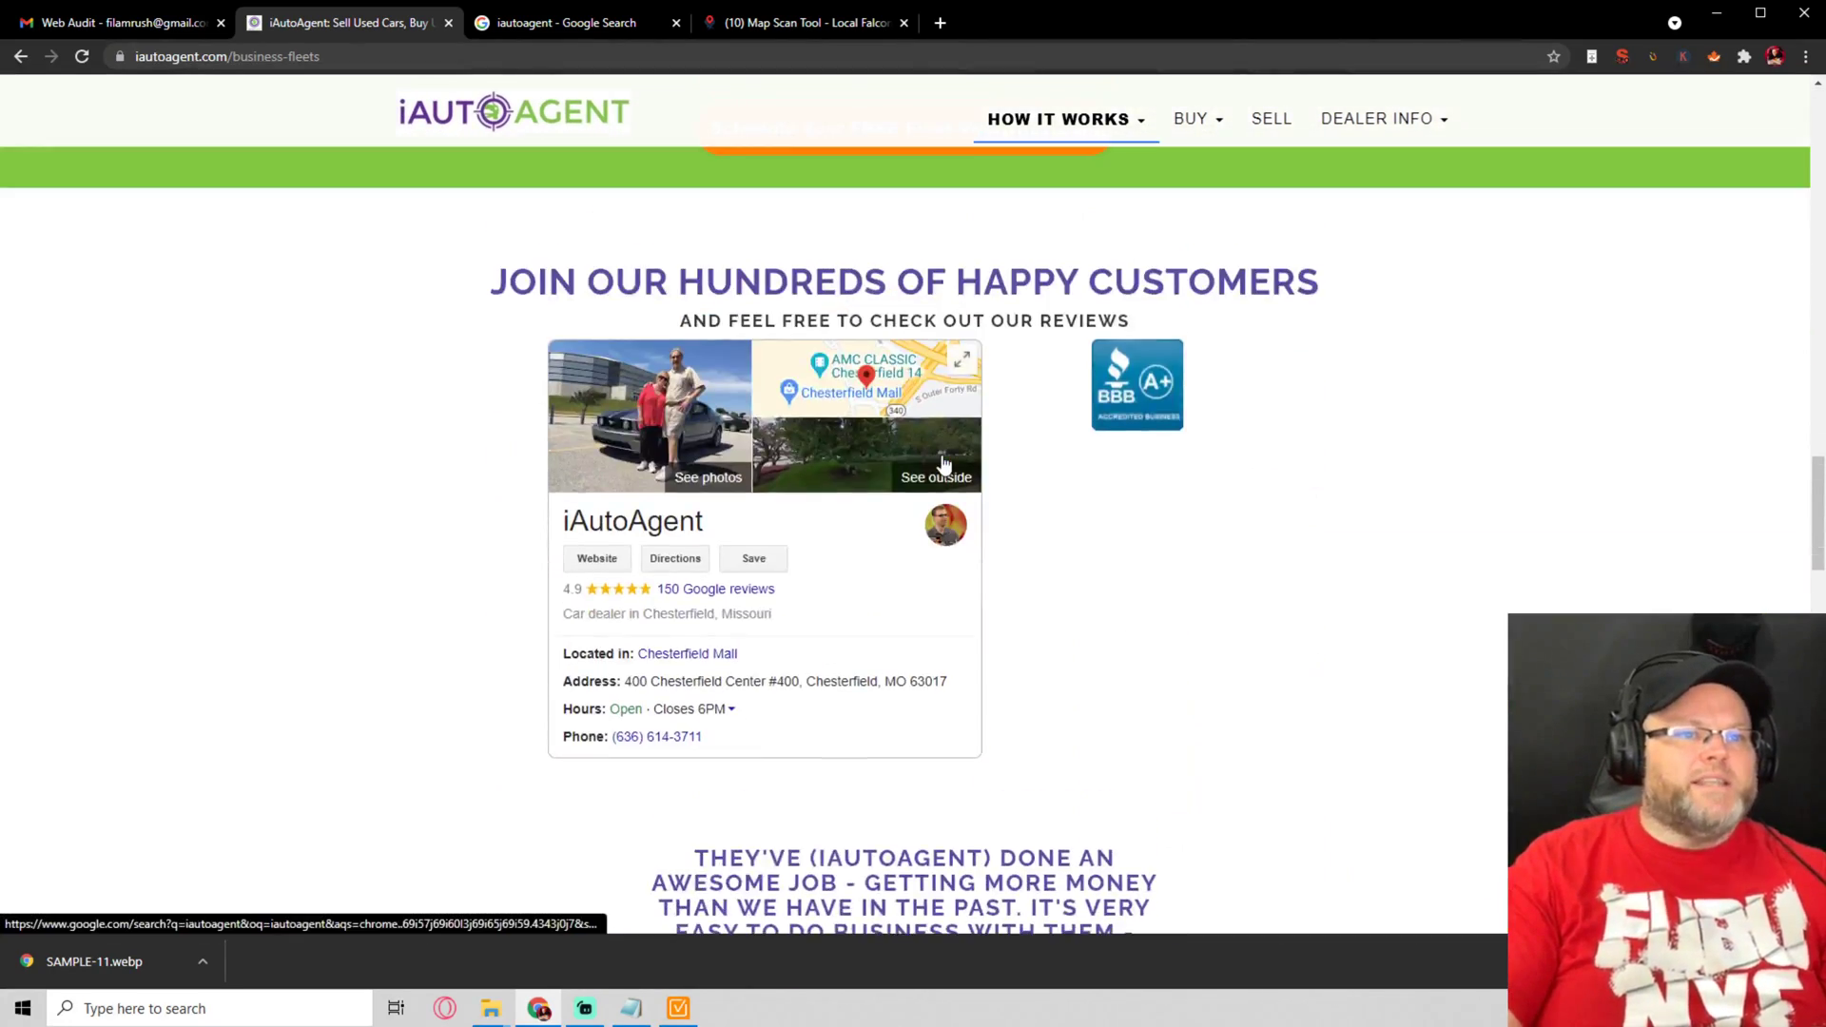
pyautogui.scroll(-4, 835, 472)
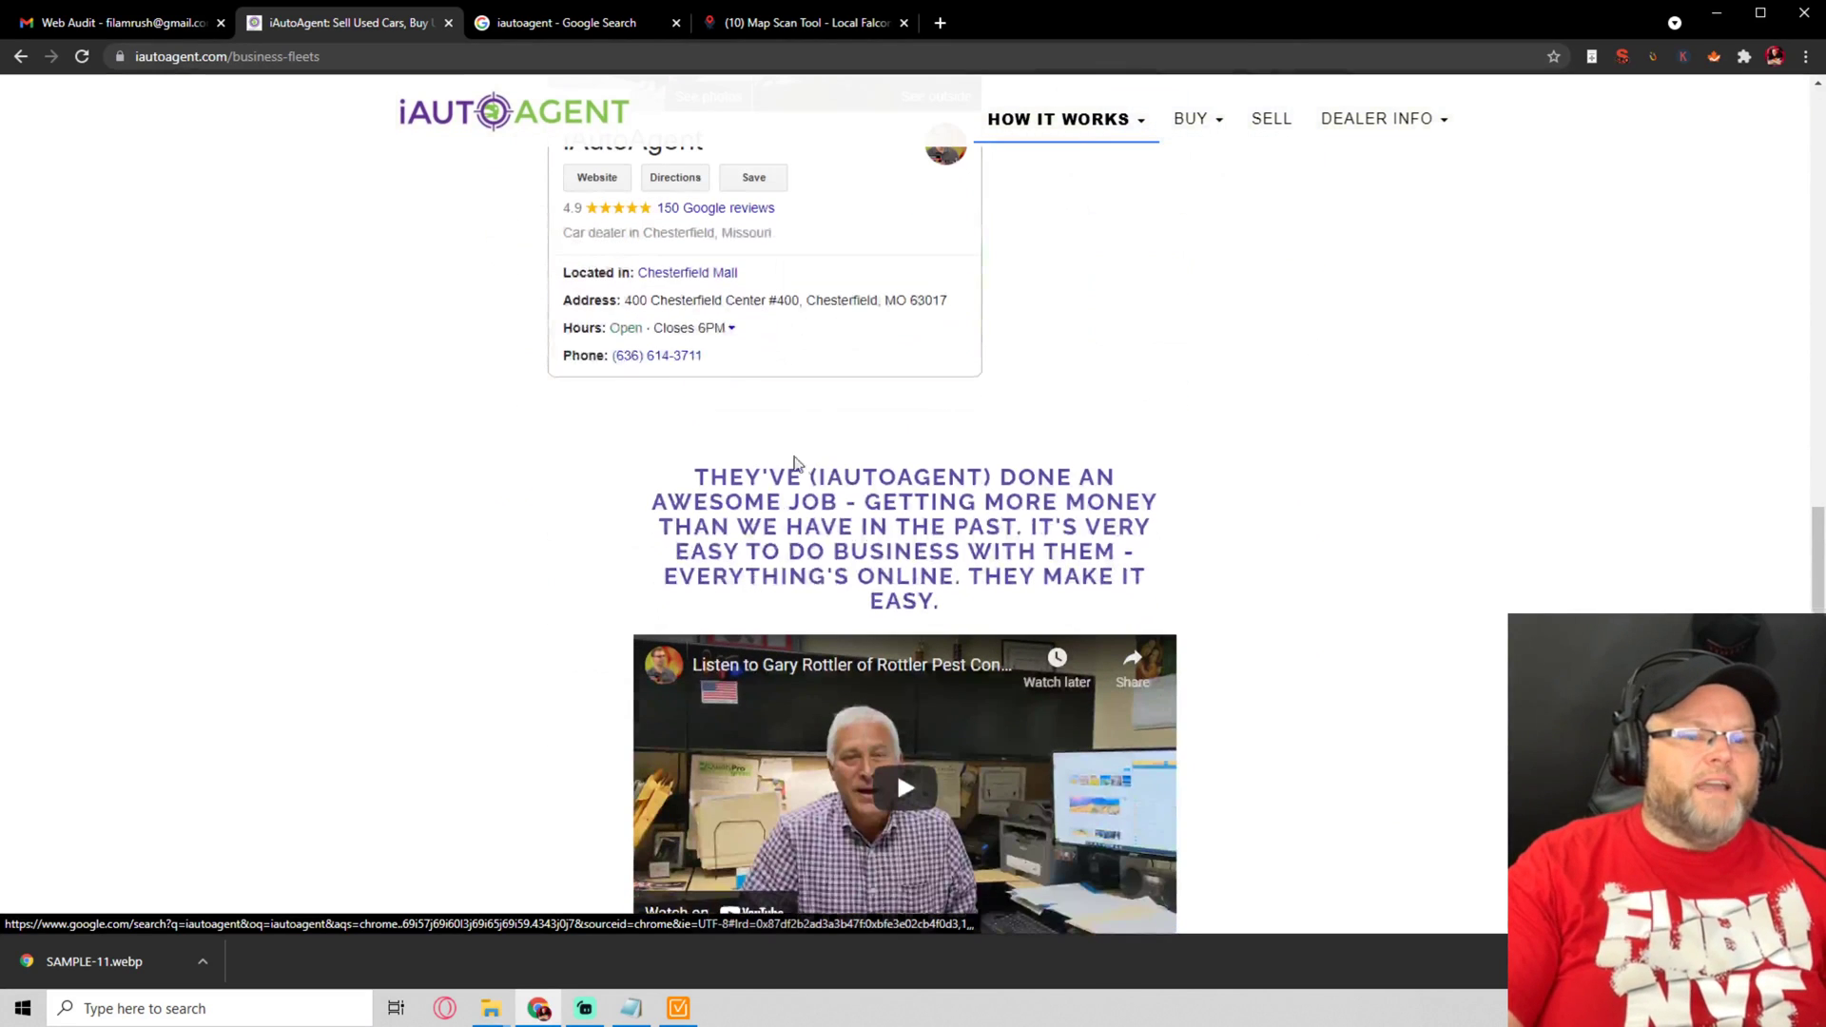
pyautogui.scroll(-5, 1312, 494)
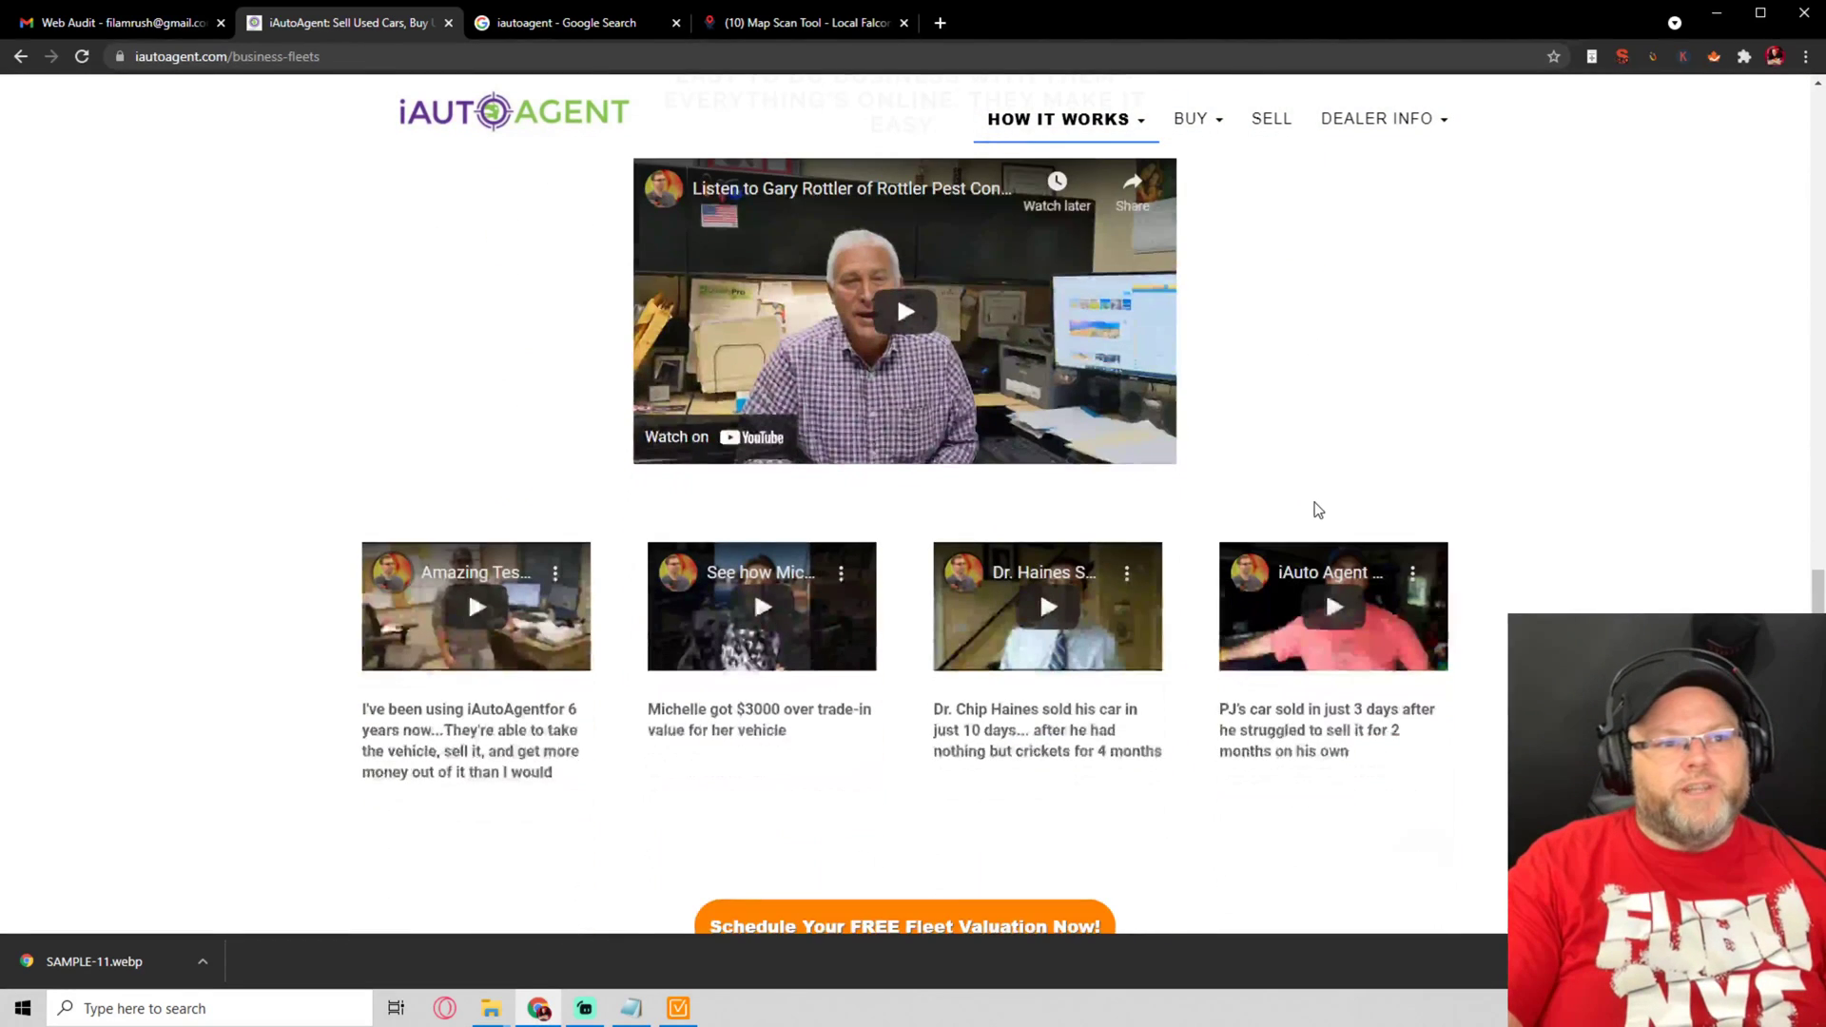
pyautogui.scroll(-15, 1317, 510)
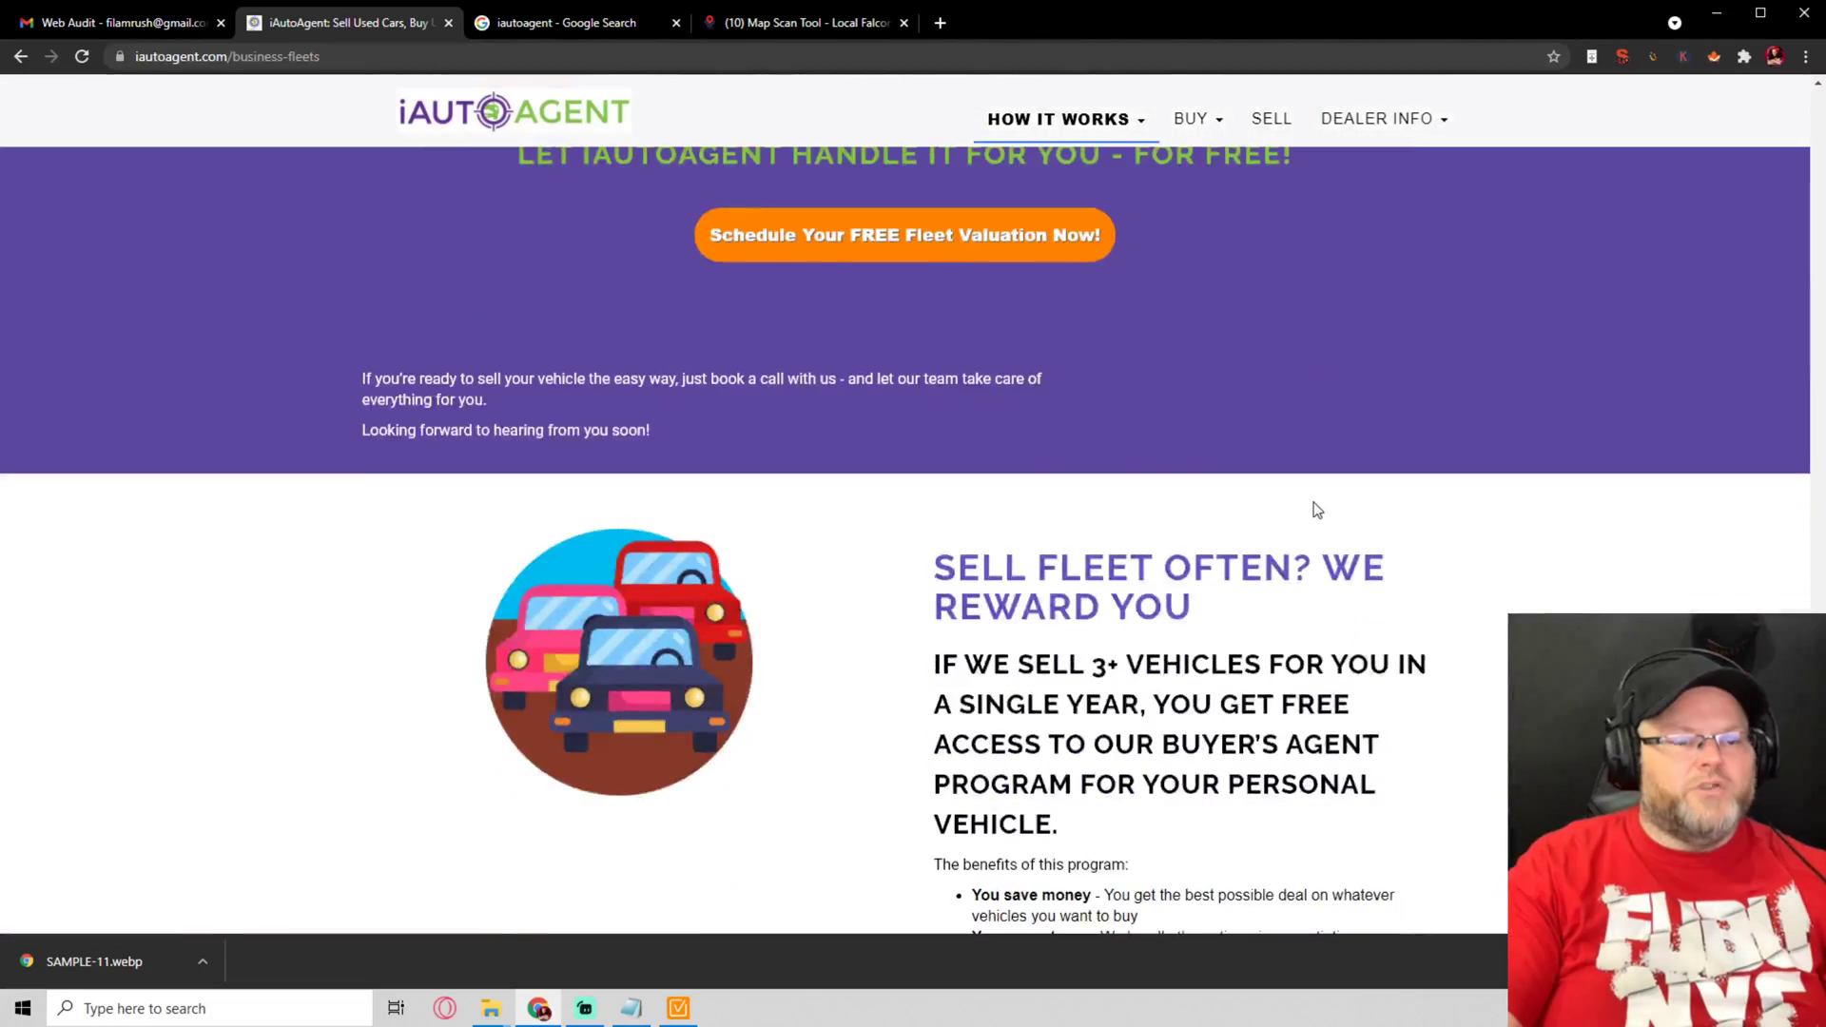
pyautogui.scroll(-1, 1315, 510)
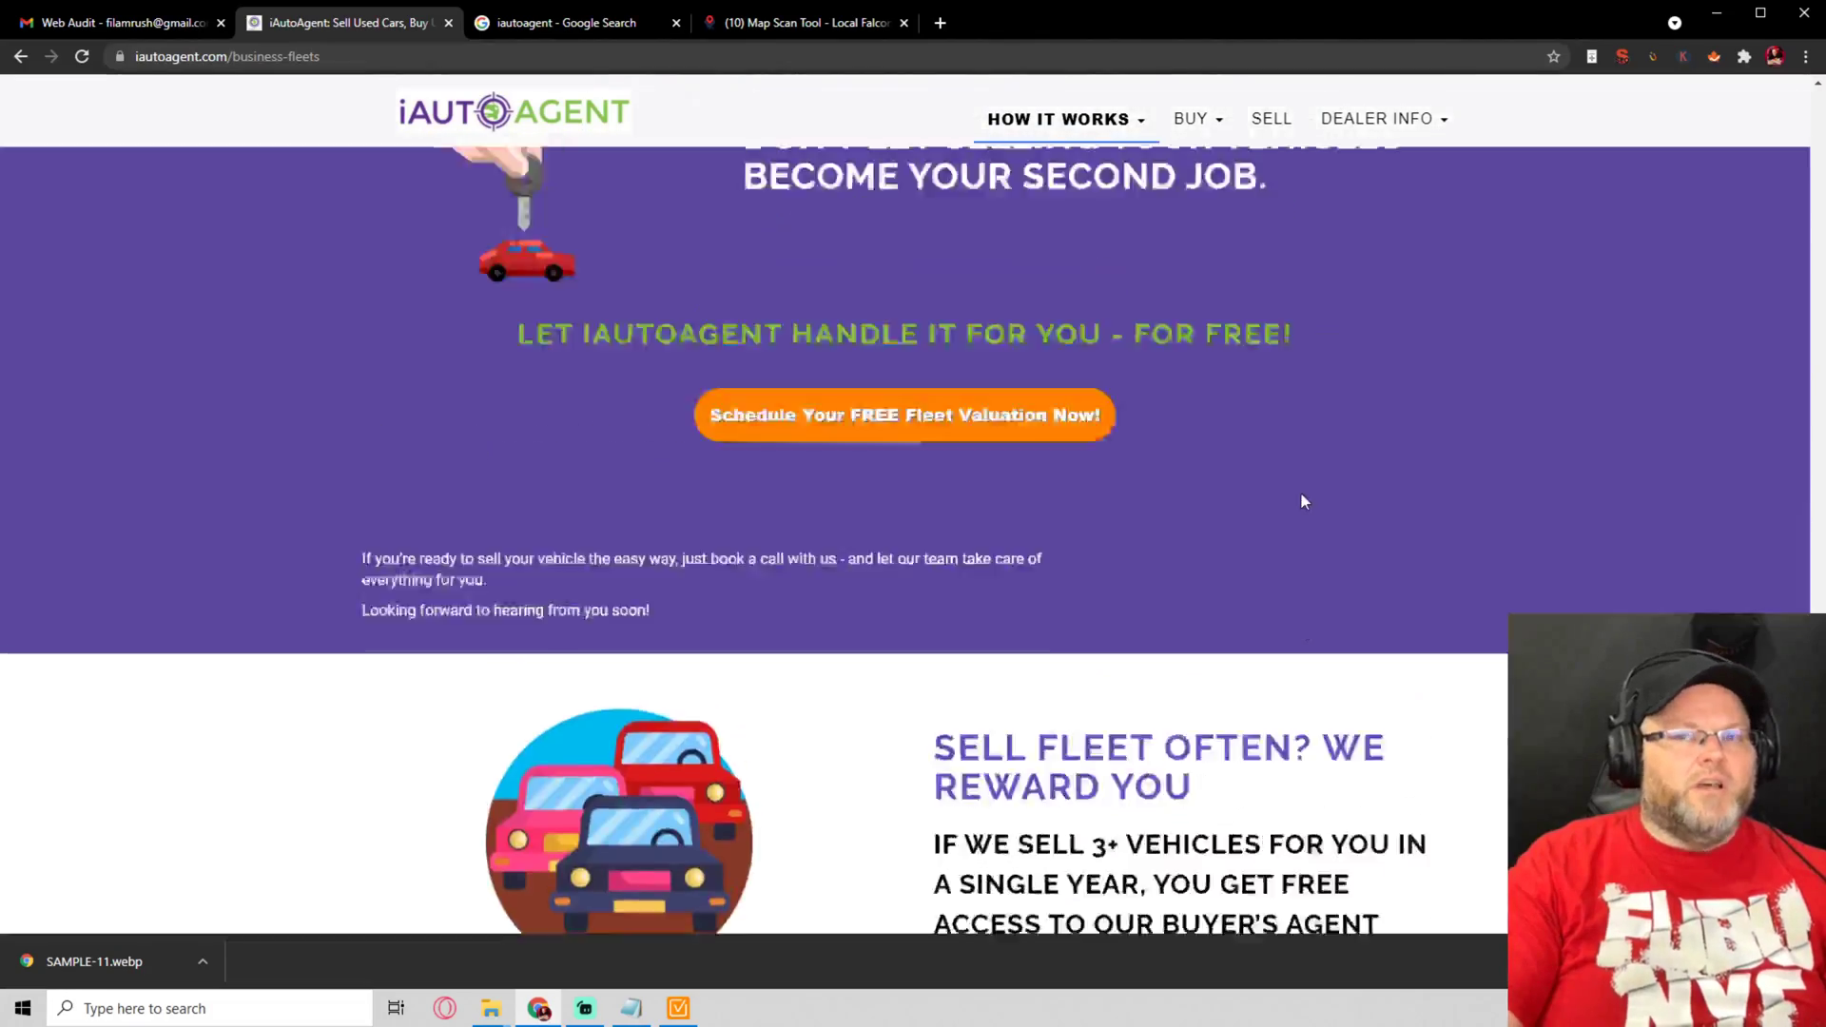
pyautogui.scroll(20, 1298, 493)
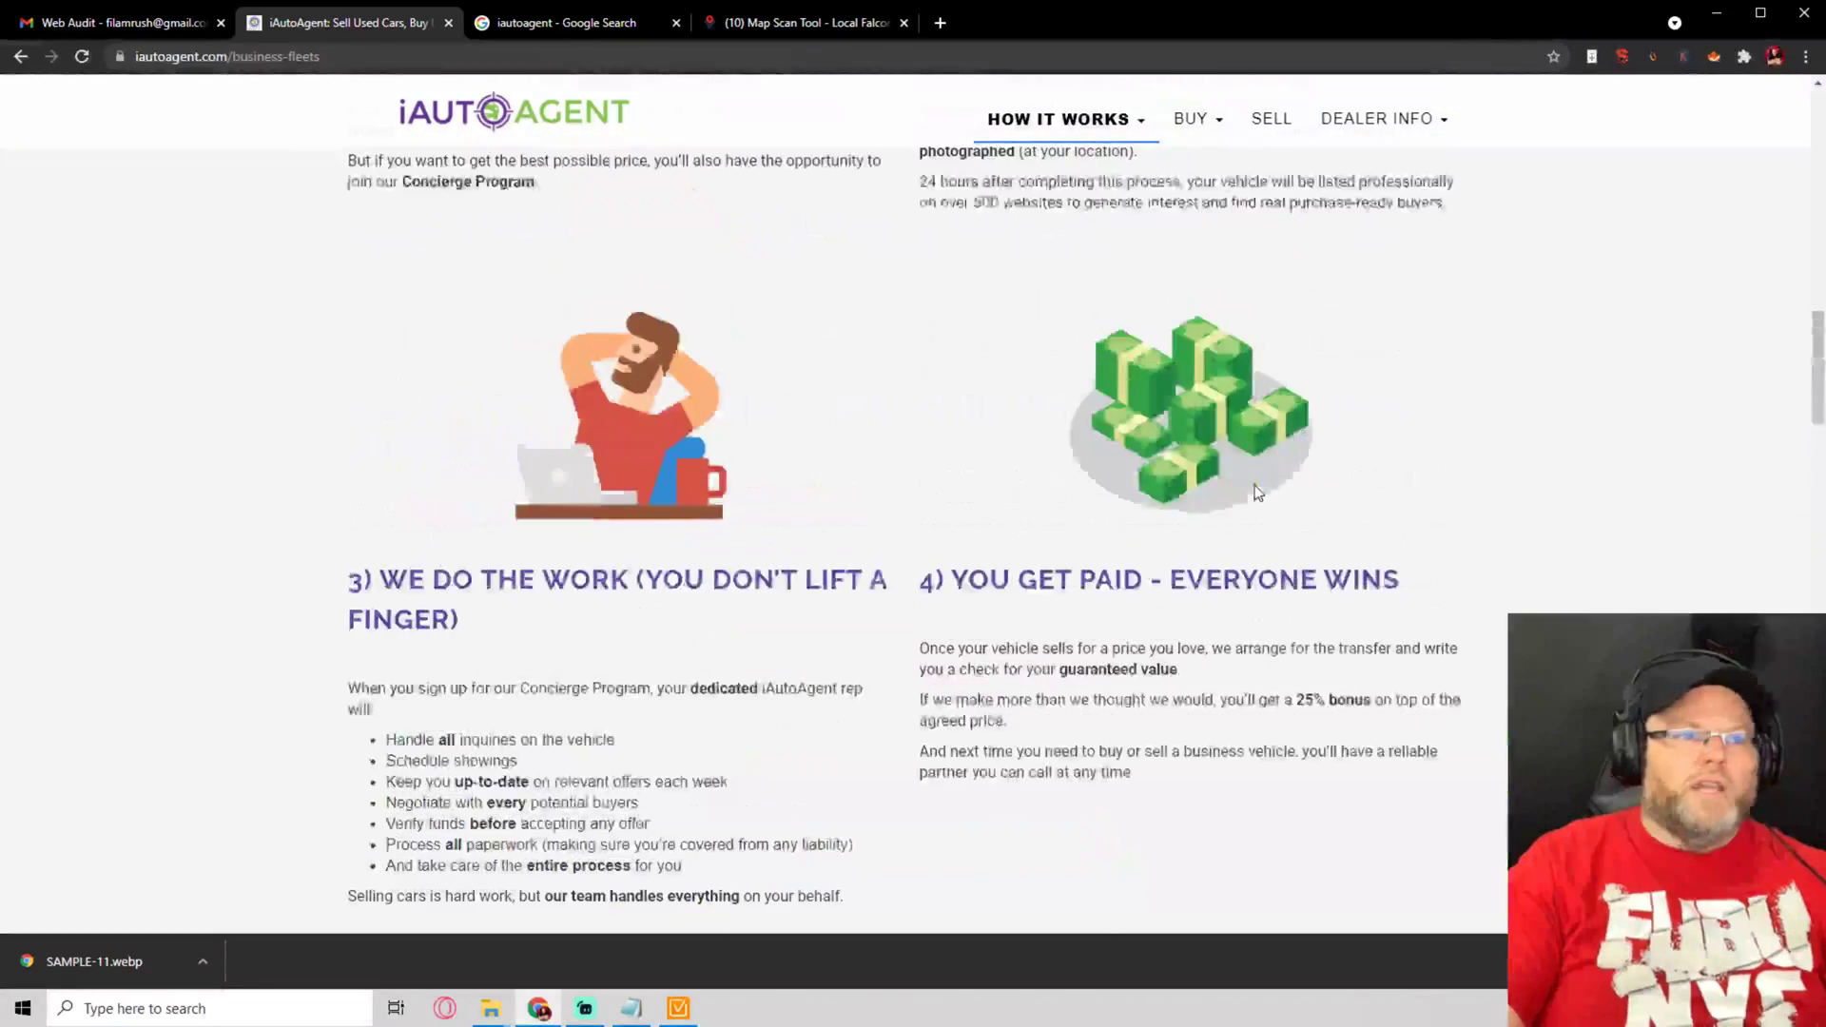
pyautogui.scroll(15, 1258, 492)
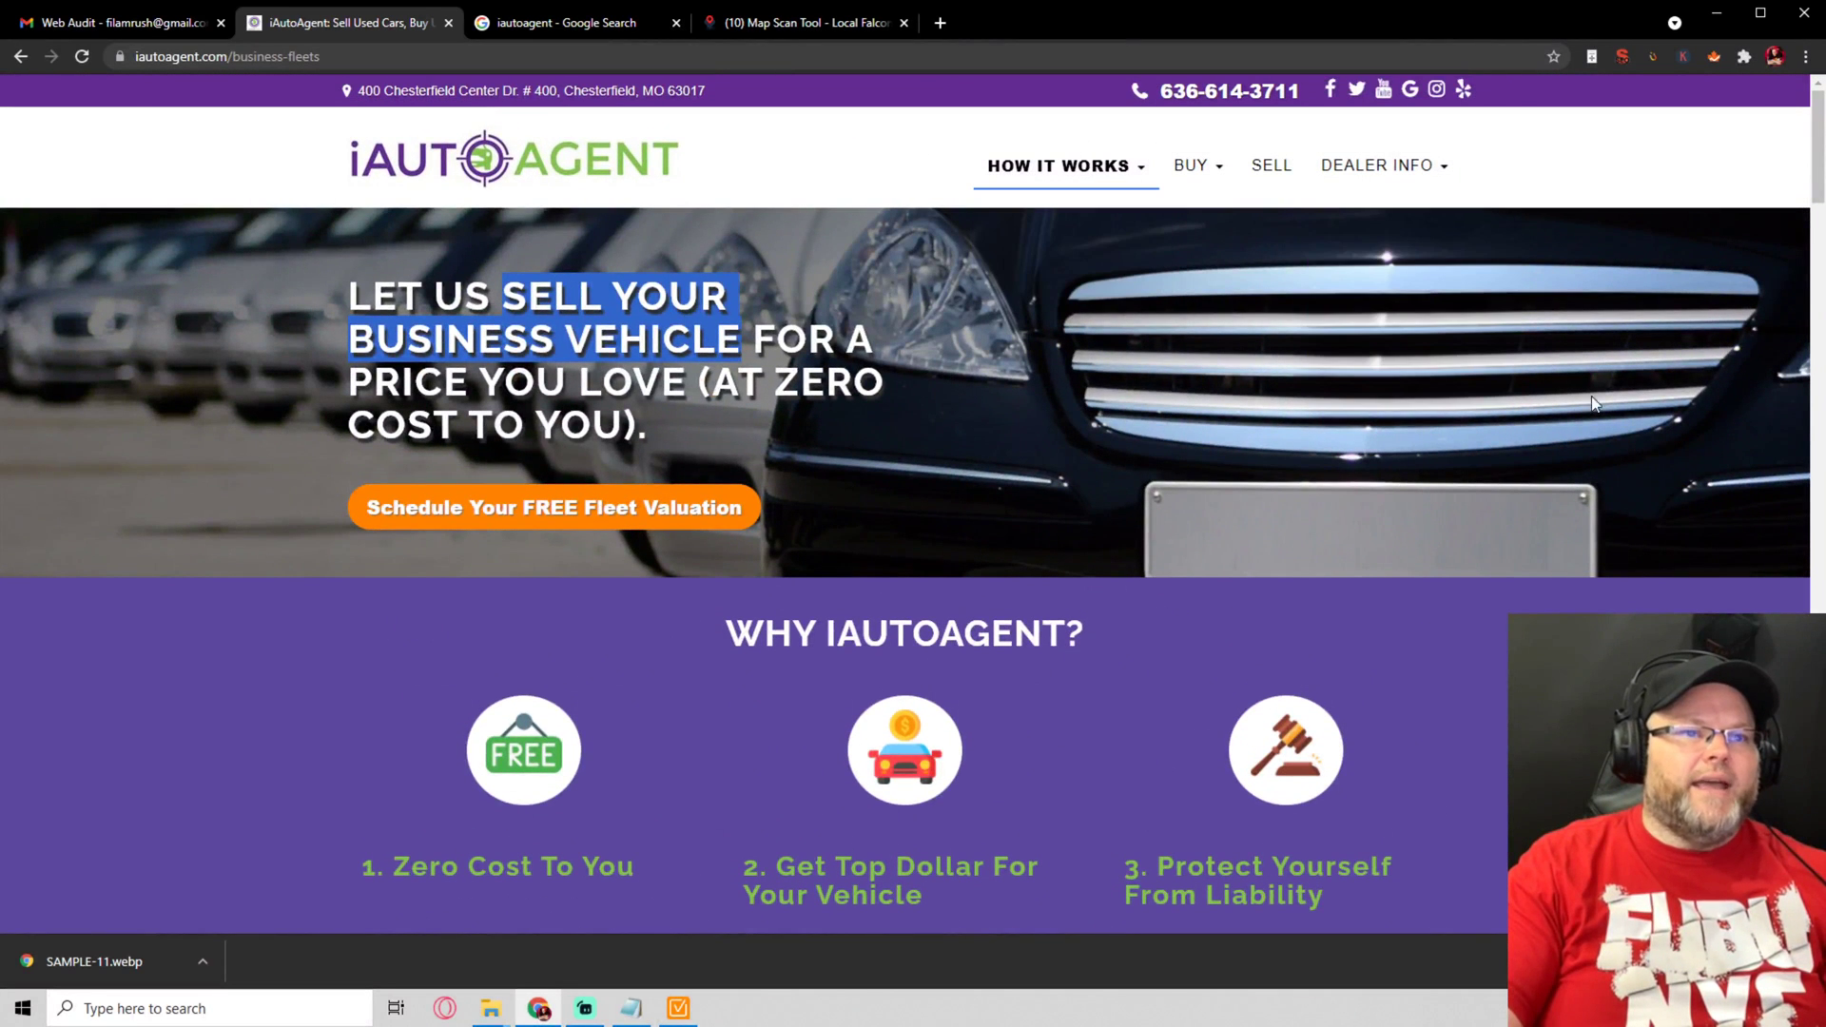
# Open the full scan reports list, close the old tab, and open the newest Sell Used Car report
pyautogui.click(757, 25)
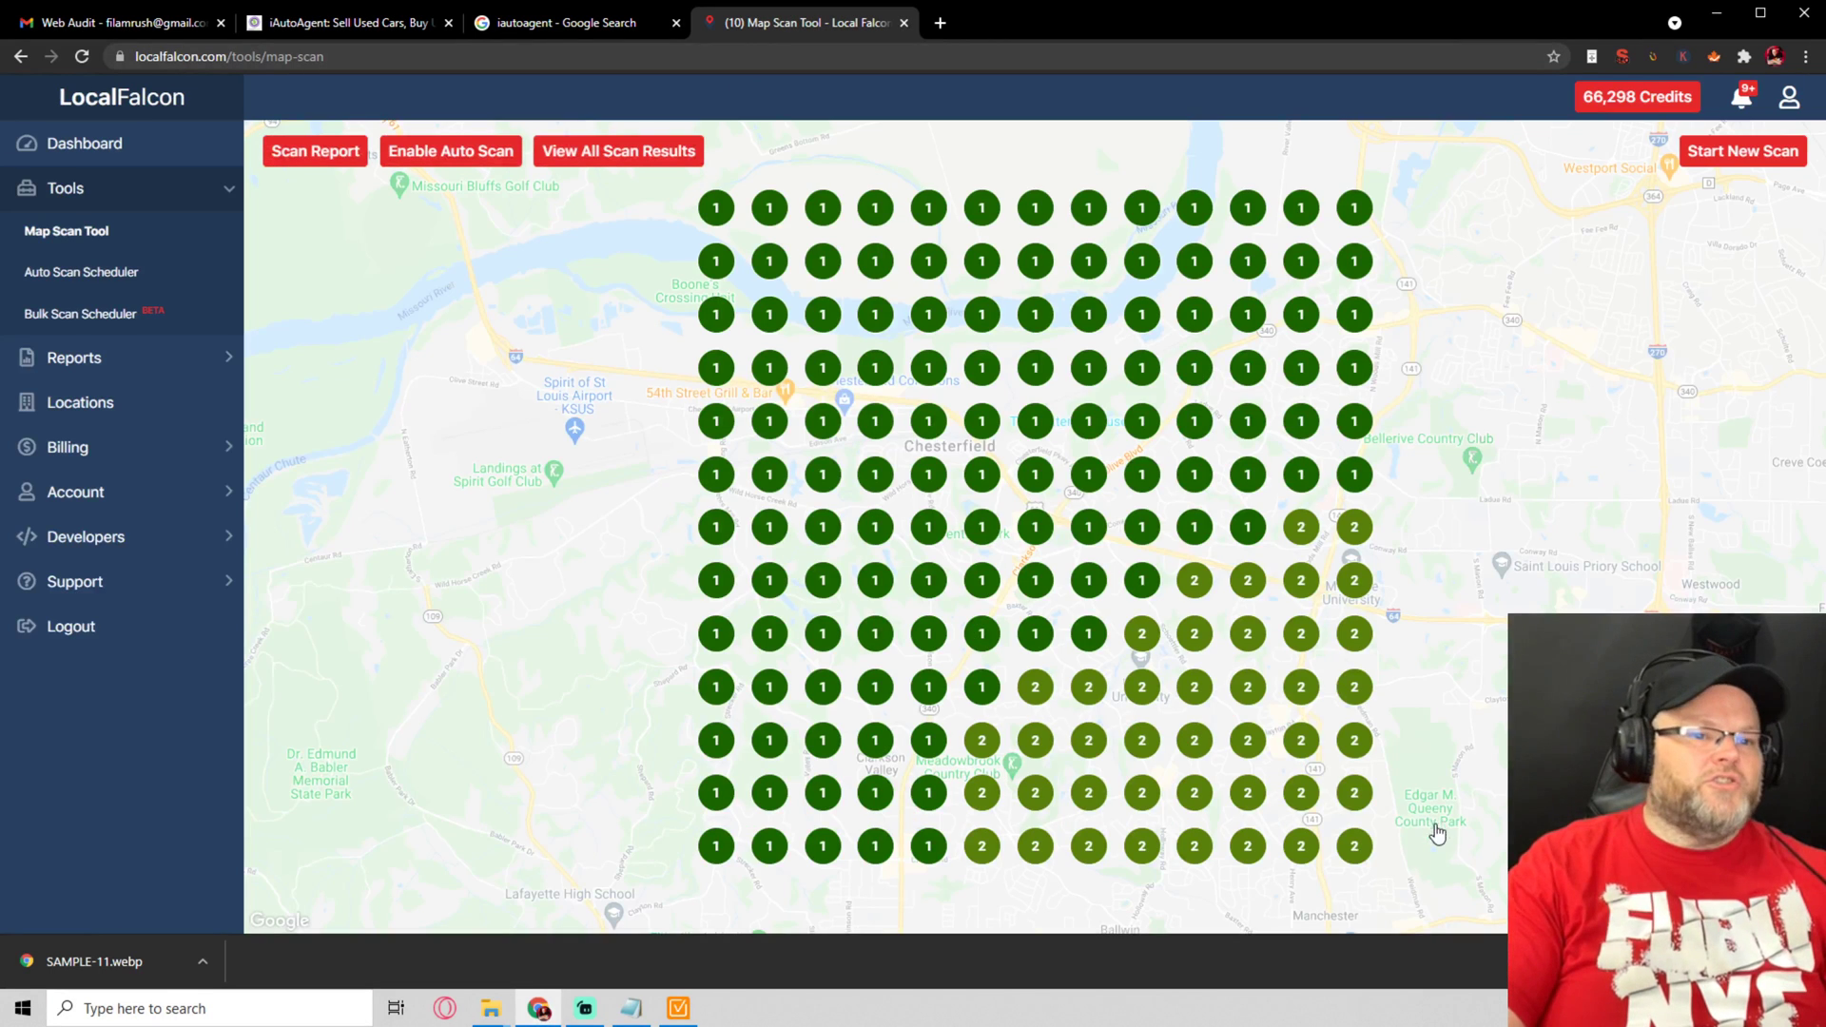
pyautogui.click(652, 156)
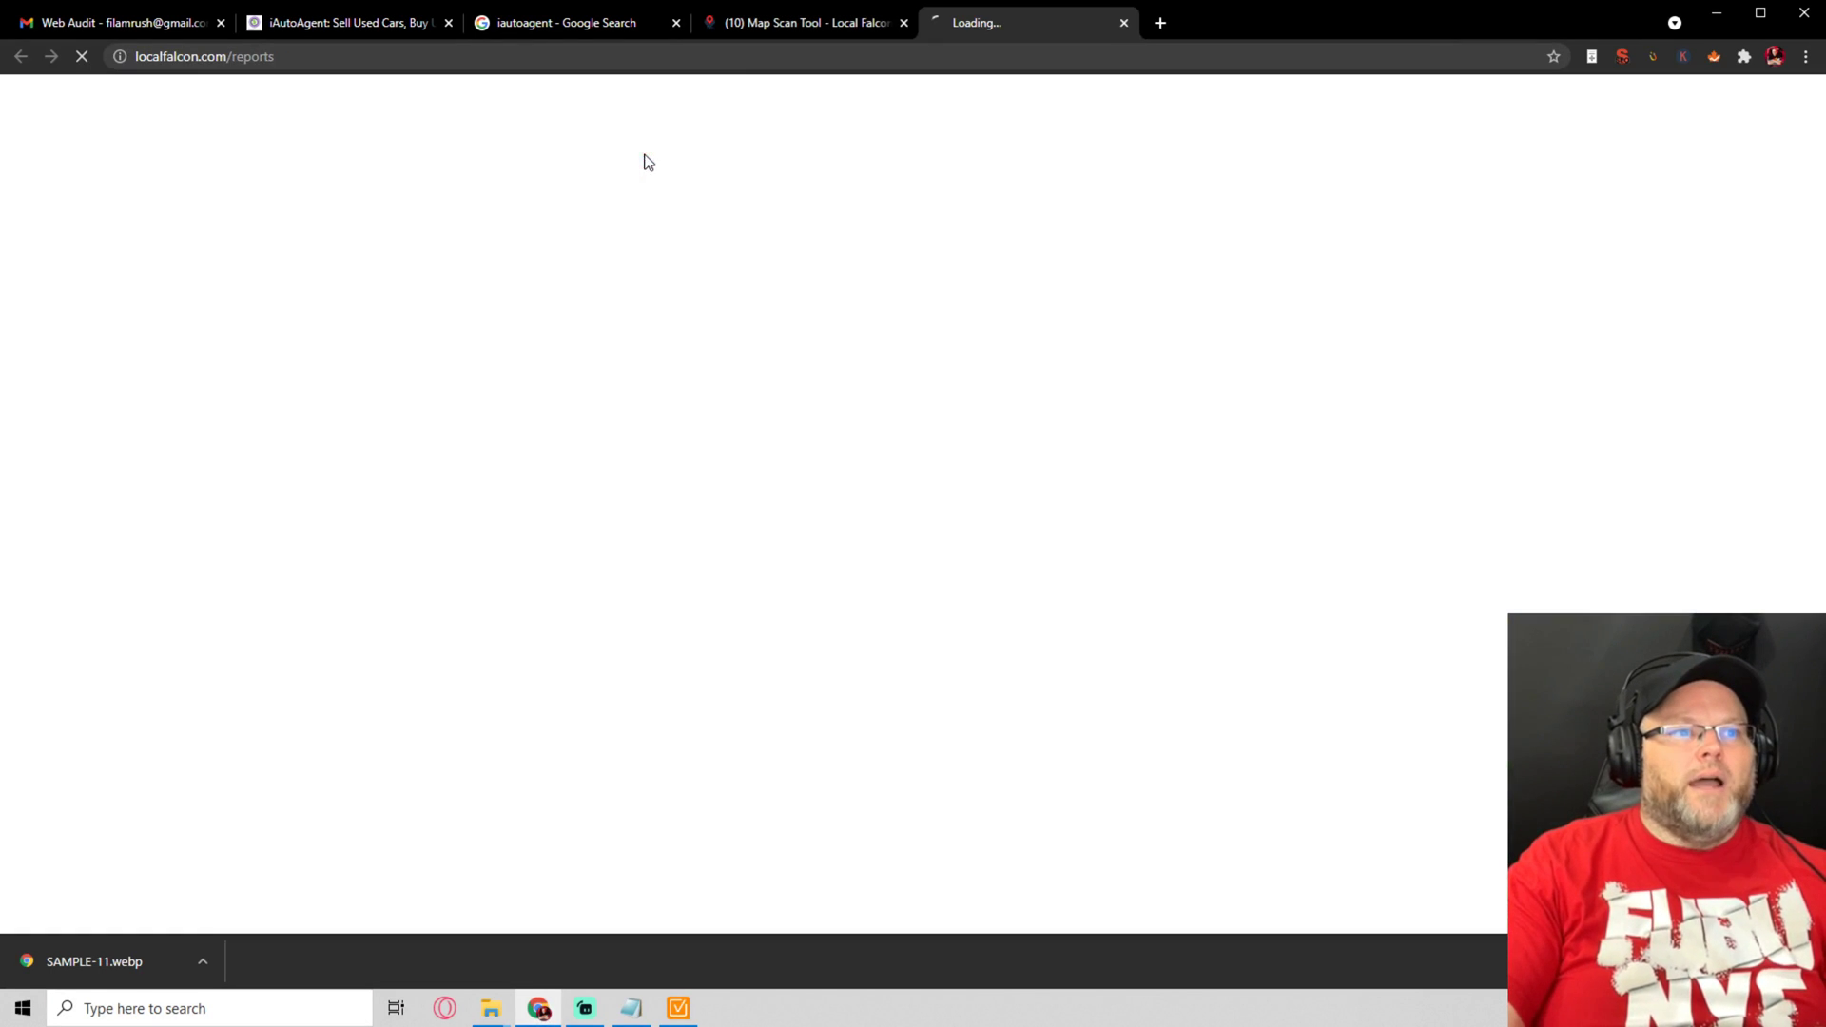
pyautogui.click(857, 23)
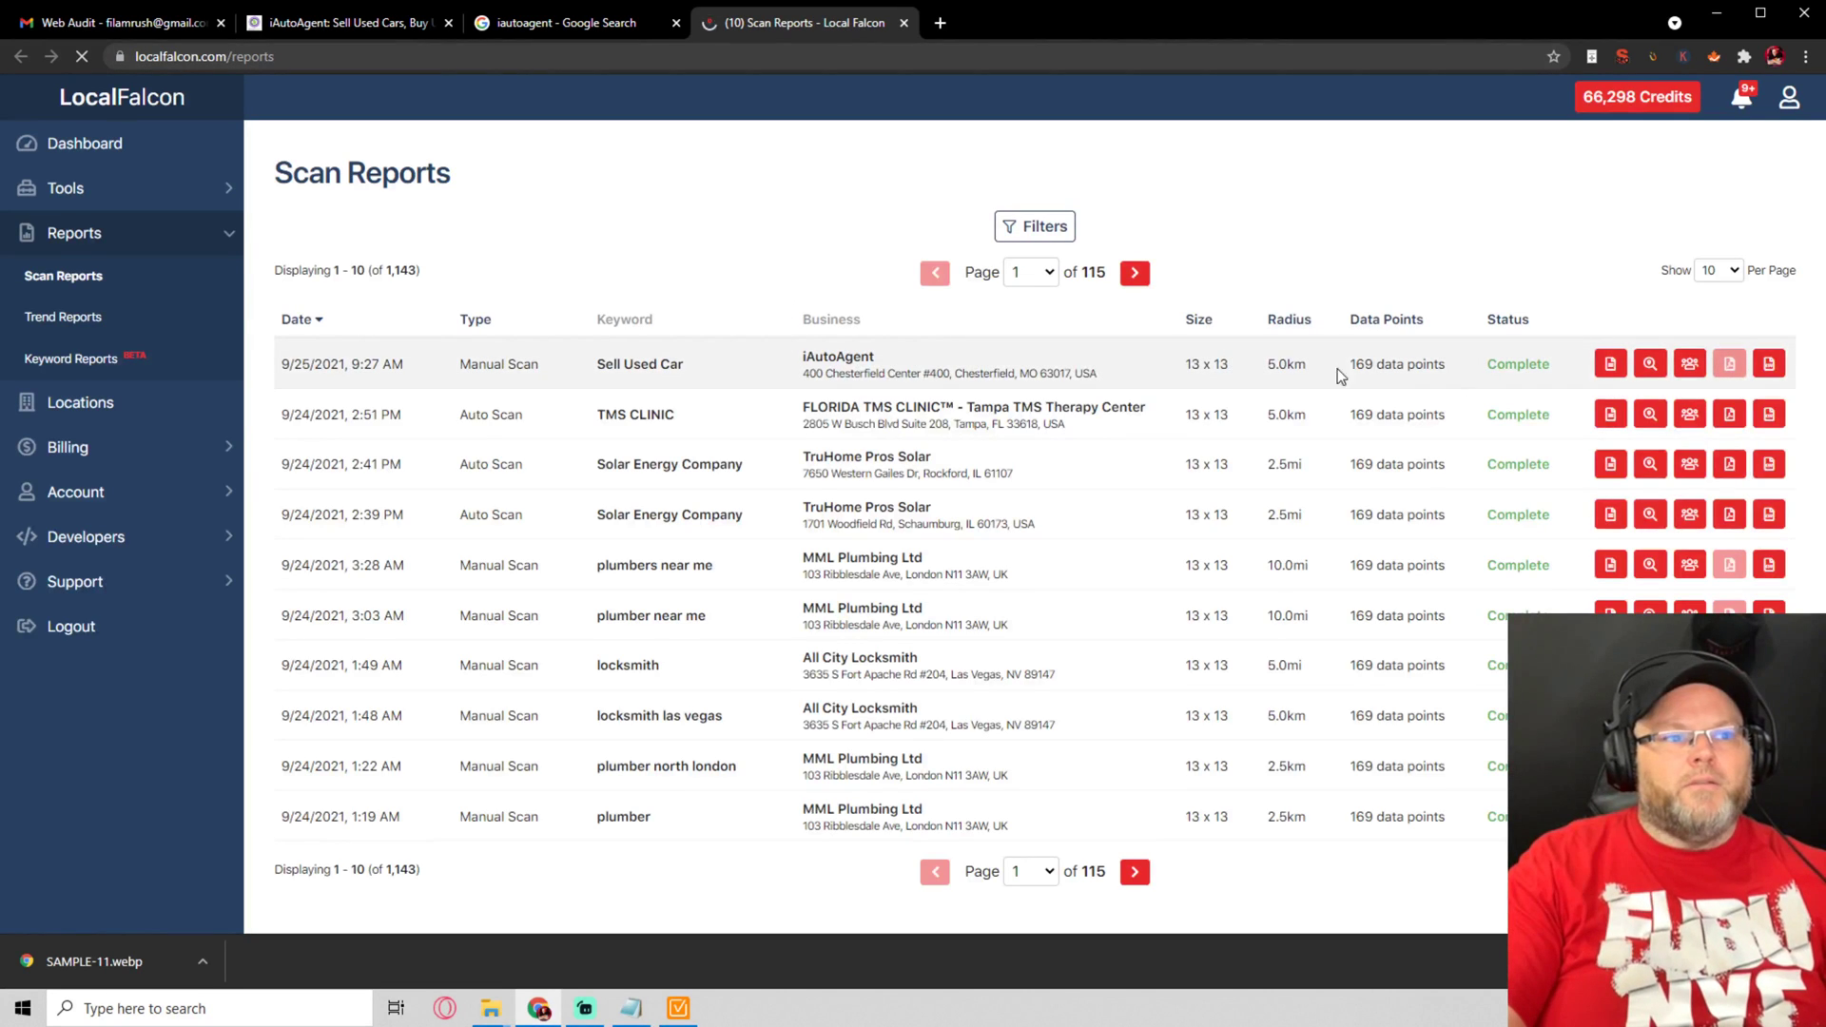
pyautogui.click(1607, 363)
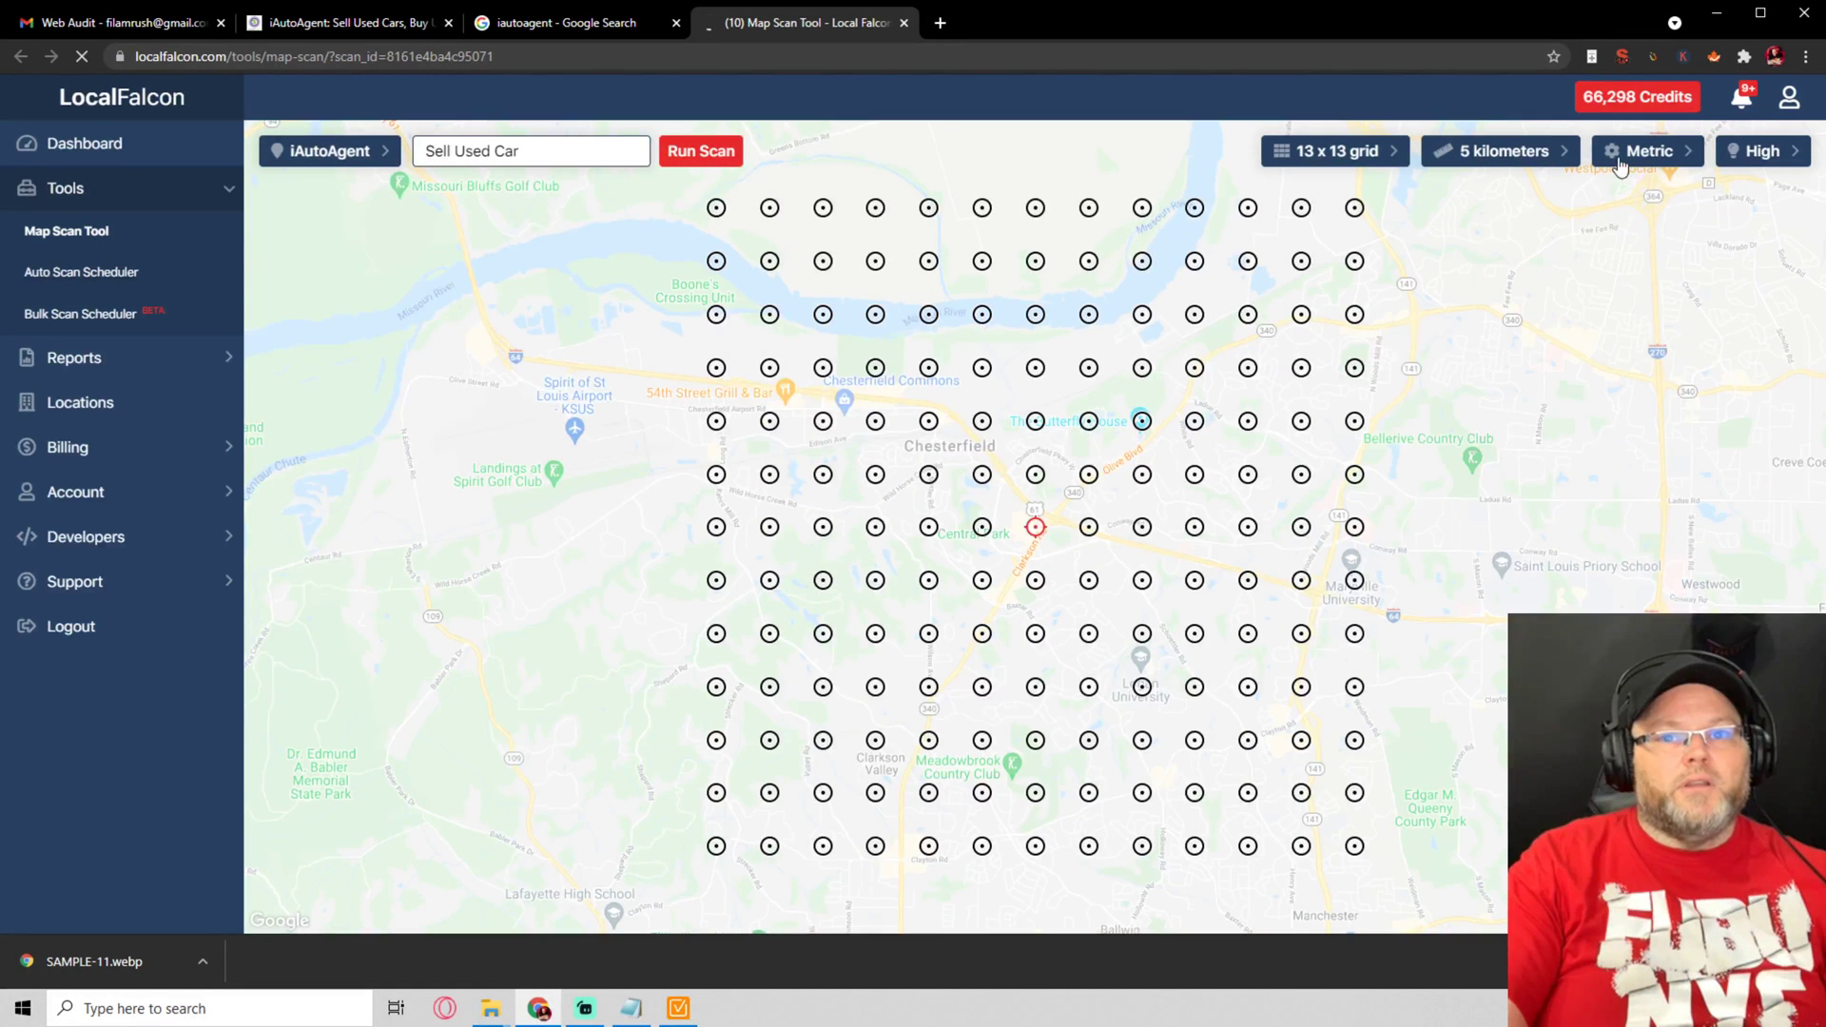
# Switch the grid to imperial units with a 20-mile radius and run the Sell Used Car scan
pyautogui.click(1632, 160)
pyautogui.click(1655, 234)
pyautogui.click(1653, 157)
pyautogui.click(1655, 192)
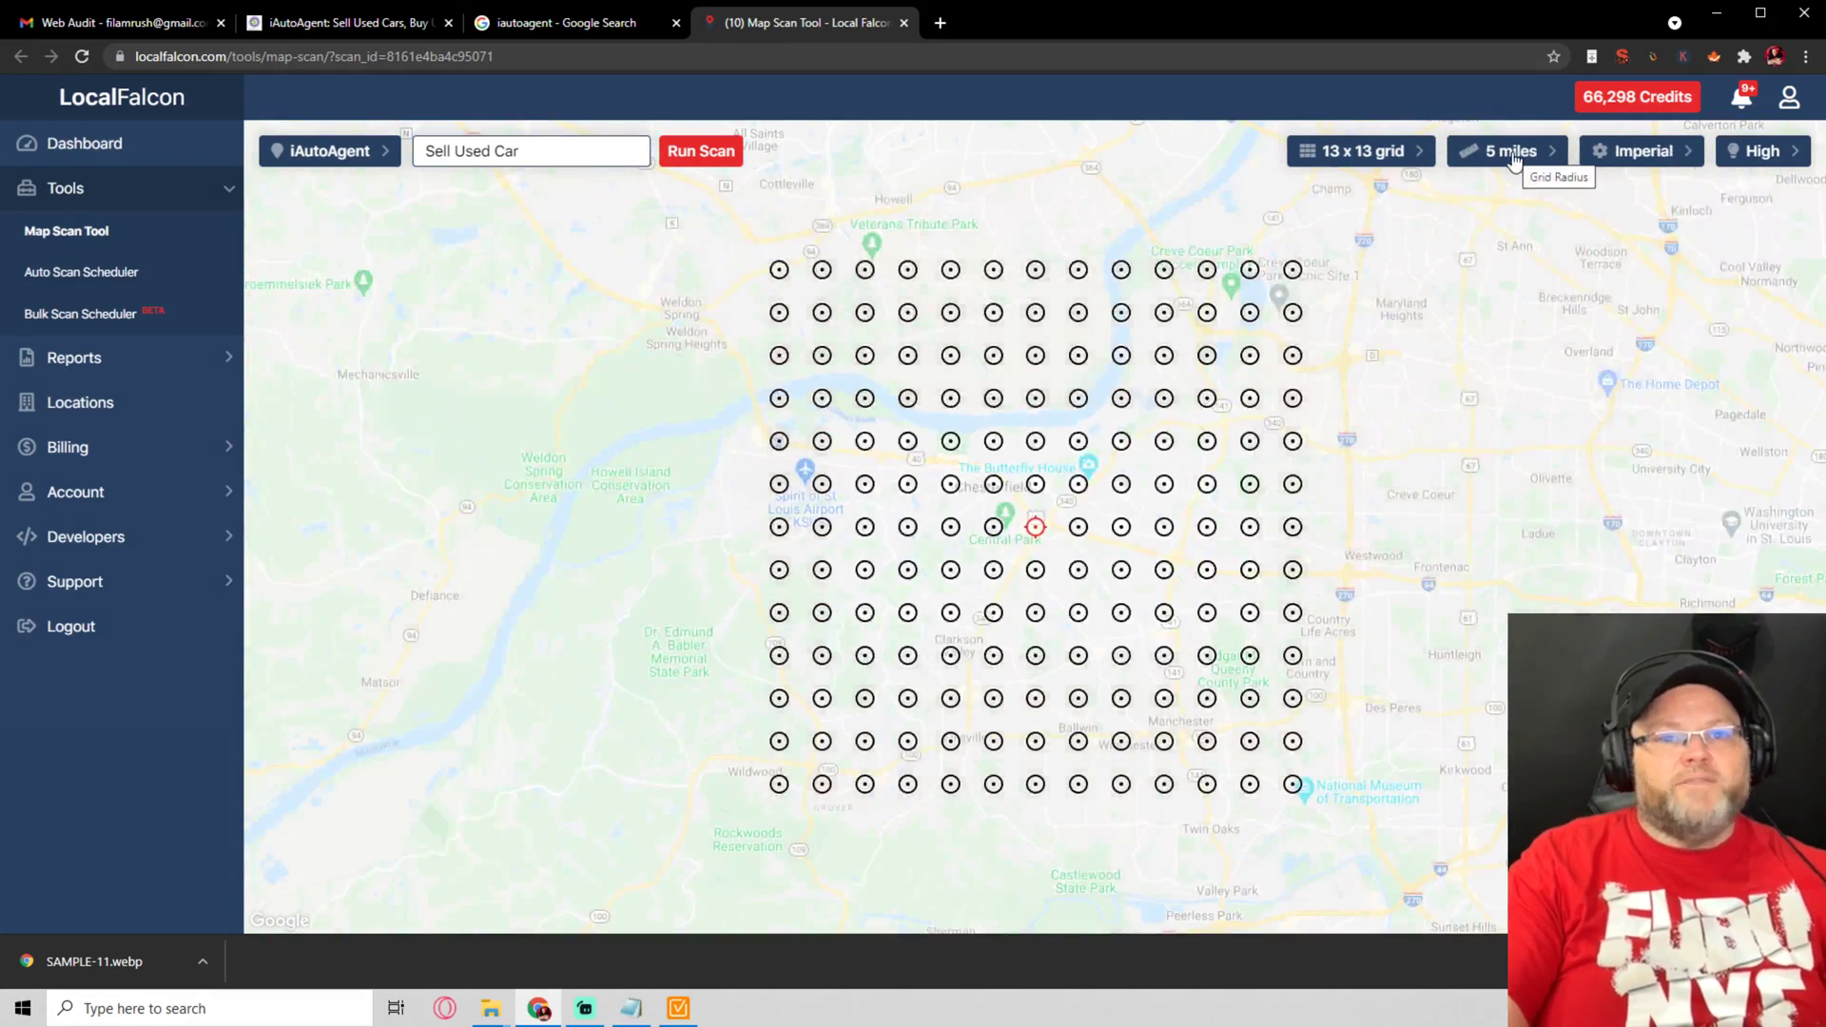
pyautogui.click(1514, 161)
pyautogui.scroll(-20, 1517, 347)
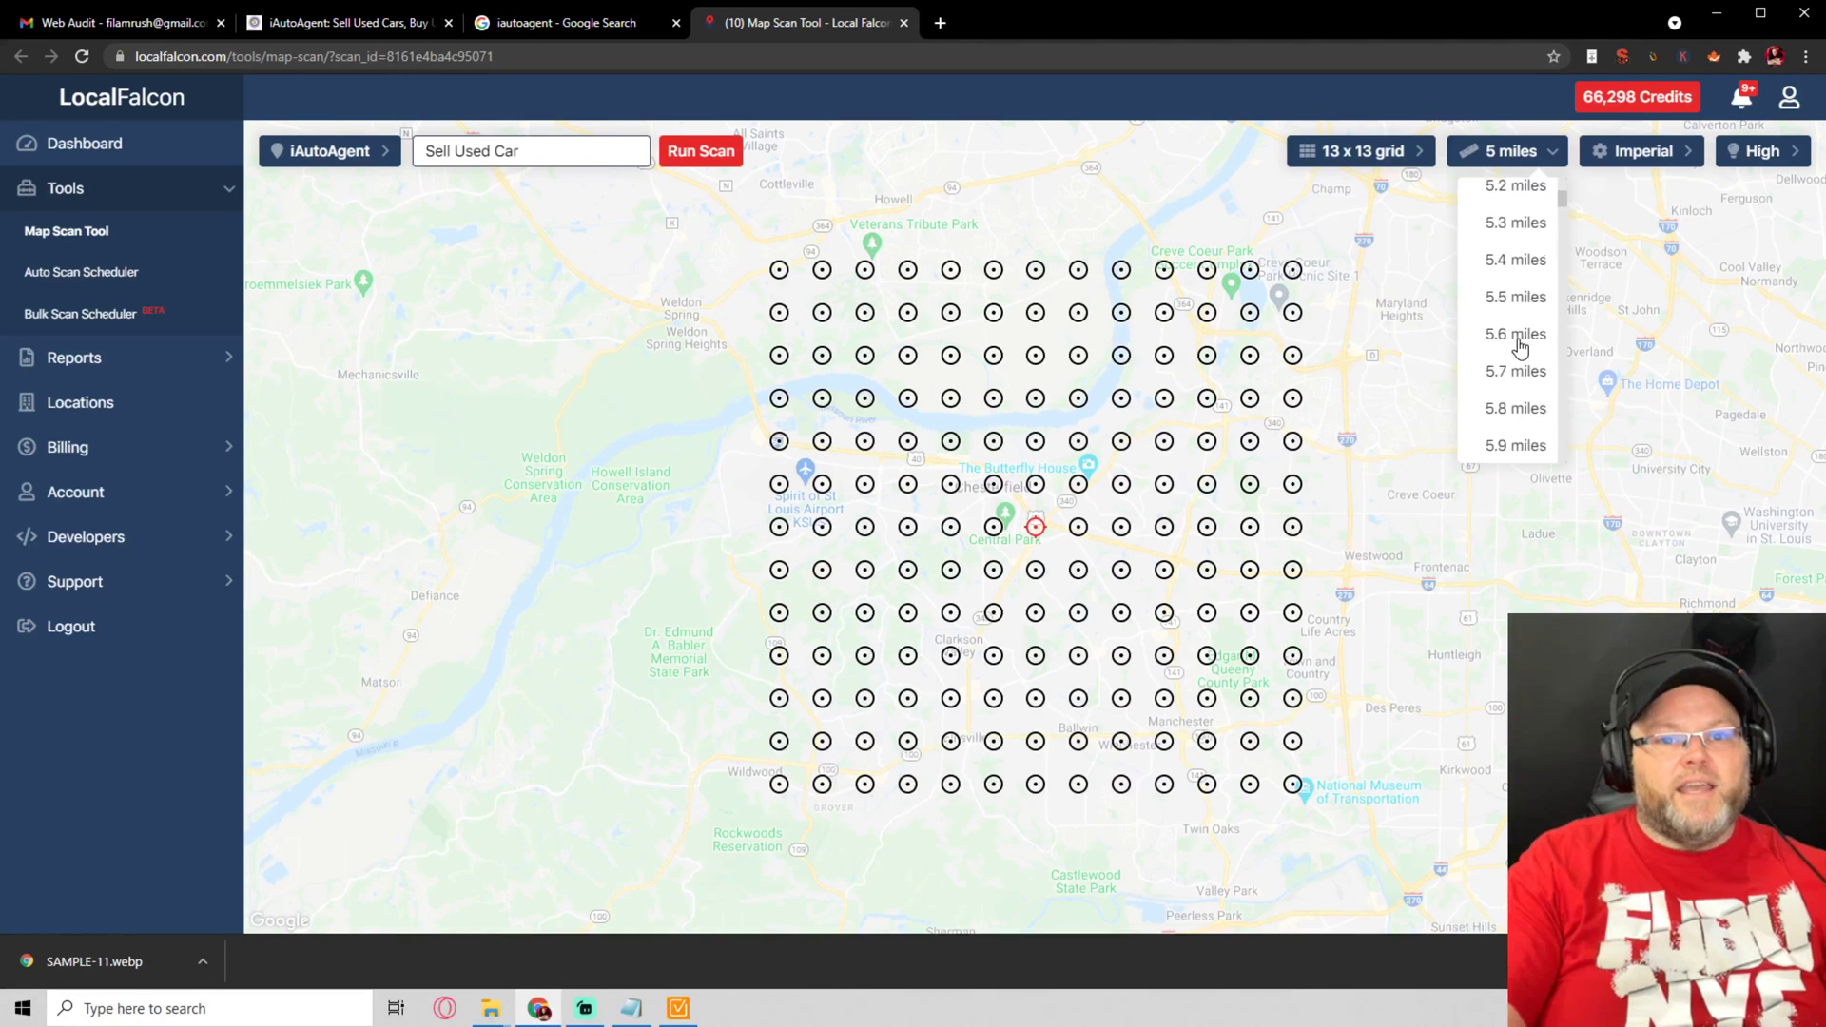
pyautogui.scroll(-20, 1519, 347)
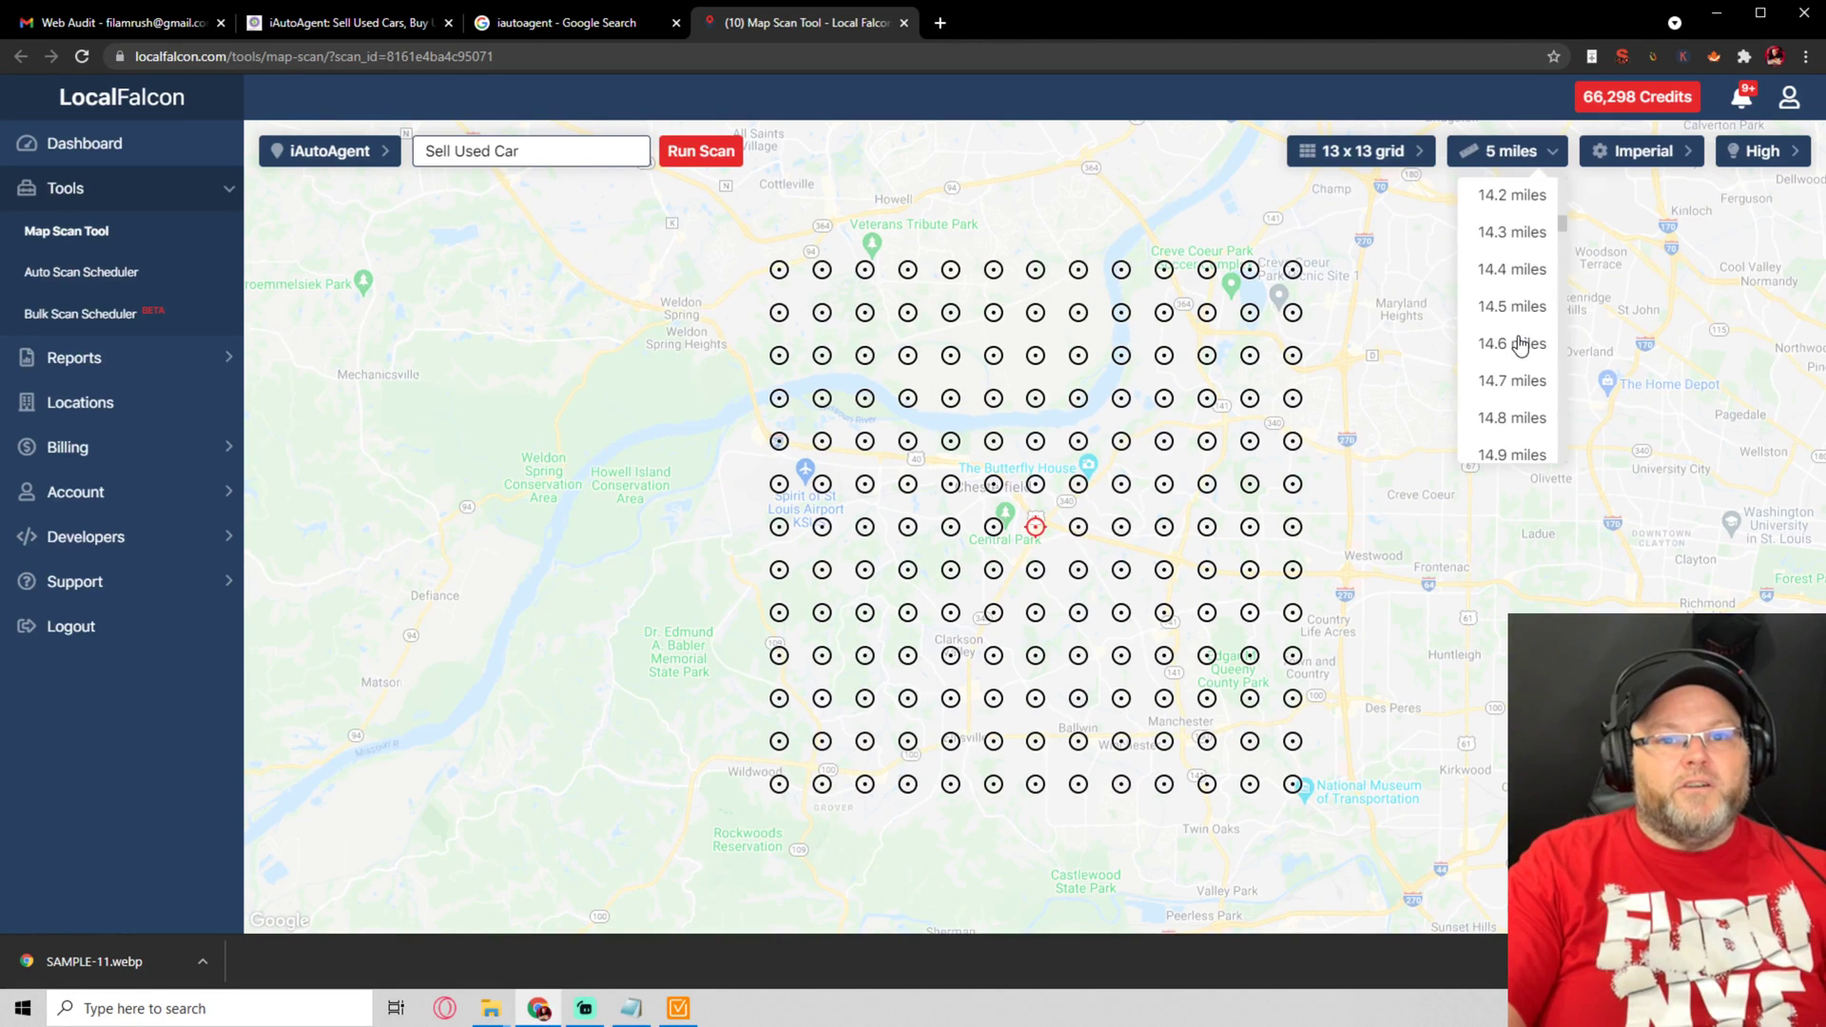
pyautogui.scroll(-20, 1520, 344)
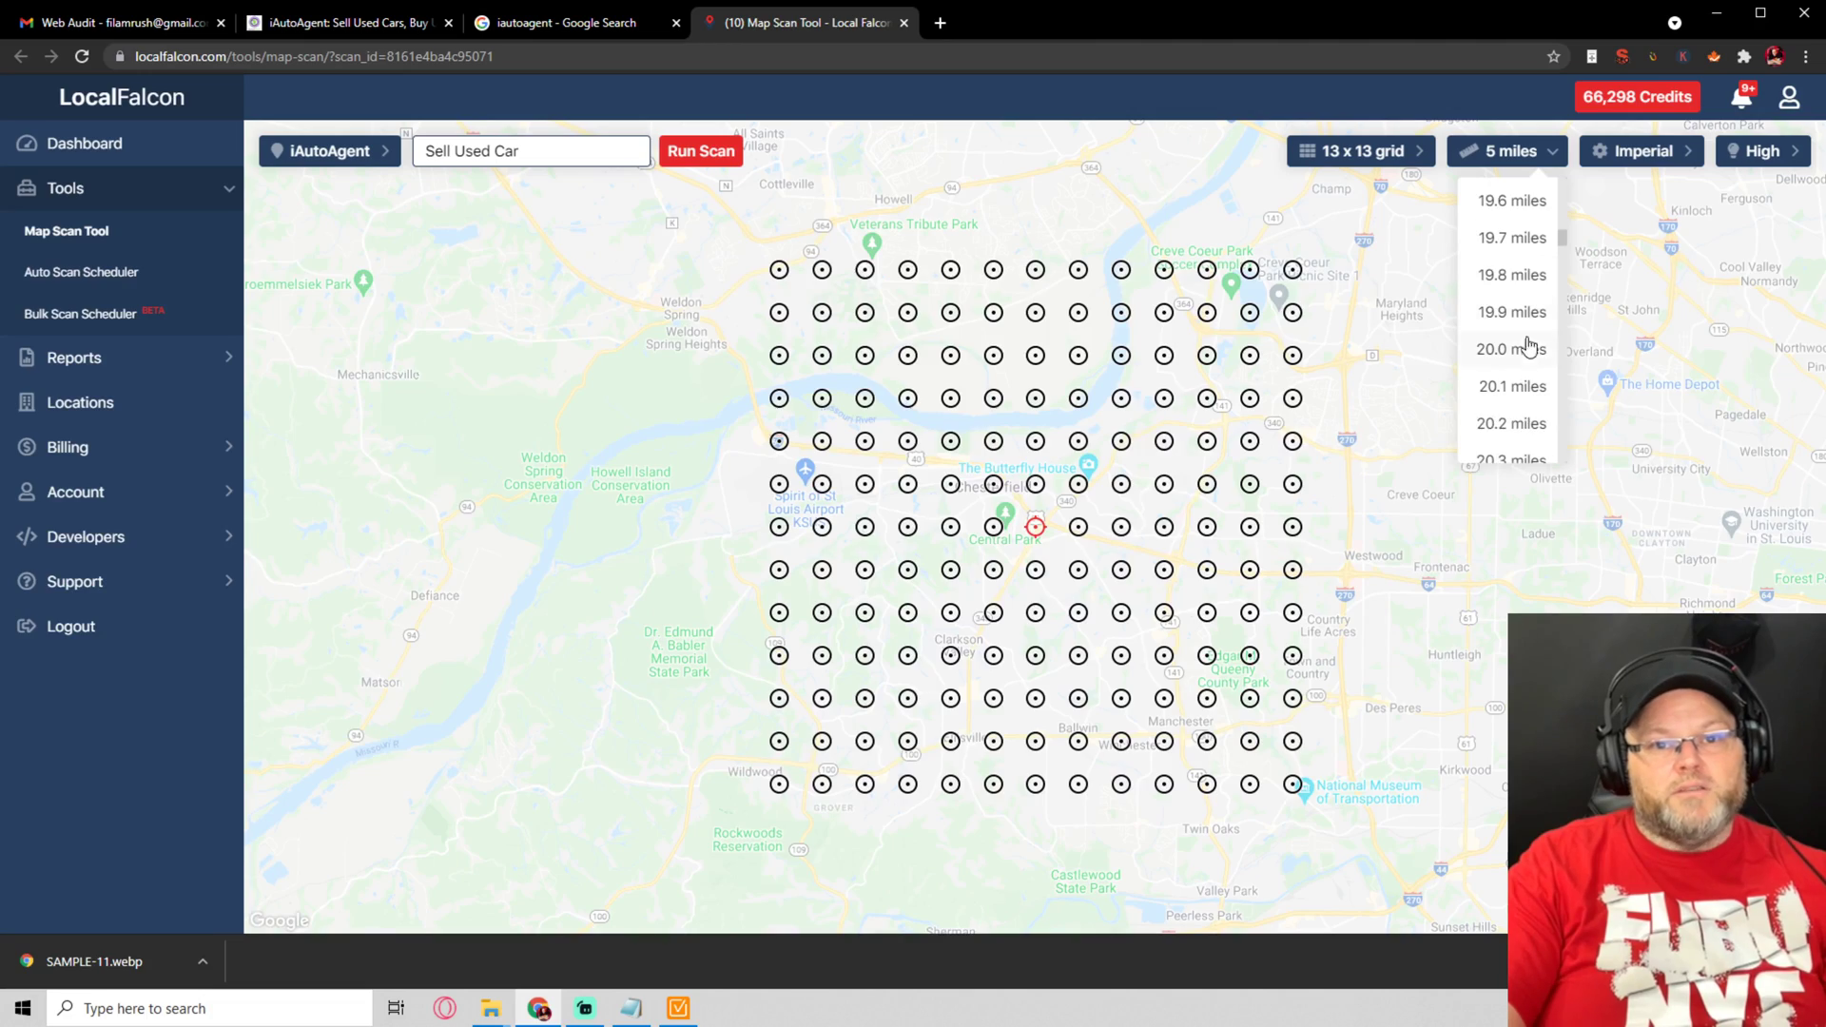
pyautogui.click(1528, 352)
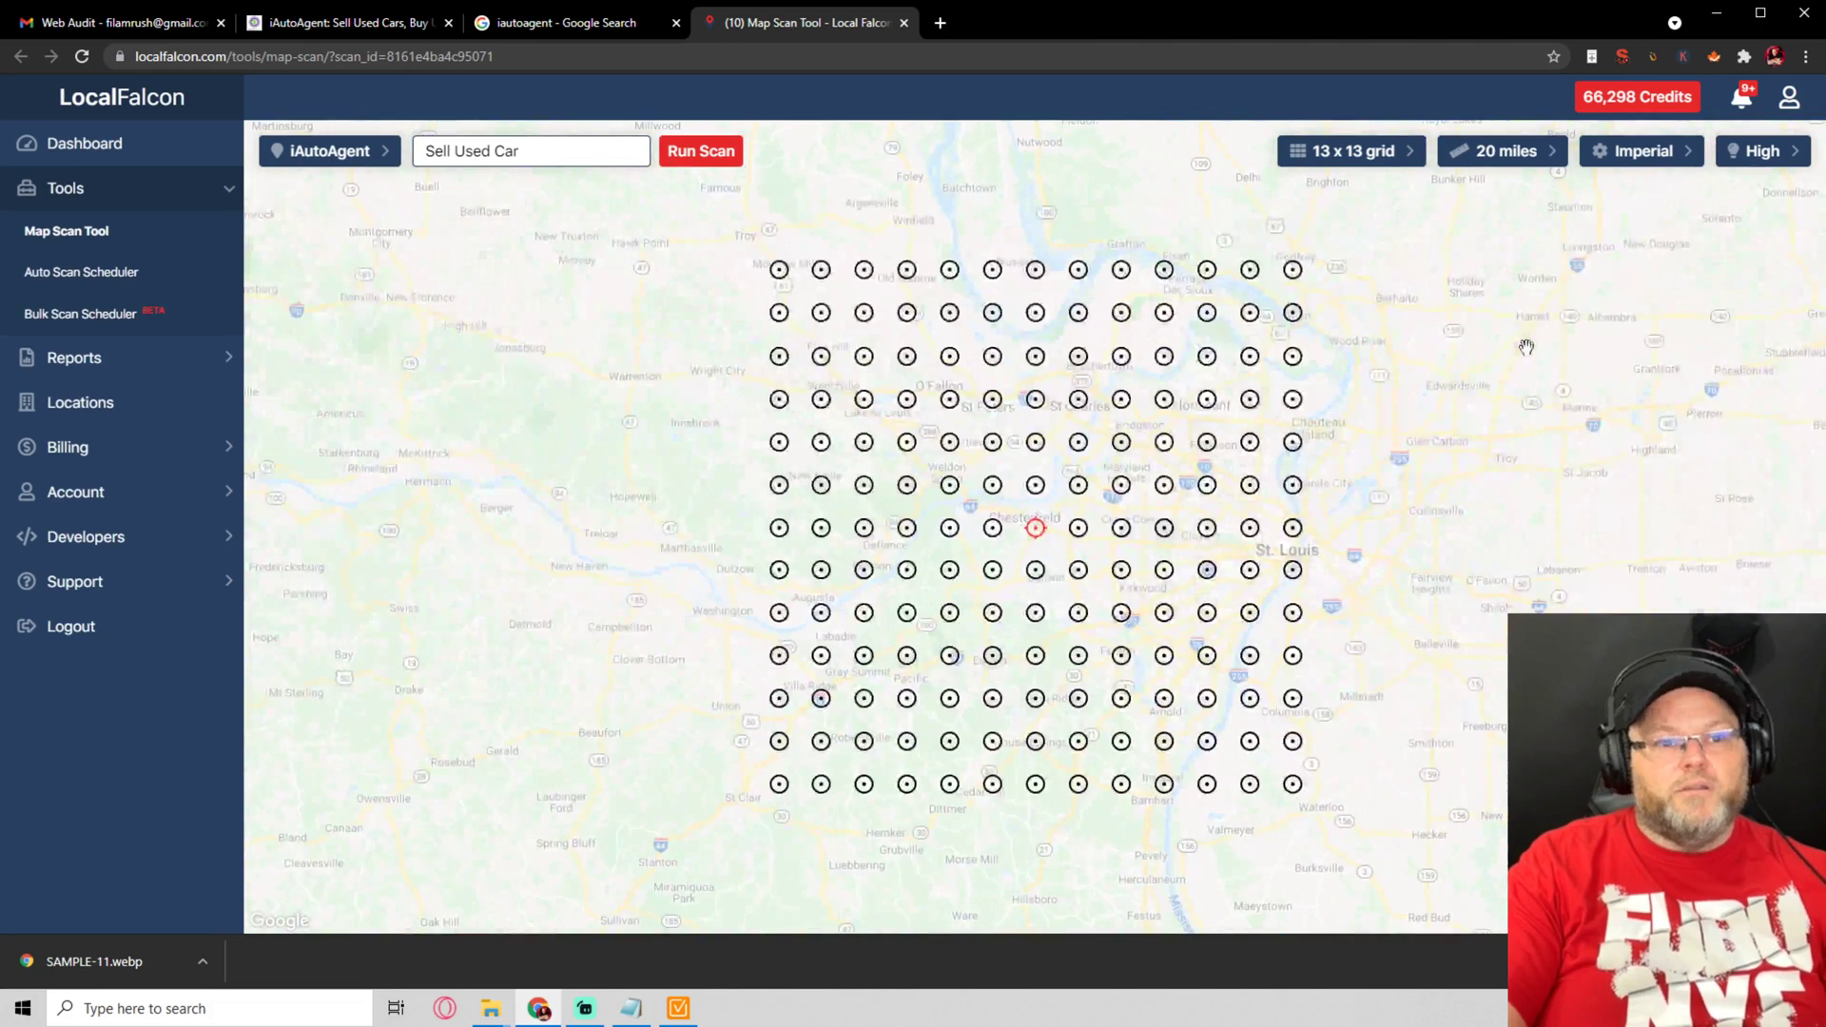
pyautogui.click(713, 154)
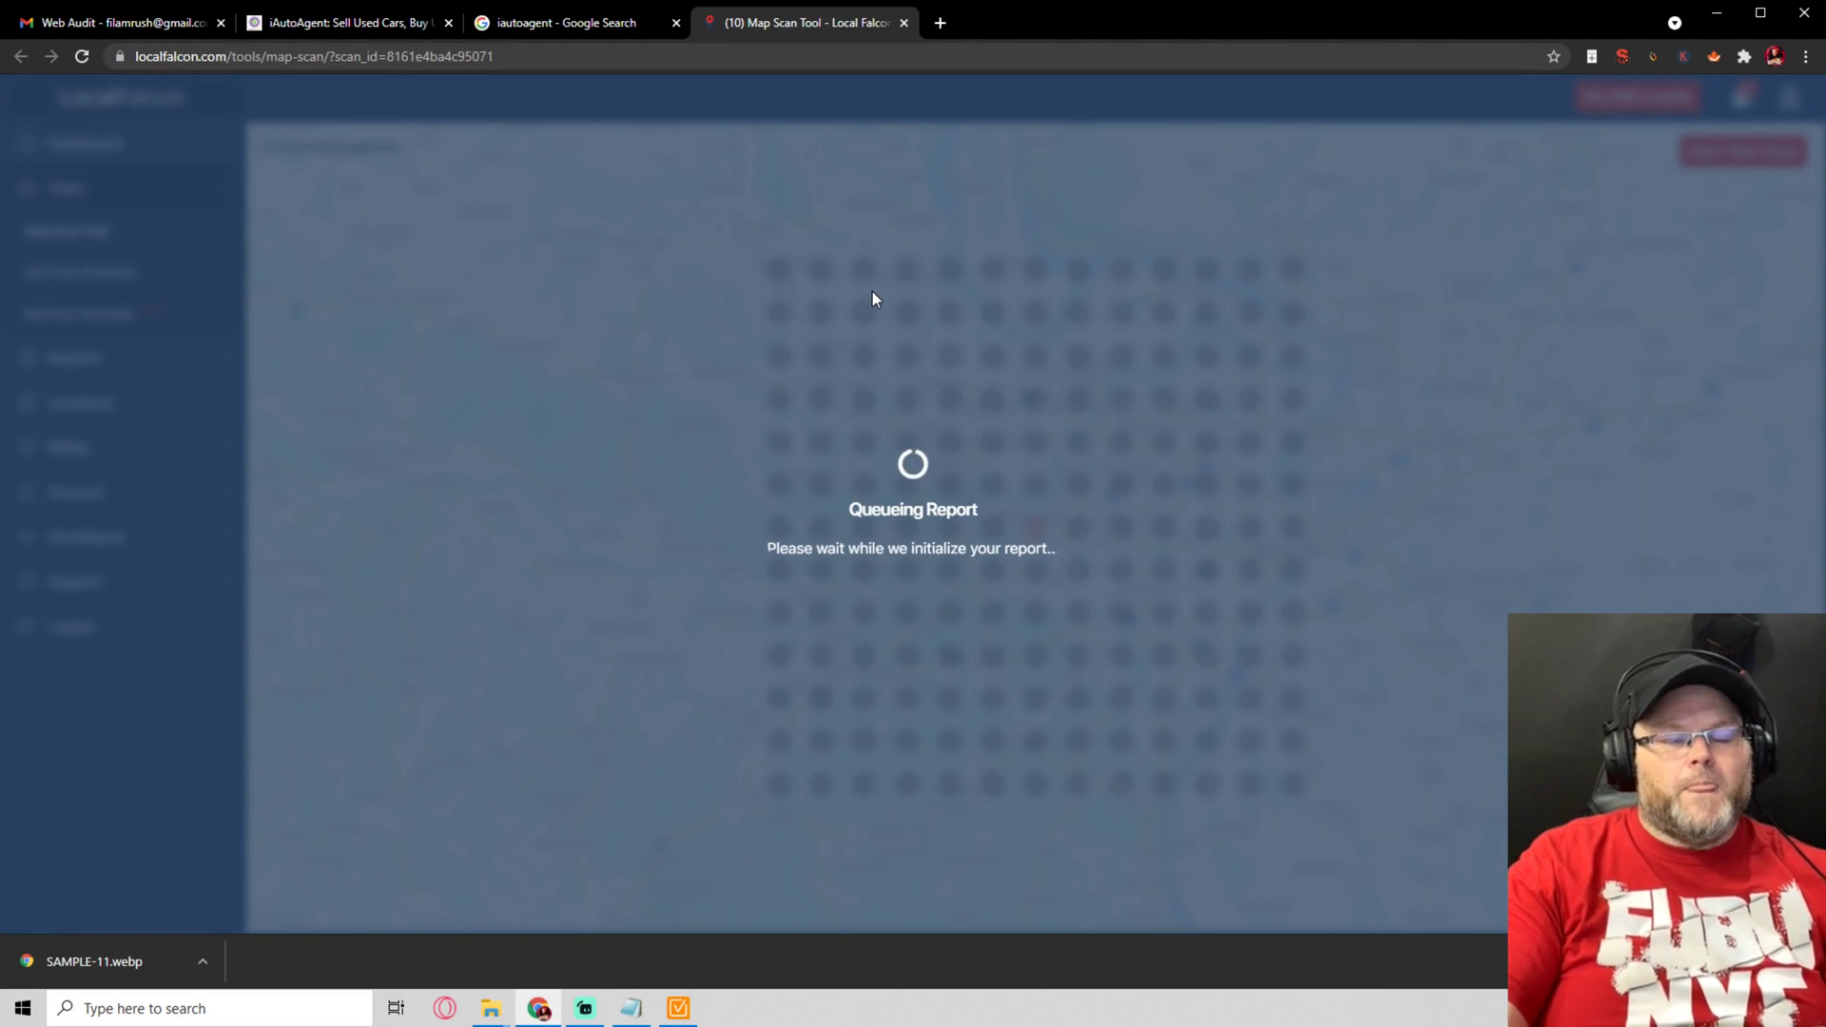
pyautogui.click(849, 542)
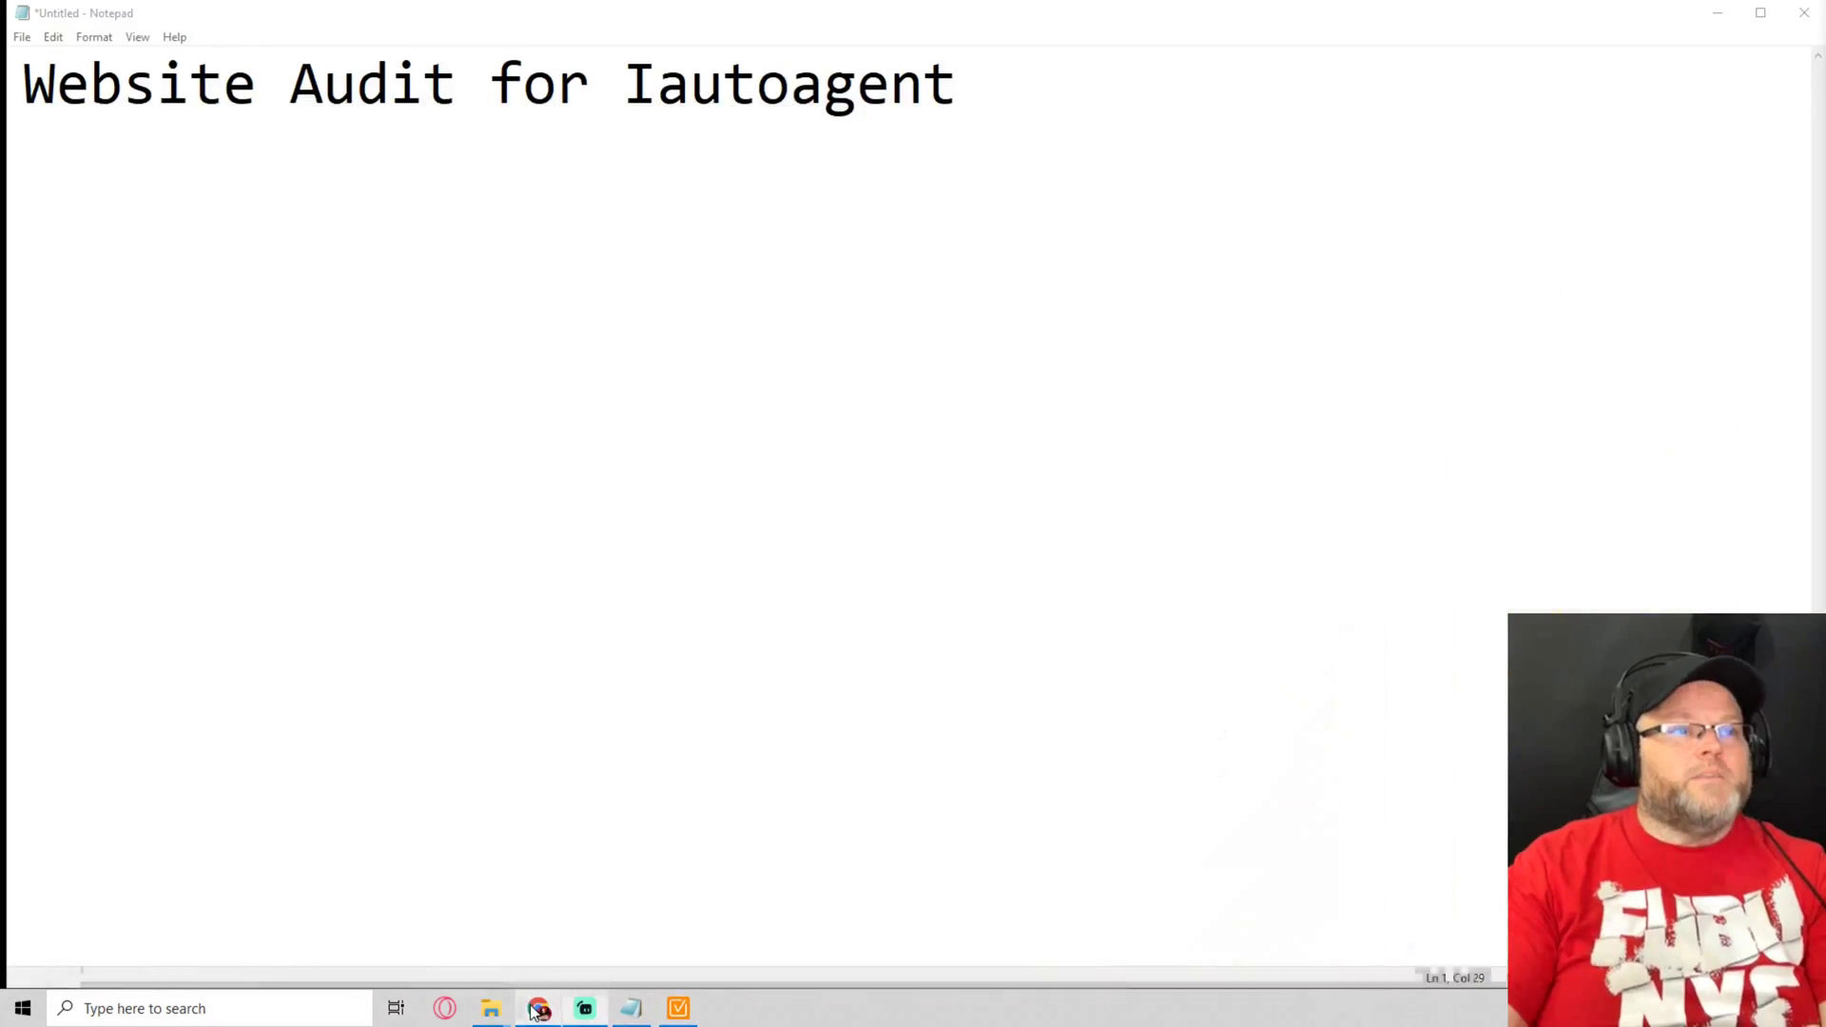
# Go to the iautoagent.com homepage and review its SEO META summary and heading structure
pyautogui.click(538, 1010)
pyautogui.click(367, 25)
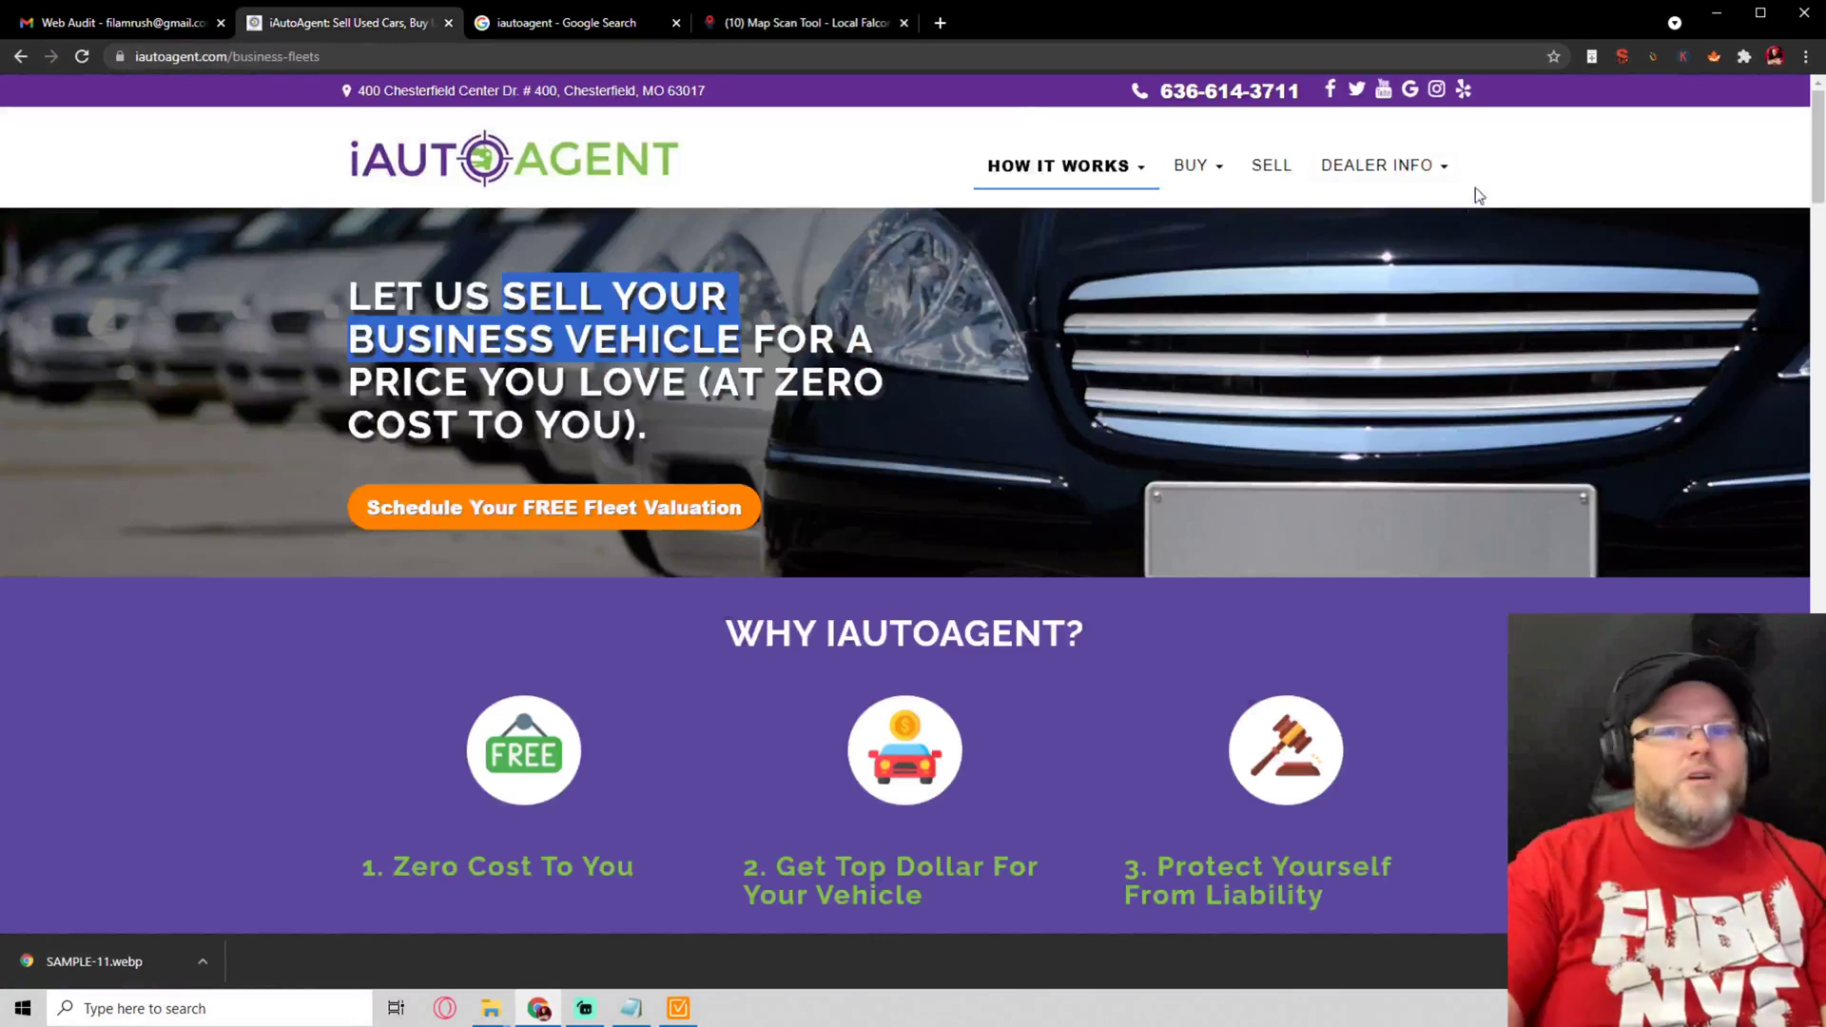
pyautogui.click(520, 152)
pyautogui.click(1622, 56)
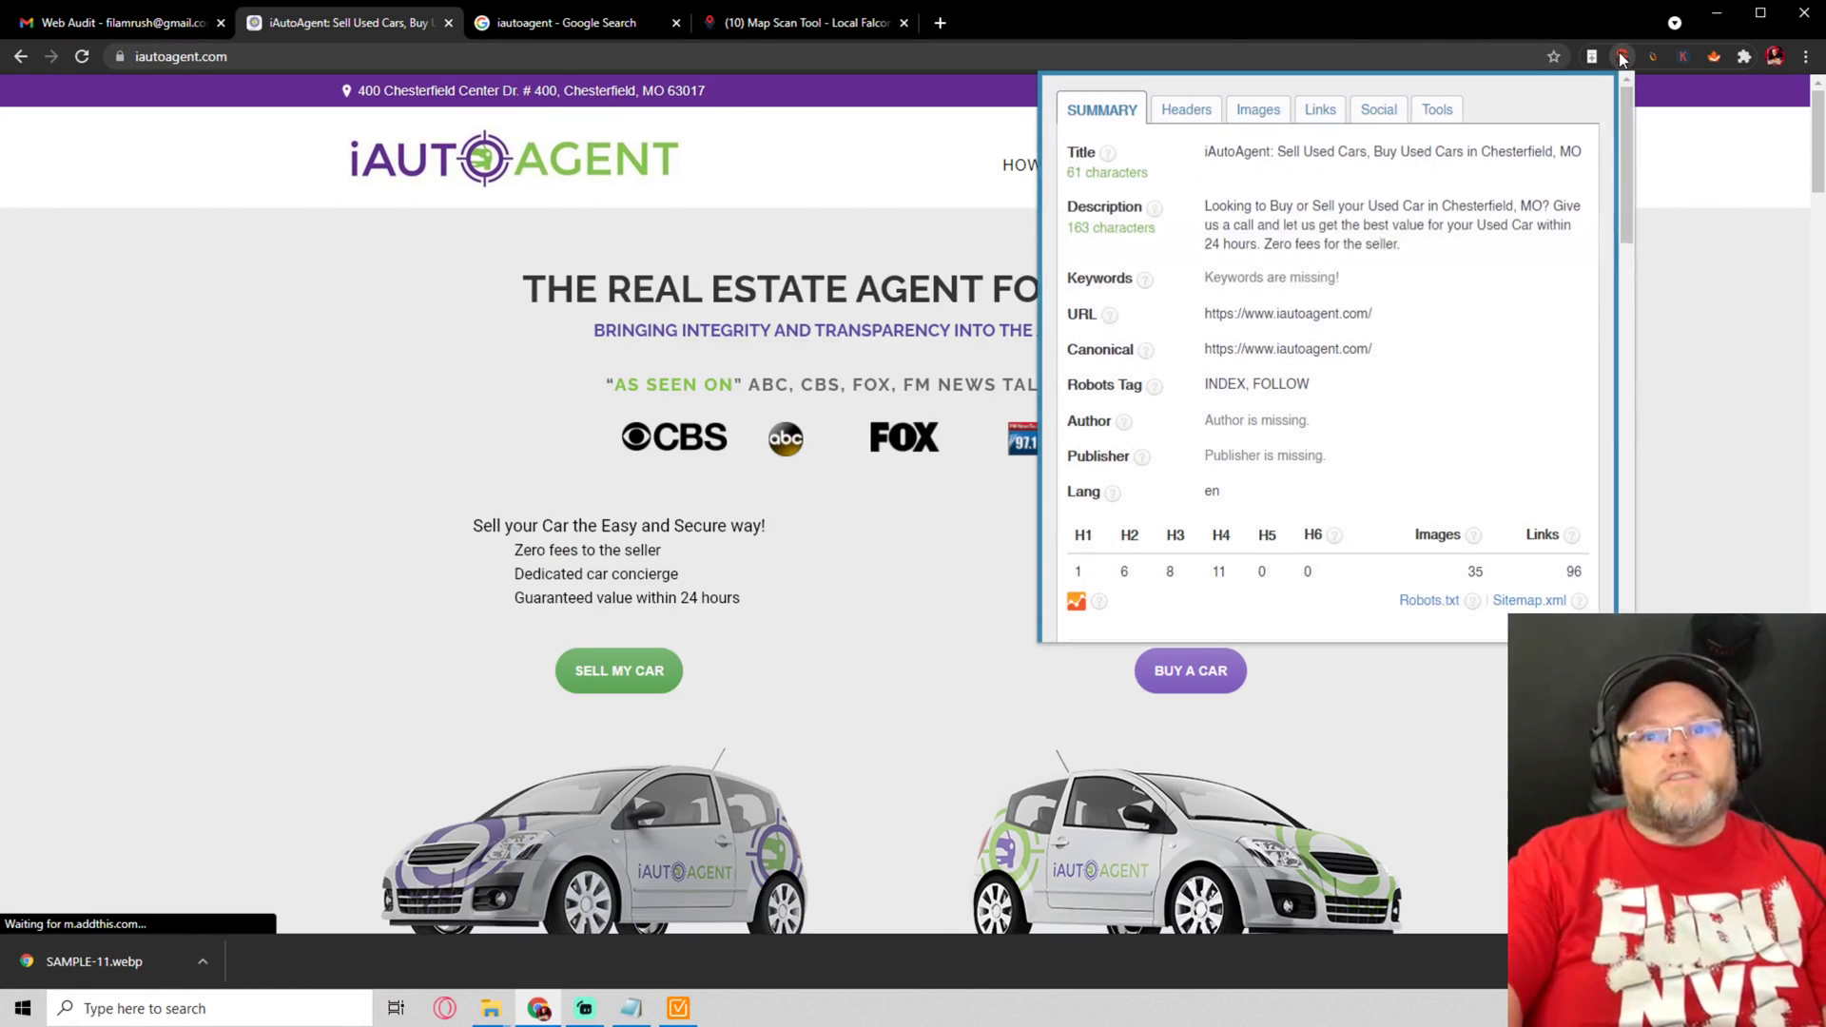
pyautogui.click(1699, 136)
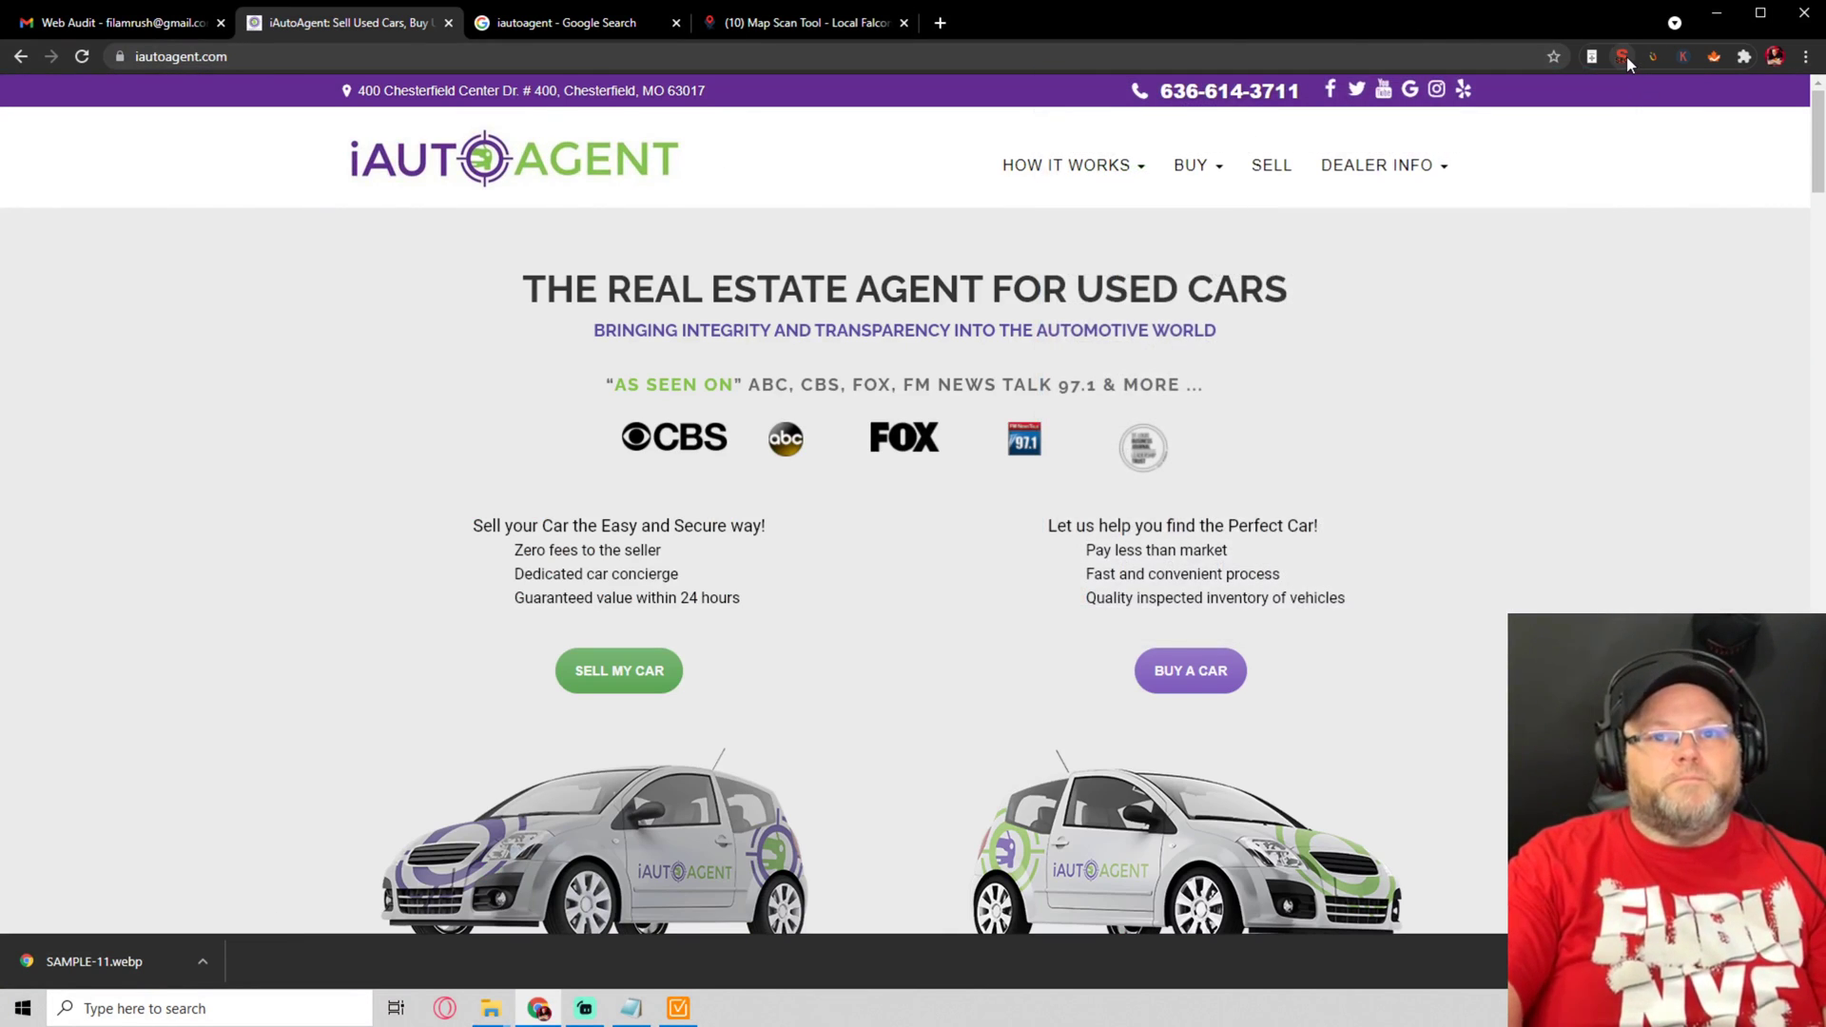
pyautogui.click(1622, 57)
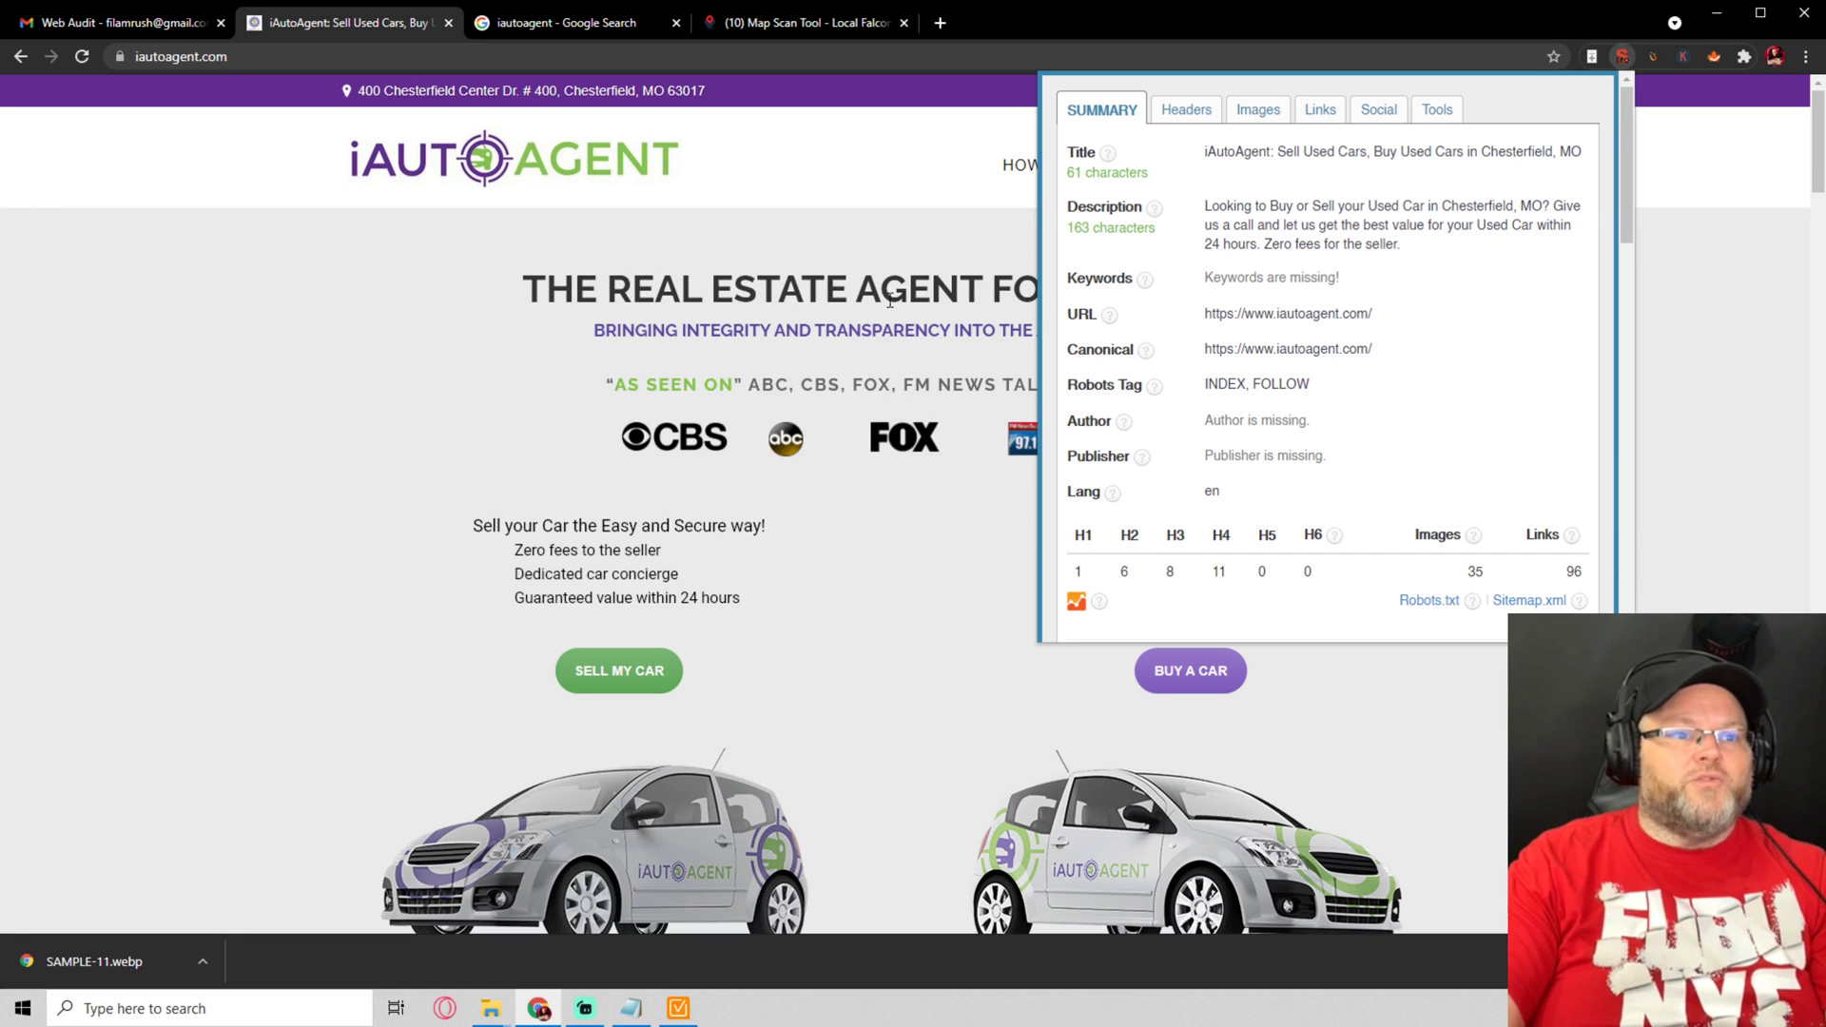
pyautogui.click(1200, 116)
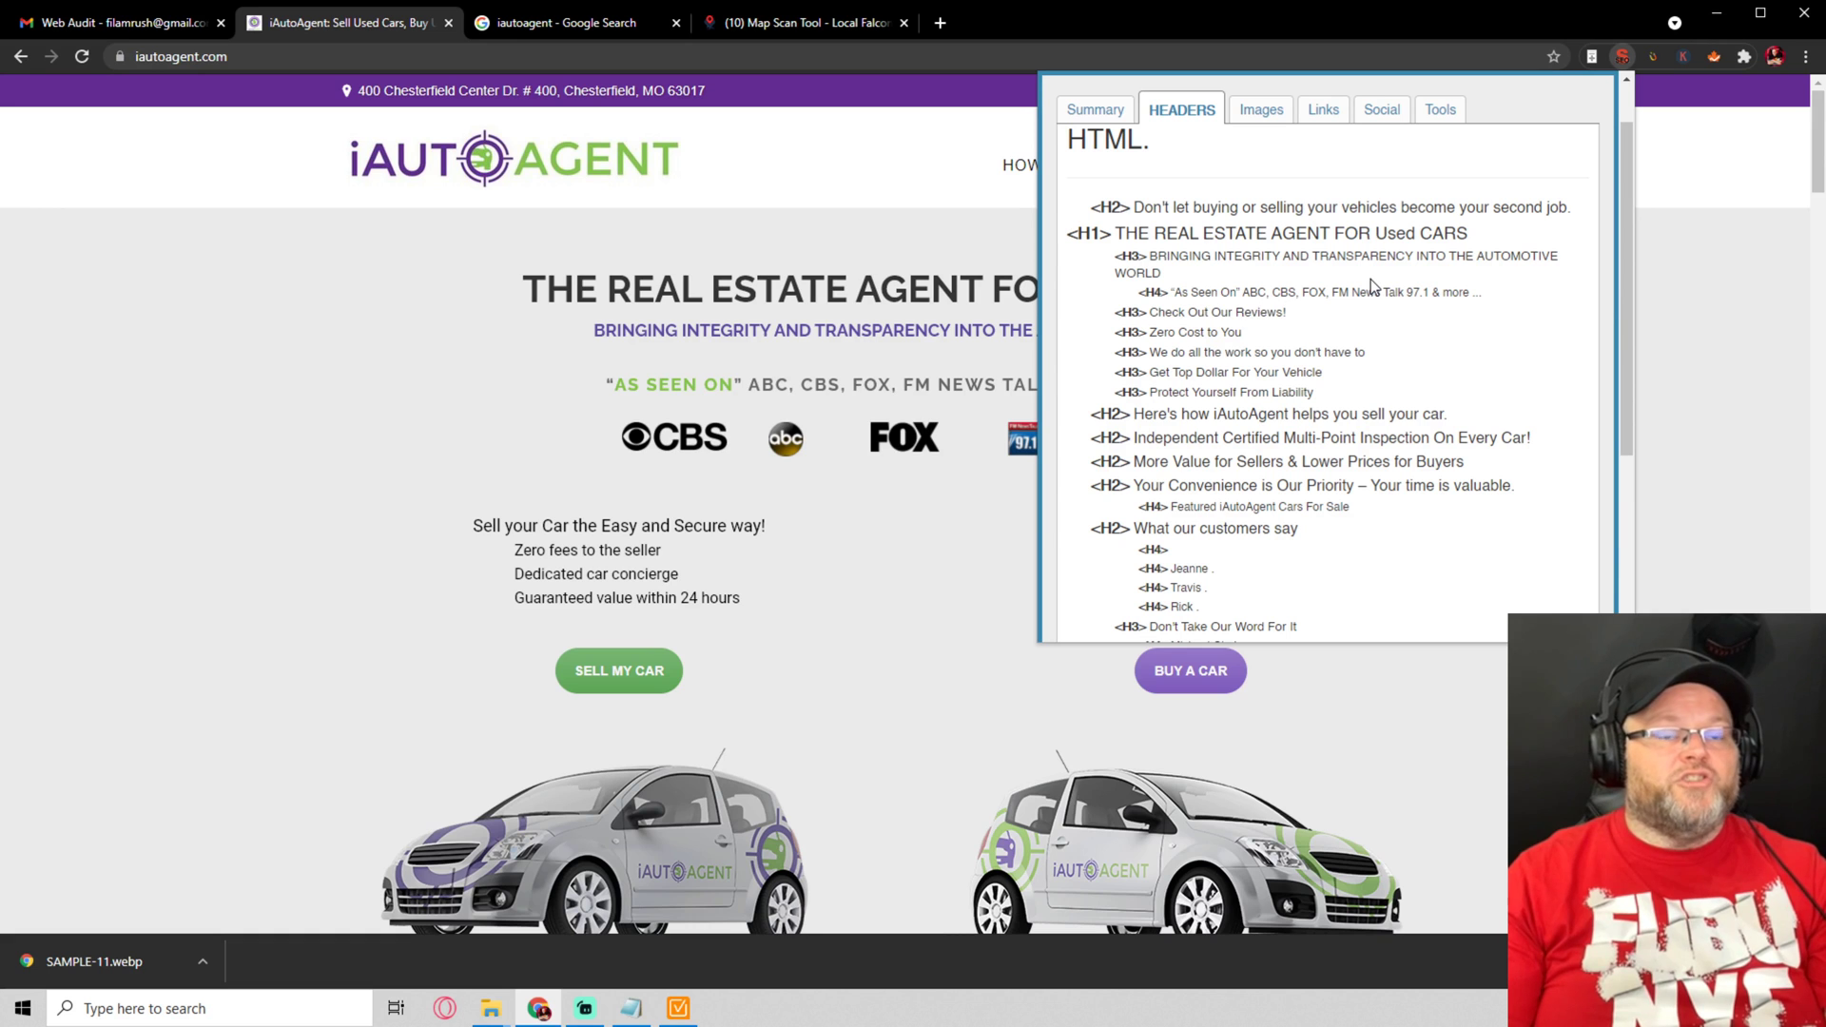
# Review the page's image alt text, 96 links, social tags and external tools list
pyautogui.click(1262, 111)
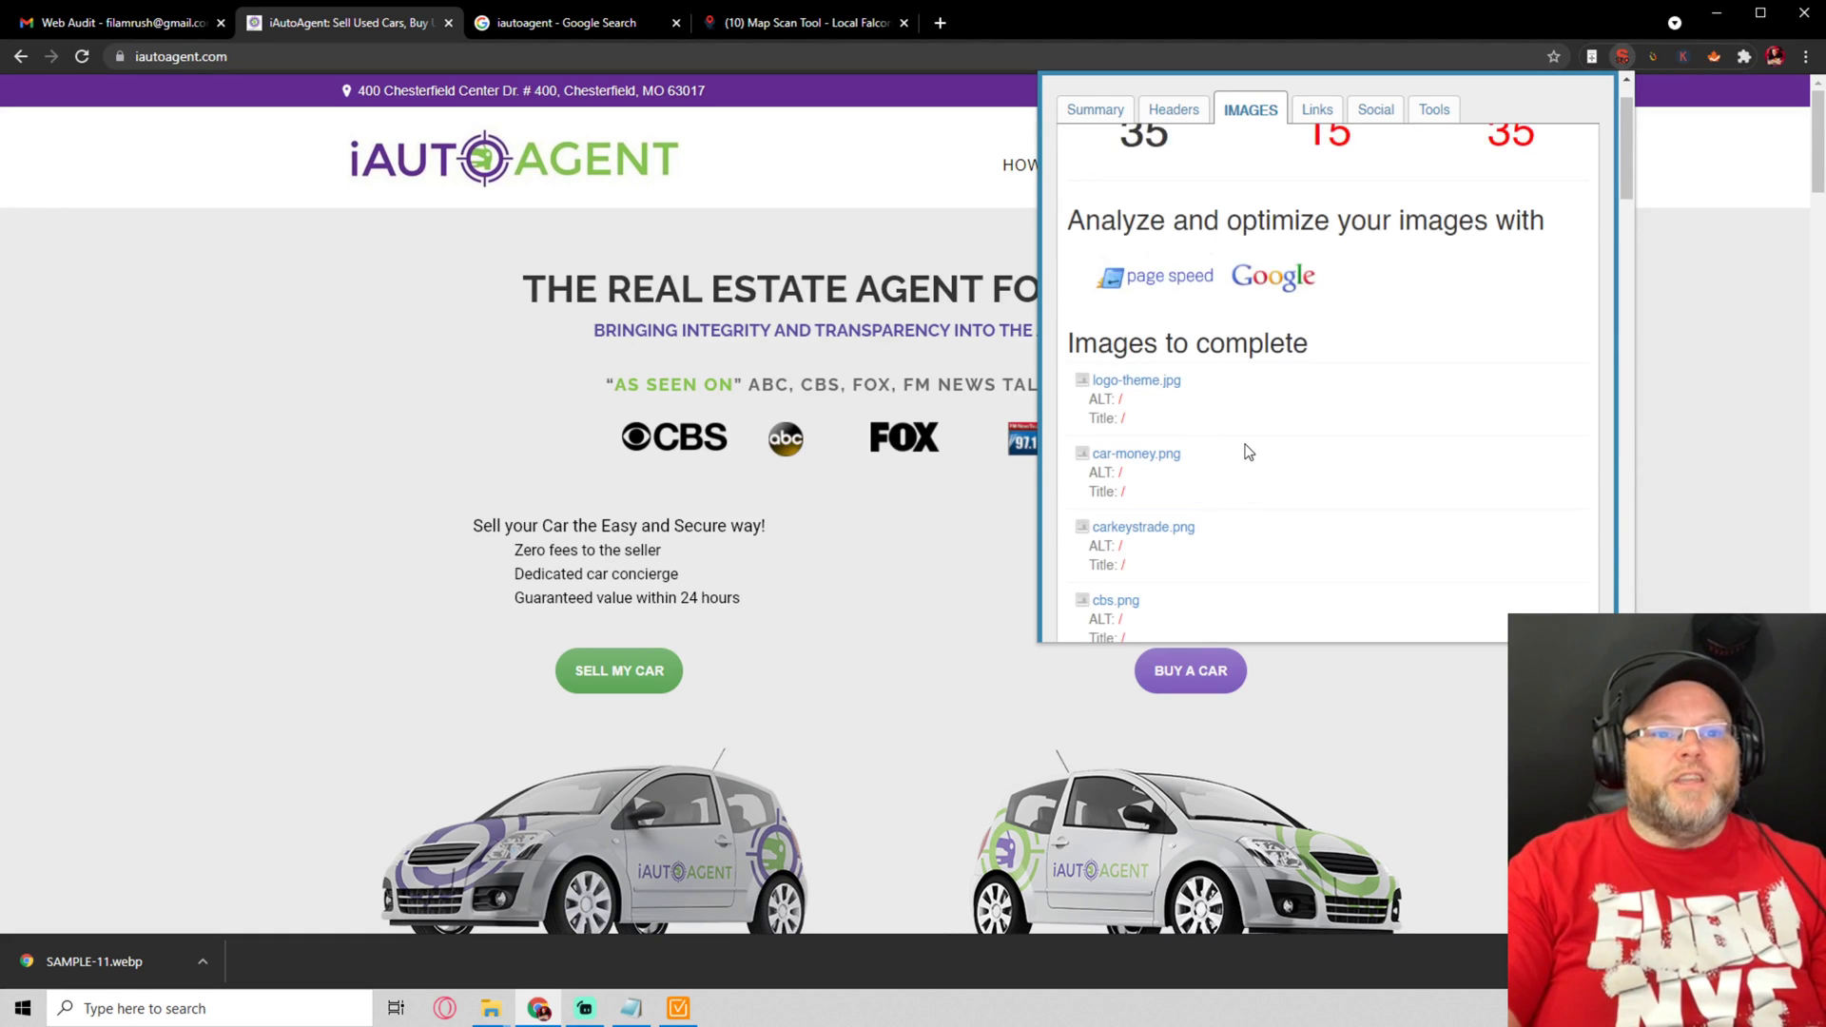
pyautogui.scroll(-5, 1247, 447)
pyautogui.scroll(-2, 1248, 448)
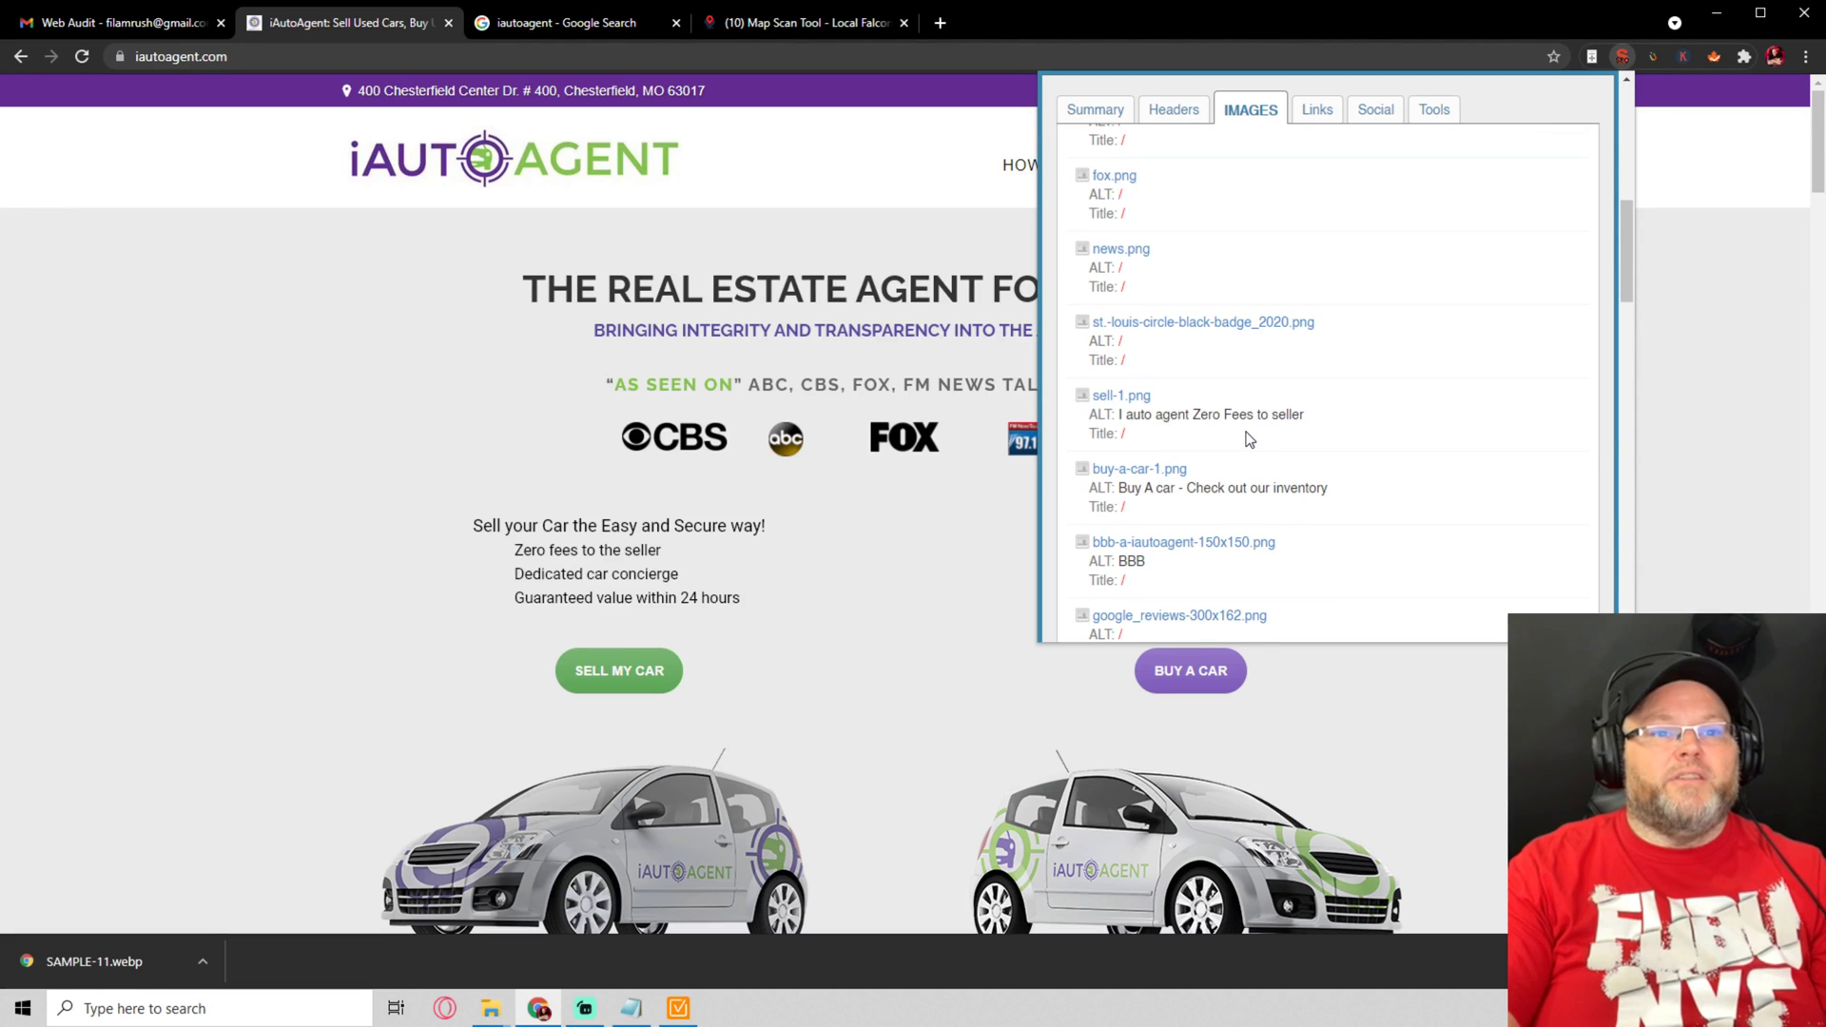
pyautogui.scroll(-12, 1248, 439)
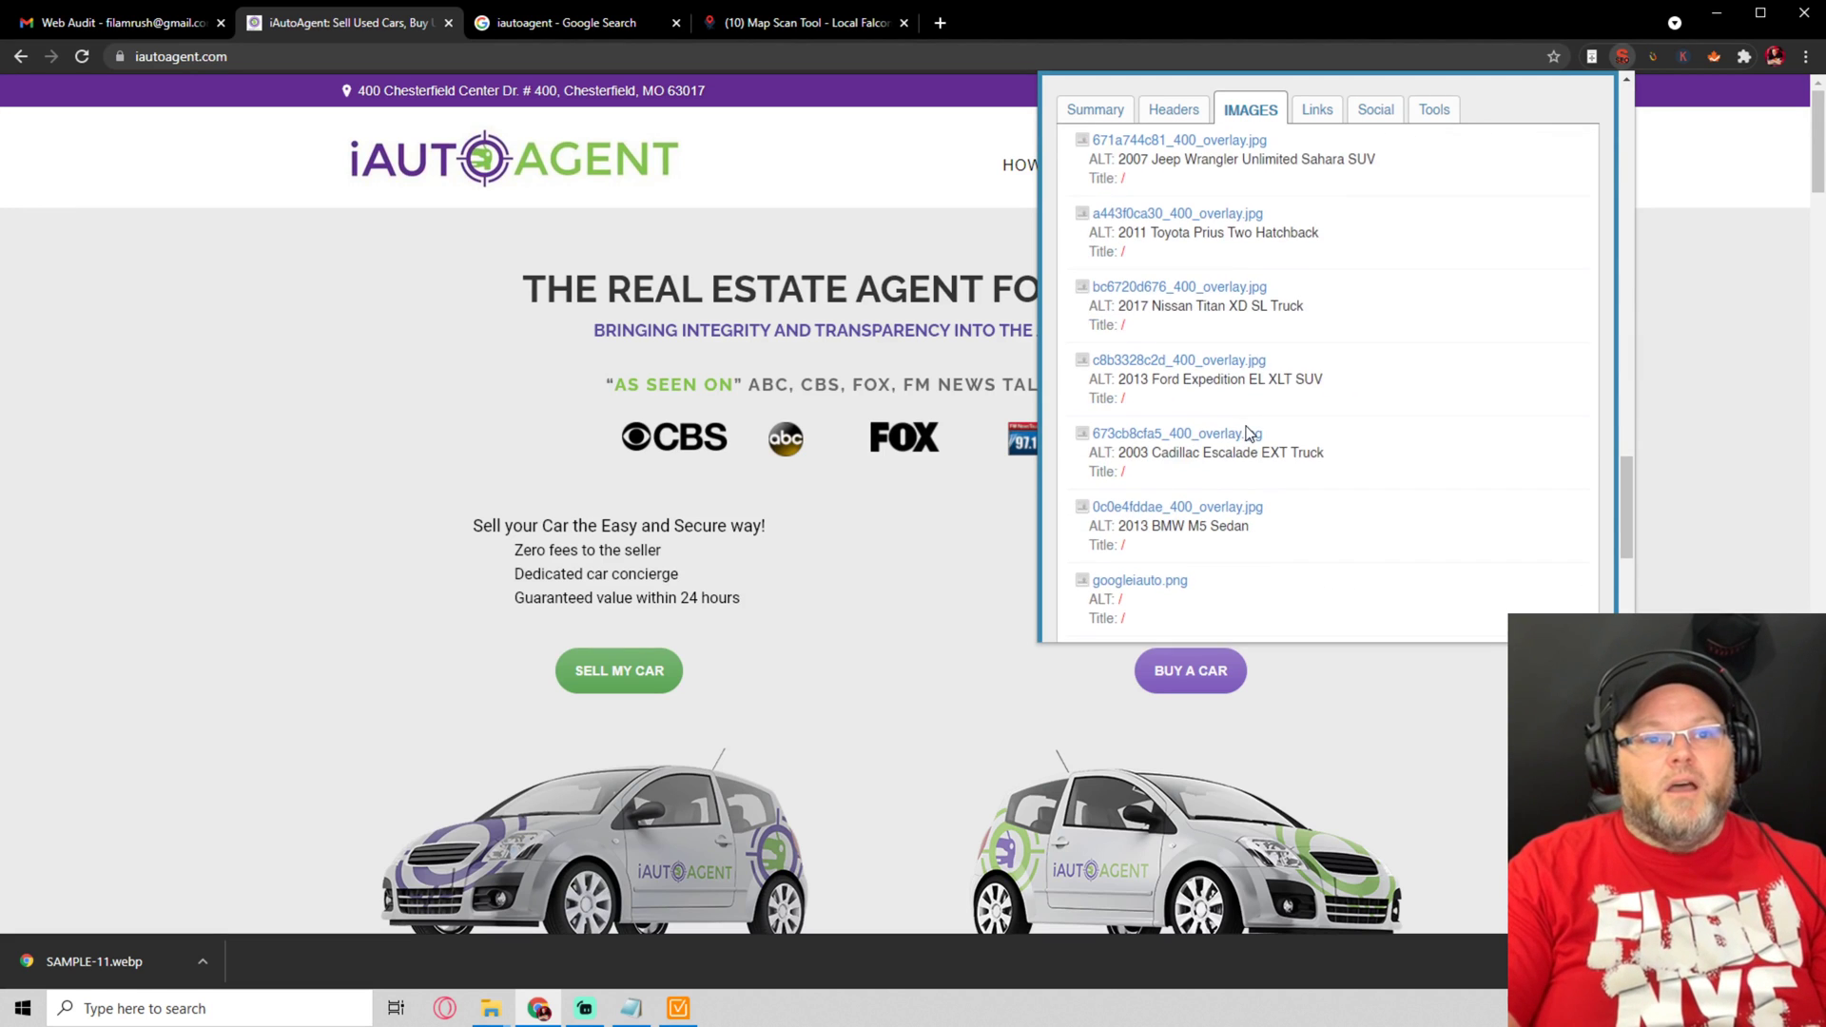
pyautogui.scroll(-4, 1248, 432)
pyautogui.scroll(15, 1246, 427)
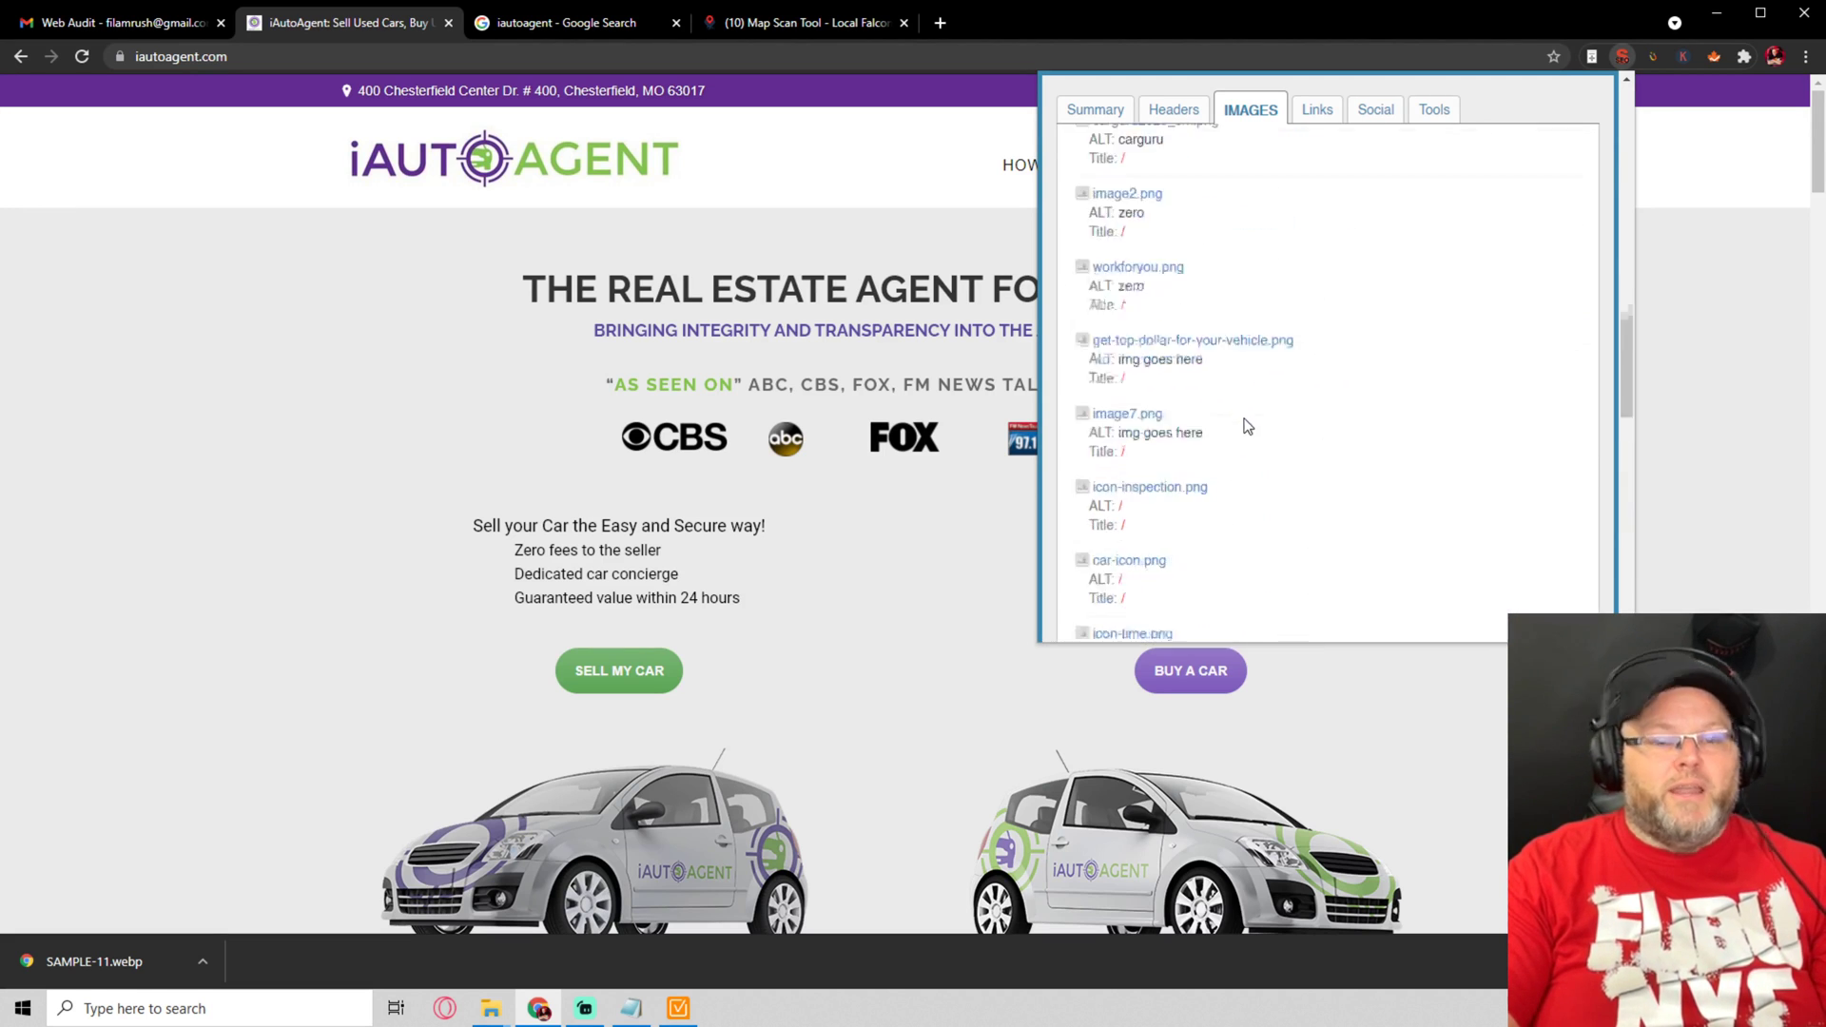
pyautogui.click(1318, 111)
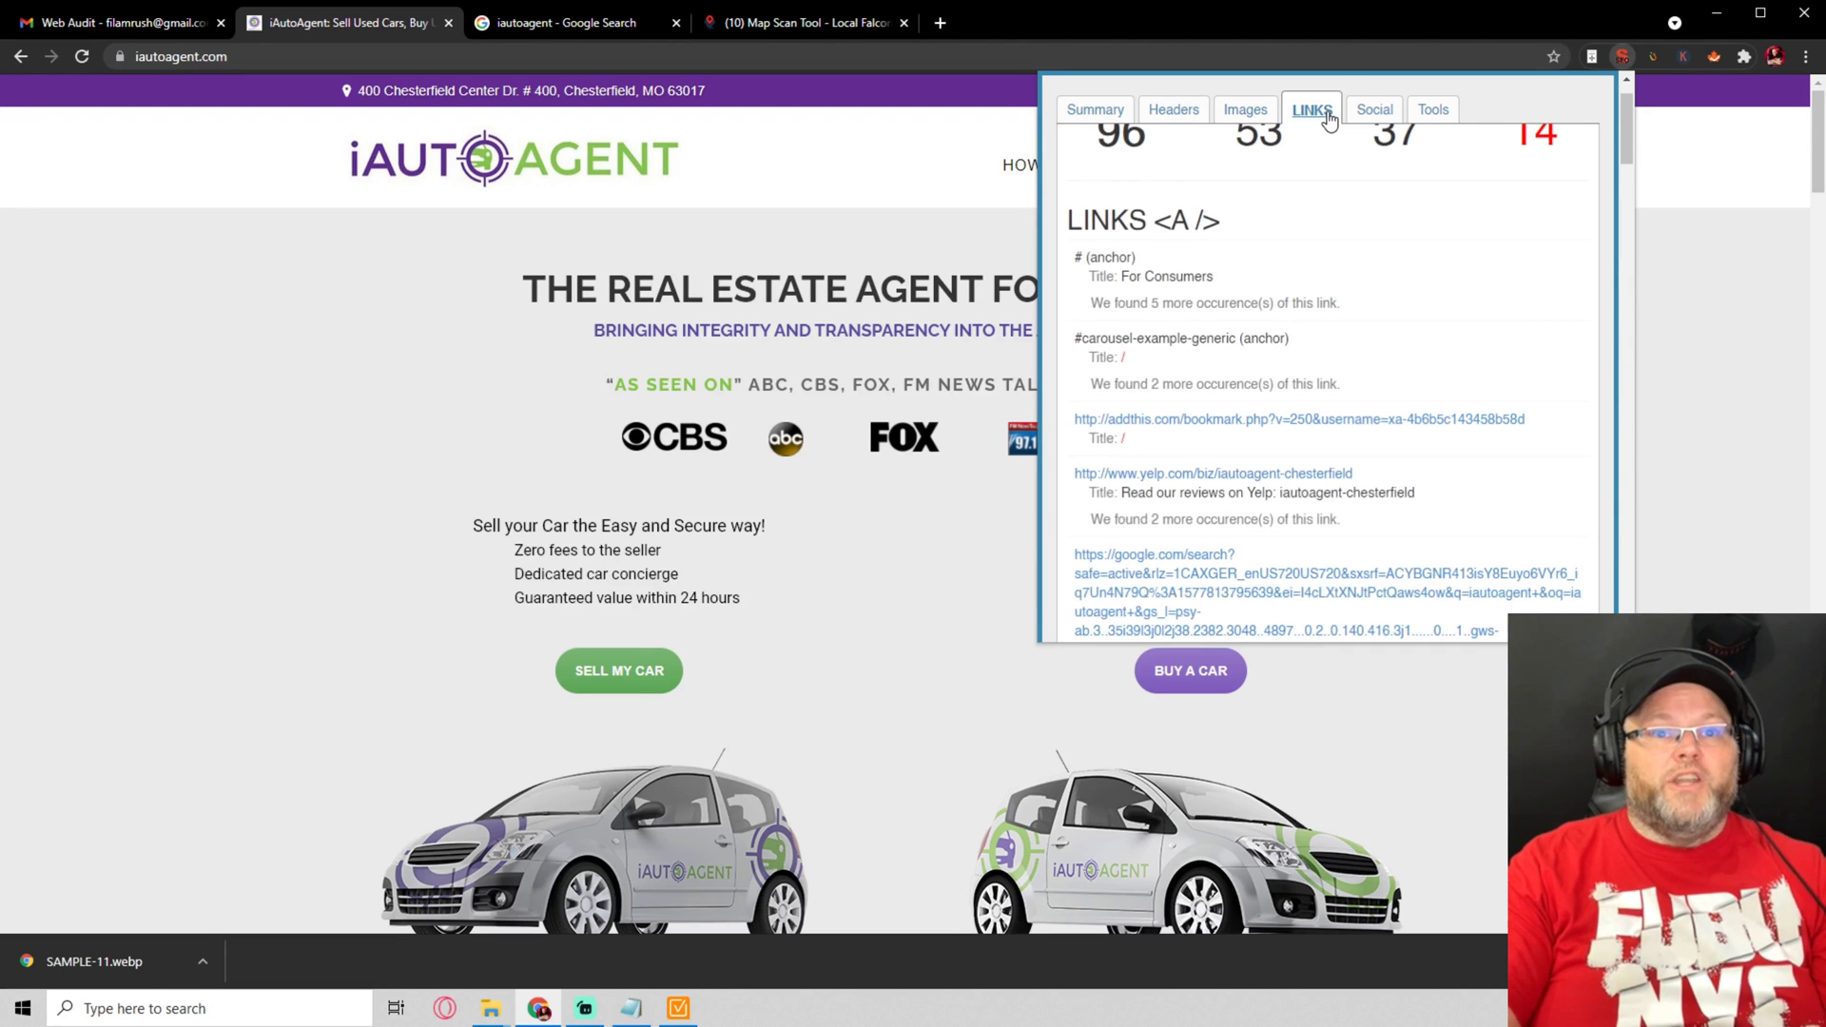
pyautogui.click(1382, 121)
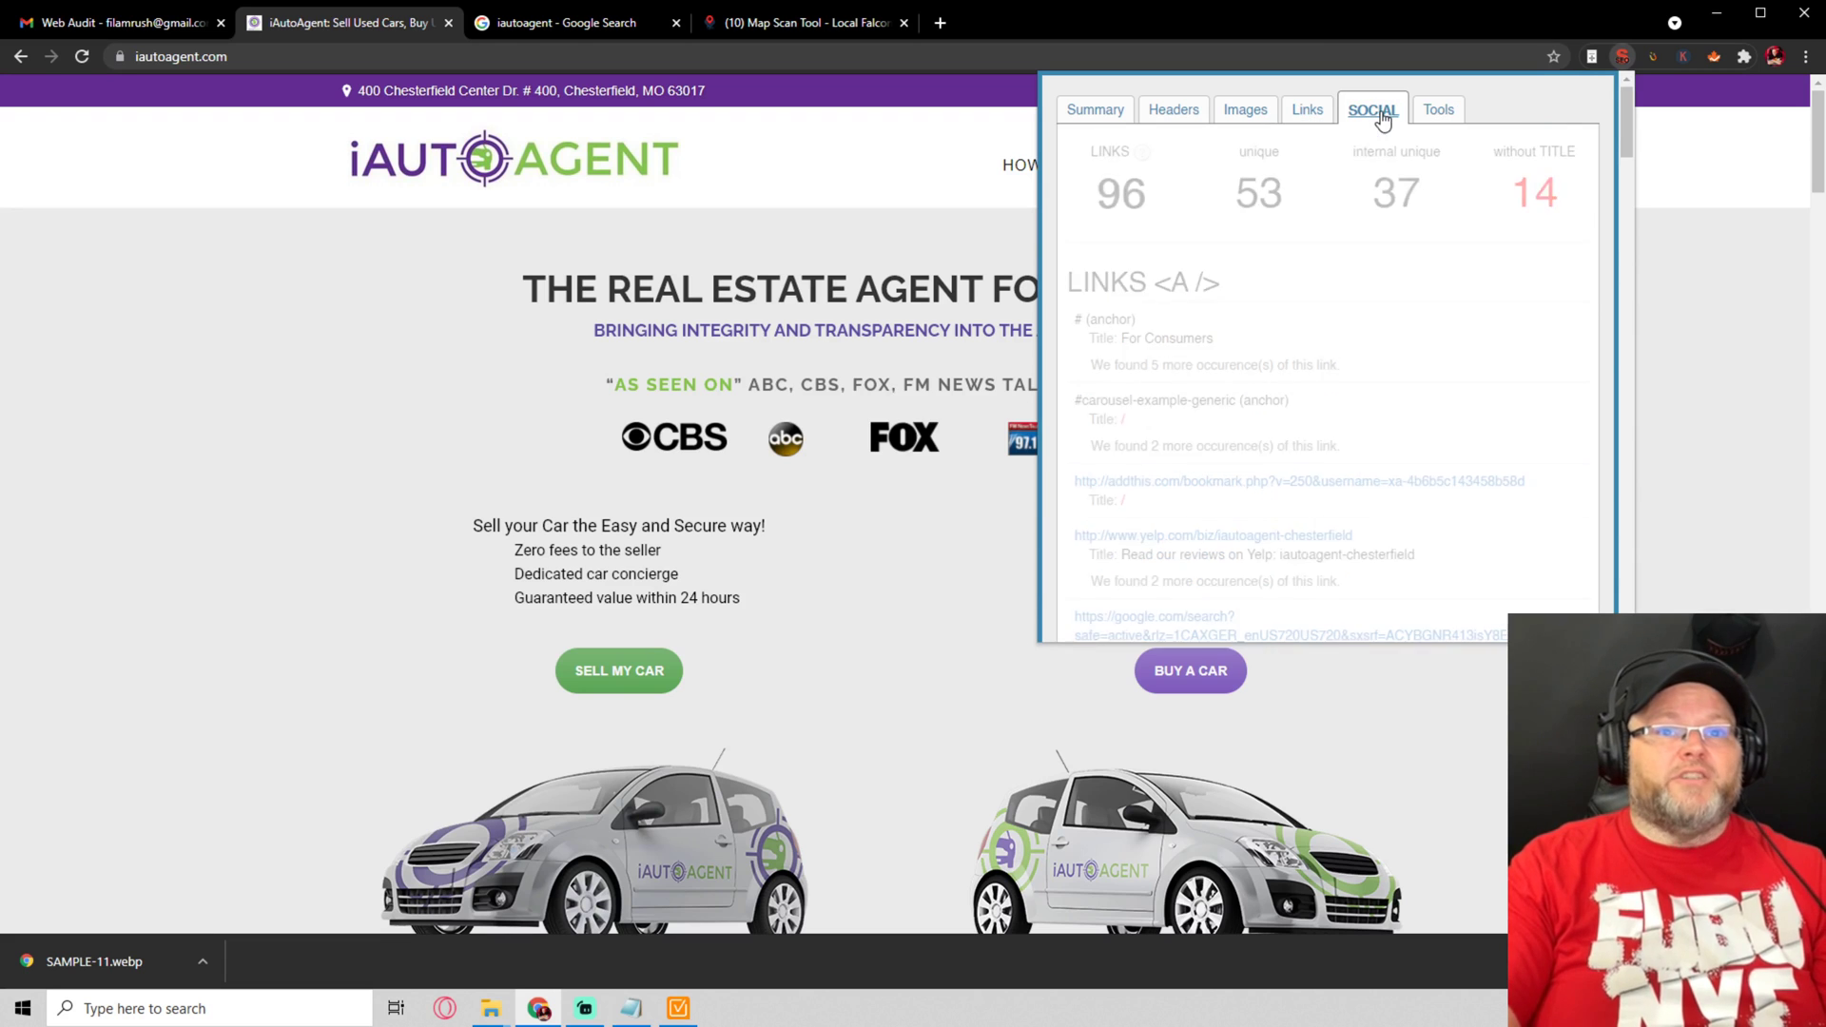
pyautogui.click(1442, 123)
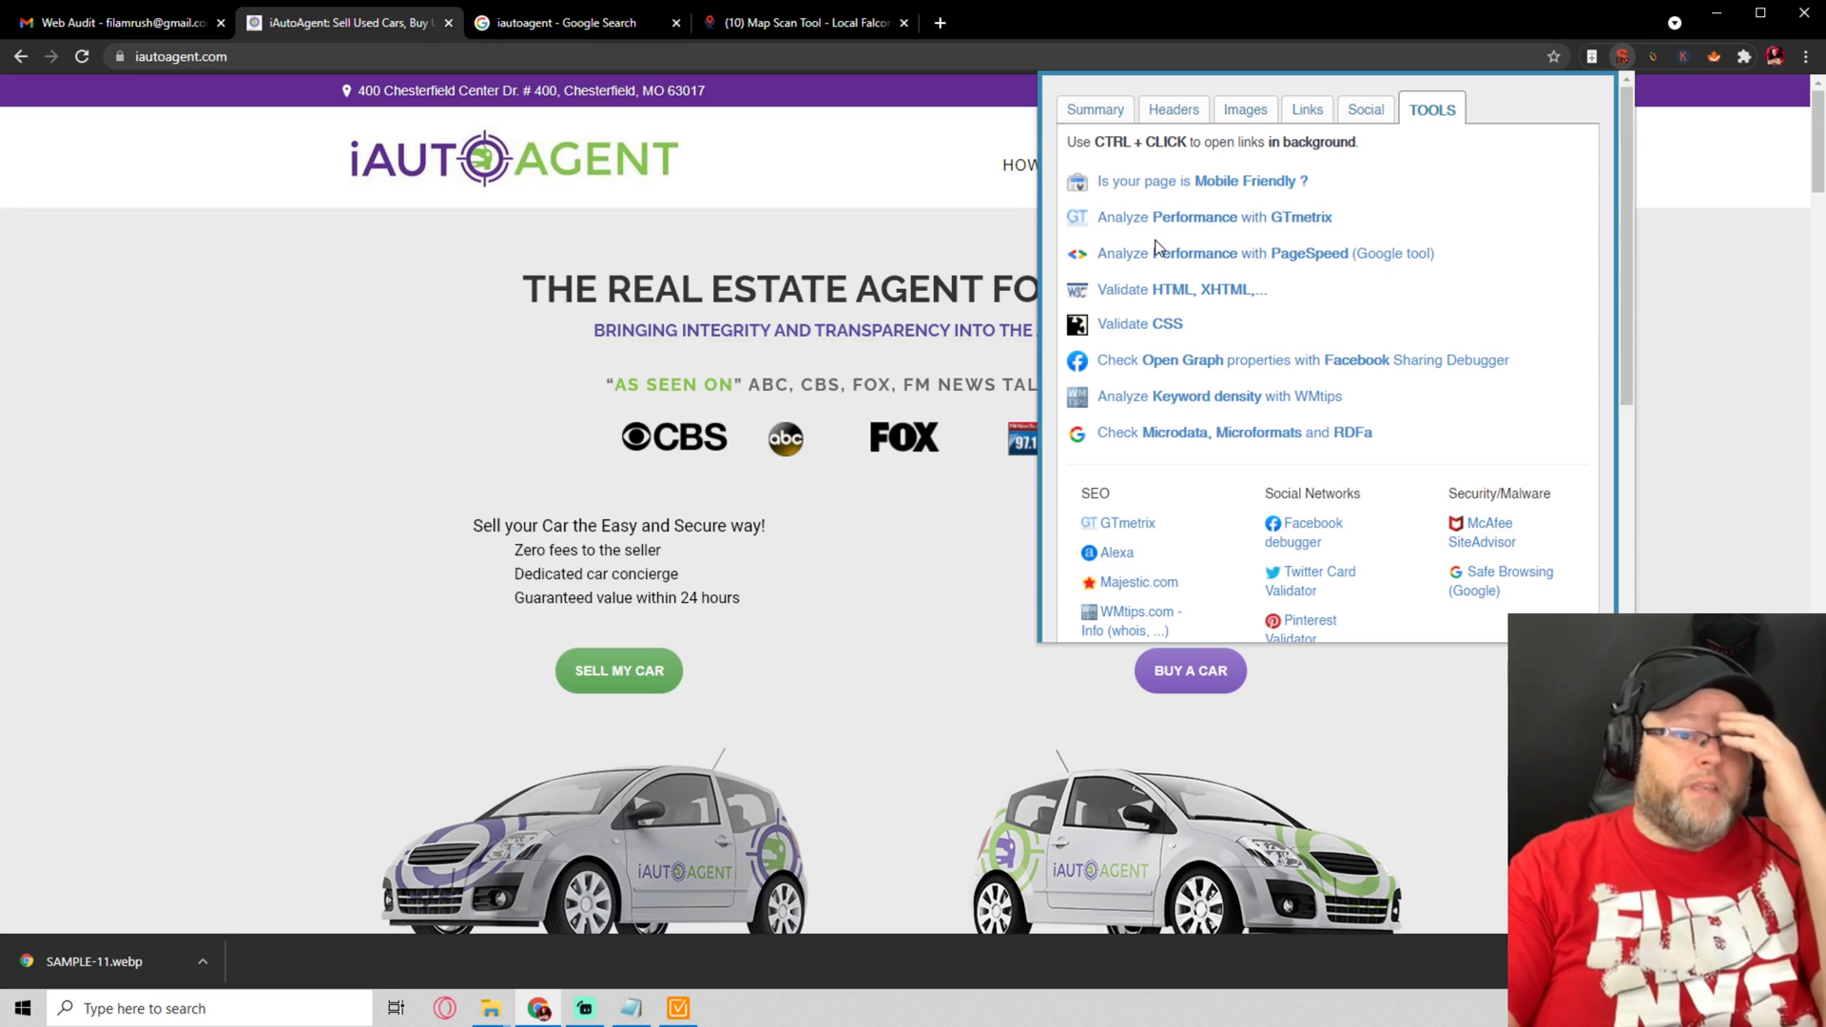
pyautogui.rightClick(1187, 261)
pyautogui.click(1188, 261)
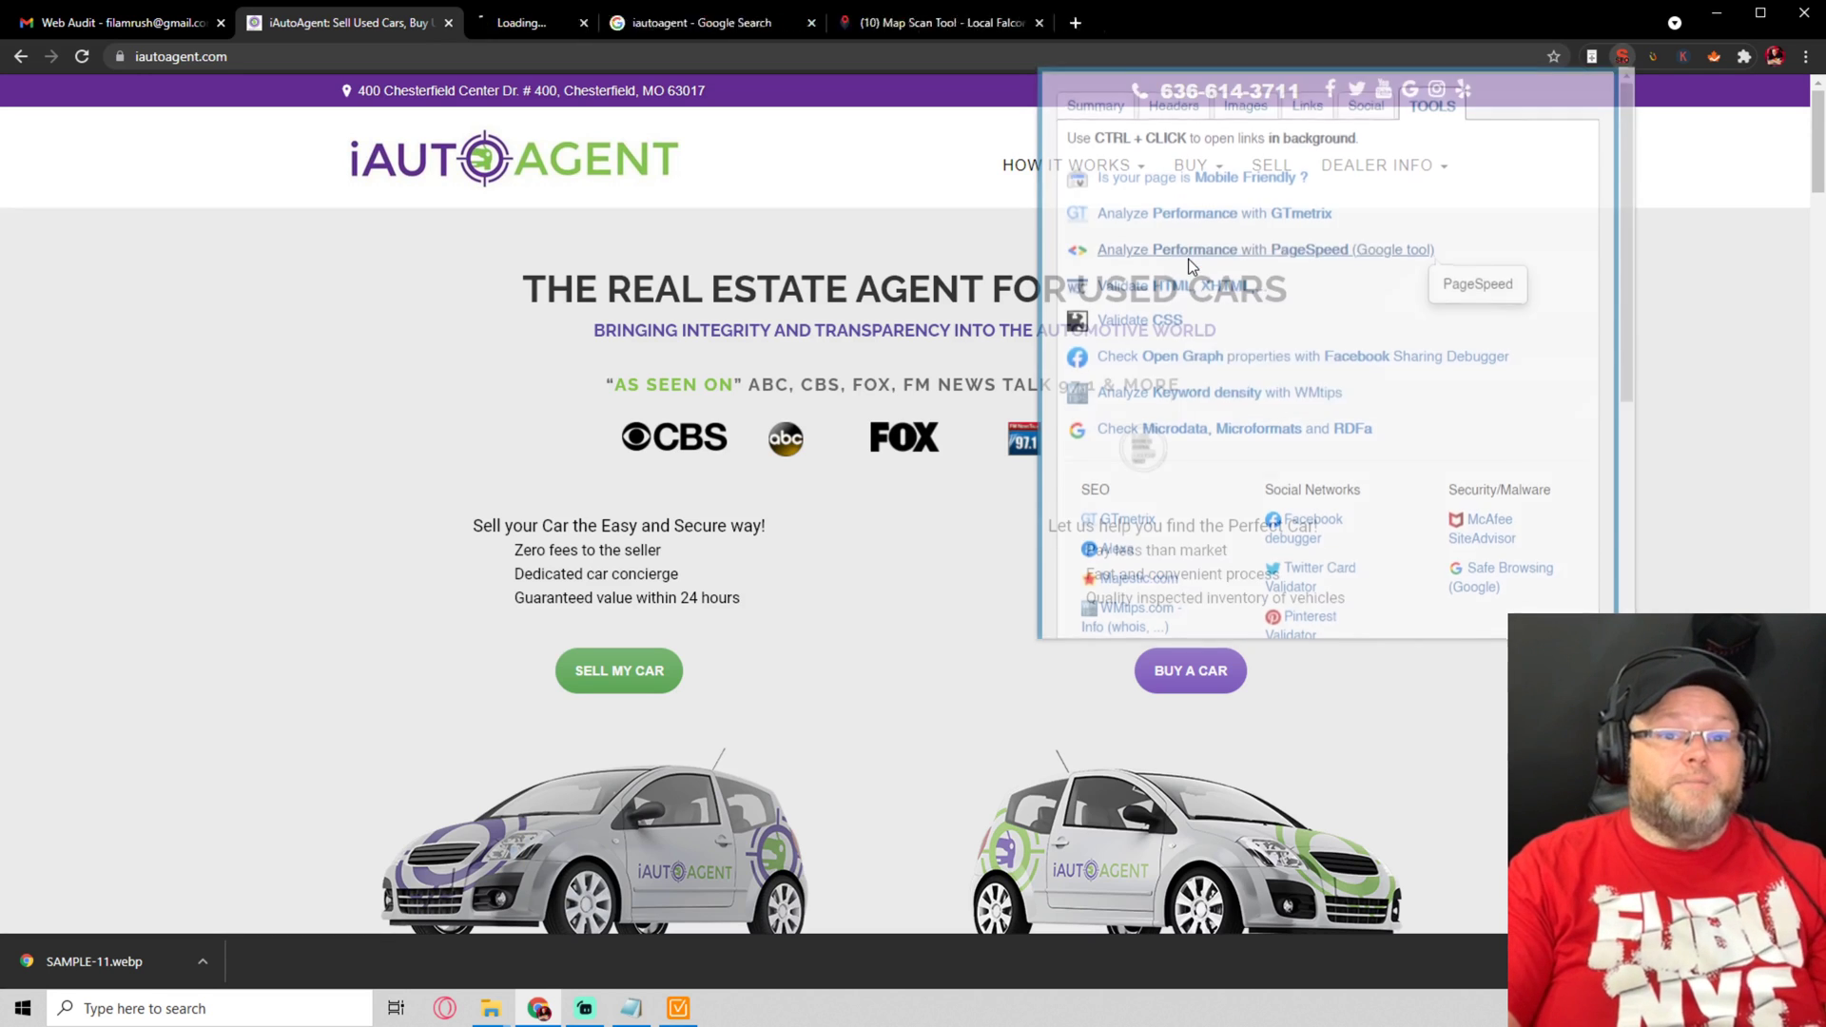
pyautogui.click(595, 23)
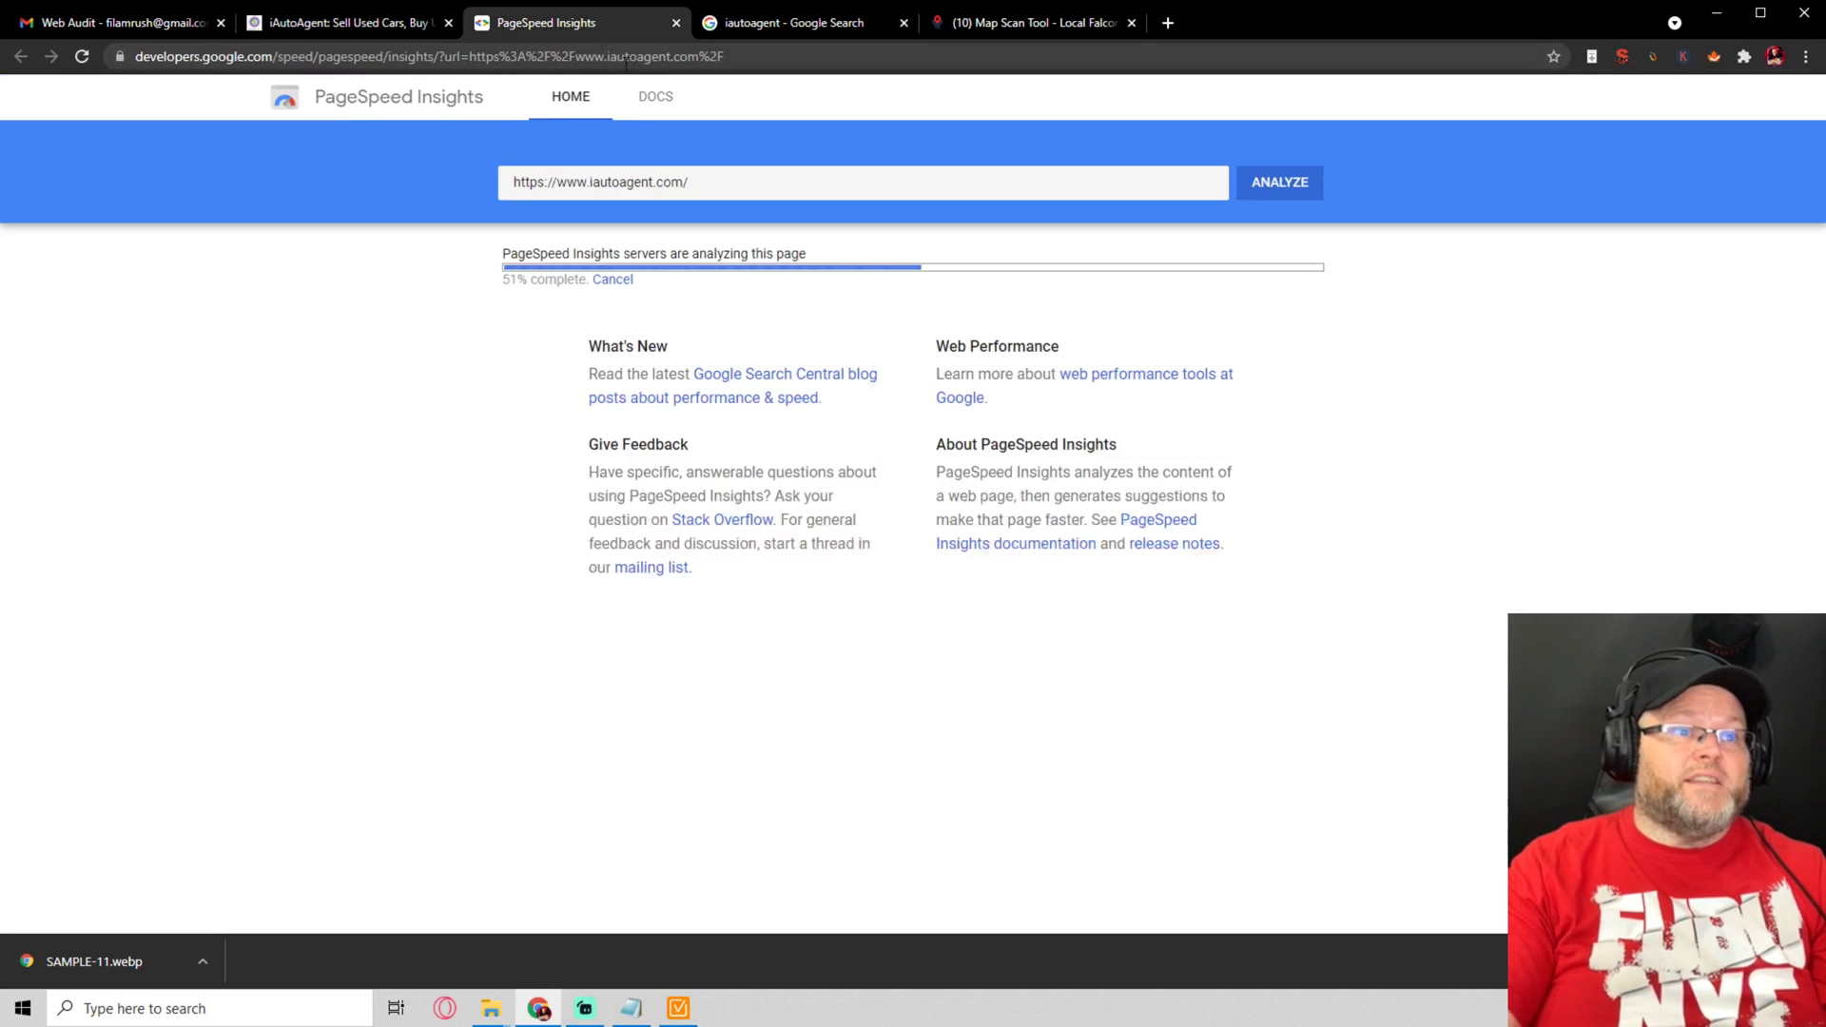
# Revisit the extension's tools list, recheck PageSpeed progress, then bring WebSite Auditor forward
pyautogui.click(363, 25)
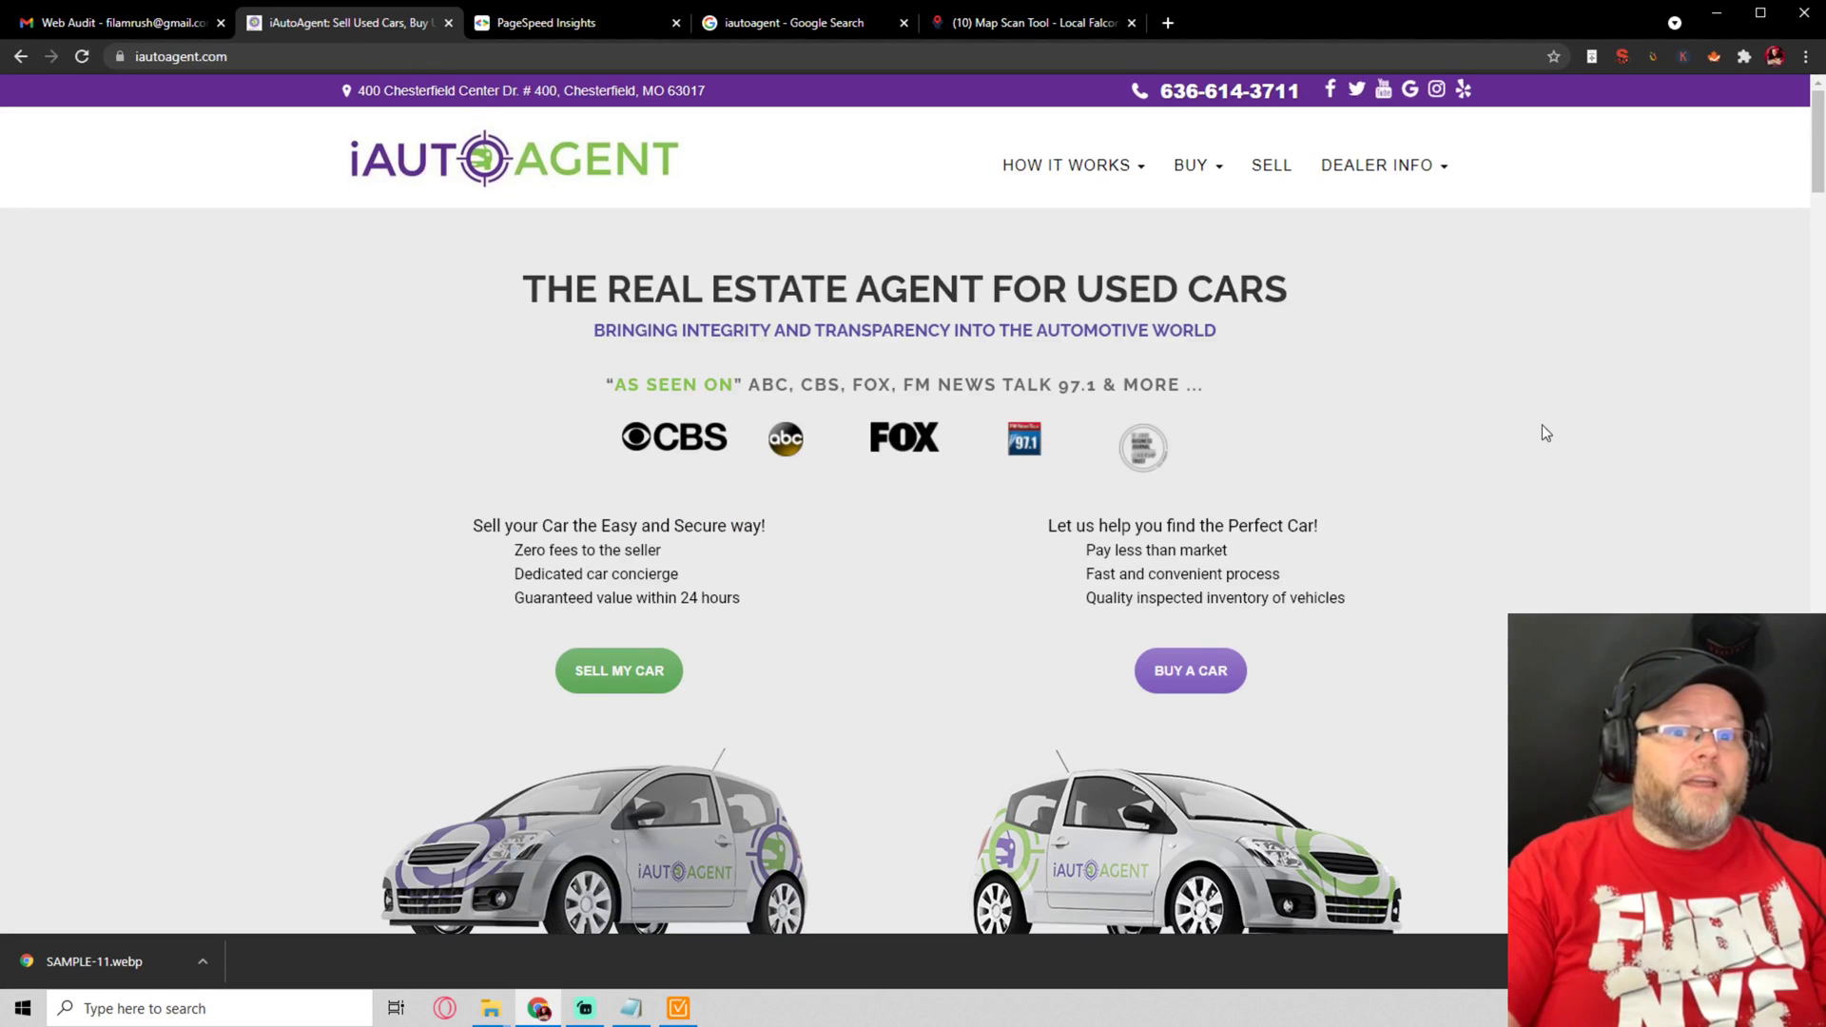
pyautogui.click(1623, 56)
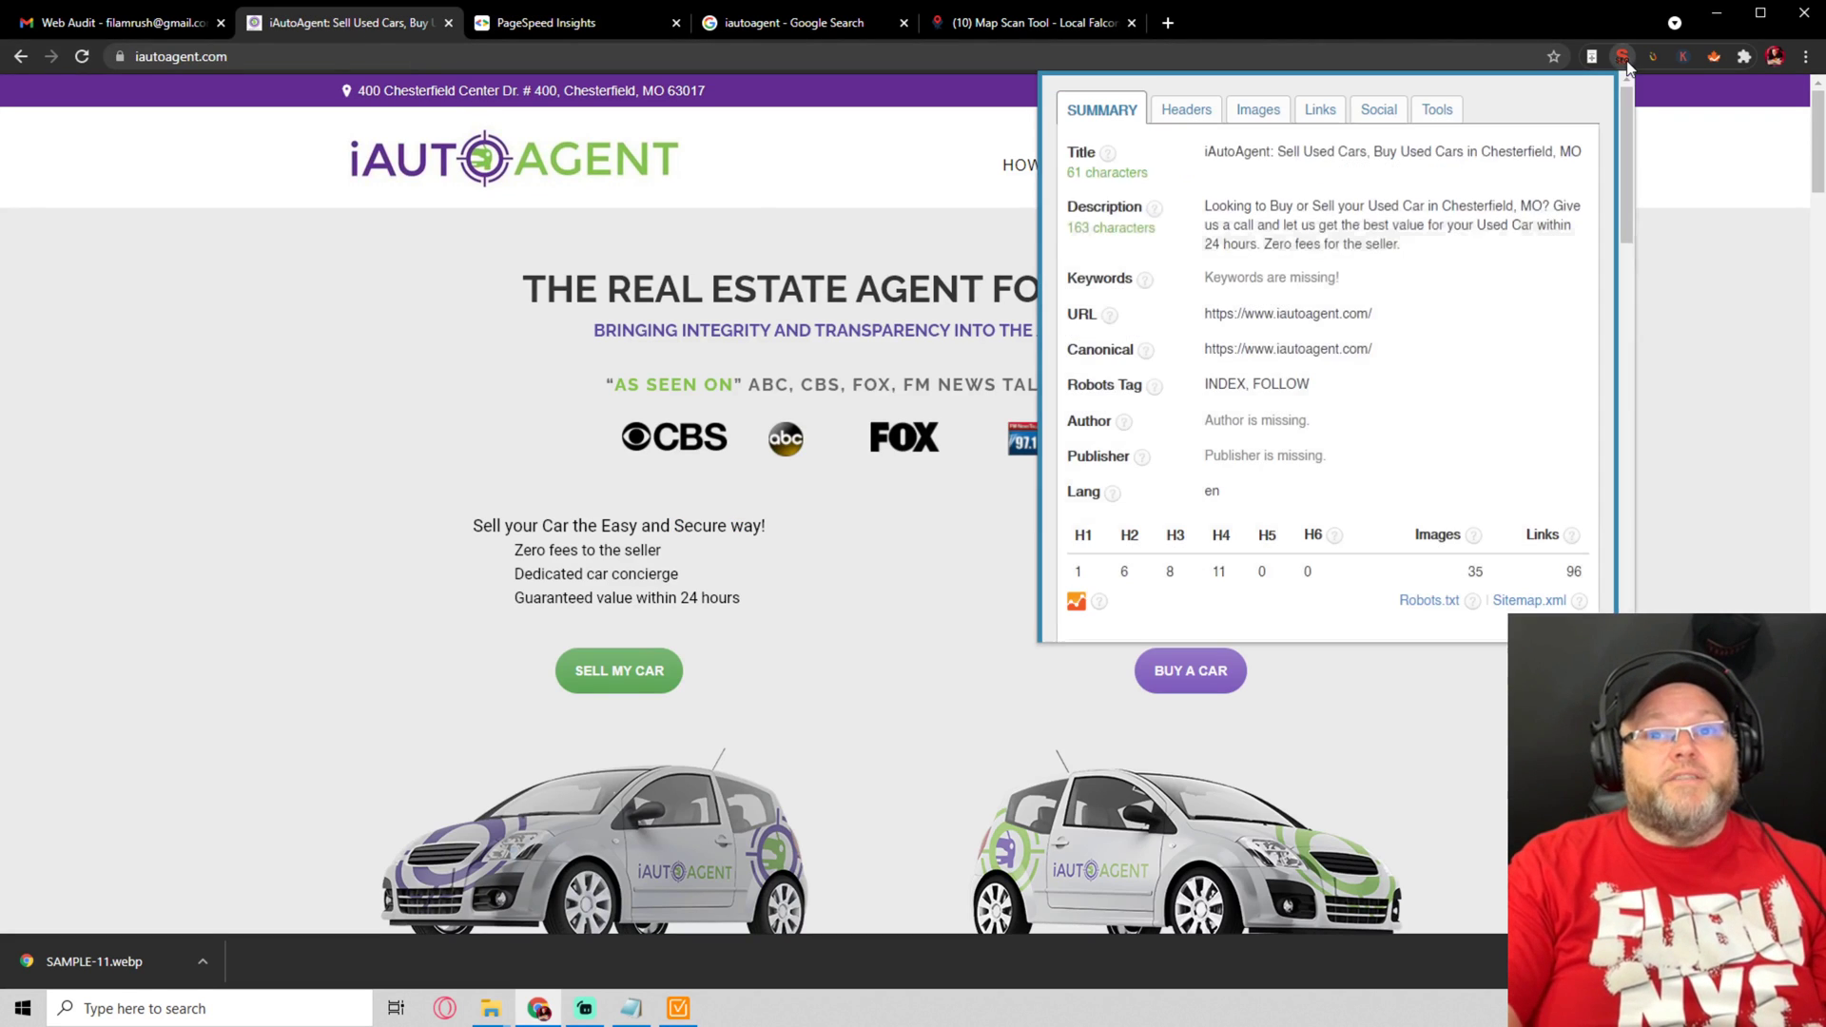
pyautogui.click(1433, 114)
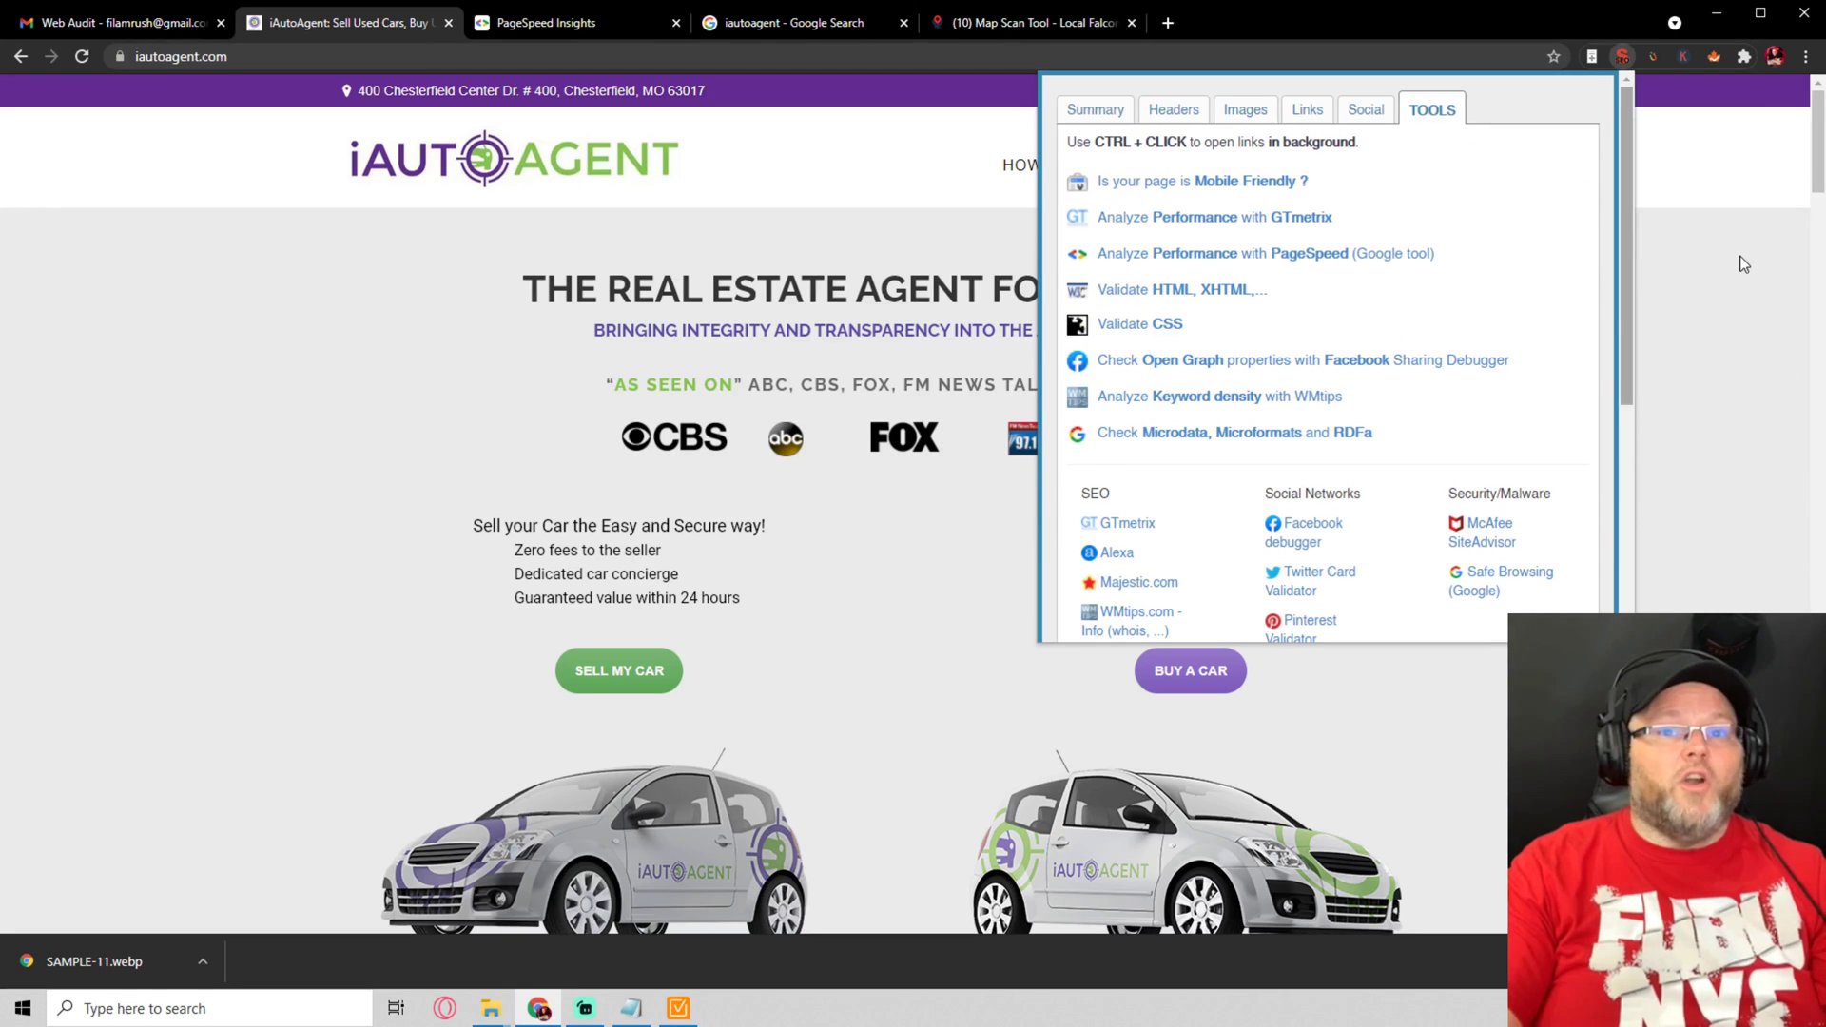
pyautogui.press('Escape')
pyautogui.click(613, 26)
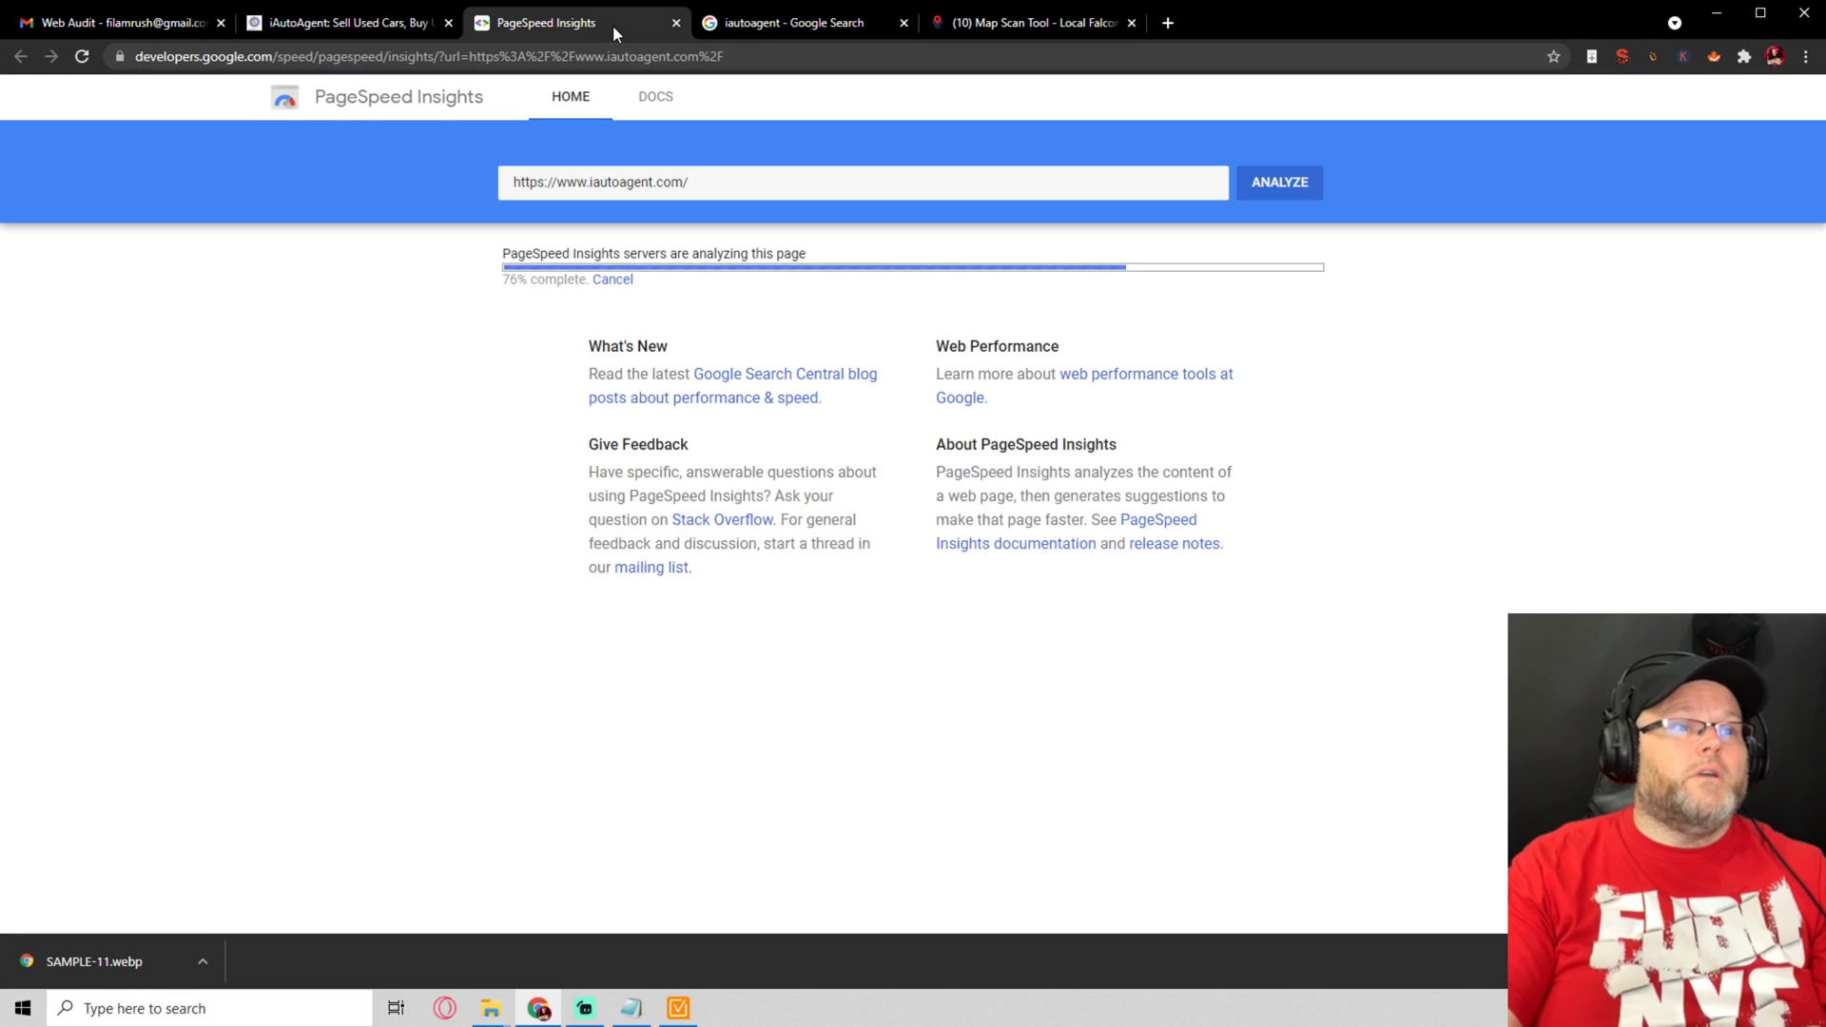
pyautogui.click(679, 1010)
# Load the Site Audit (Details) report and publish it as a PDF to the hard drive
pyautogui.click(207, 411)
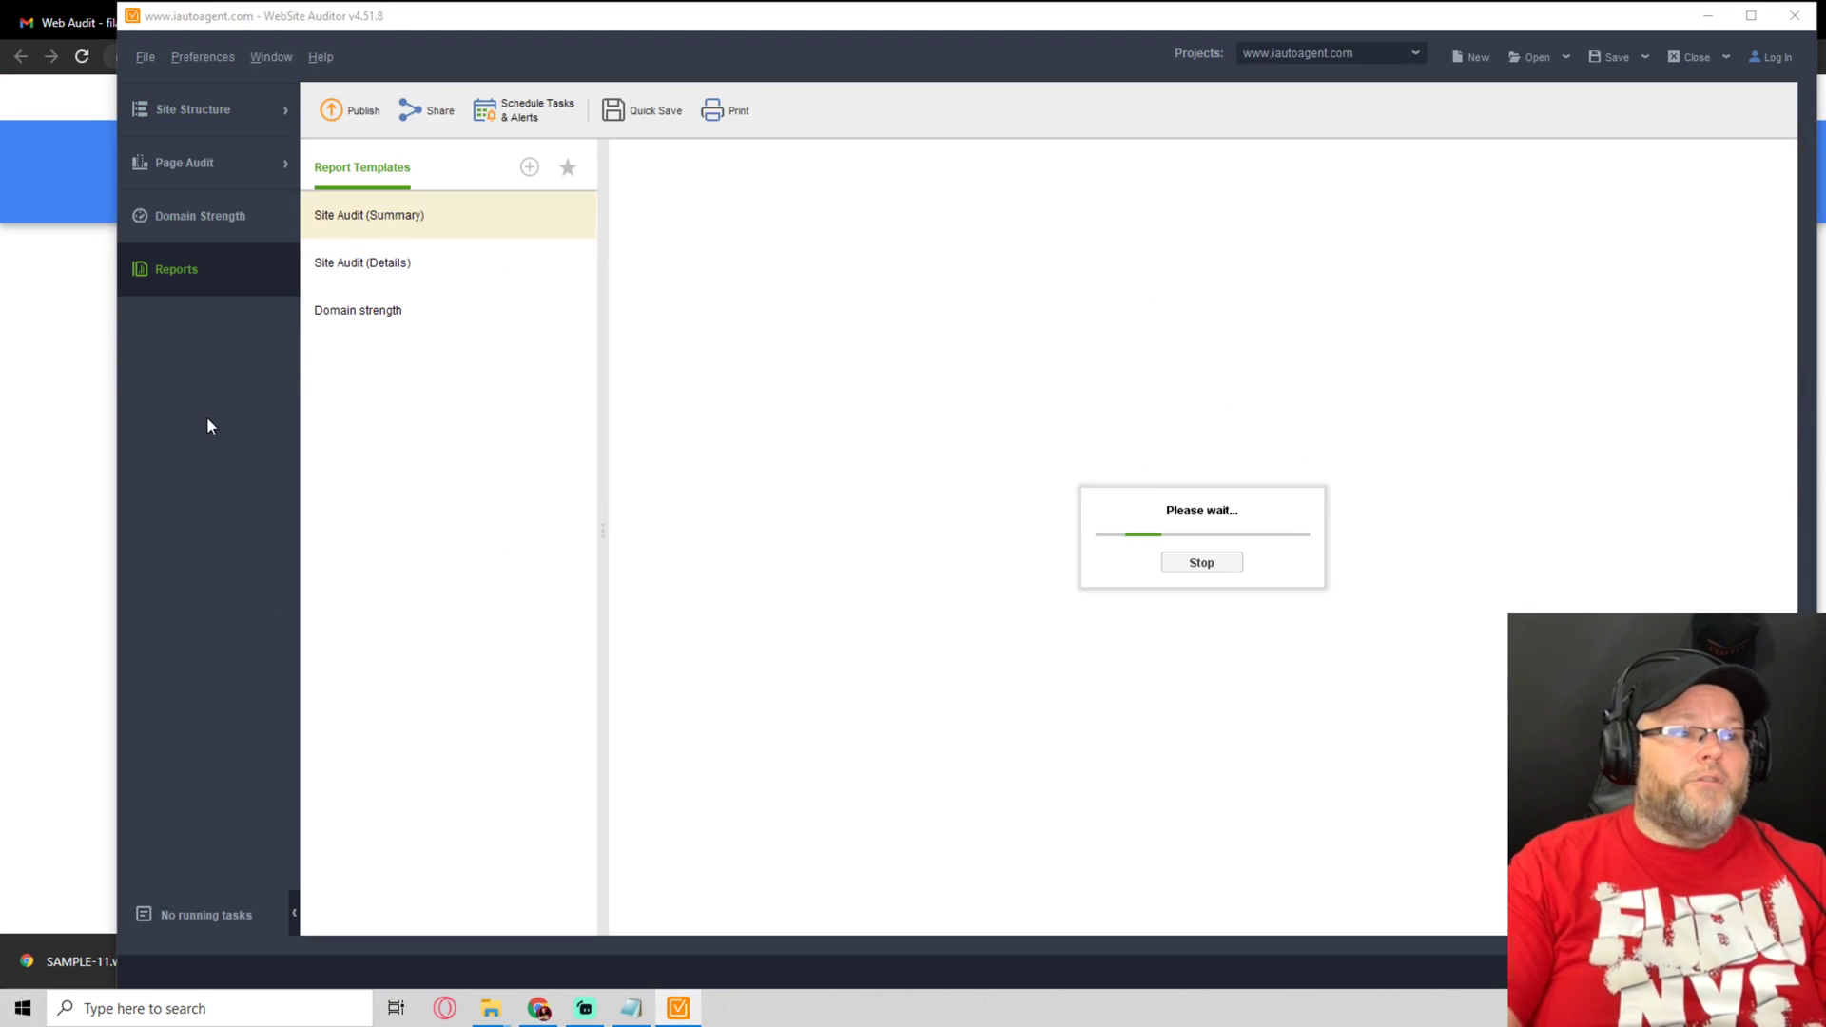
pyautogui.click(441, 272)
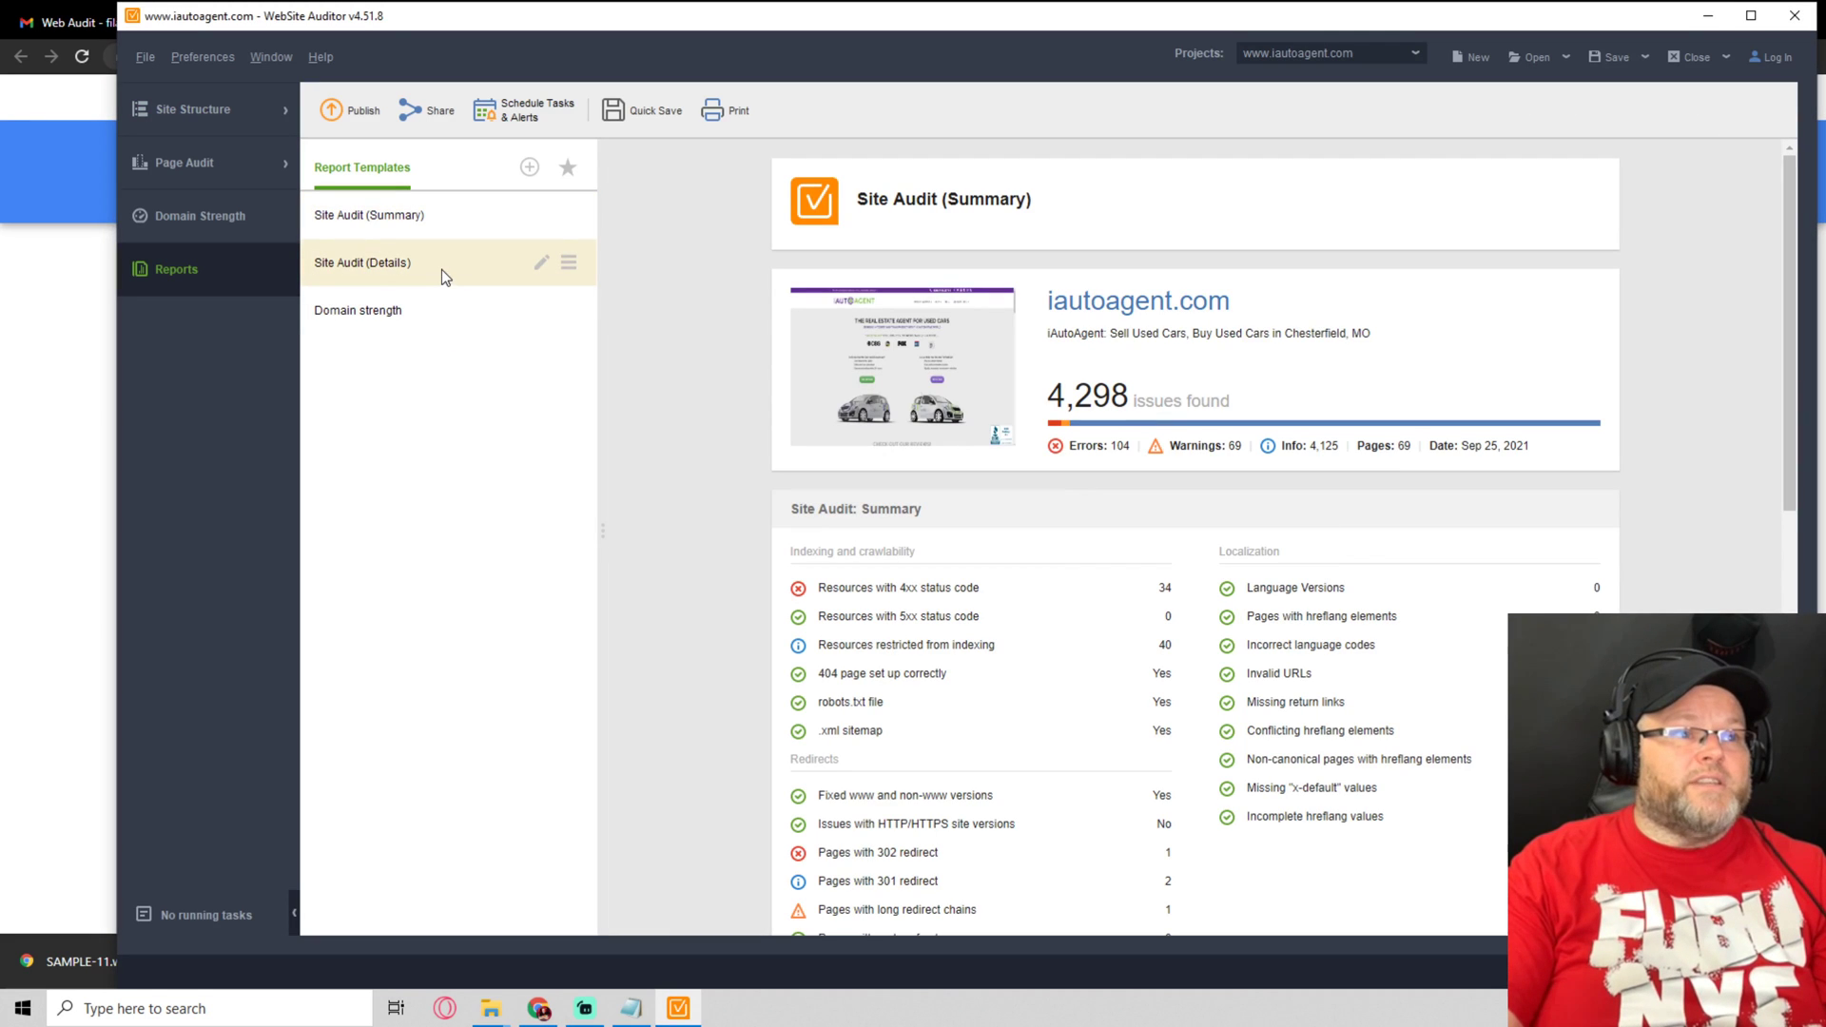
pyautogui.click(363, 111)
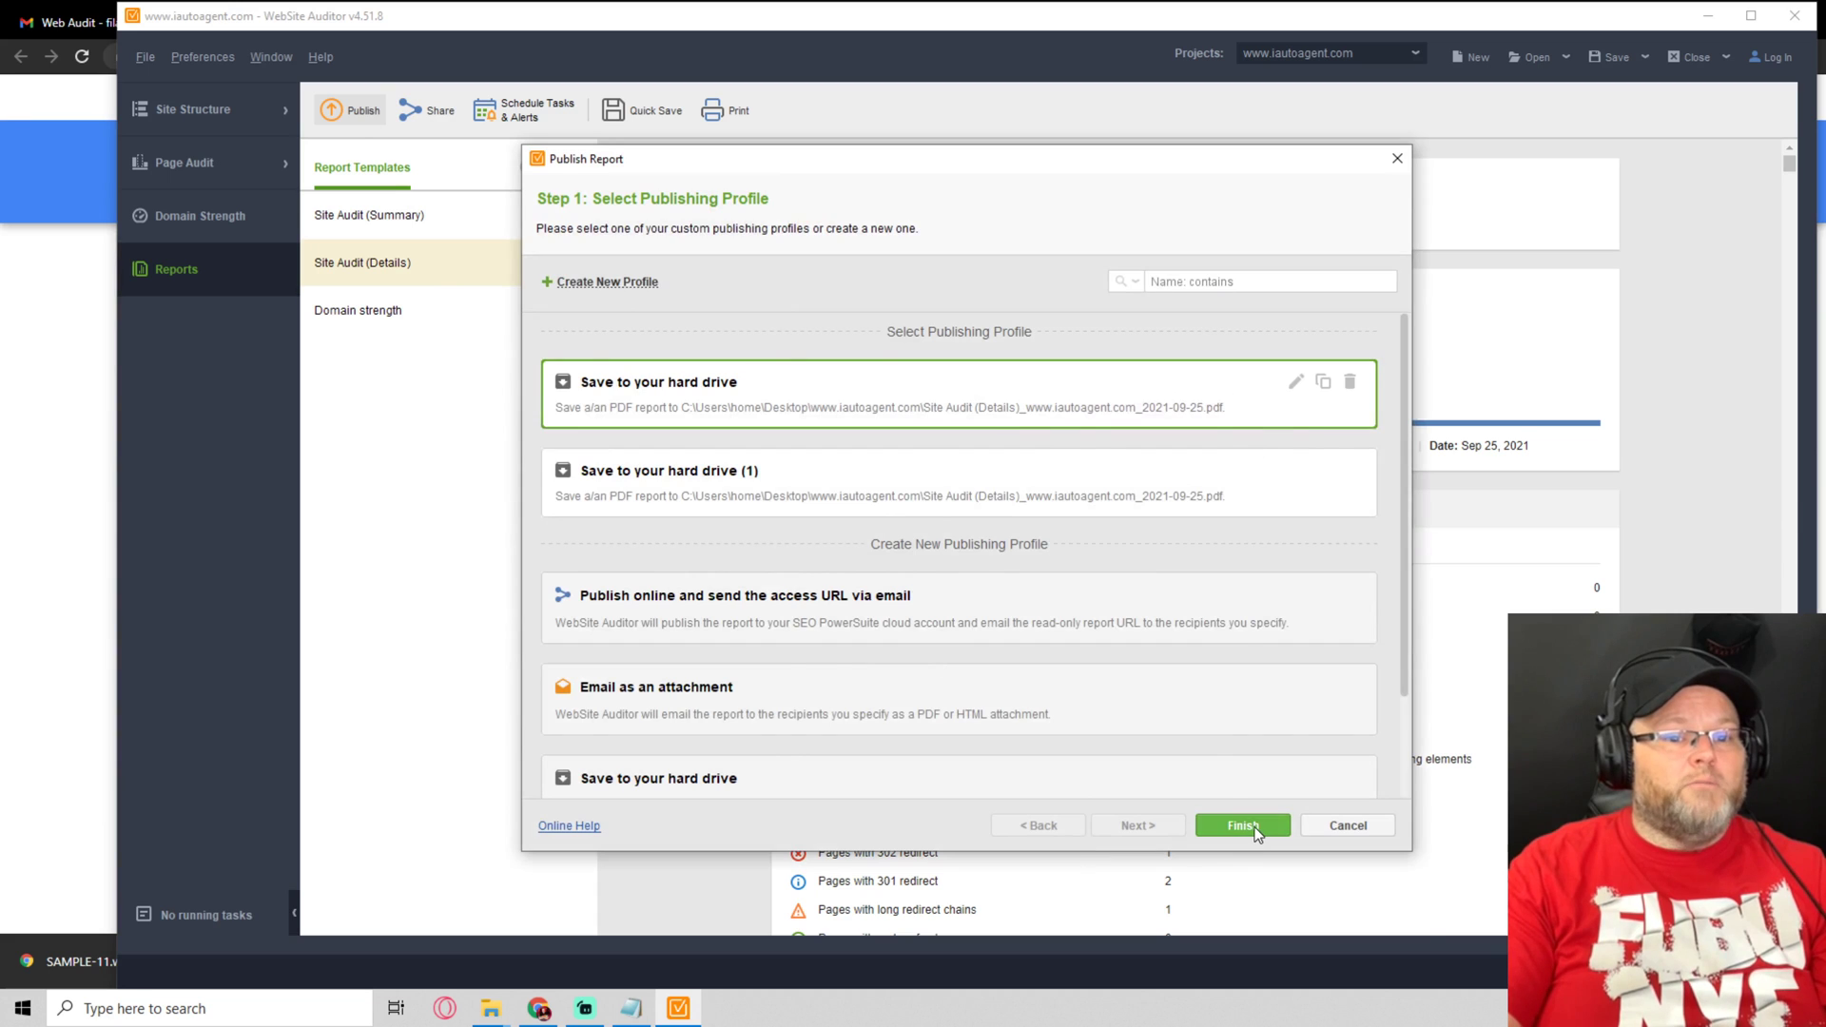
pyautogui.click(1257, 829)
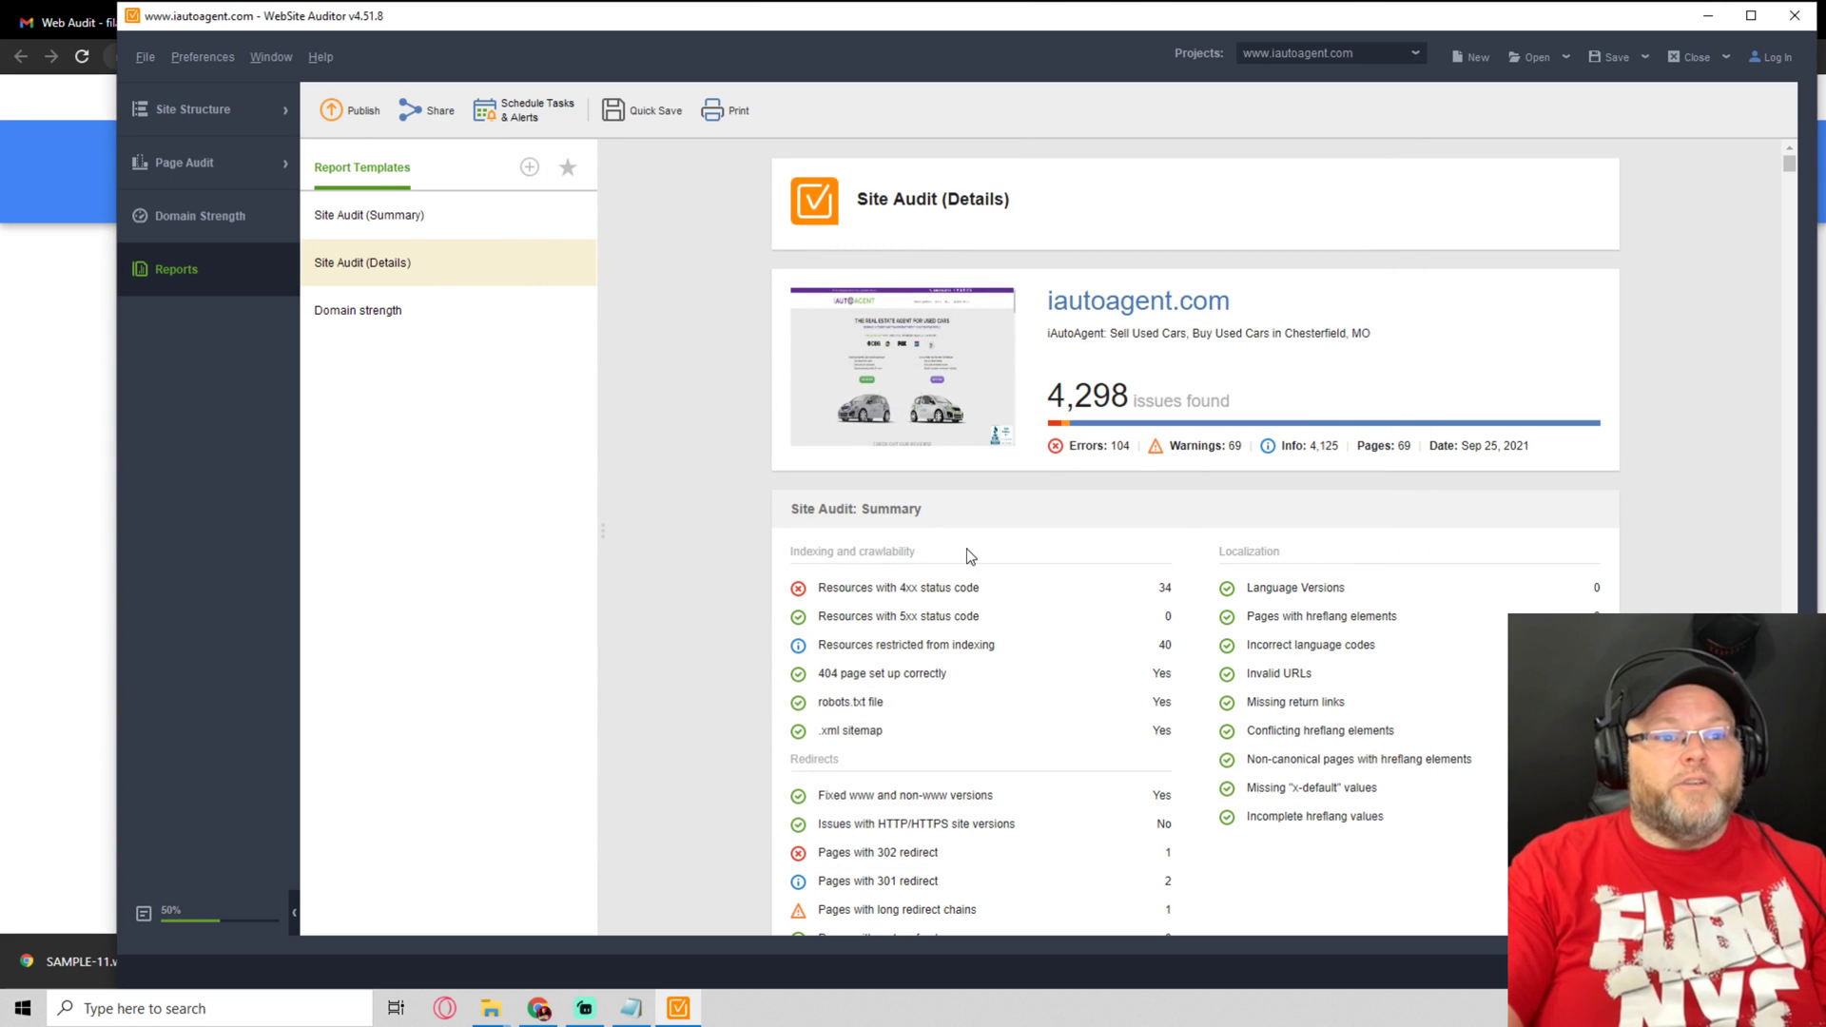
pyautogui.scroll(-3, 957, 579)
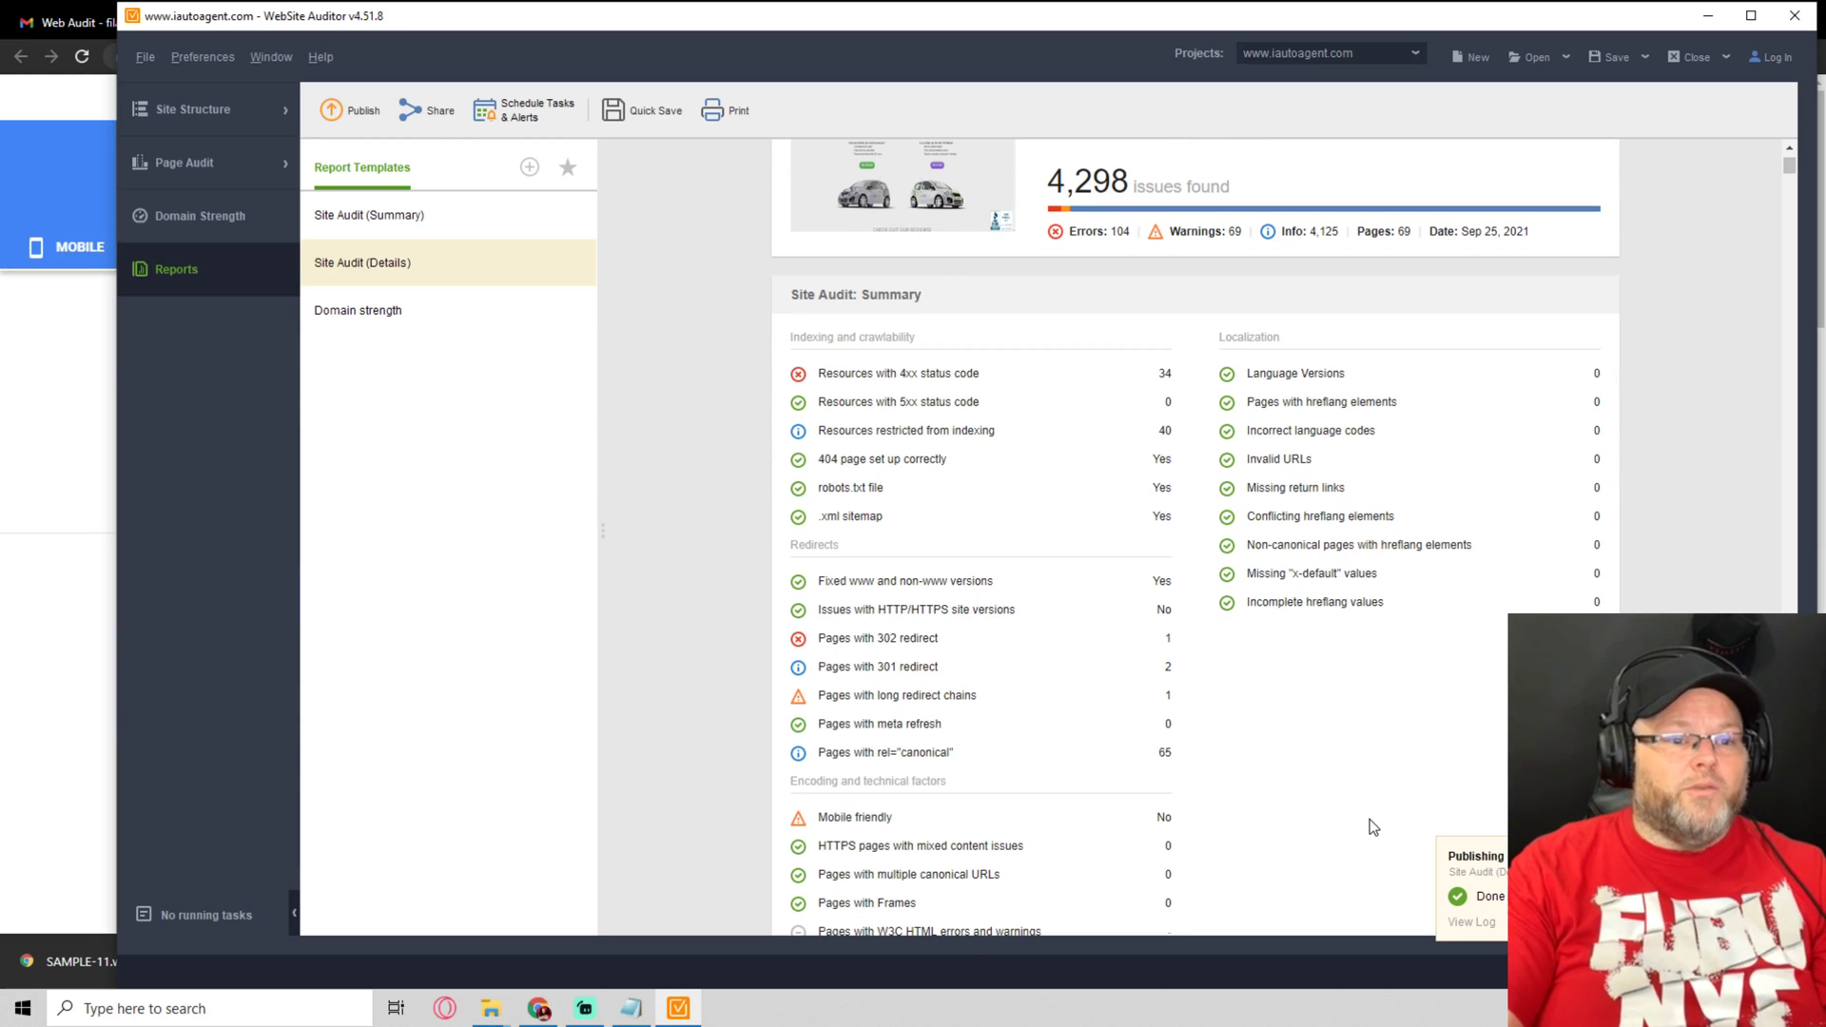
pyautogui.scroll(-3, 1367, 819)
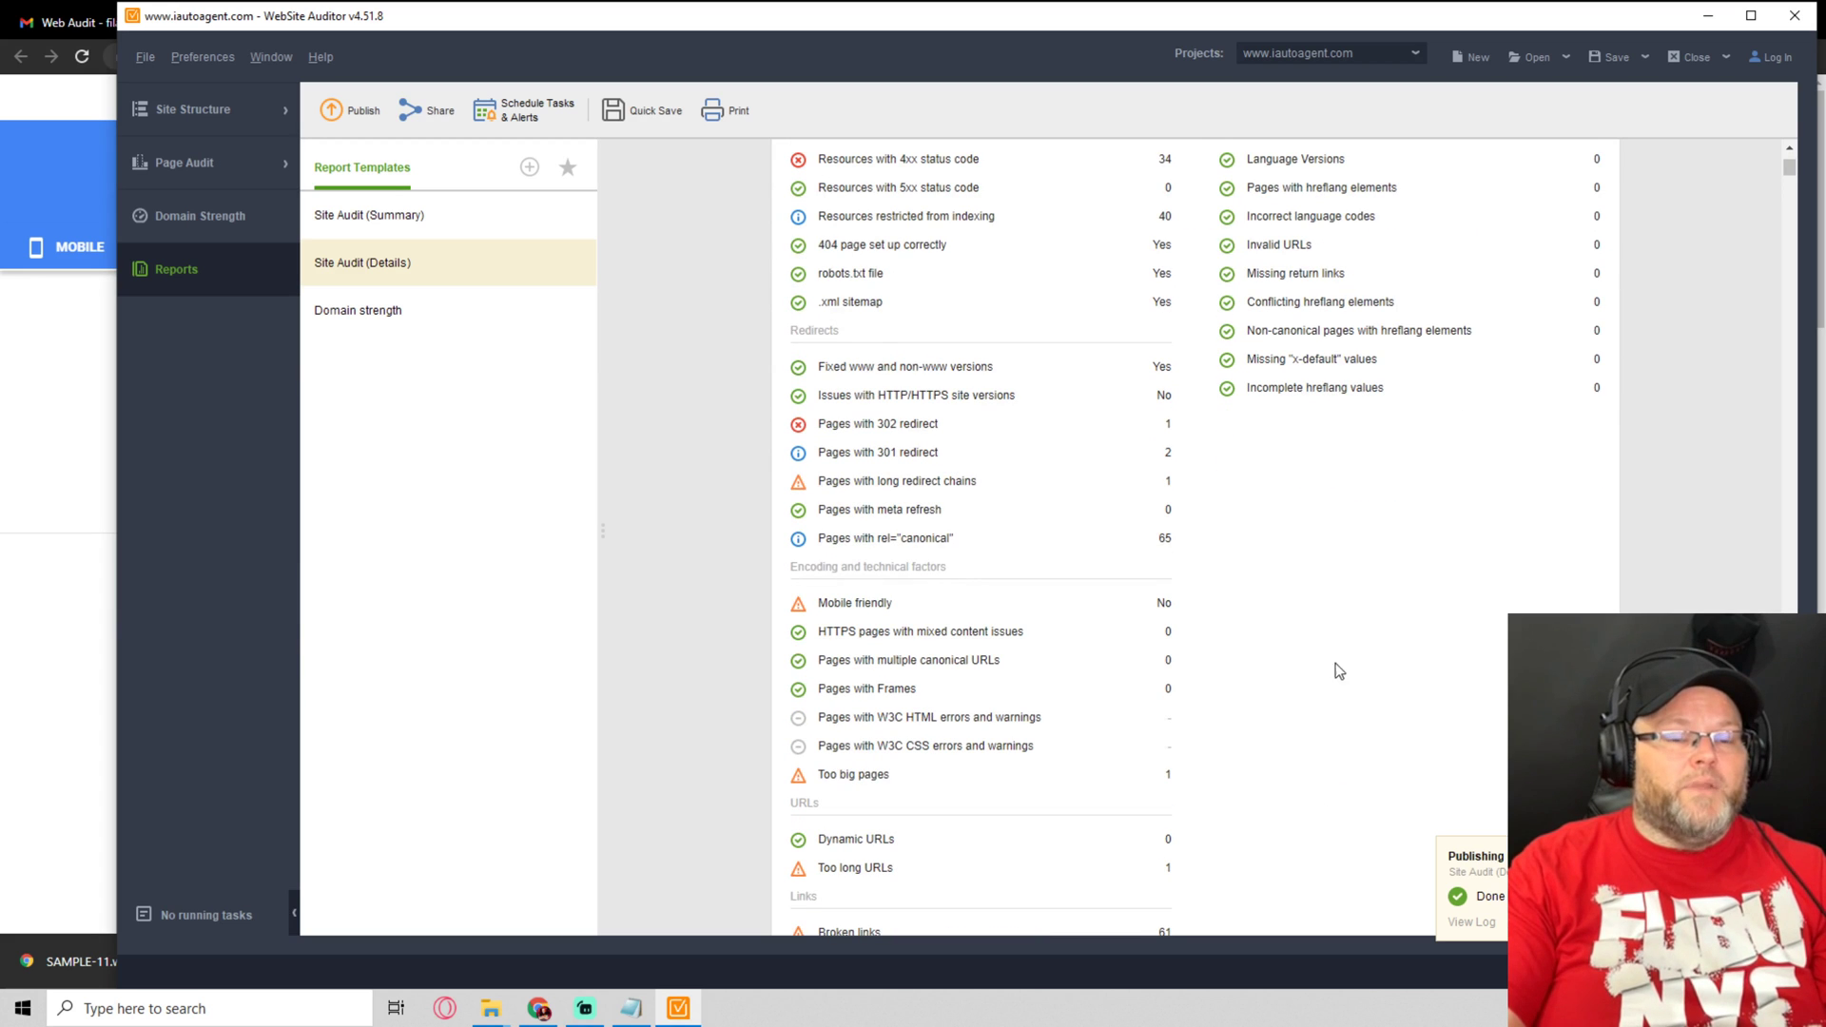
pyautogui.scroll(-2, 1285, 638)
pyautogui.scroll(-4, 1262, 662)
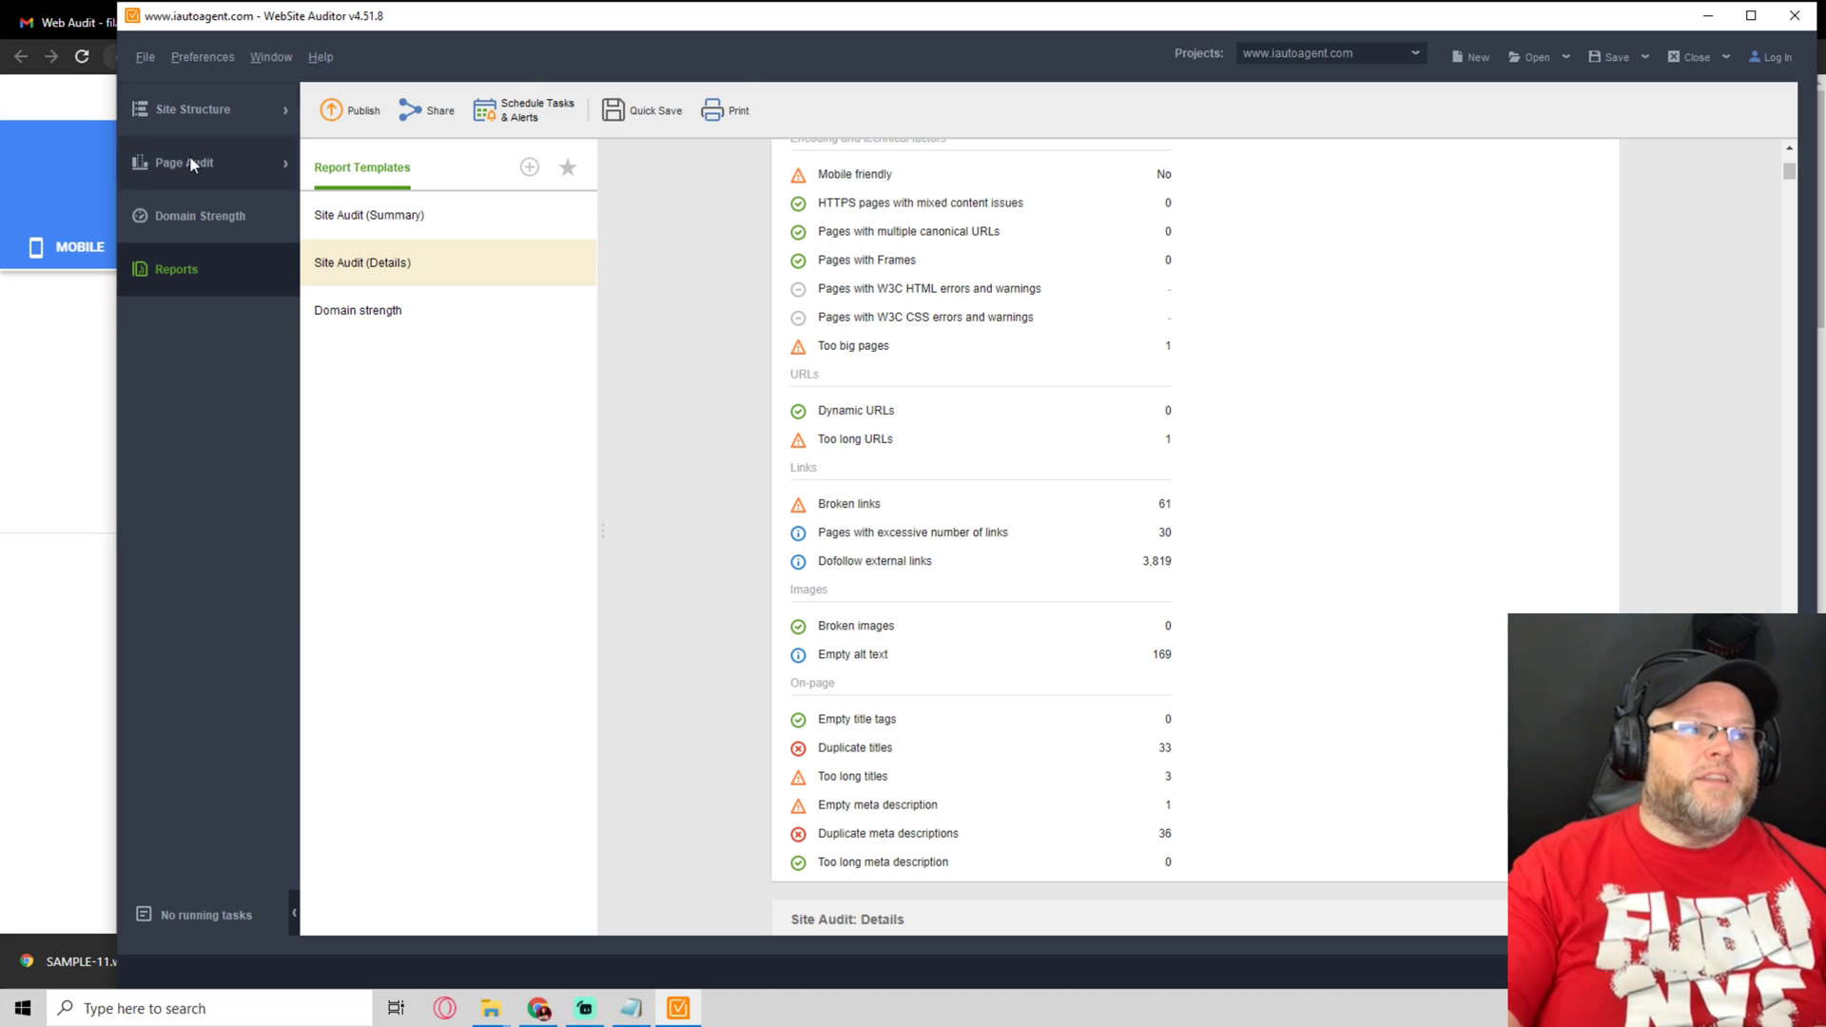
# Publish the Site Audit report to disk again, then bring up the PageSpeed Insights results
pyautogui.click(61, 355)
pyautogui.click(390, 23)
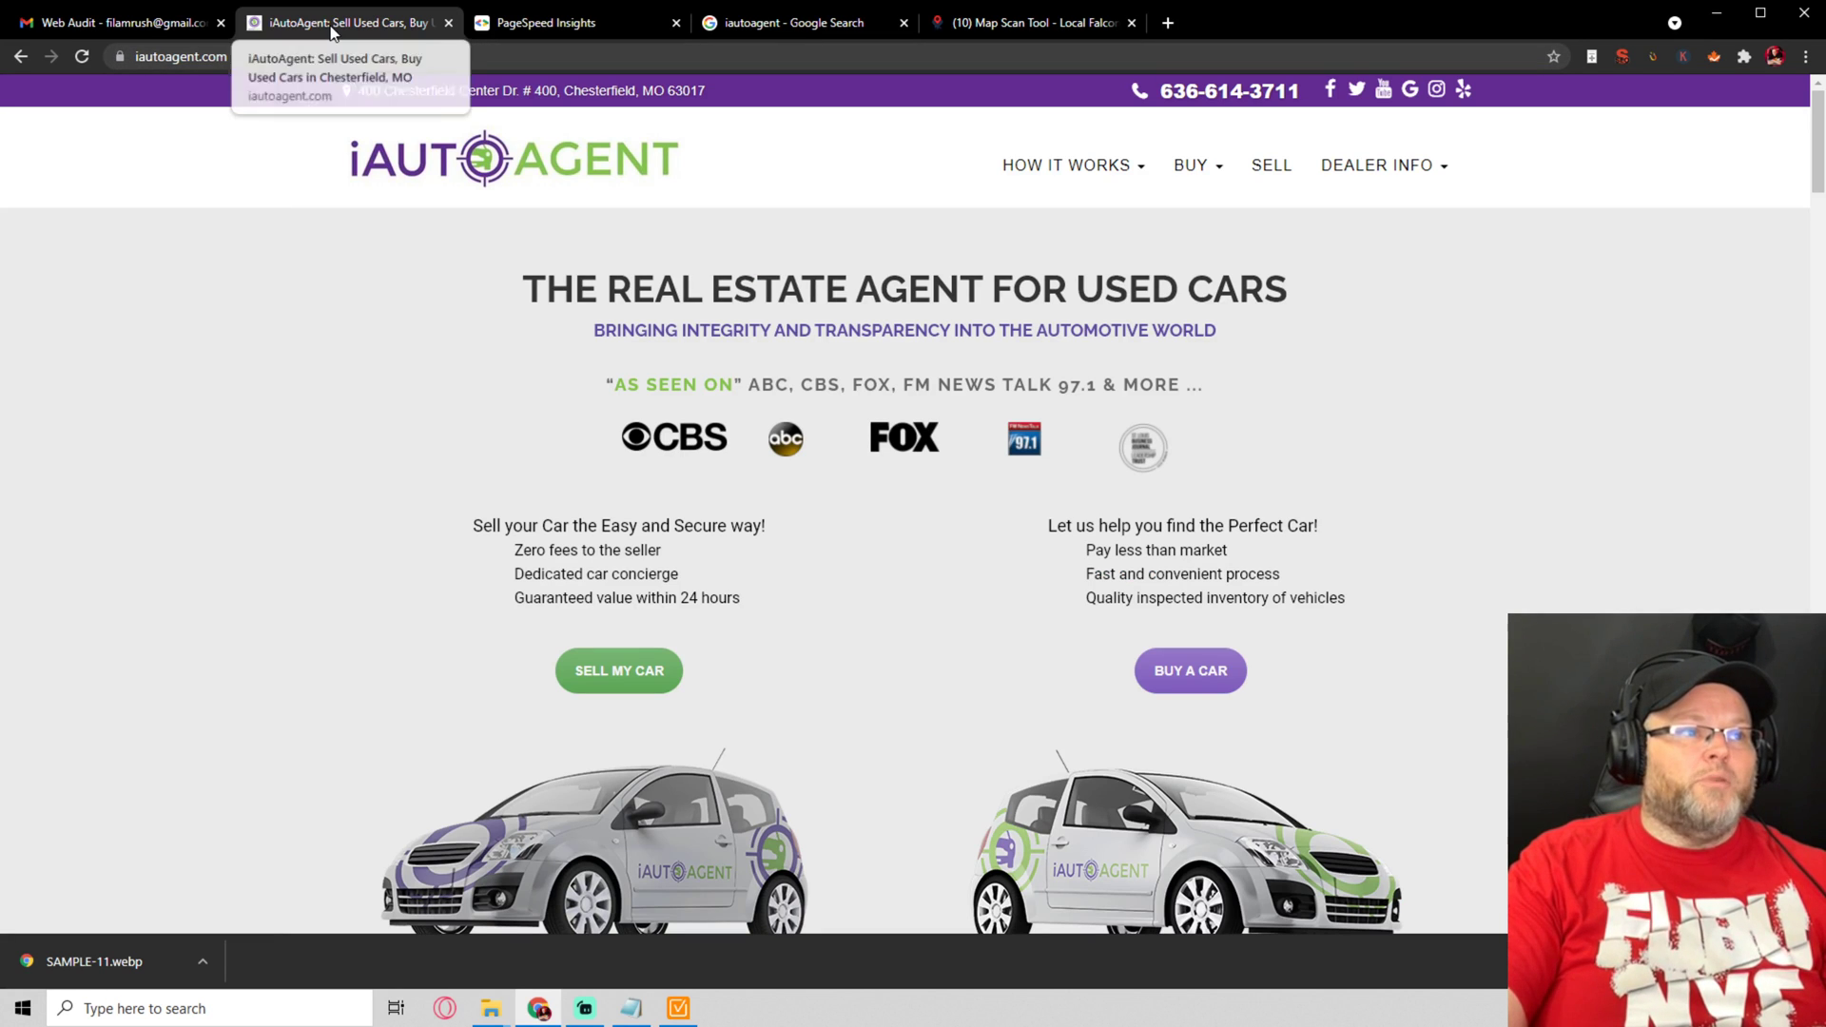
pyautogui.click(678, 1008)
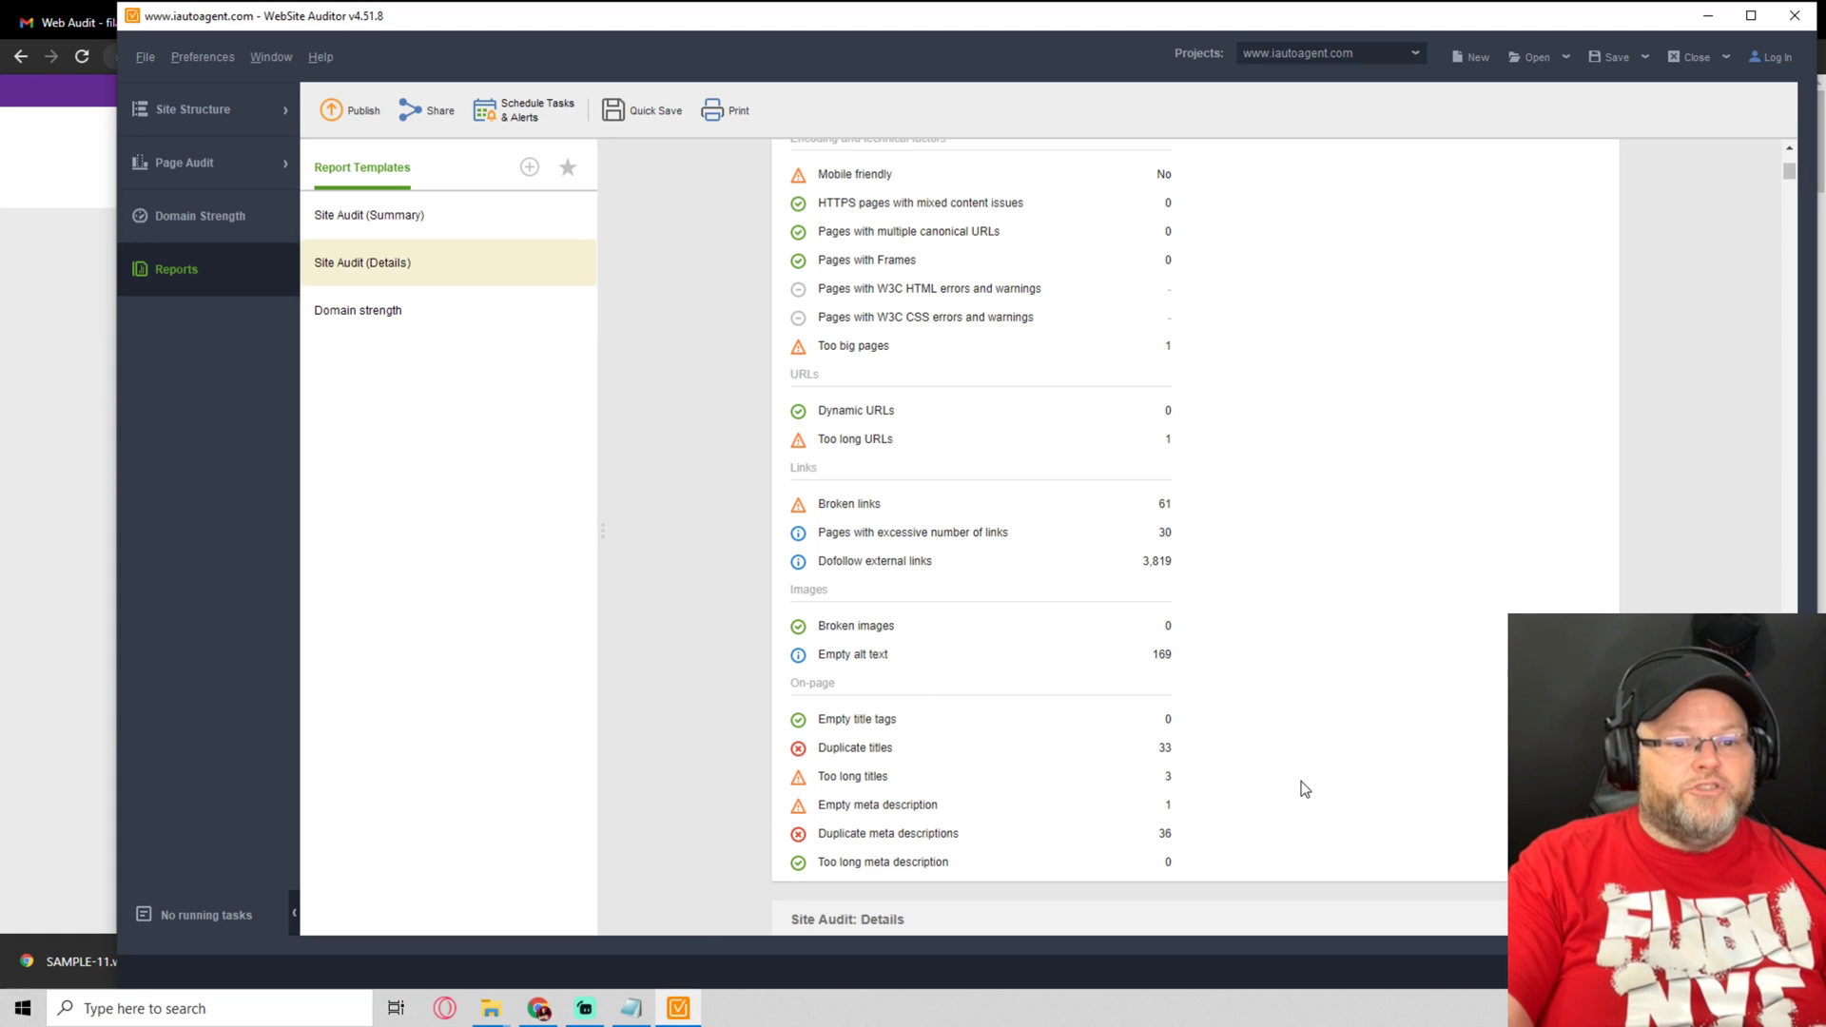
pyautogui.scroll(10, 1293, 784)
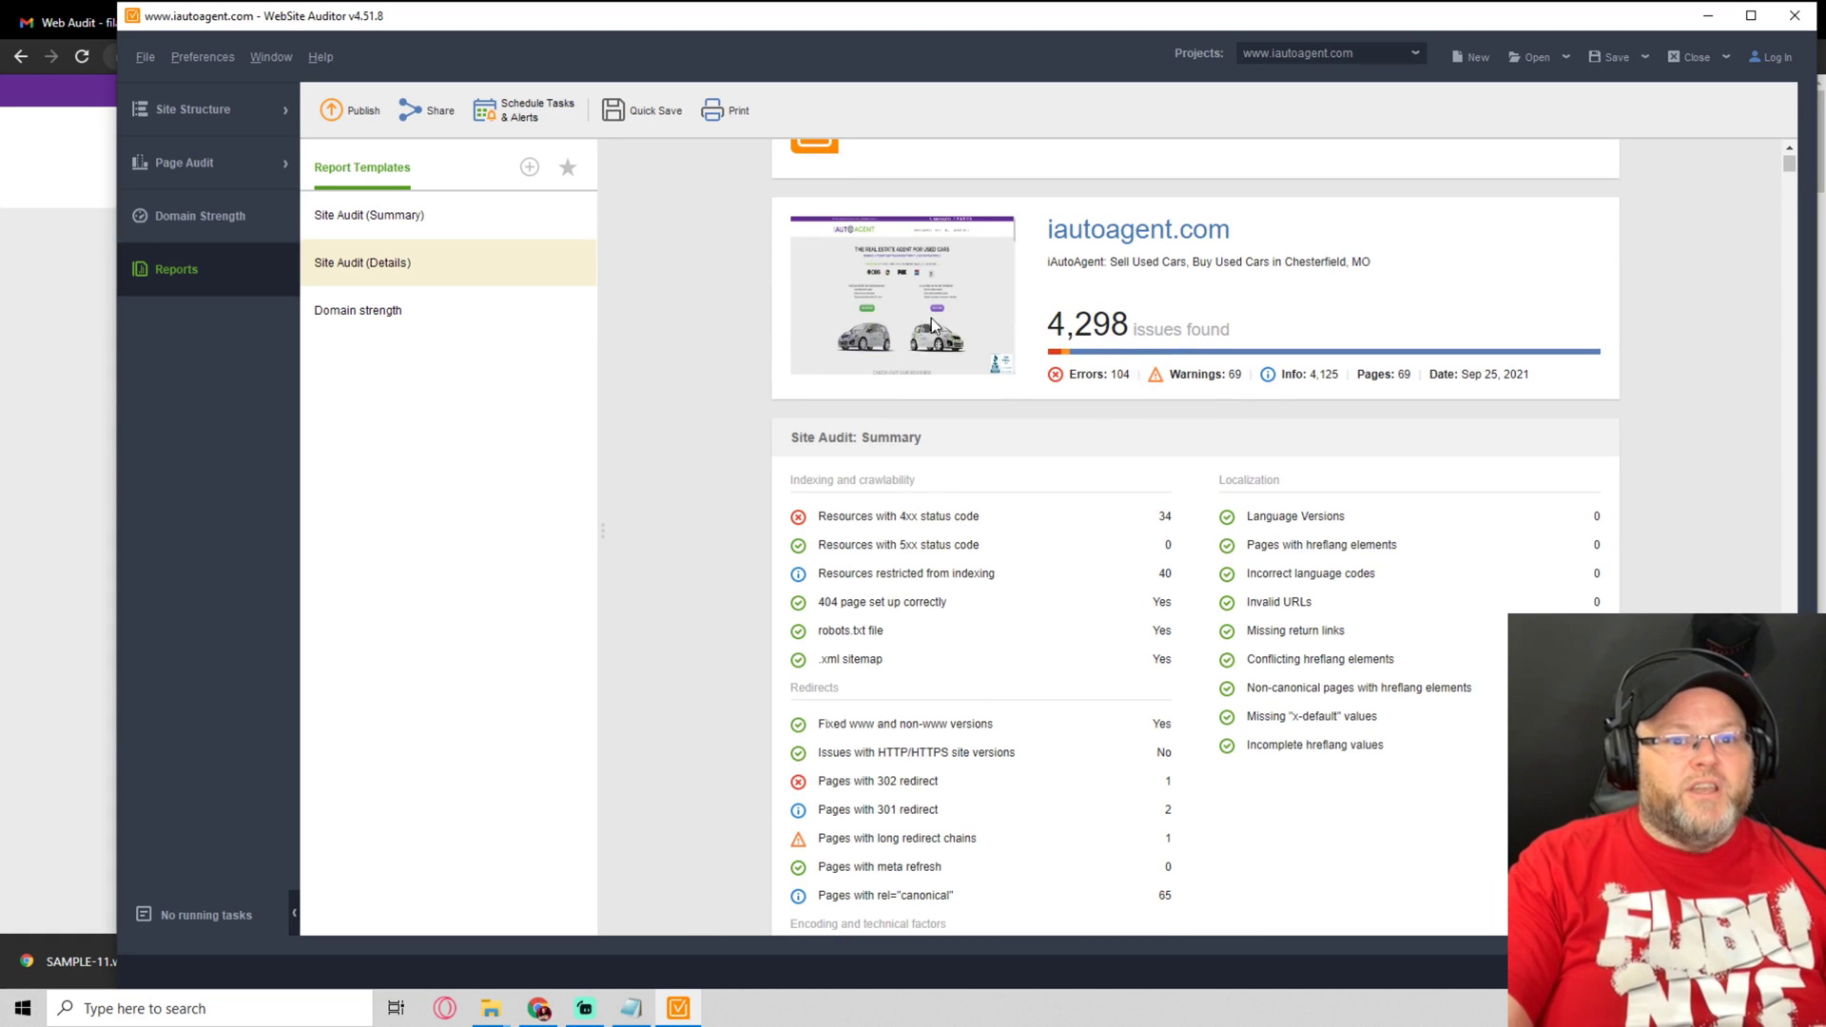
pyautogui.click(367, 115)
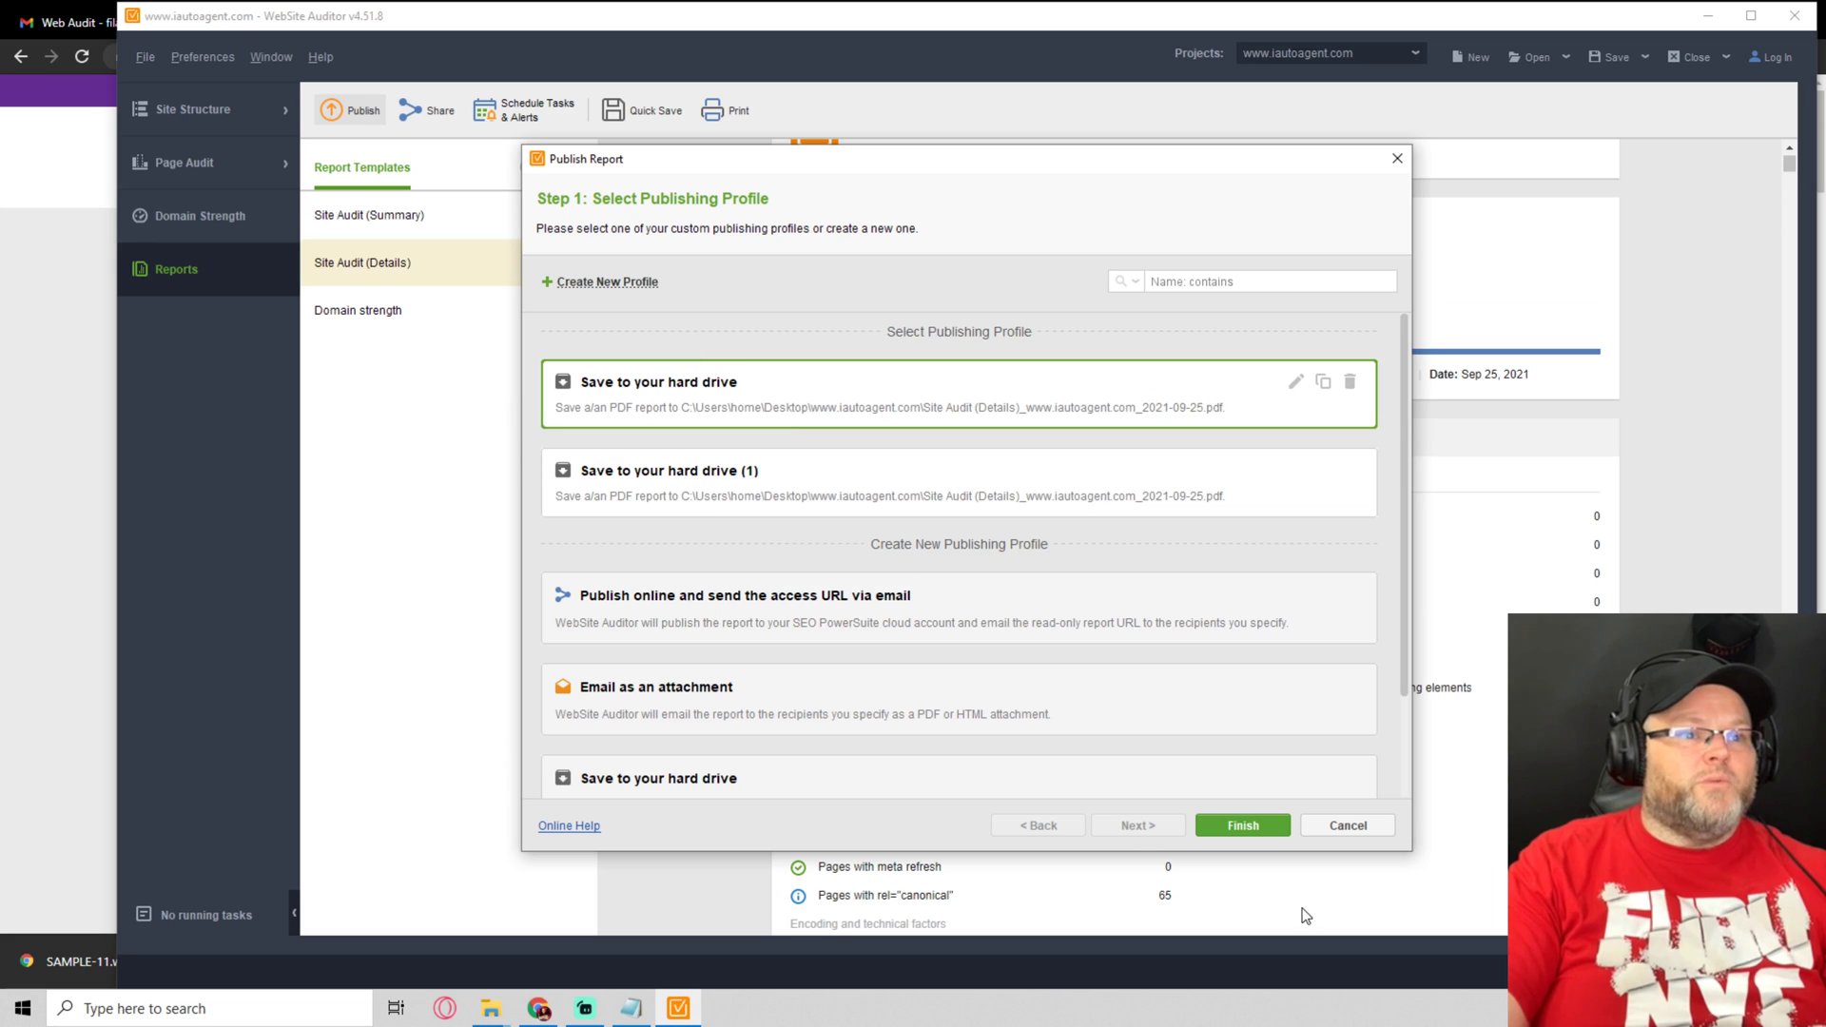
pyautogui.click(1265, 825)
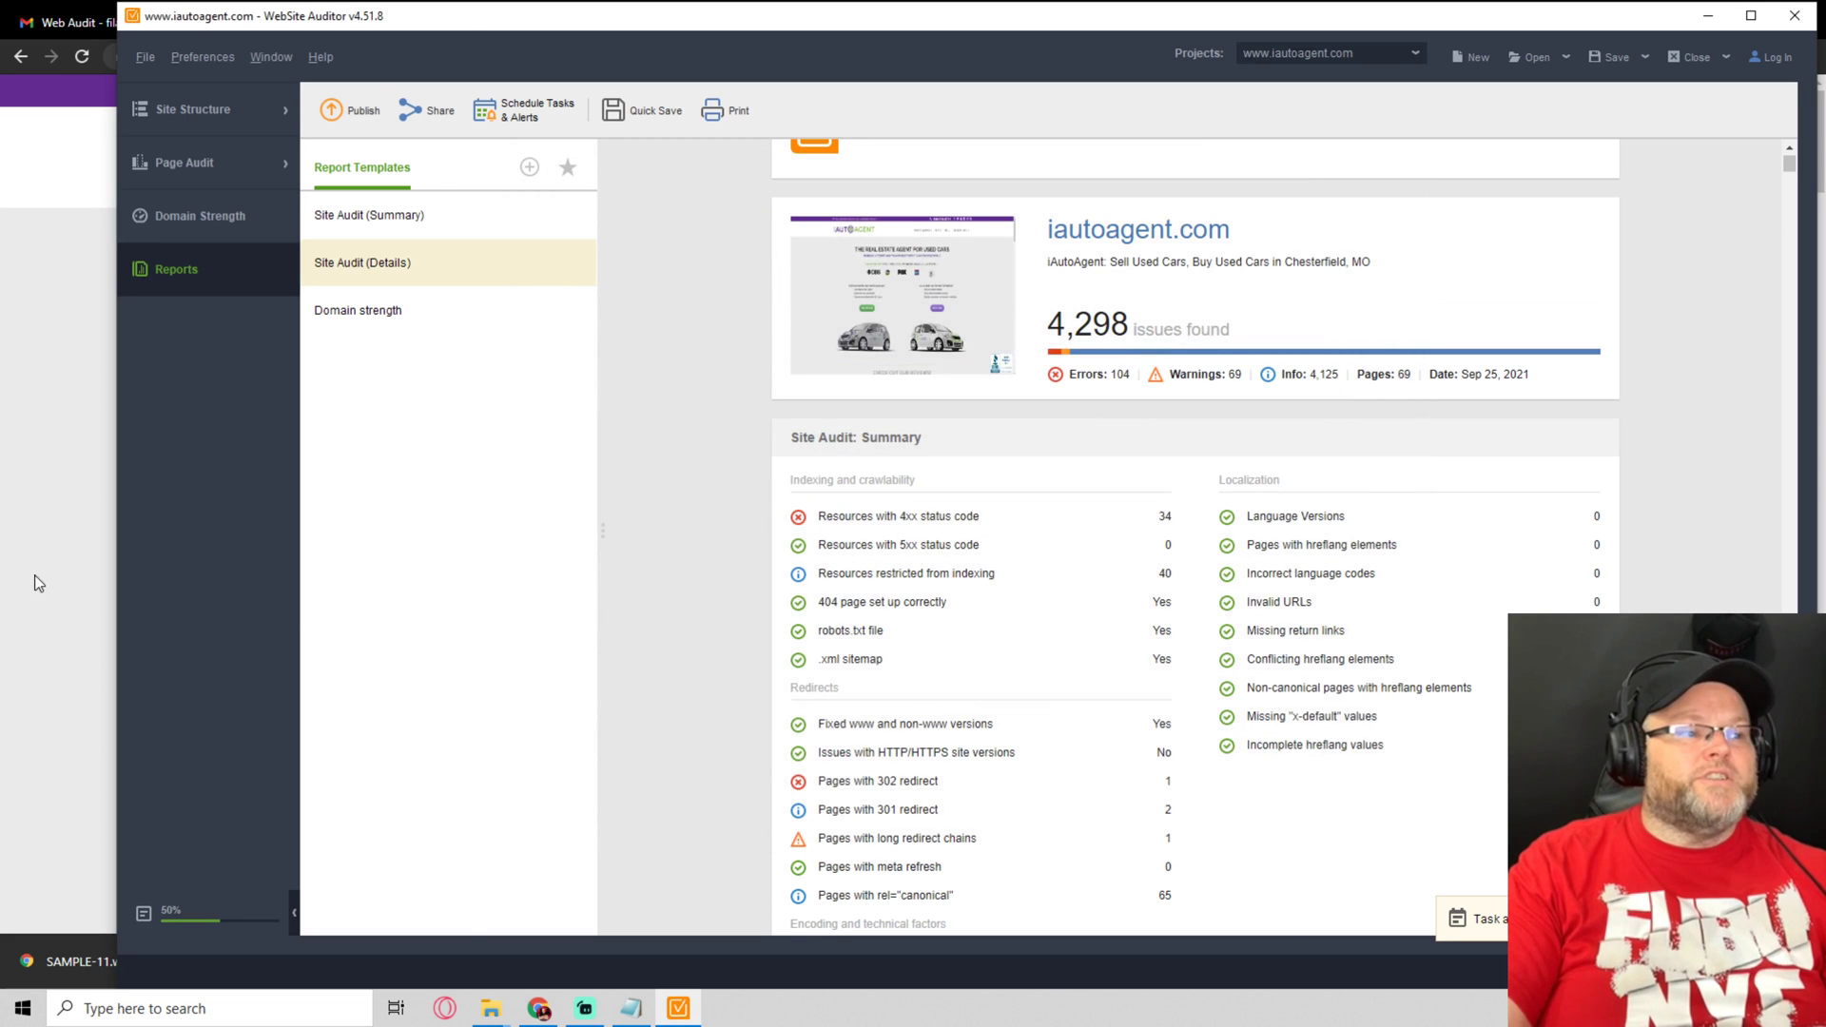
pyautogui.click(58, 574)
pyautogui.click(567, 28)
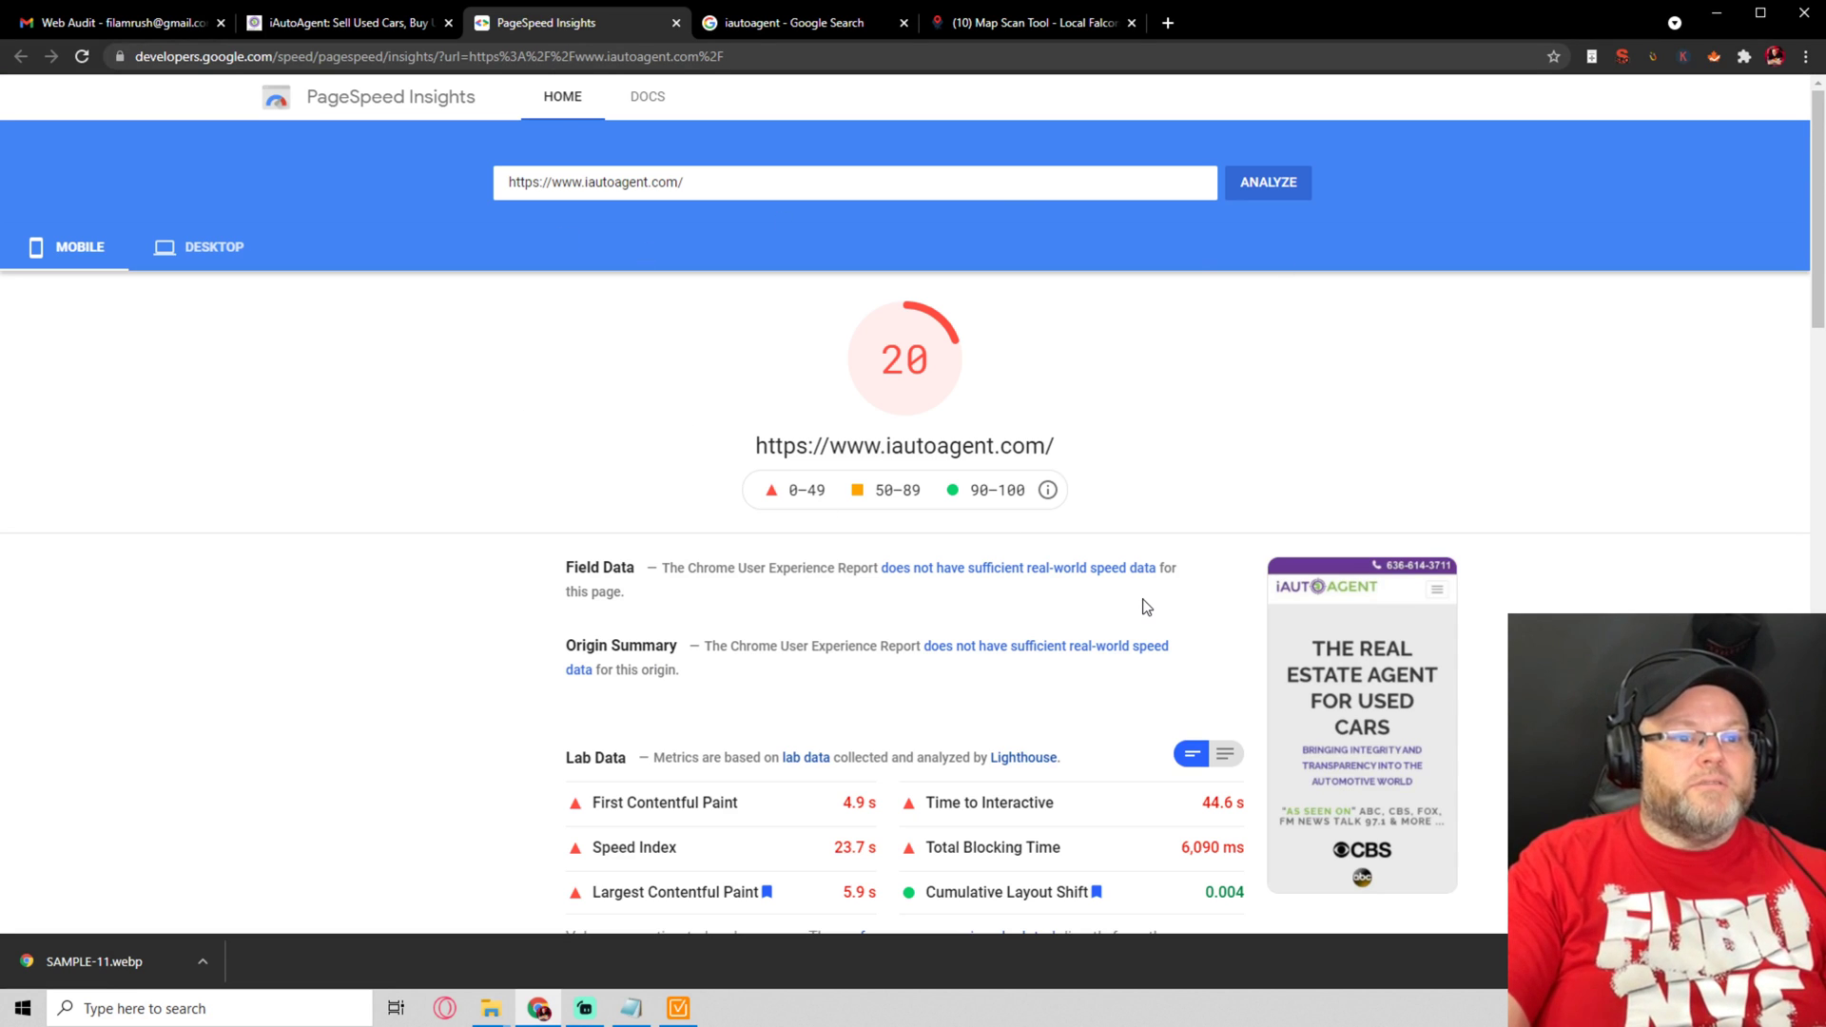
# Compare PageSpeed's desktop score of 25 with mobile 20, then return to the iAutoAgent homepage
pyautogui.click(214, 247)
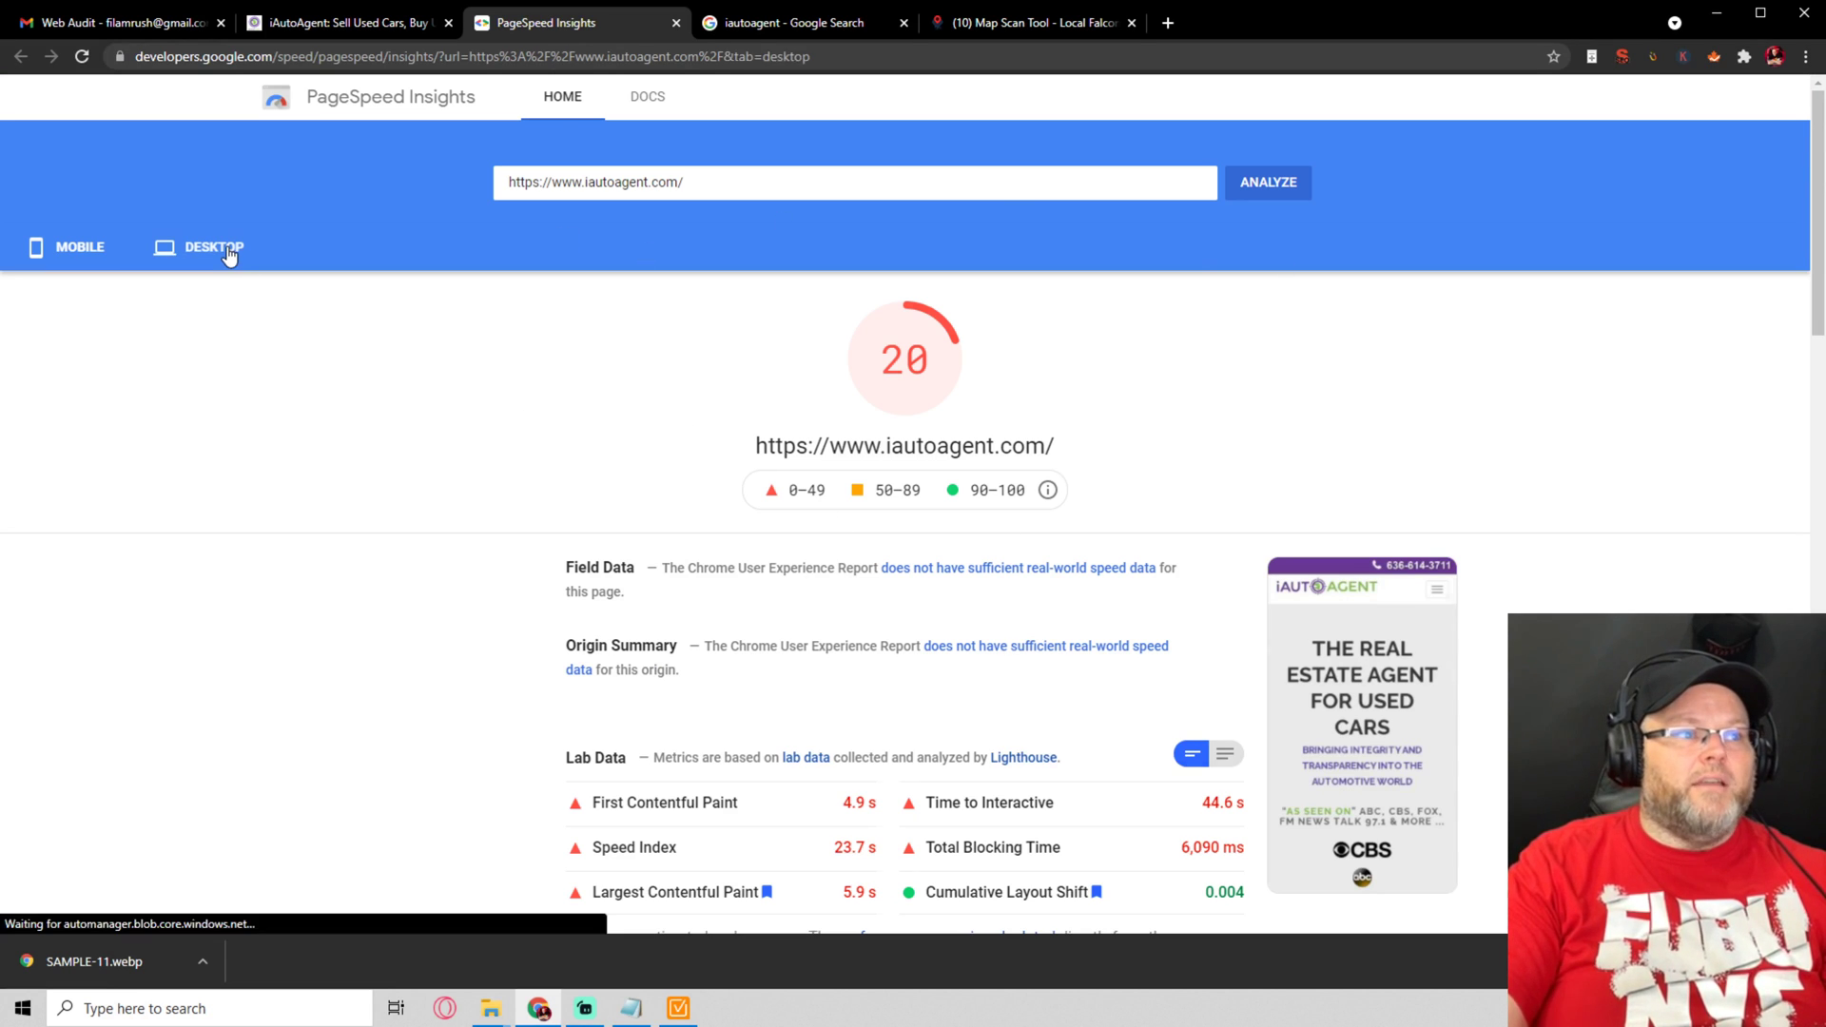
pyautogui.click(74, 248)
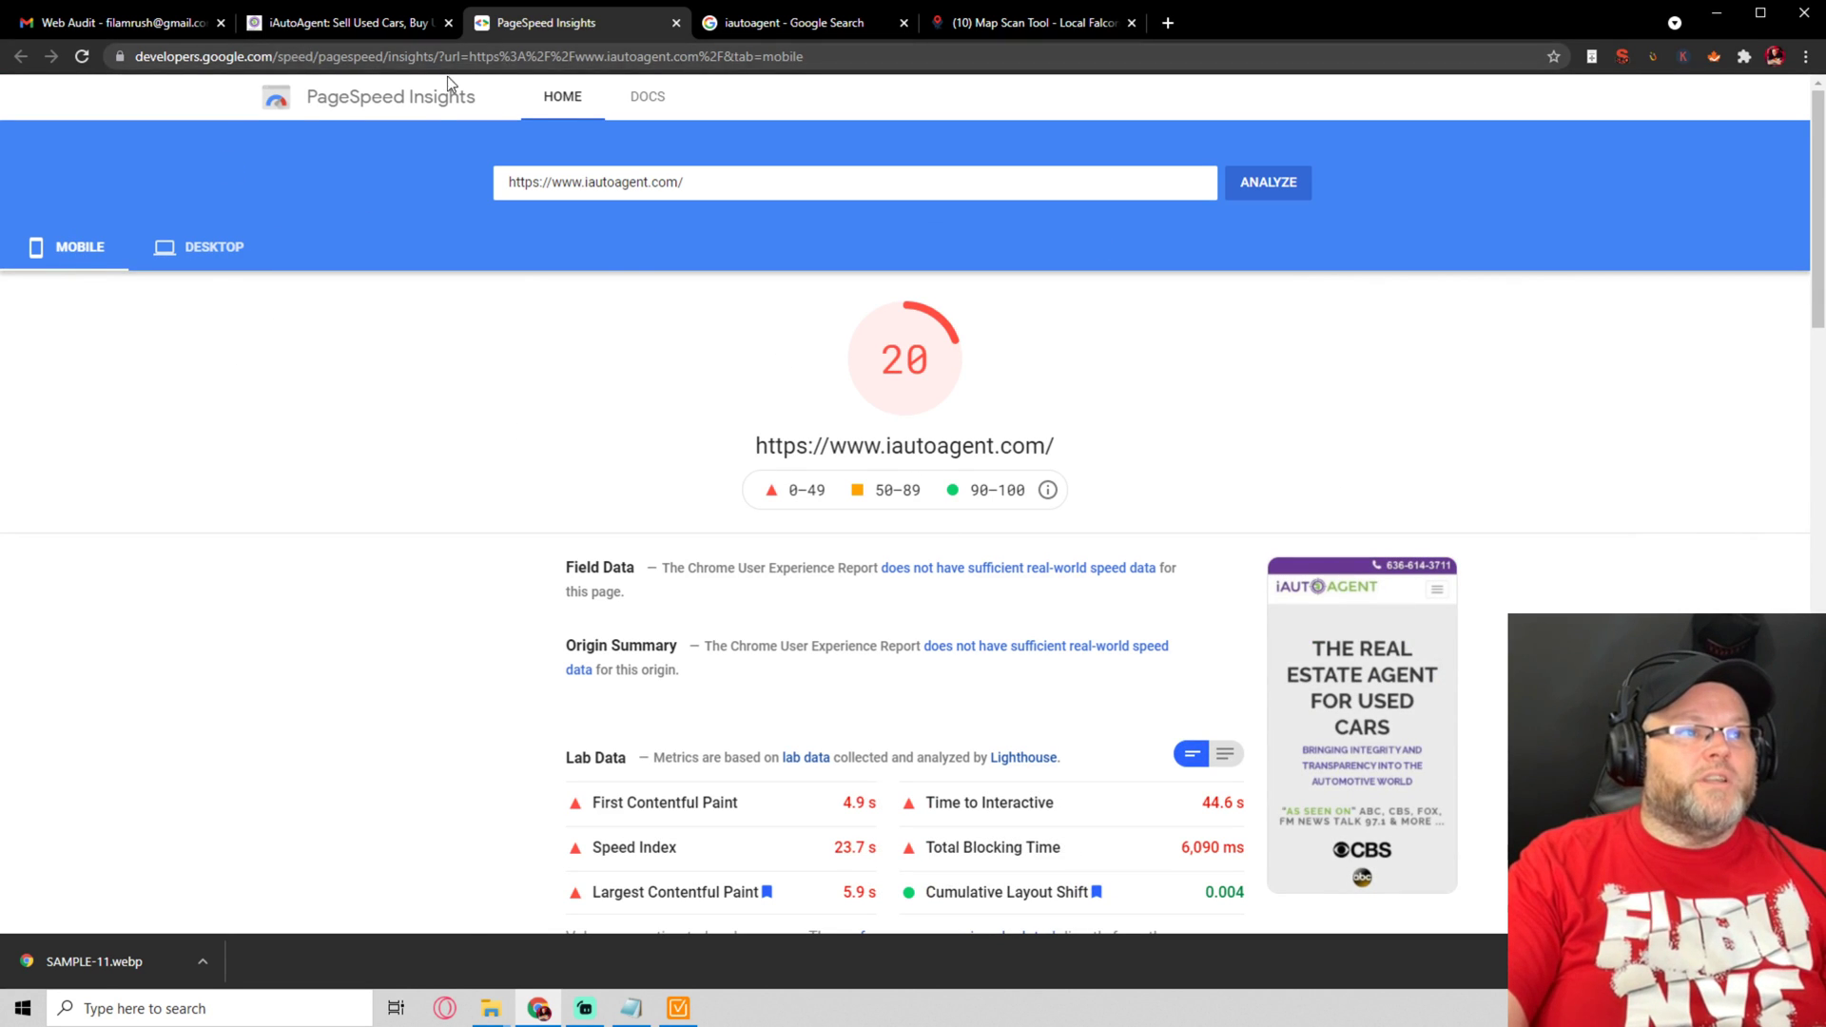
pyautogui.click(399, 23)
# View the iautoagent.com homepage source, scroll through the code, then close the source tab
pyautogui.rightClick(1675, 168)
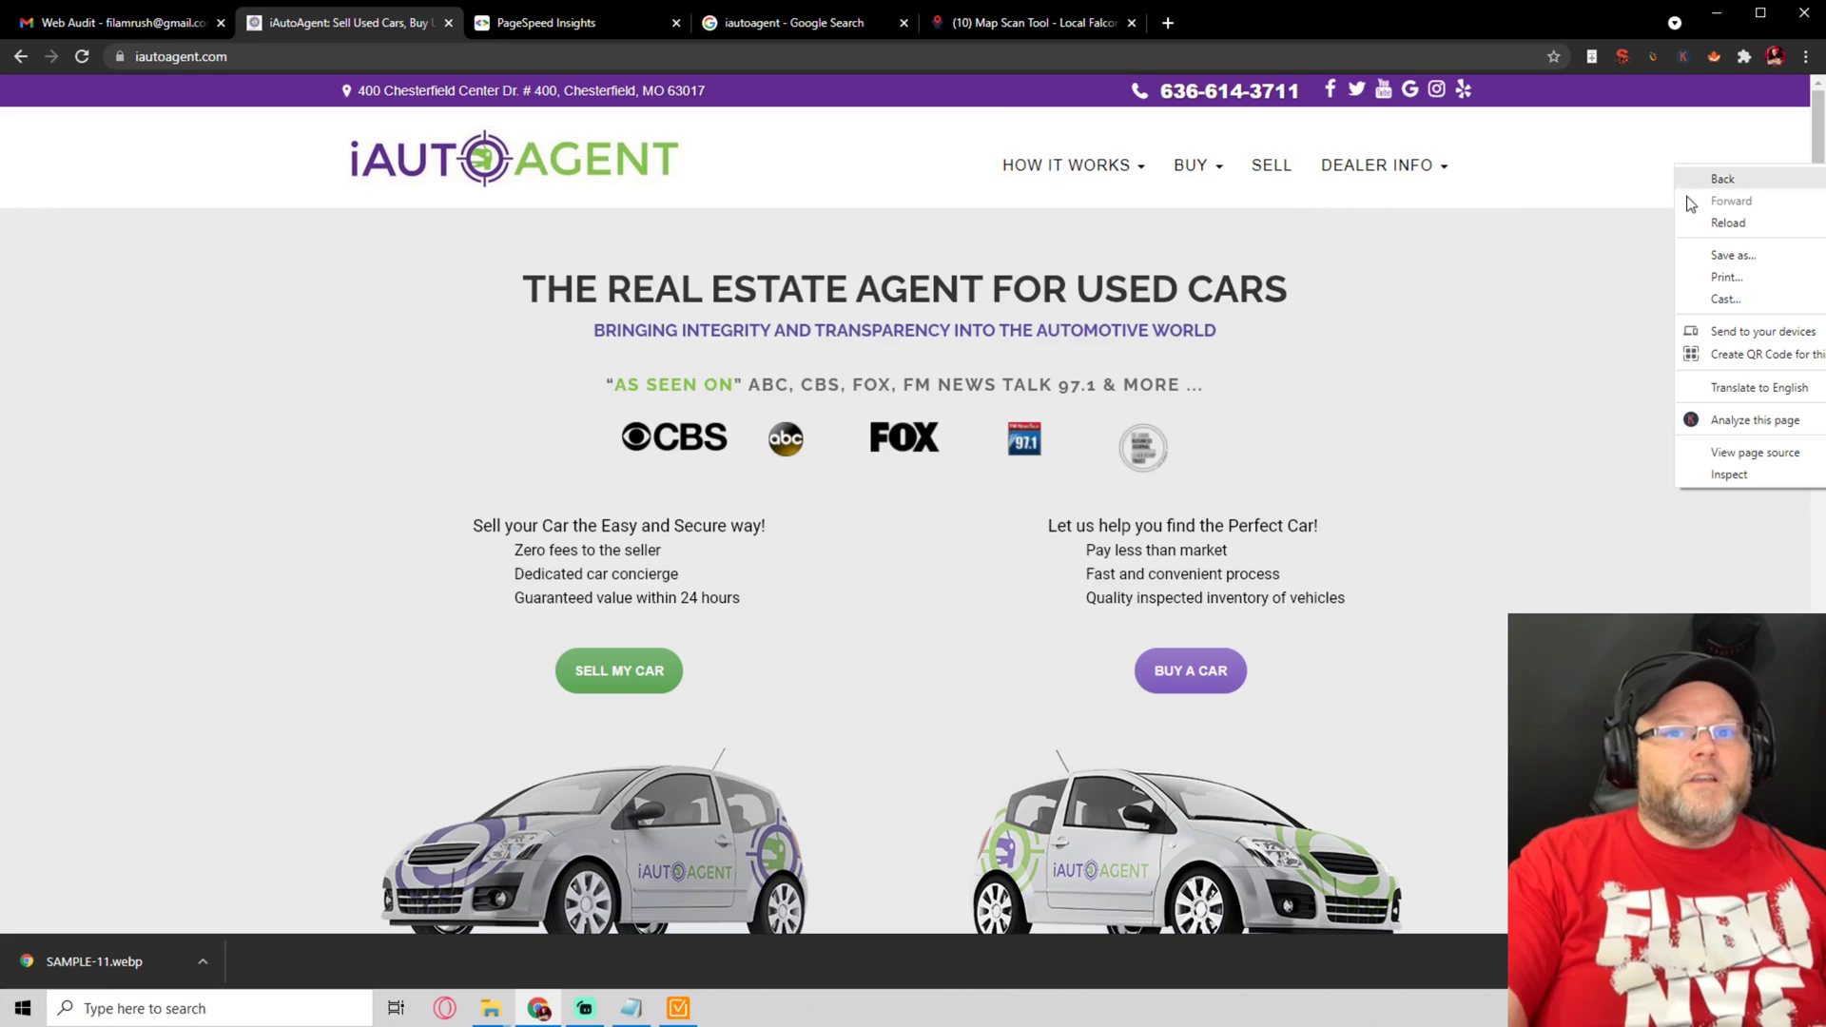
pyautogui.click(1740, 454)
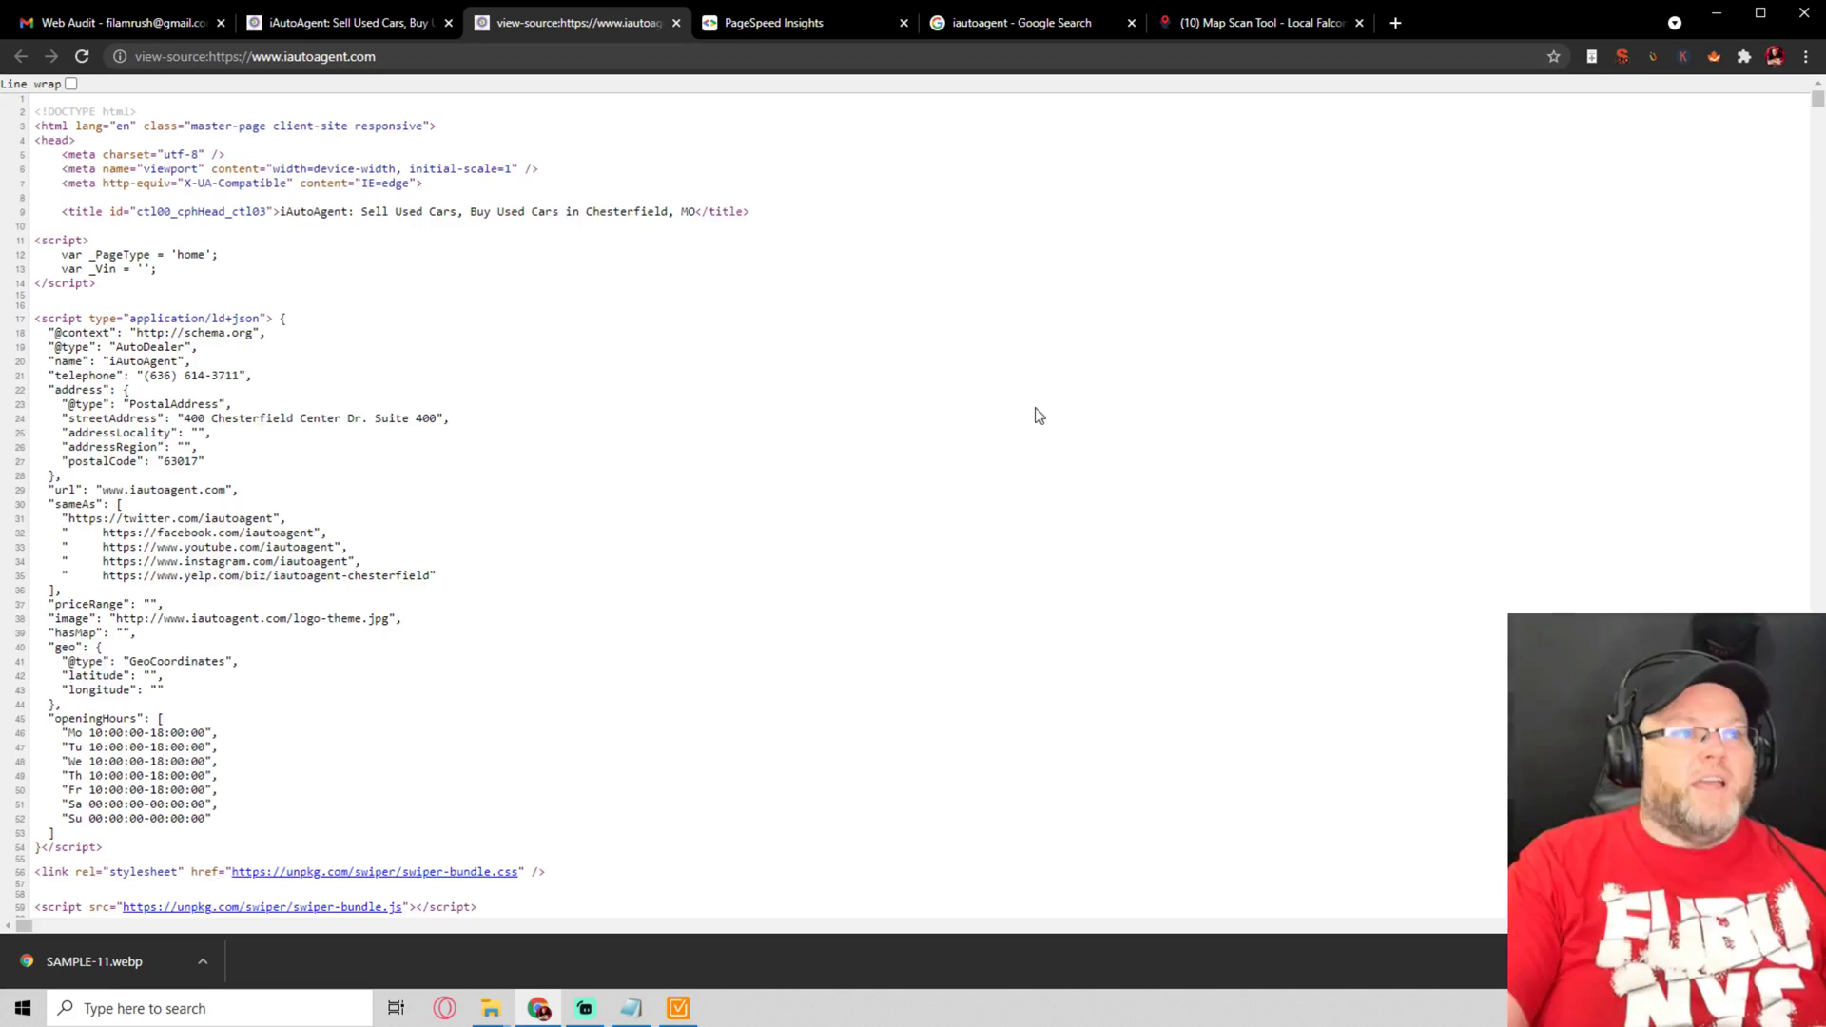
pyautogui.scroll(-5, 1035, 408)
pyautogui.scroll(-2, 1033, 418)
pyautogui.scroll(-10, 1036, 418)
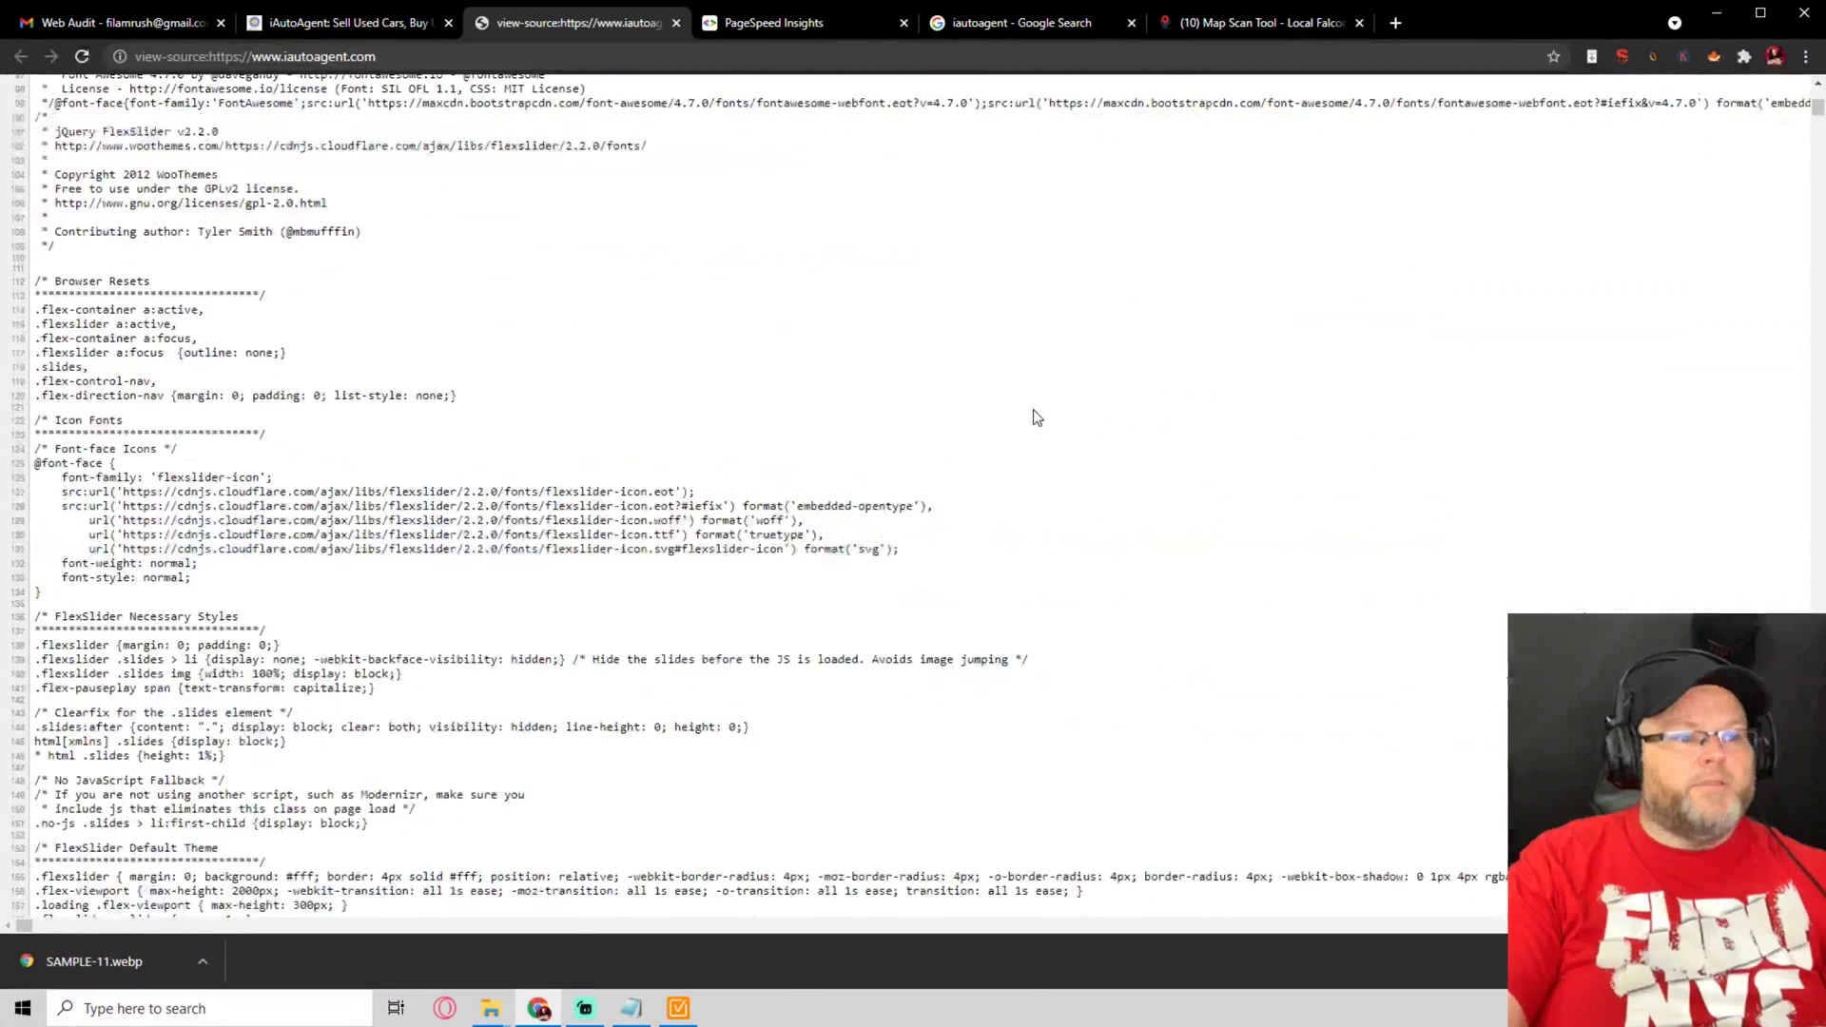
pyautogui.scroll(-18, 1037, 419)
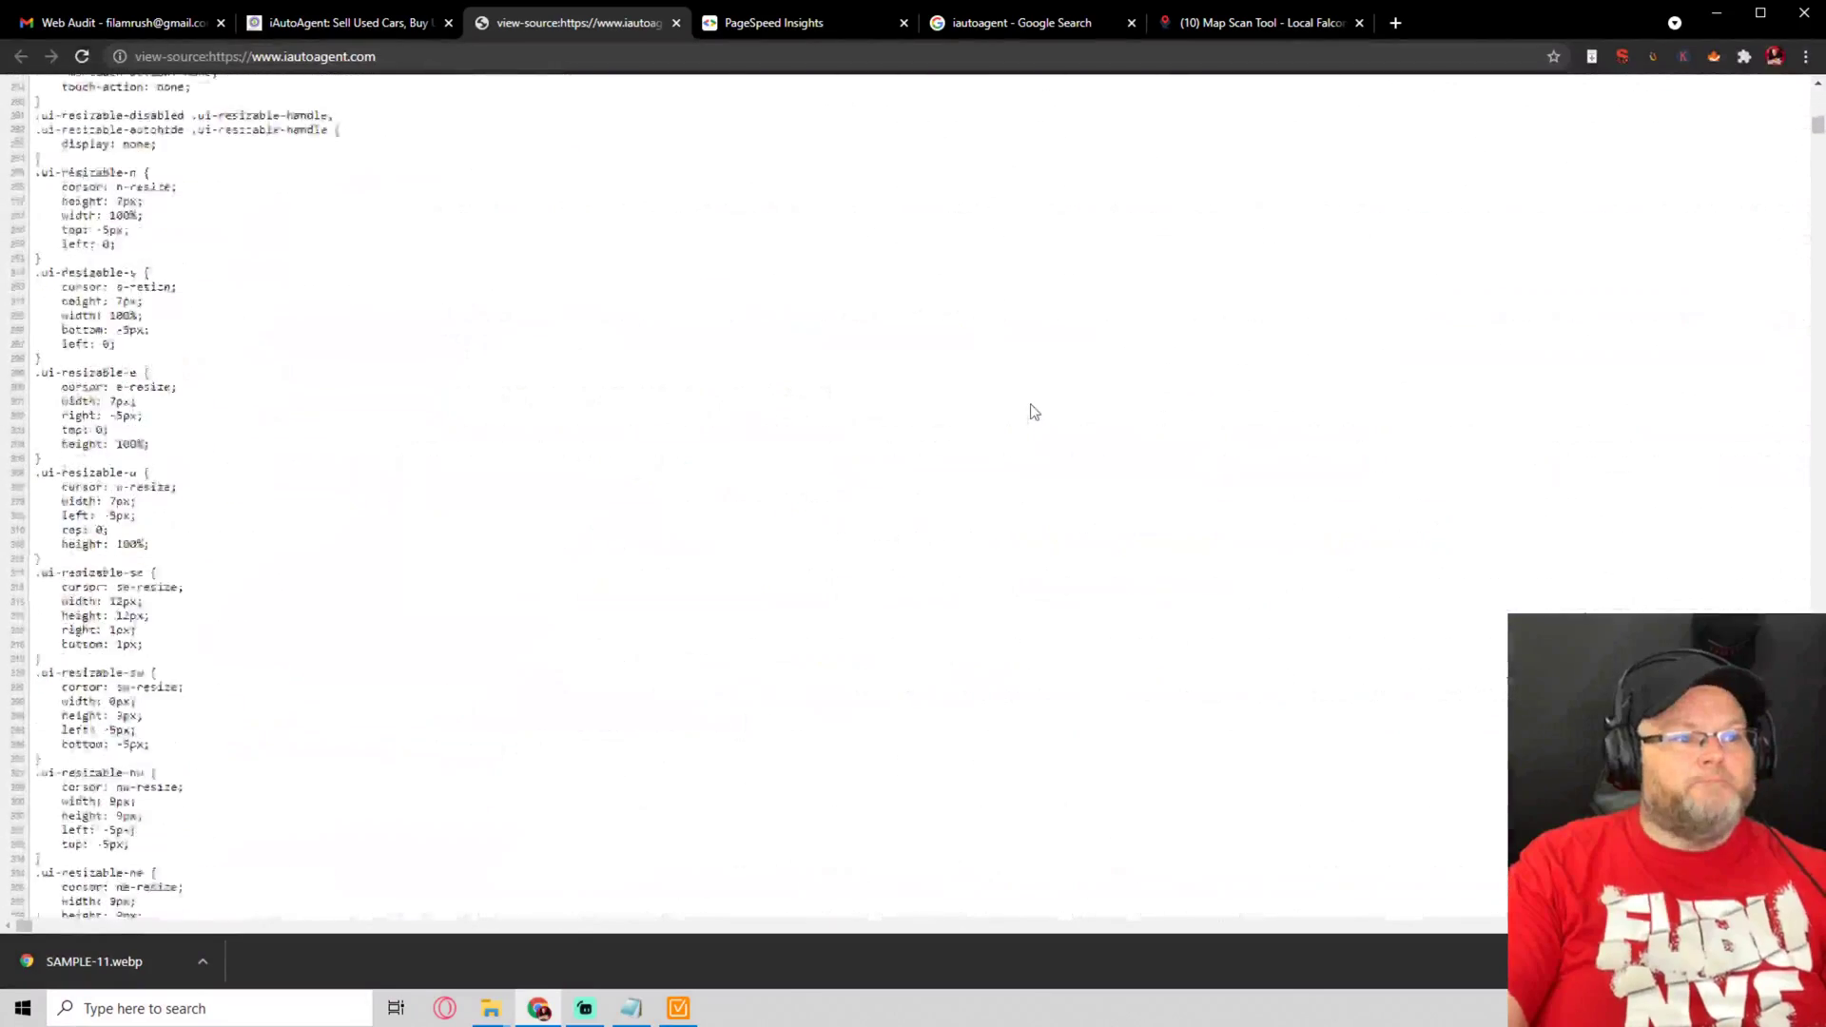
pyautogui.scroll(-20, 1001, 417)
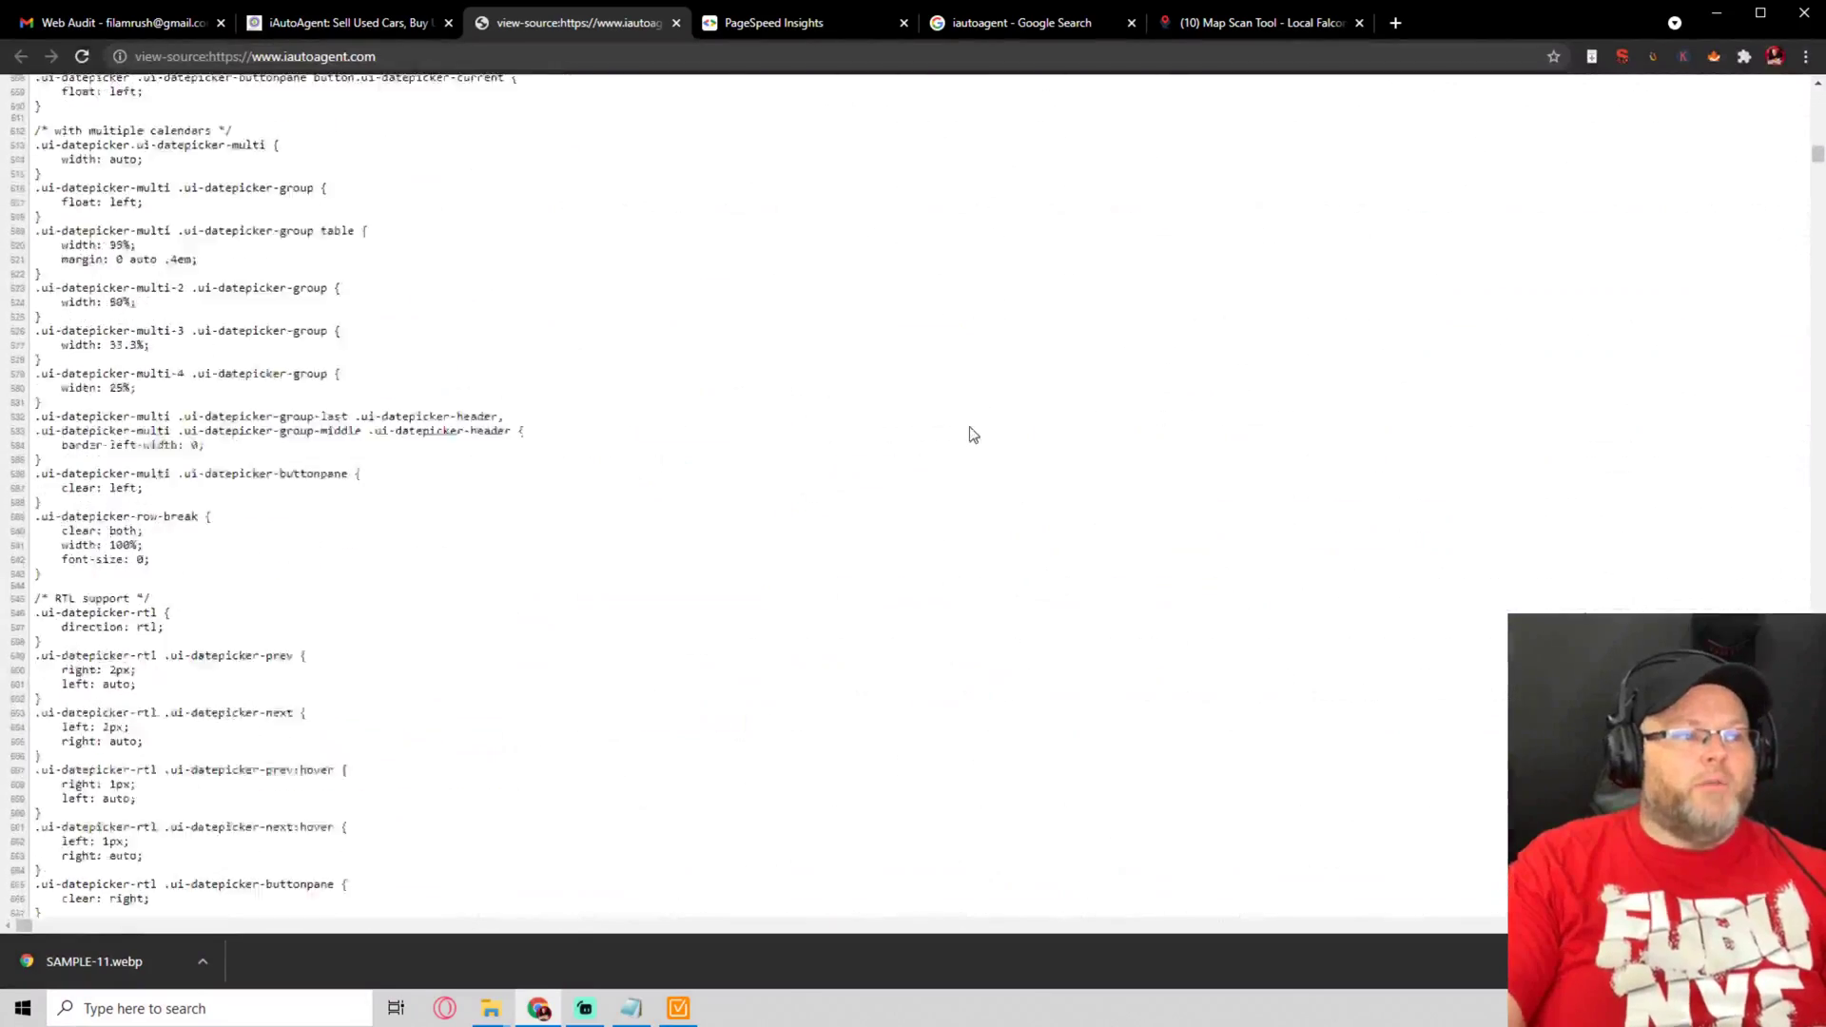
pyautogui.click(671, 21)
# Close the iautoagent Google results to reveal the Local Falcon 20-mile grid, then bring up the Notepad audit note
pyautogui.click(606, 19)
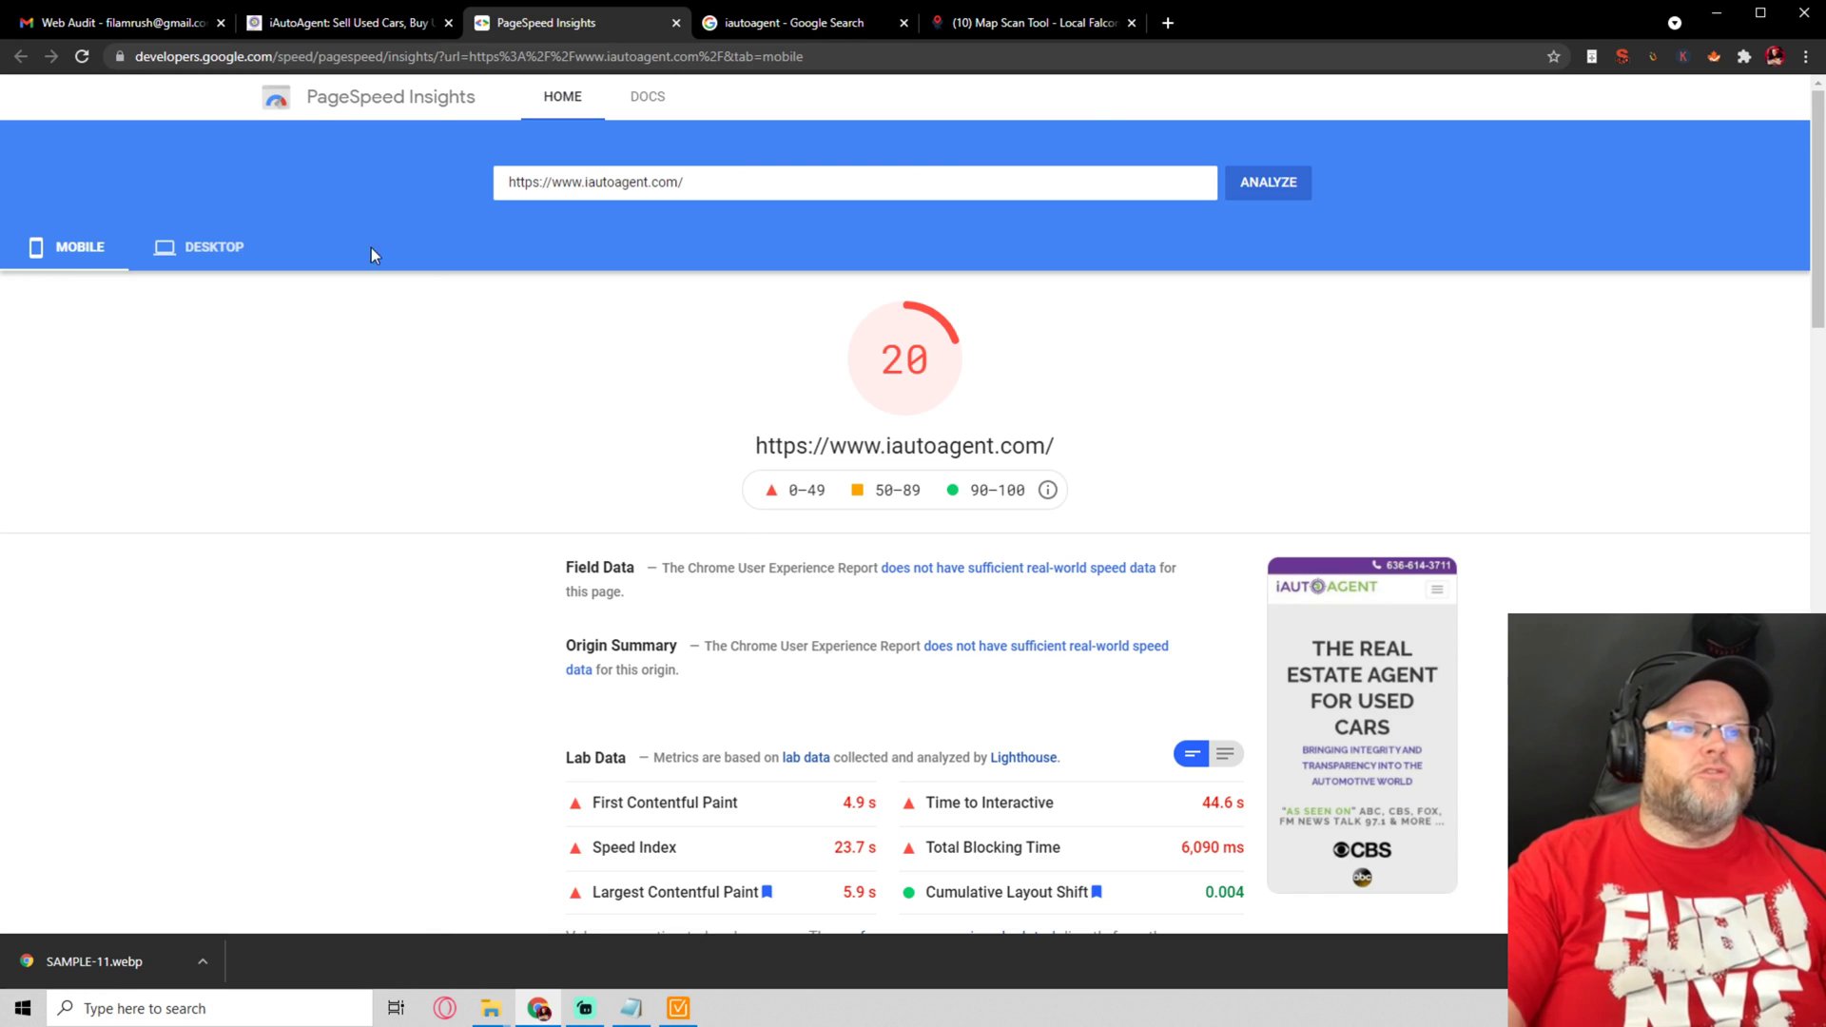
pyautogui.click(867, 23)
pyautogui.click(904, 22)
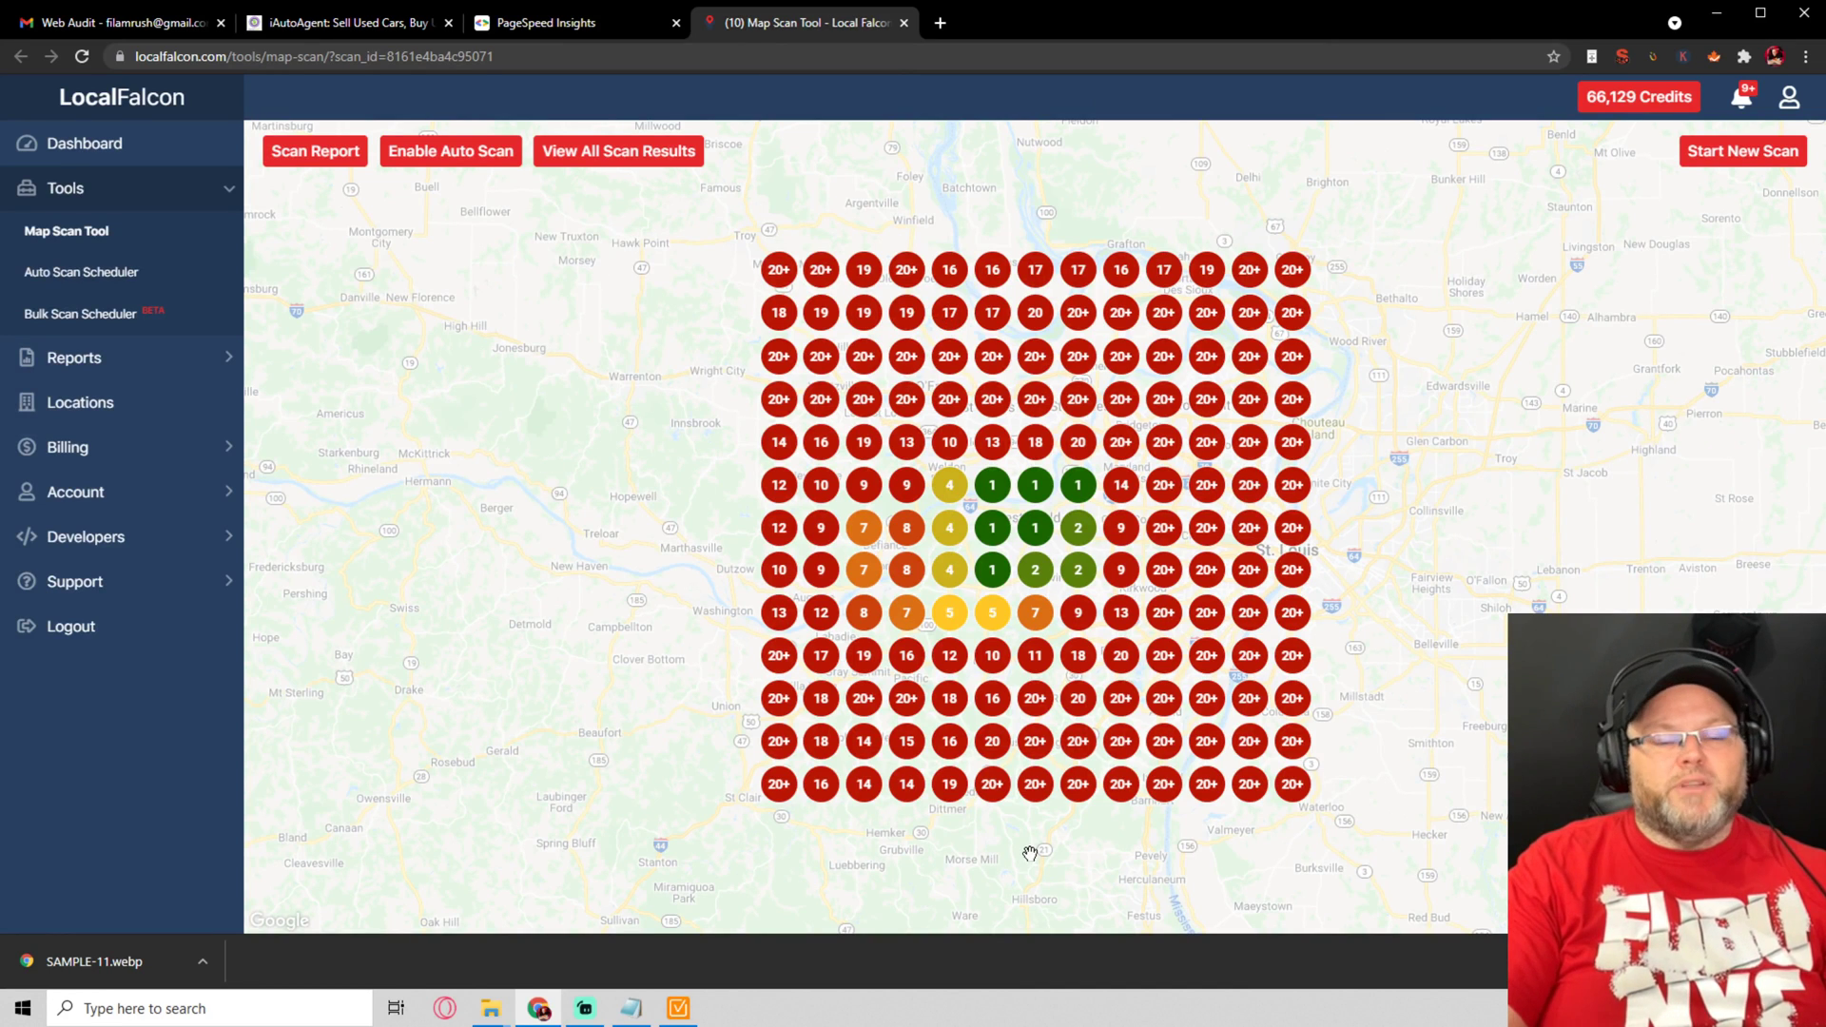
pyautogui.click(635, 1013)
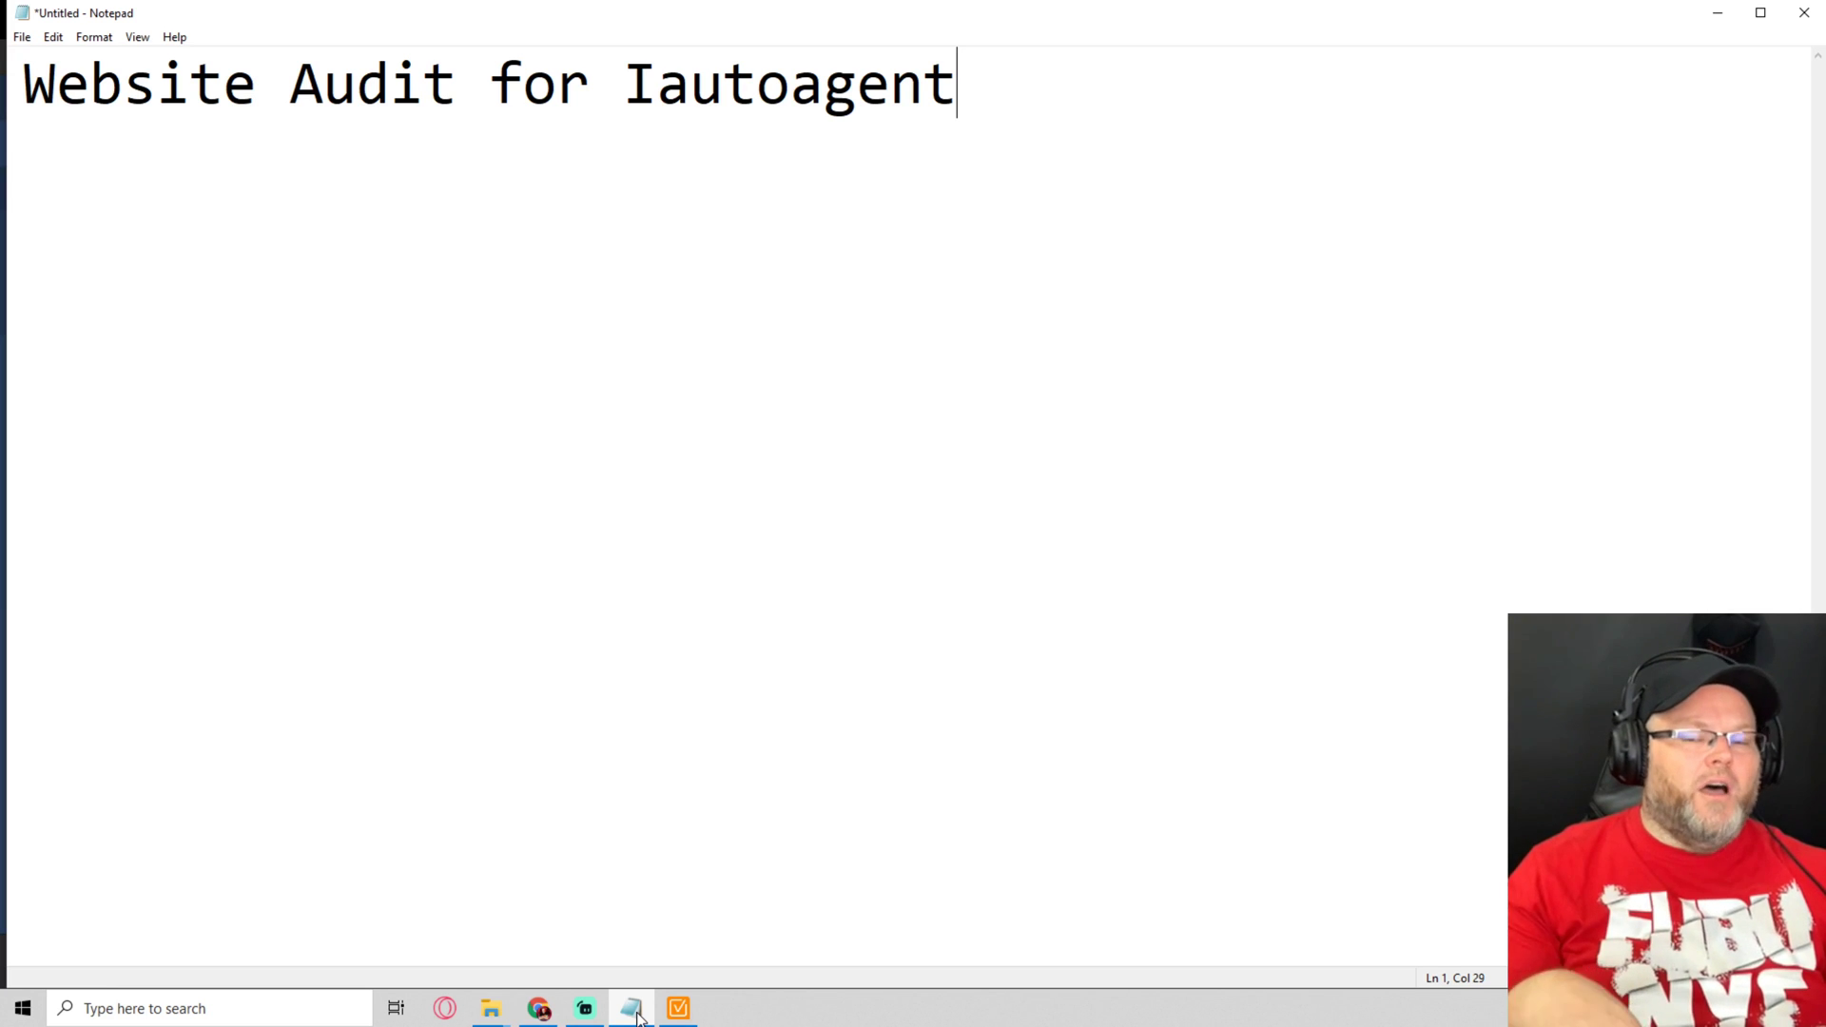
# Open Rank Fortress's $97 Deep Dive GMB/Website Audit booking calendar via 'rank', then return to Notepad
pyautogui.click(549, 1016)
pyautogui.click(939, 23)
pyautogui.write('rank')
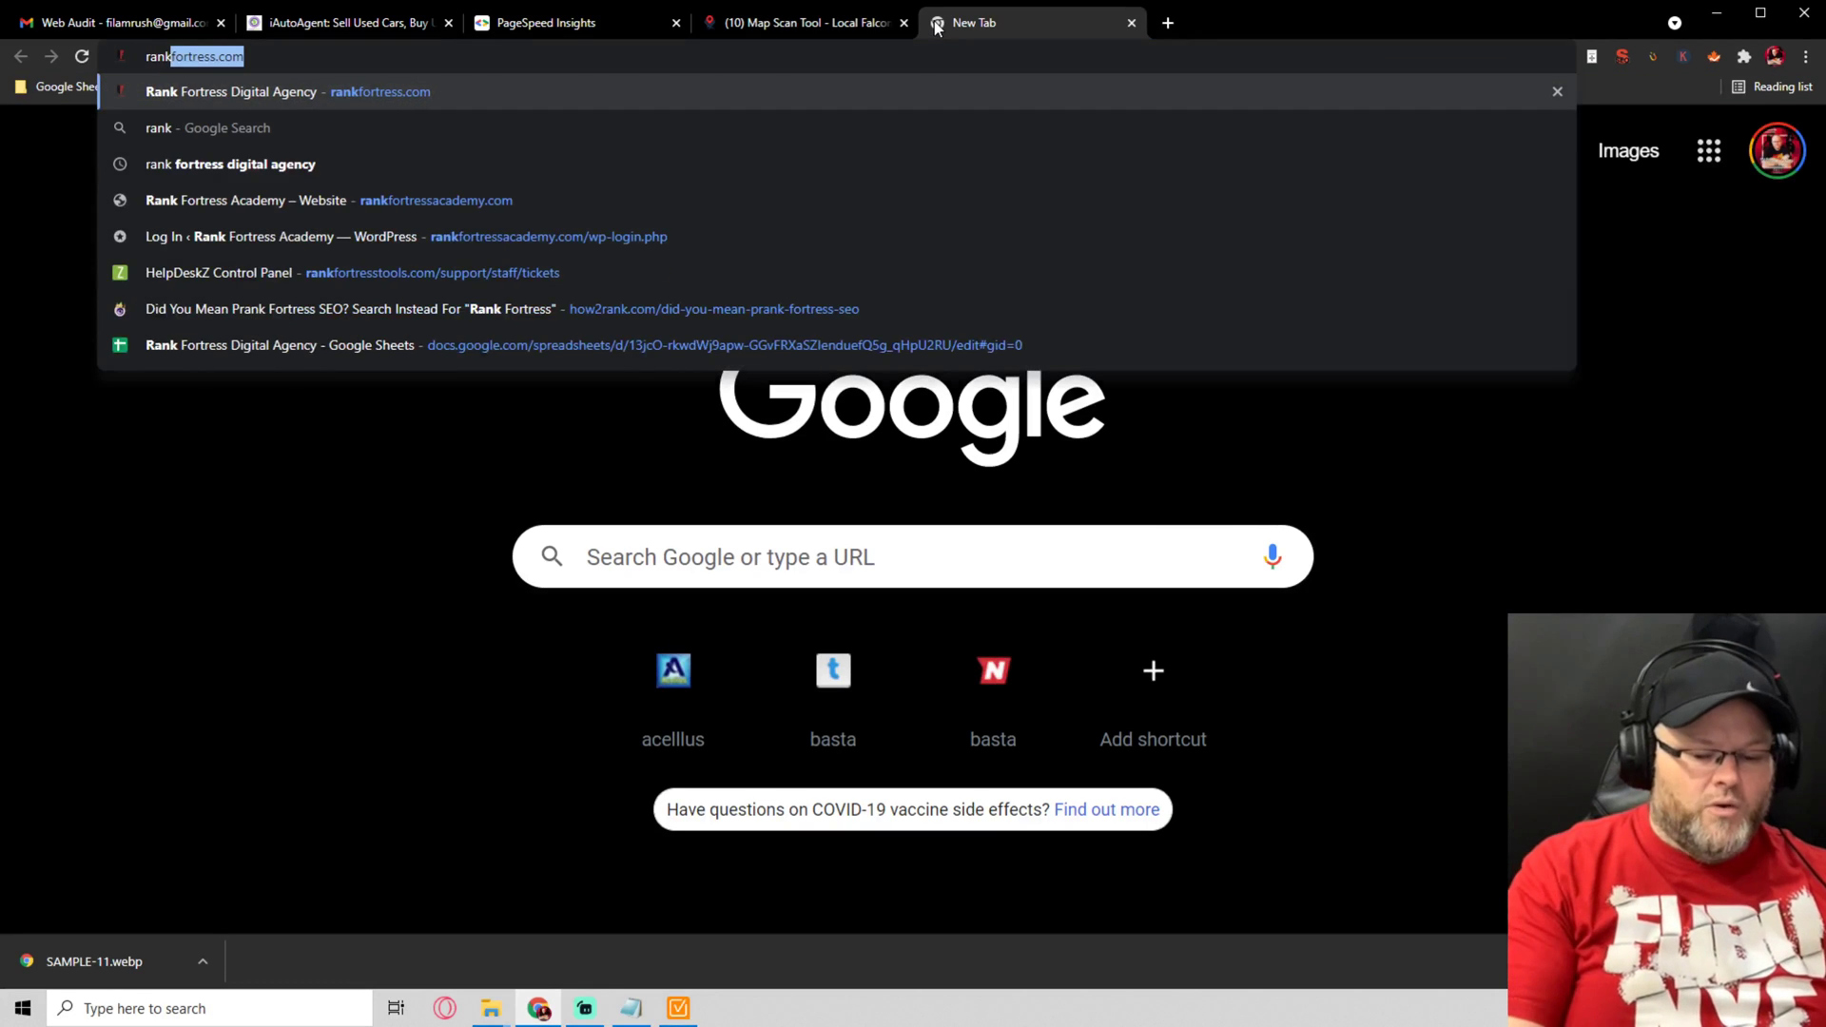
pyautogui.press('Return')
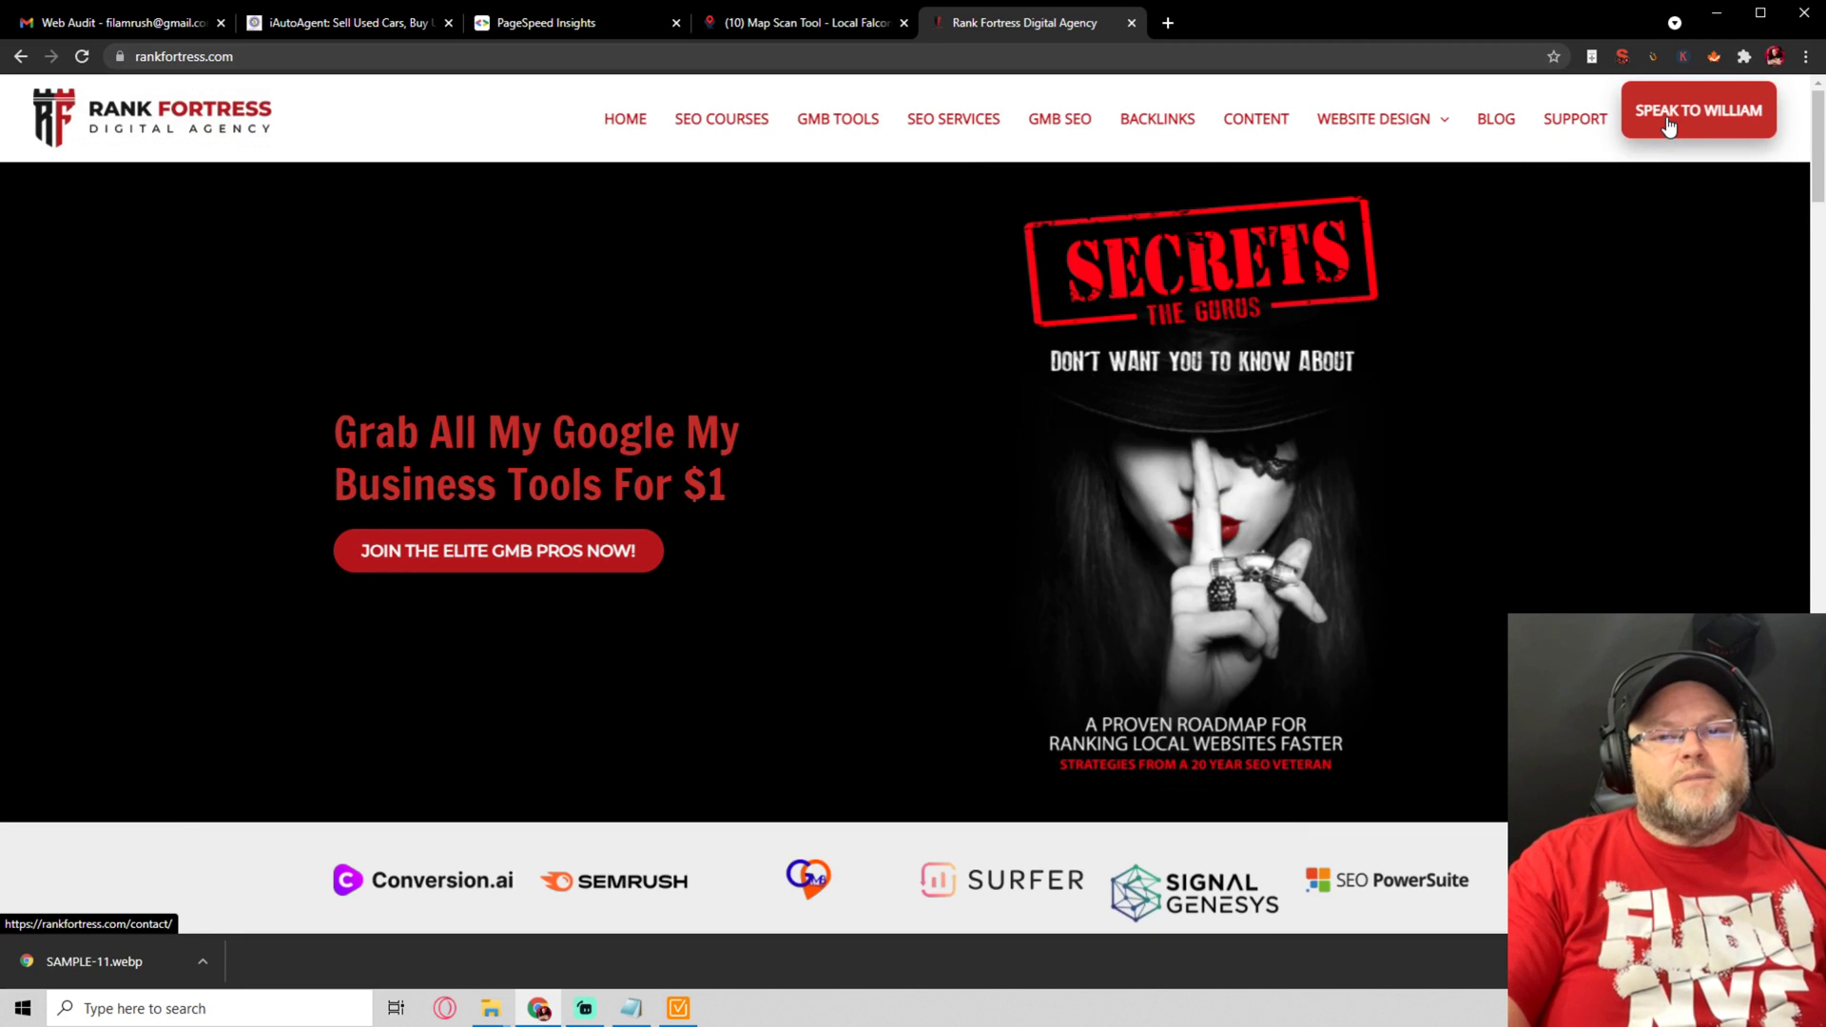
pyautogui.click(1667, 127)
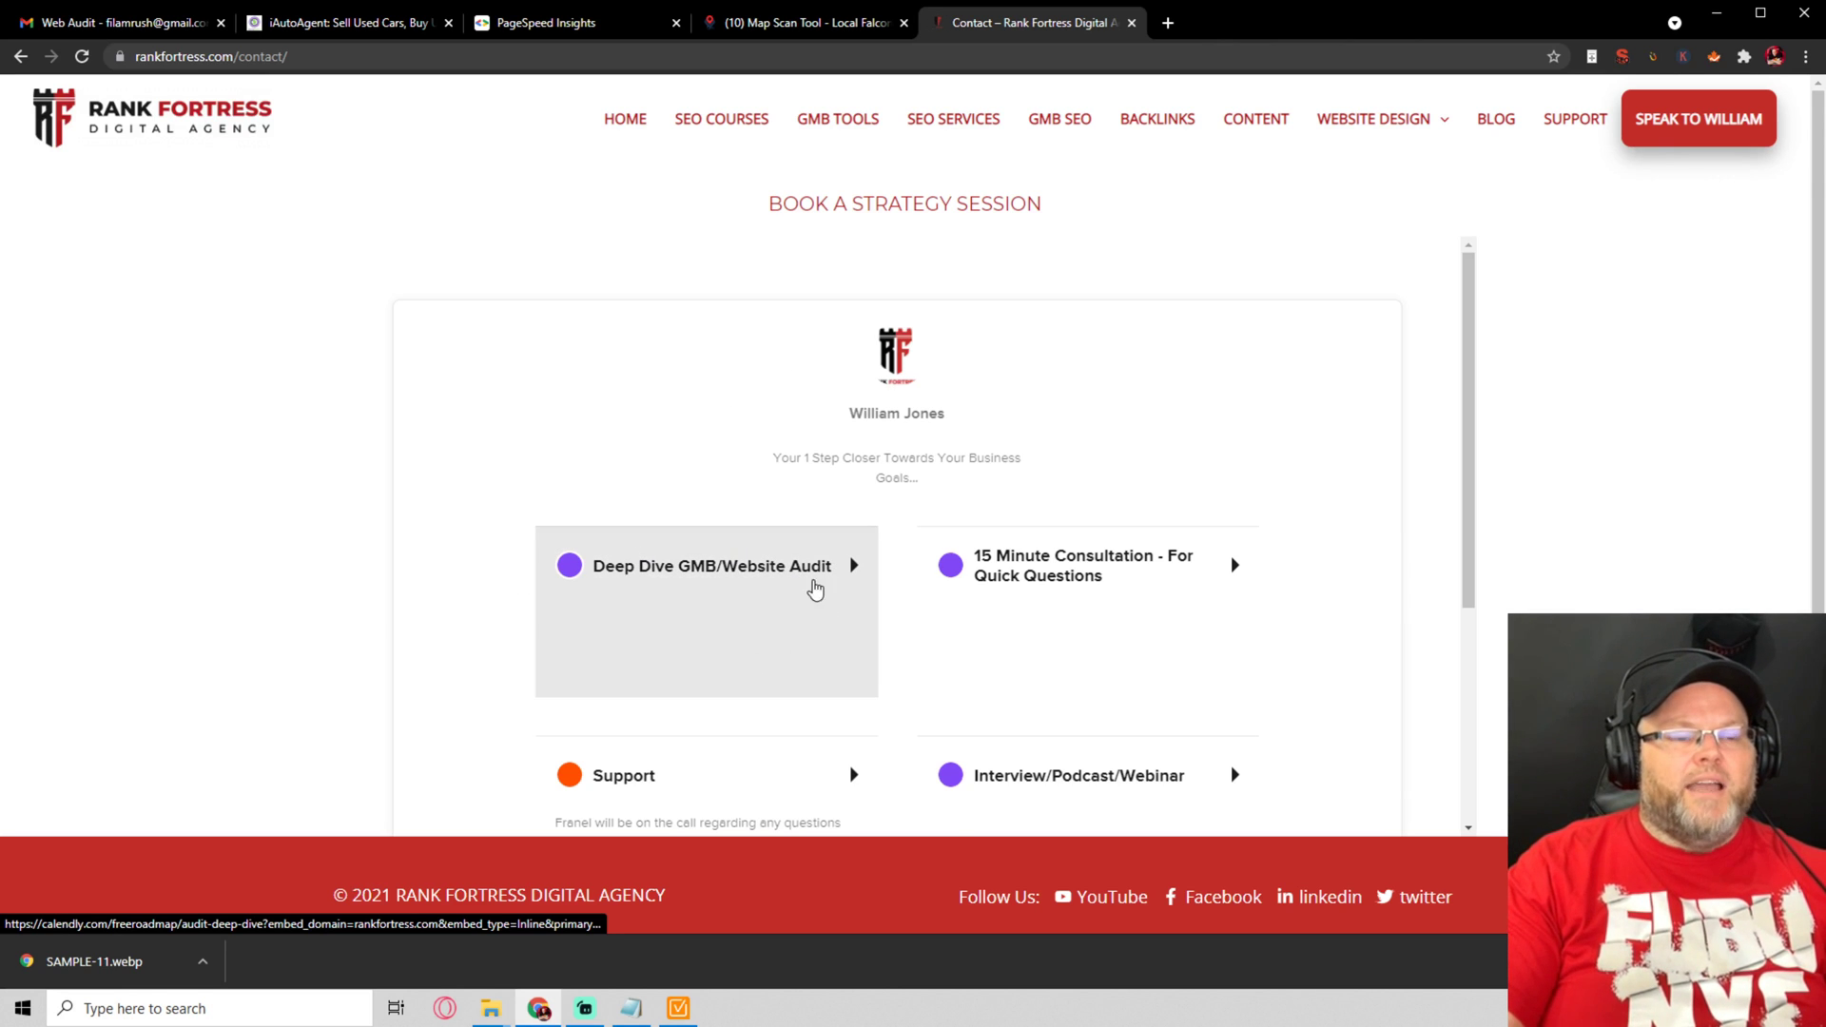
pyautogui.click(756, 609)
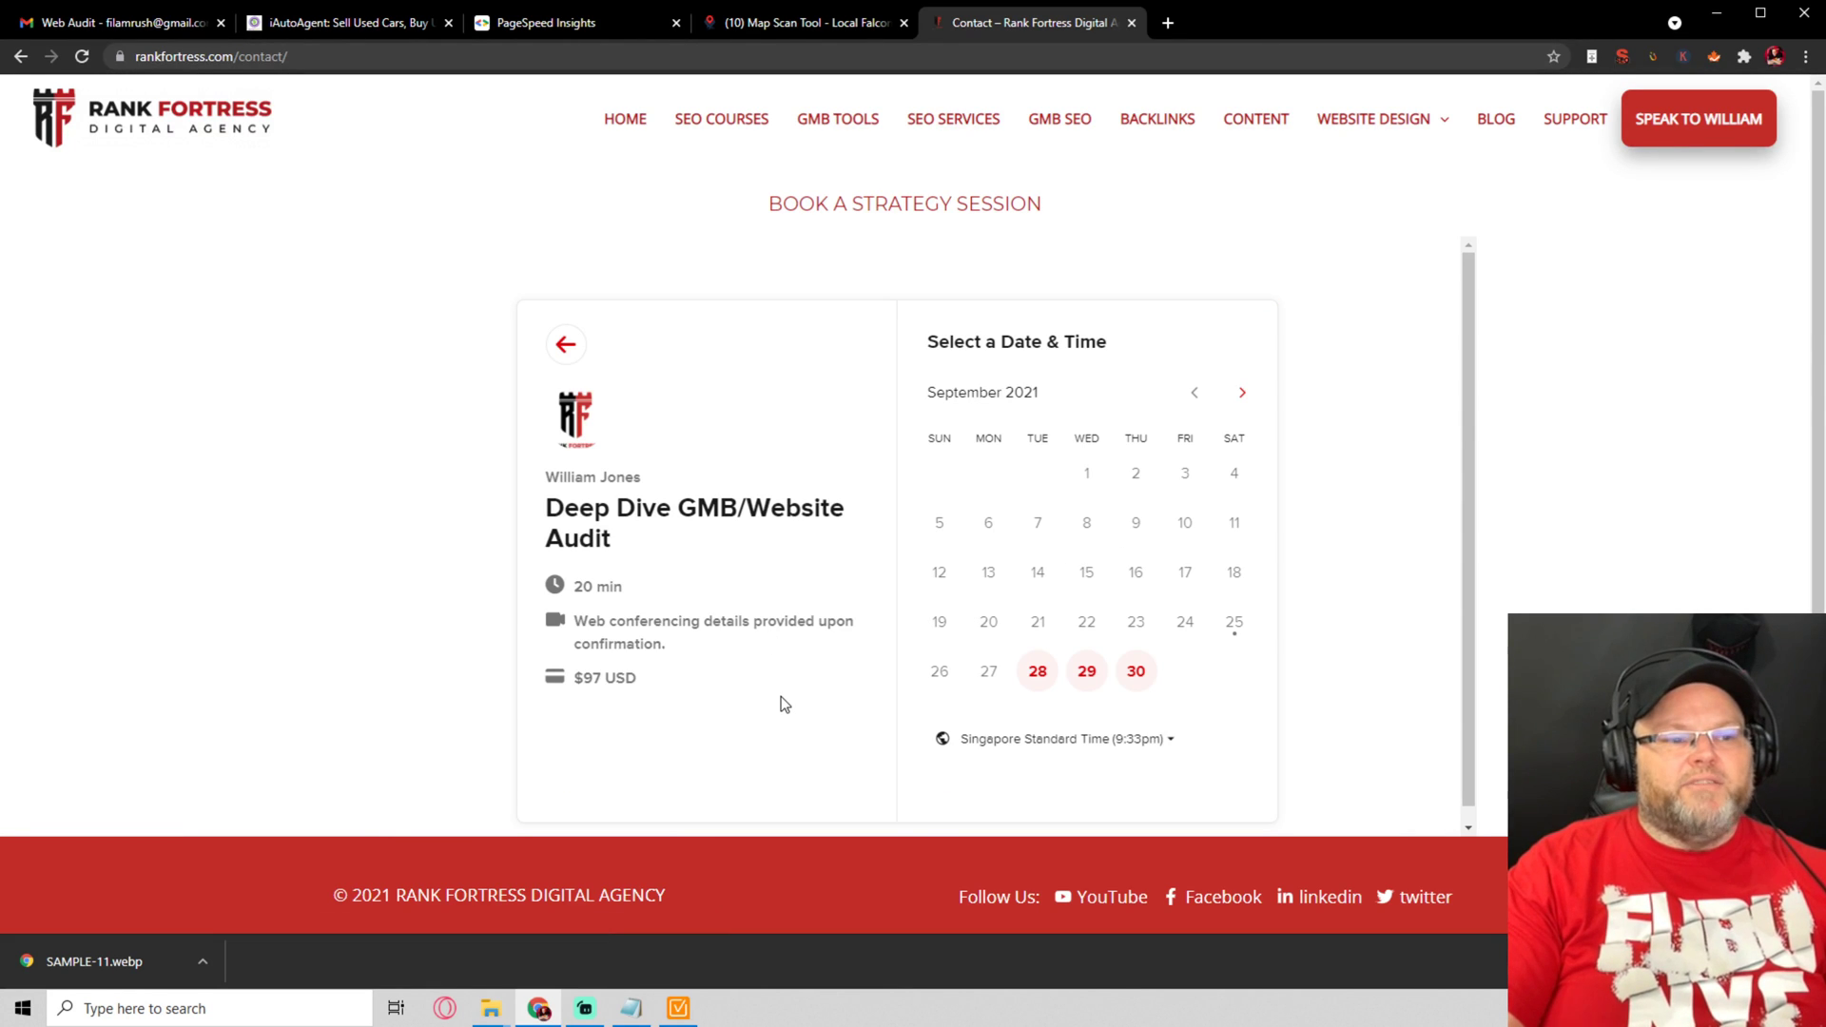
pyautogui.click(634, 1008)
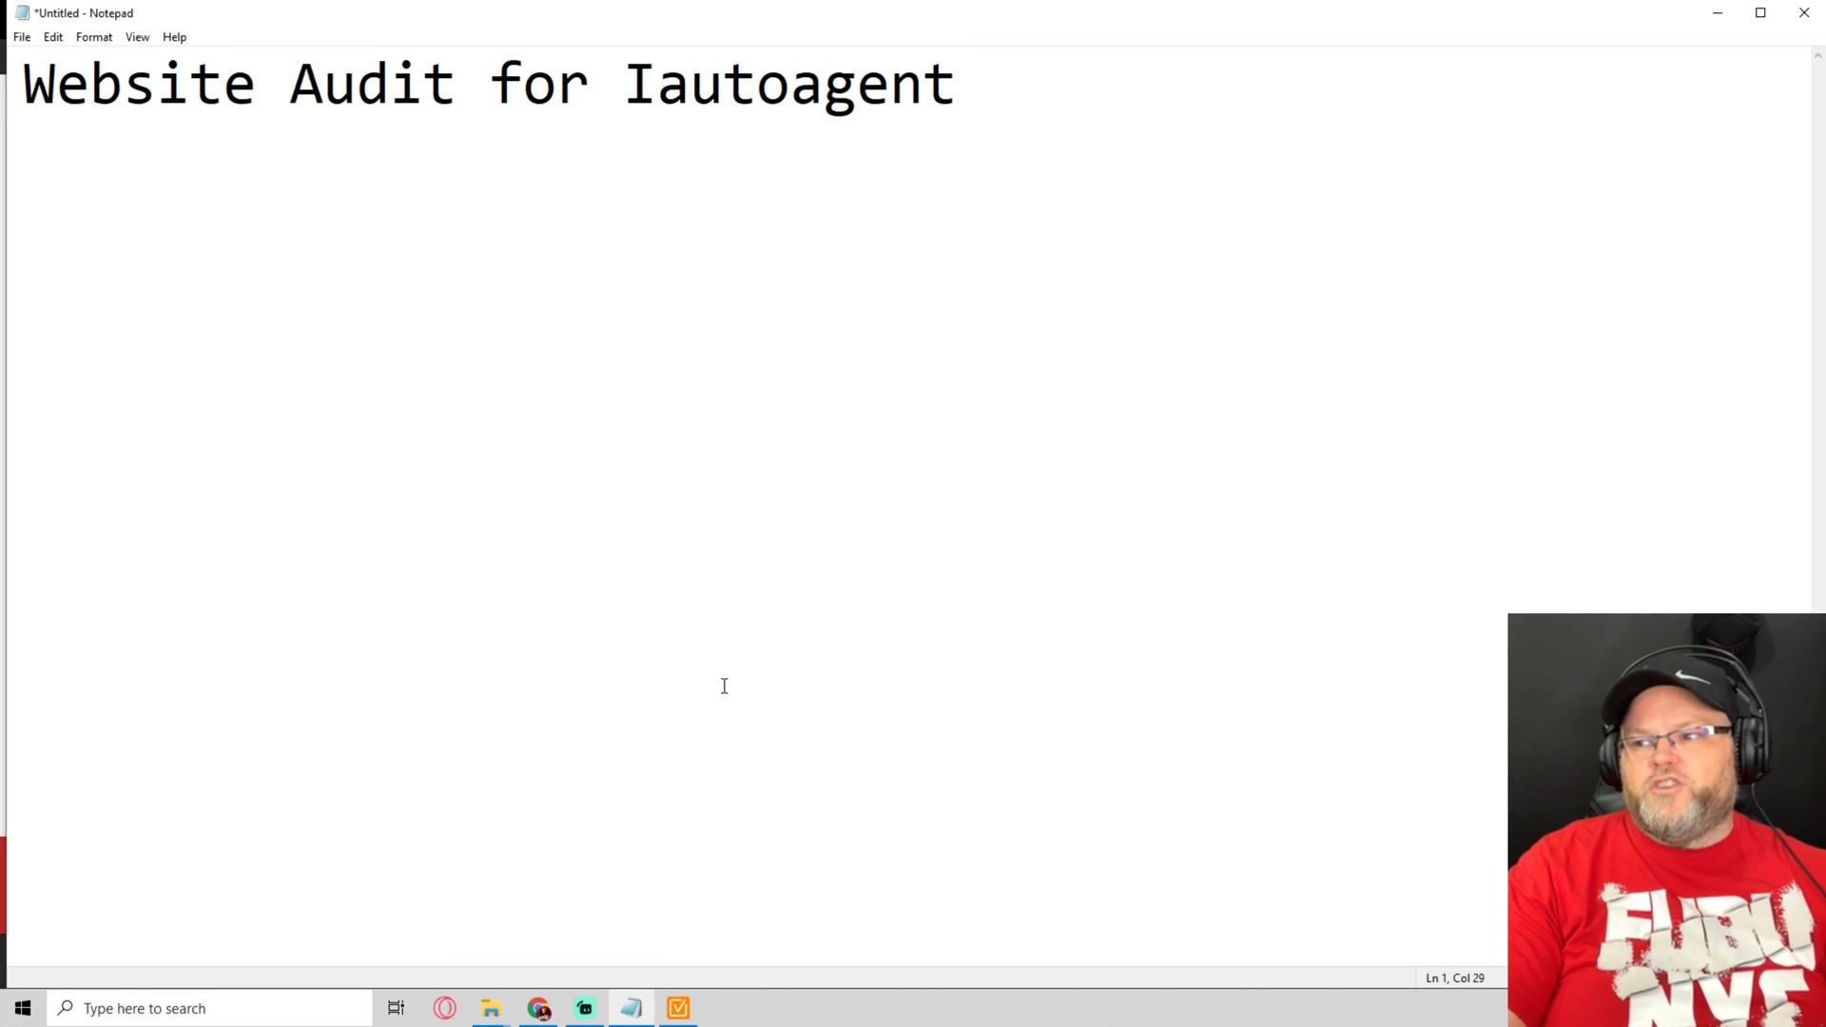